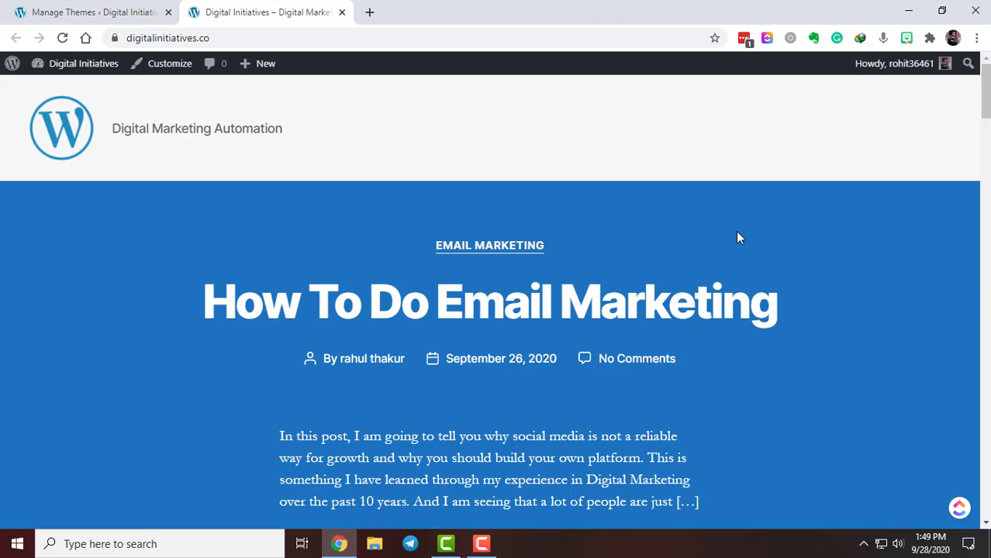
Step: Open generatepress.com in a new browser tab
left_click(370, 12)
type("gere")
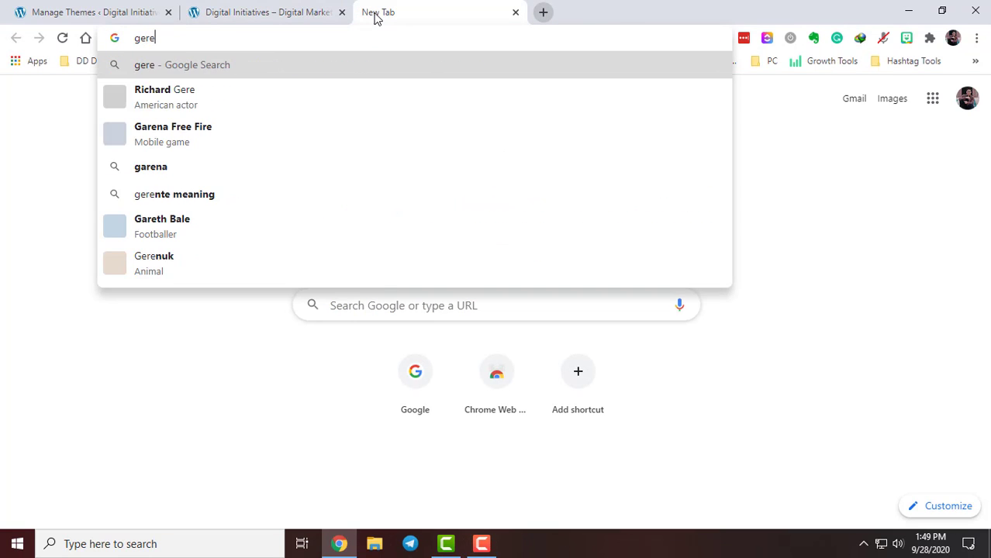
key("BackSpace")
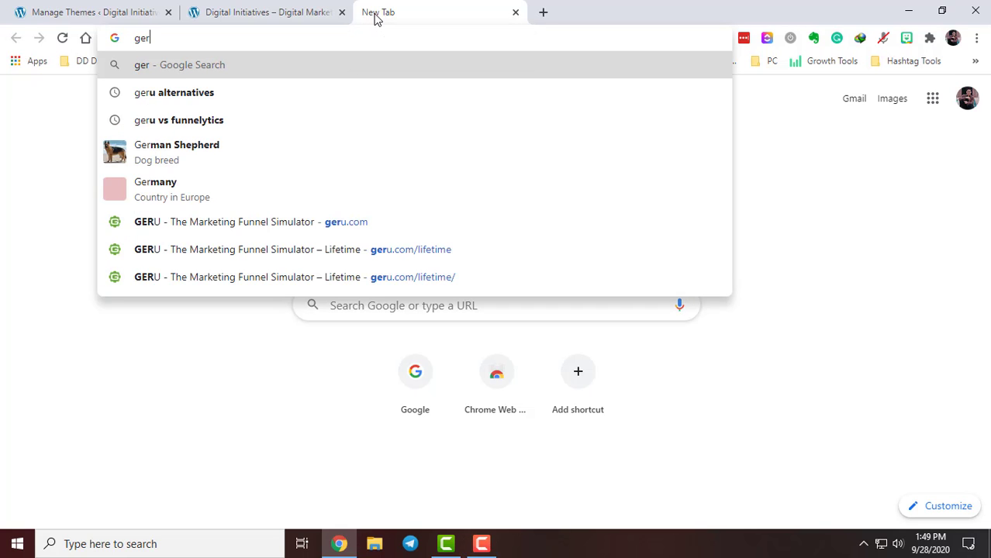
key("BackSpace")
type("n")
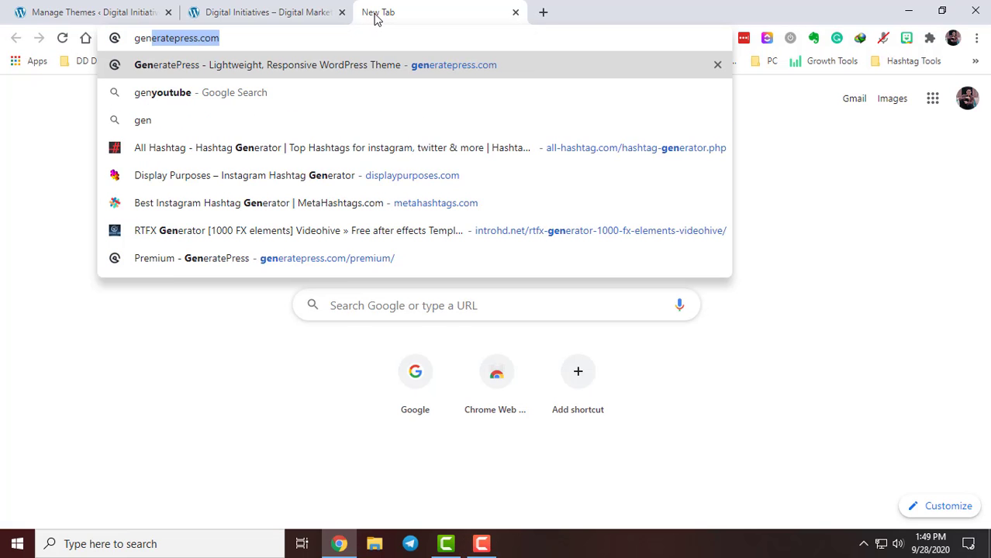
key("Right")
key("Return")
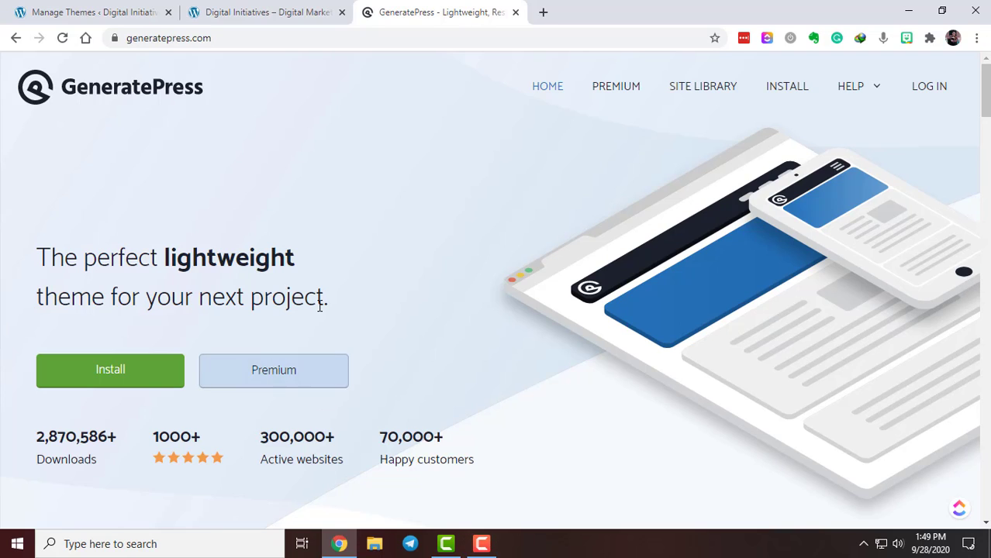
Step: Download the free GeneratePress theme file generatepress.2.4.2.zip and save it to the Desktop
left_click(108, 380)
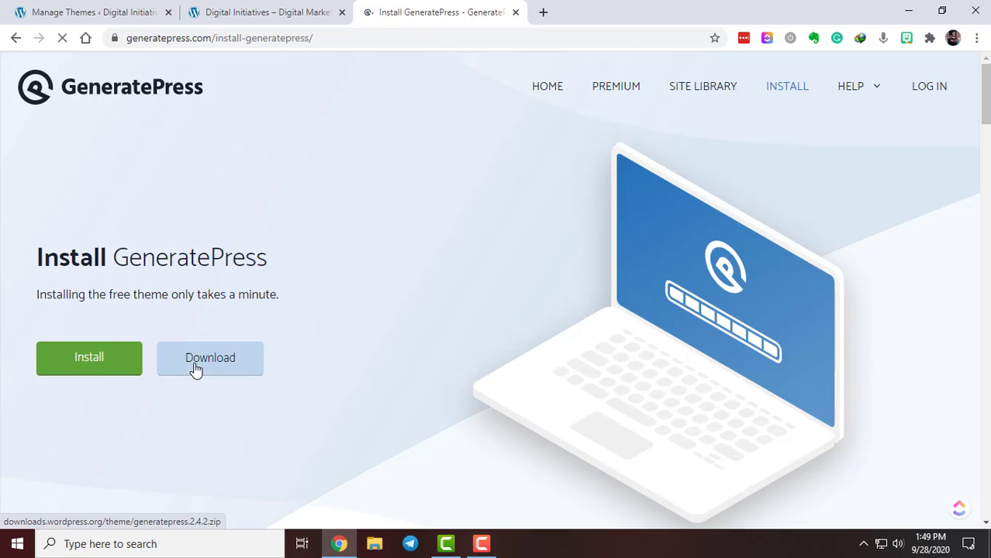
left_click(195, 369)
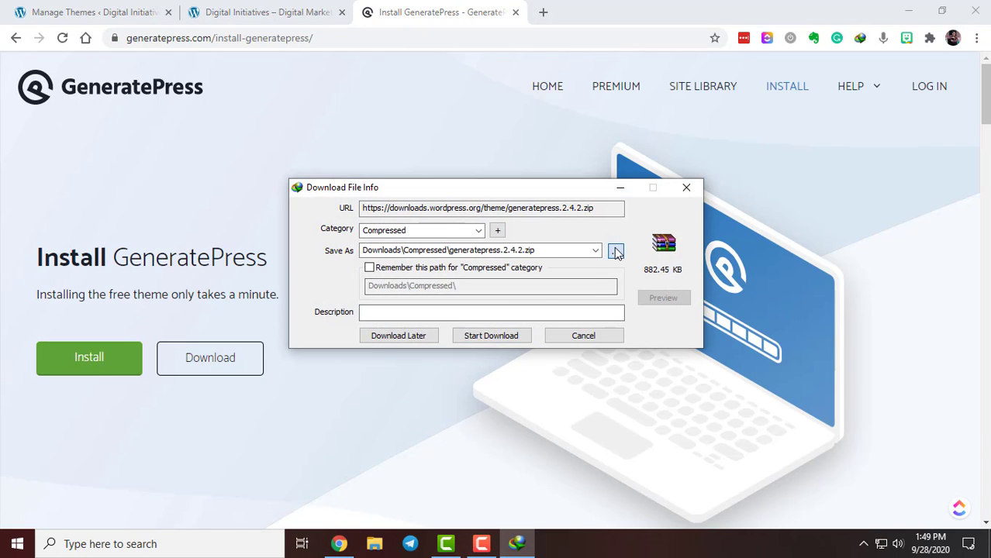
left_click(616, 251)
left_click(314, 203)
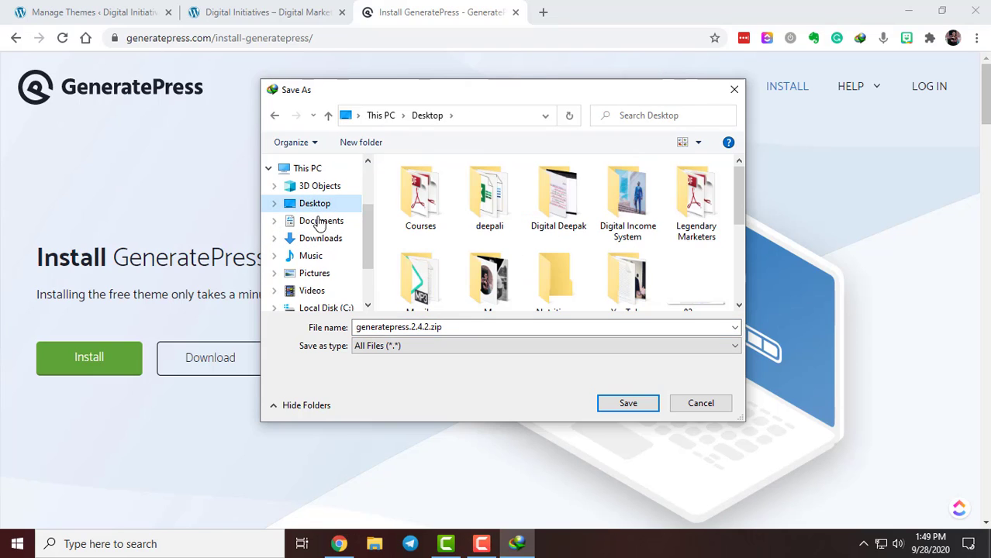
left_click(627, 404)
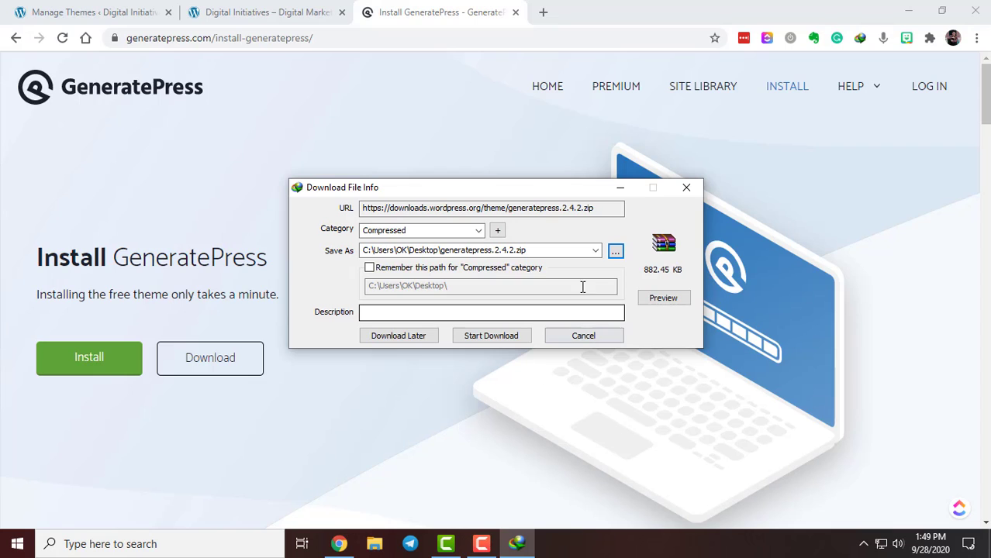
left_click(494, 341)
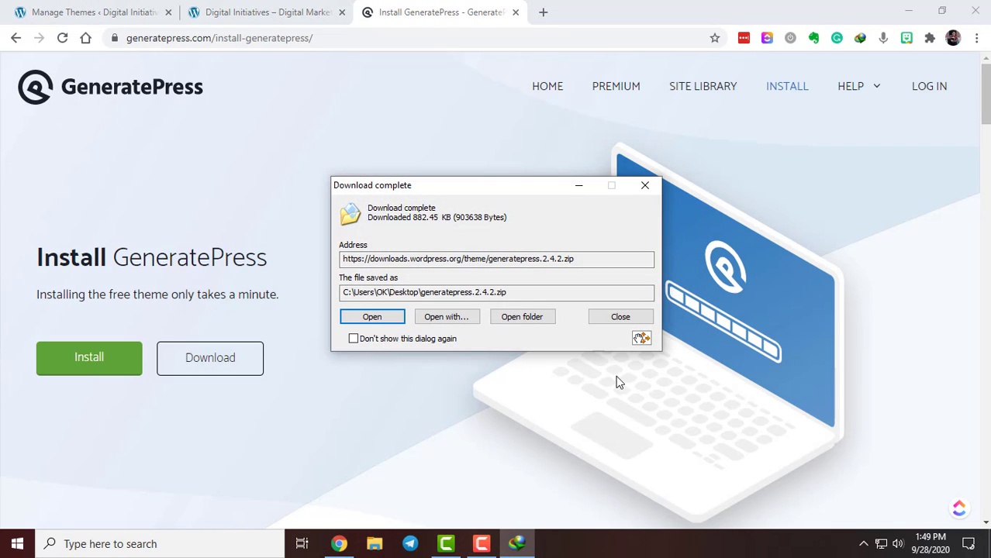
left_click(637, 318)
Step: Upload generatepress.2.4.2.zip from the Desktop as a new theme in the WordPress admin and install it
left_click(265, 9)
left_click(127, 9)
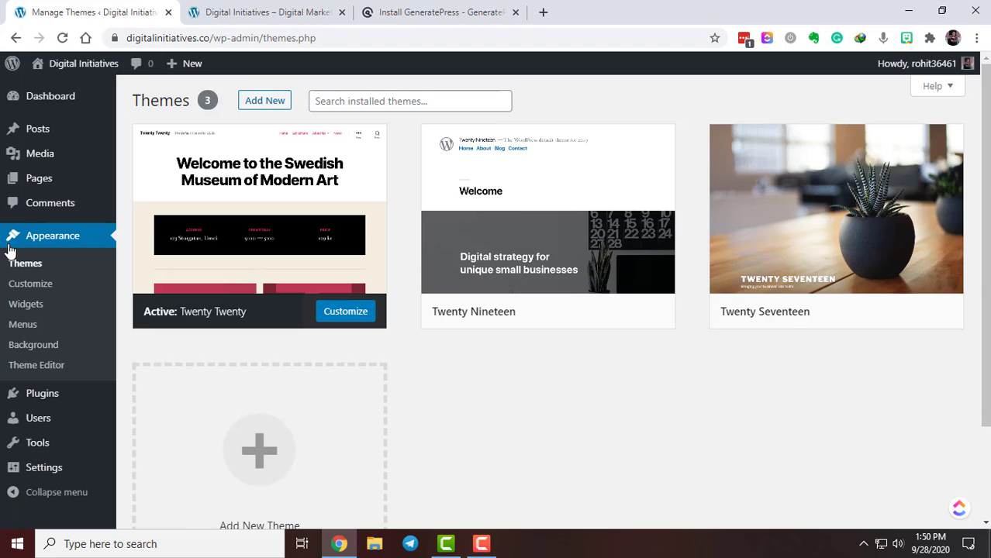
mouse_move(51, 104)
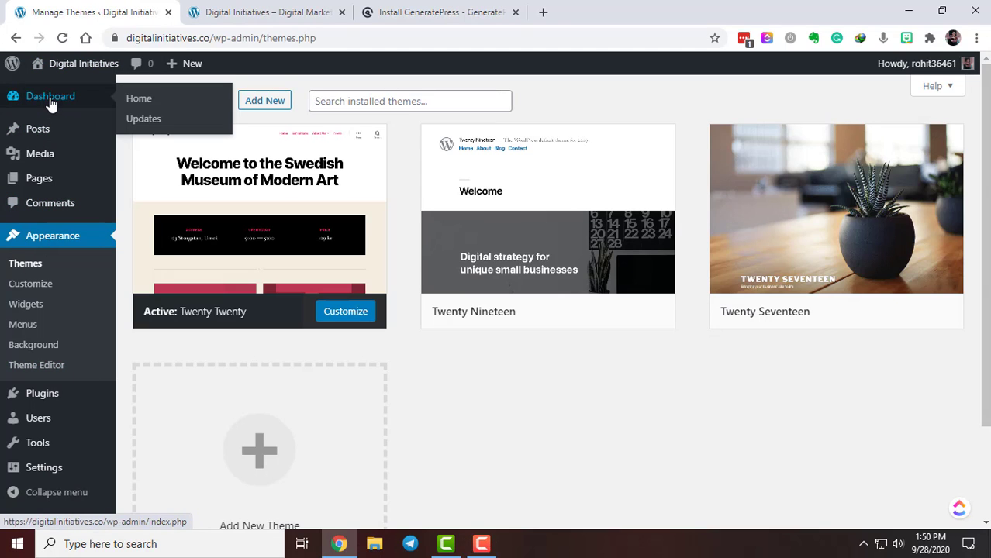
left_click(31, 266)
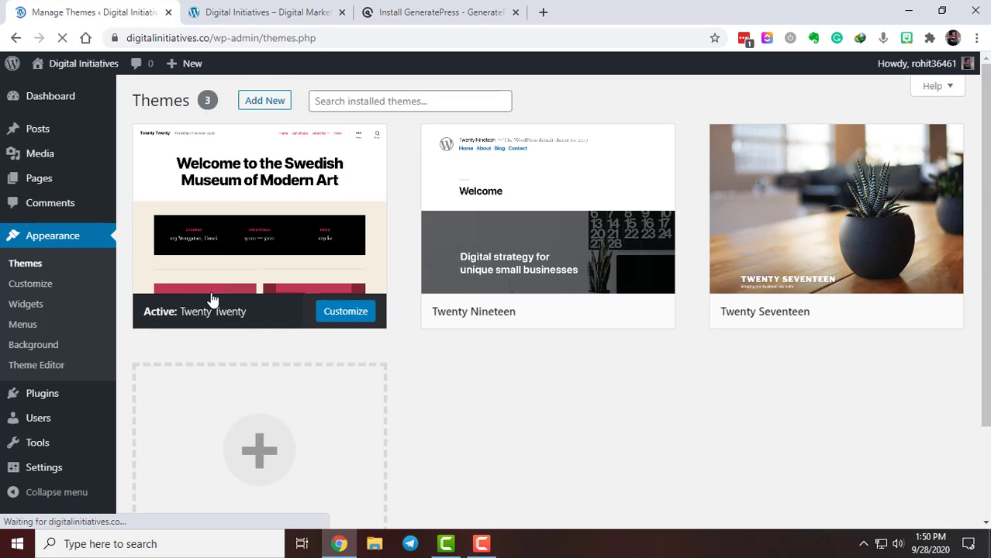
left_click(267, 103)
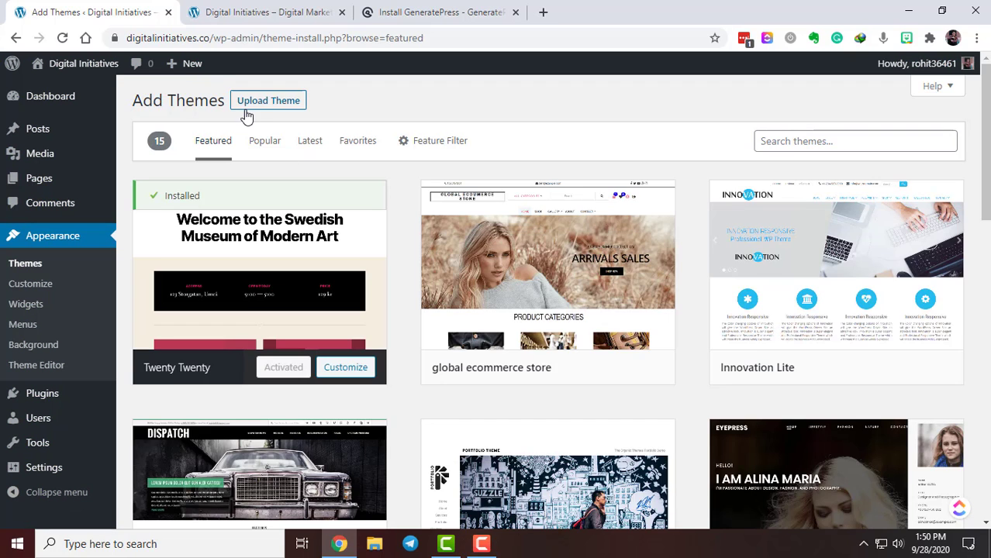
left_click(254, 106)
left_click(454, 231)
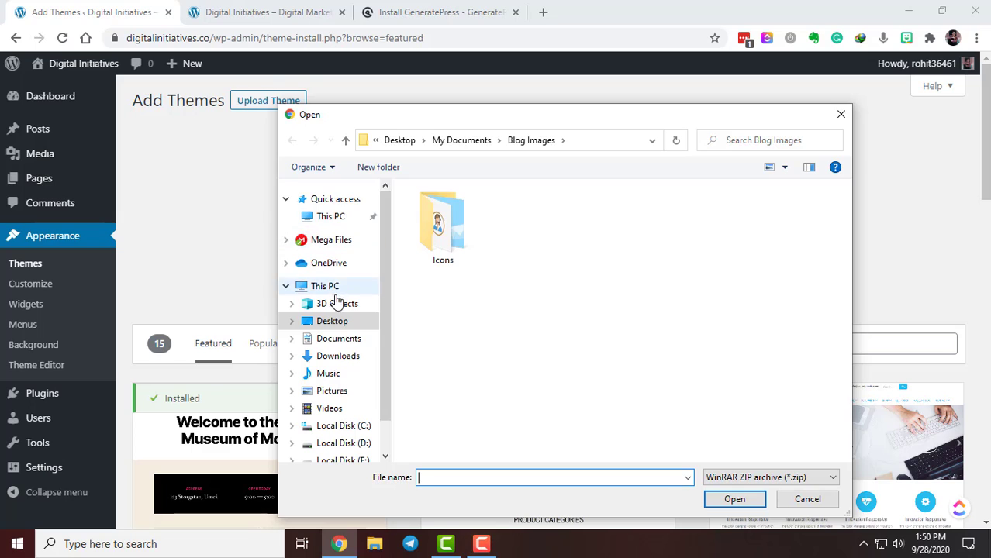
left_click(338, 323)
left_click(660, 310)
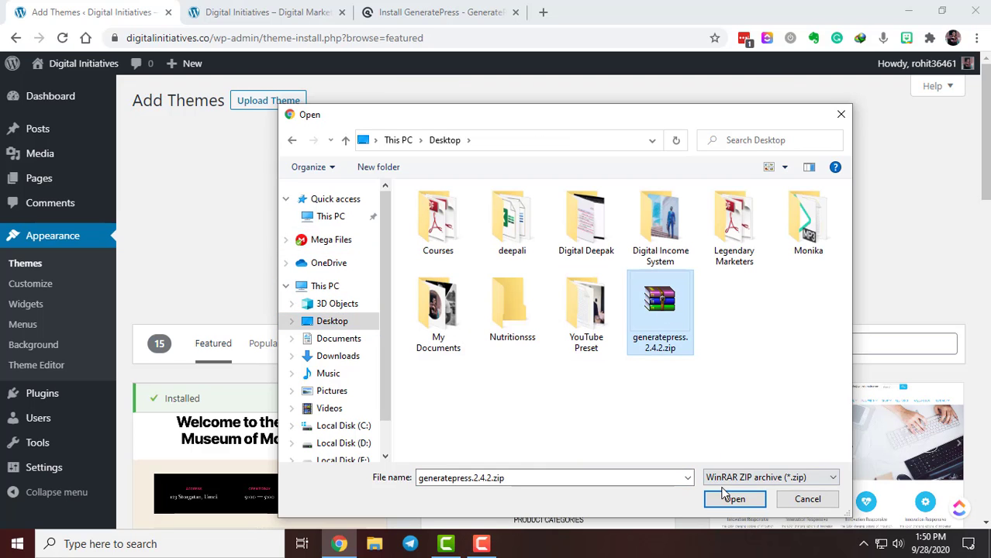
left_click(734, 499)
left_click(637, 241)
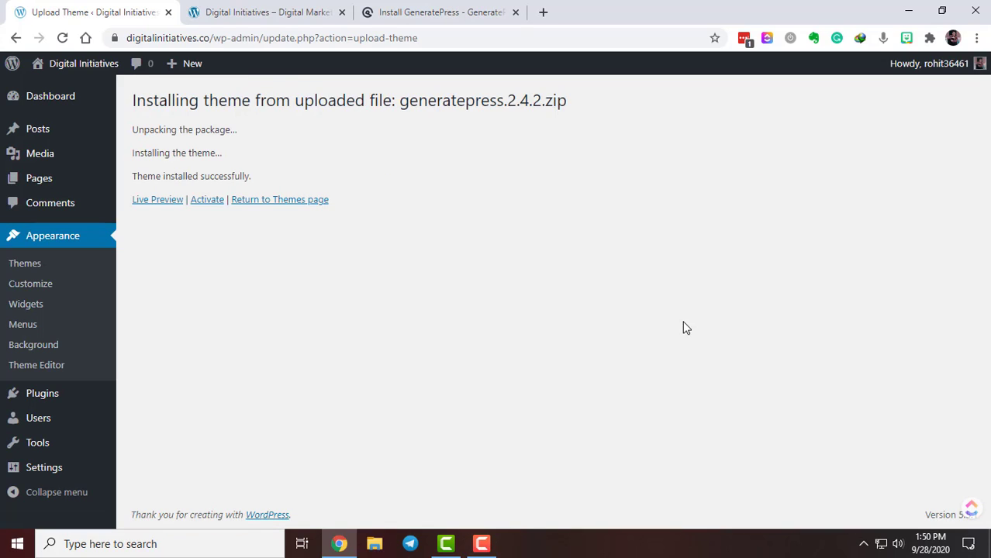
Step: Activate the uploaded GeneratePress theme and reload the site's front page to view its new look
left_click(207, 201)
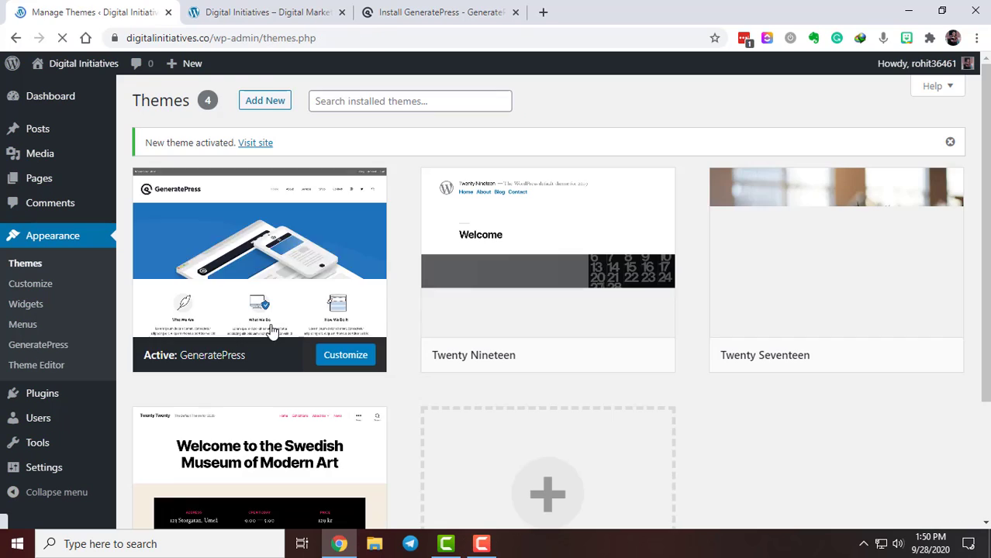
left_click(271, 12)
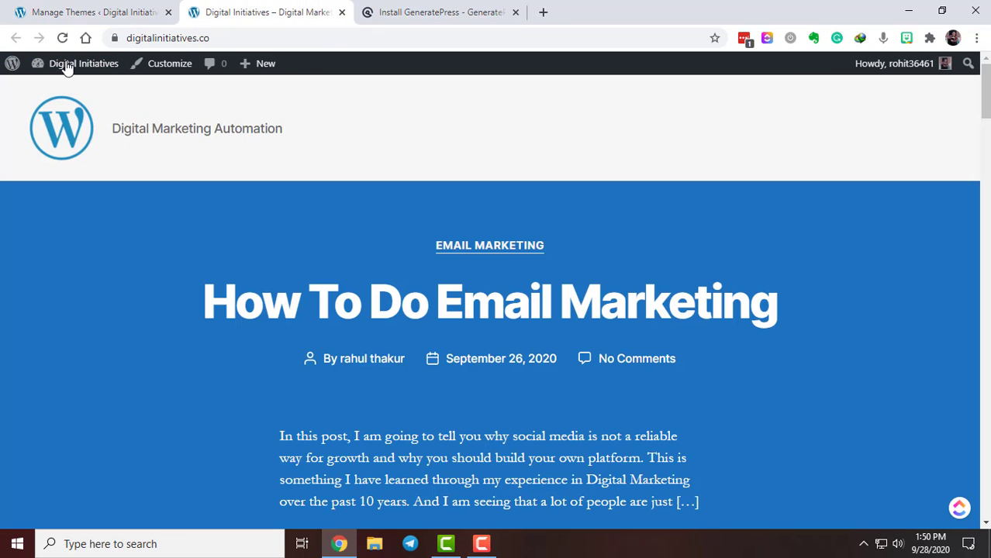
left_click(62, 37)
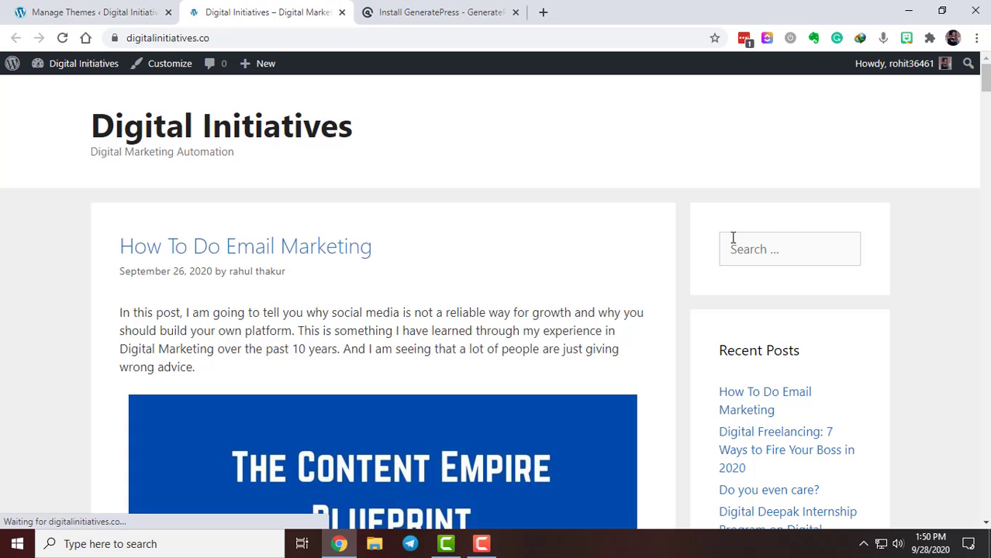
scroll(975, 182, "down", 5)
scroll(911, 219, "up", 5)
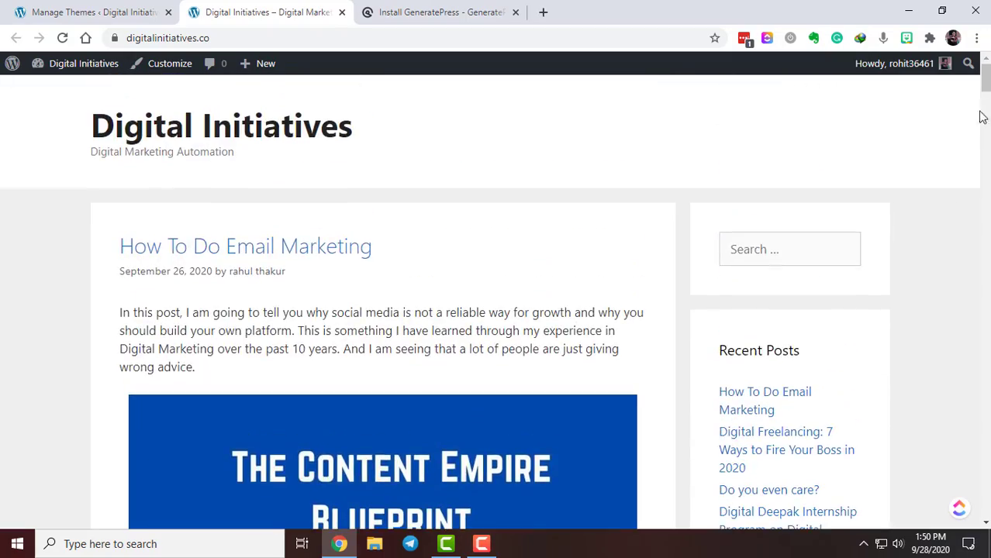
mouse_move(985, 78)
left_mouse_down()
mouse_move(985, 425)
mouse_move(985, 78)
left_mouse_up()
Step: Set the site's permalink structure to Post name in the WordPress settings and save the change
left_click(106, 6)
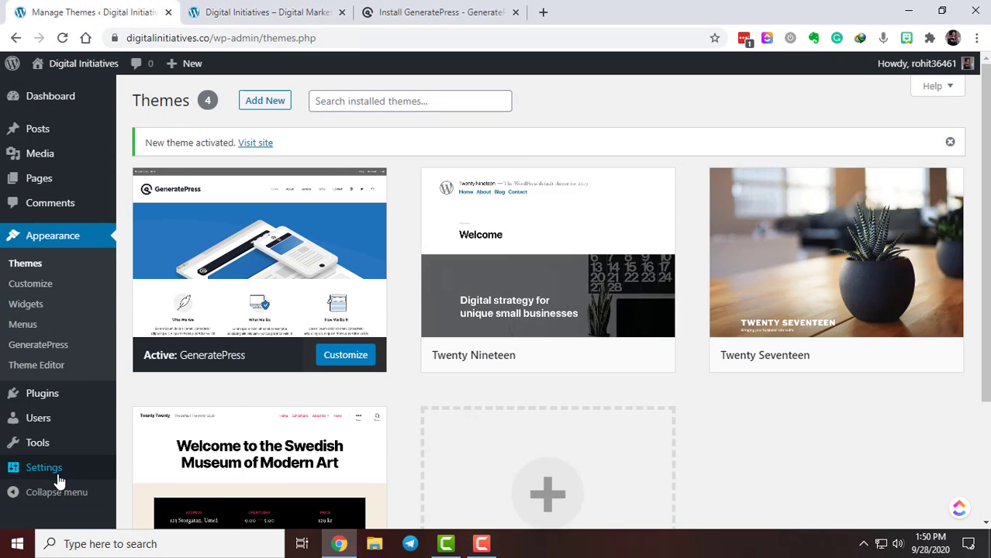
mouse_move(59, 479)
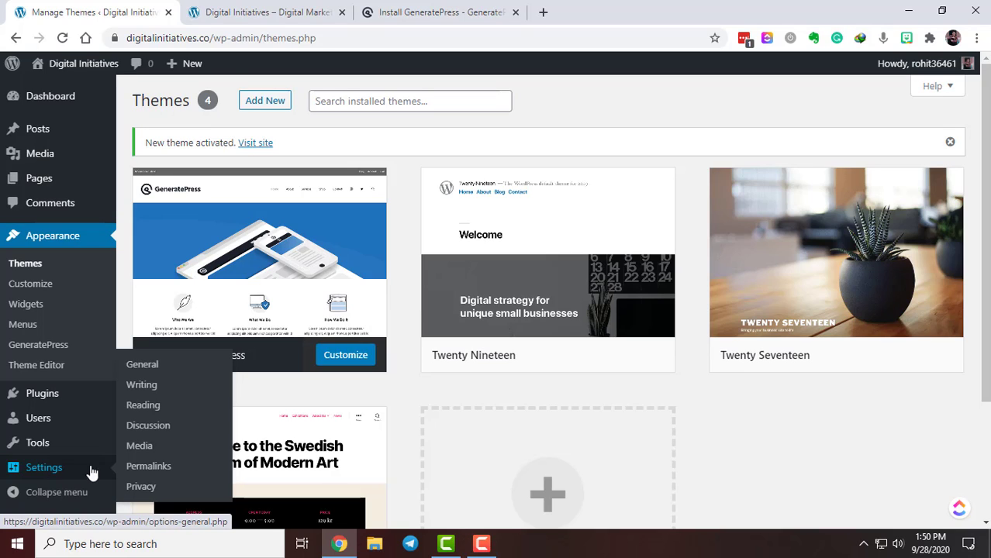
left_click(154, 468)
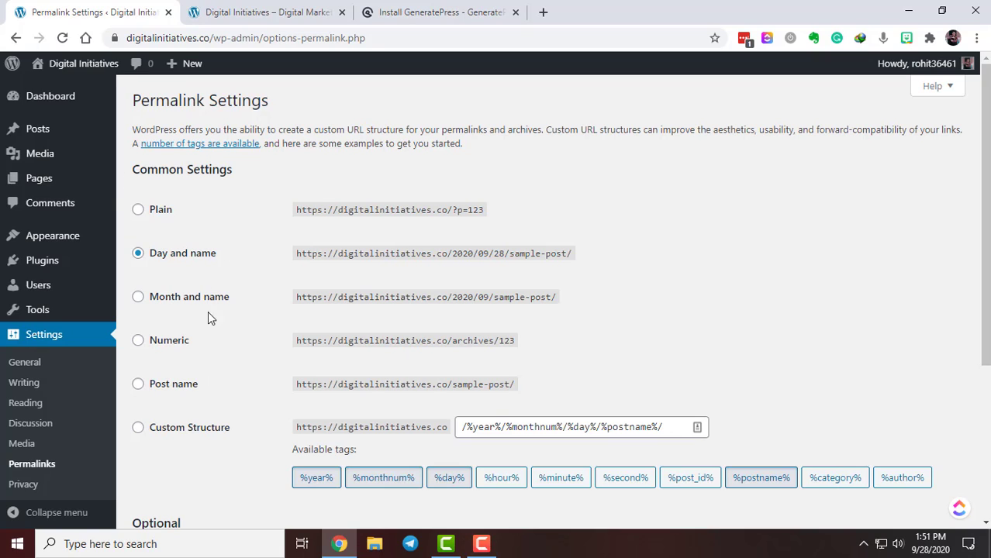
left_click(138, 384)
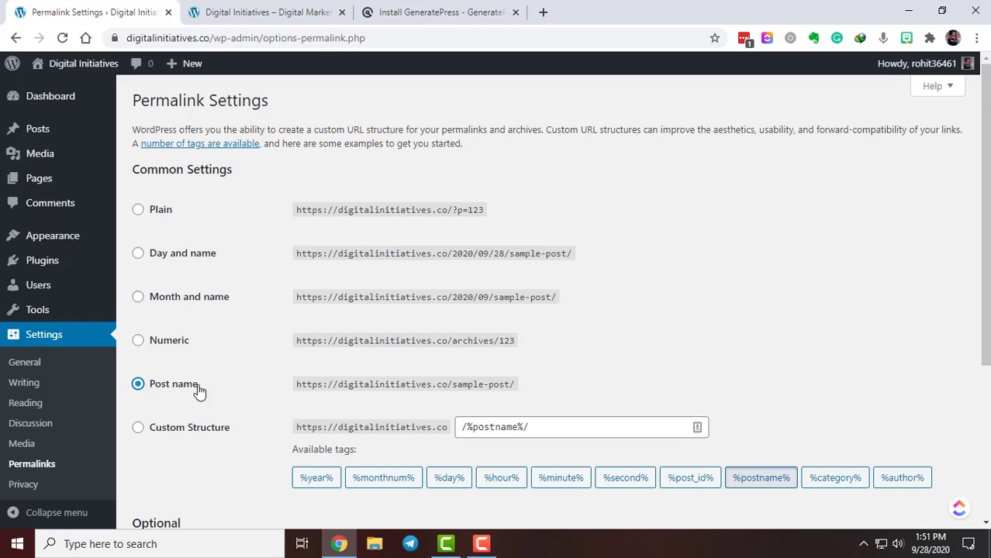
scroll(209, 411, "down", 3)
left_click(183, 456)
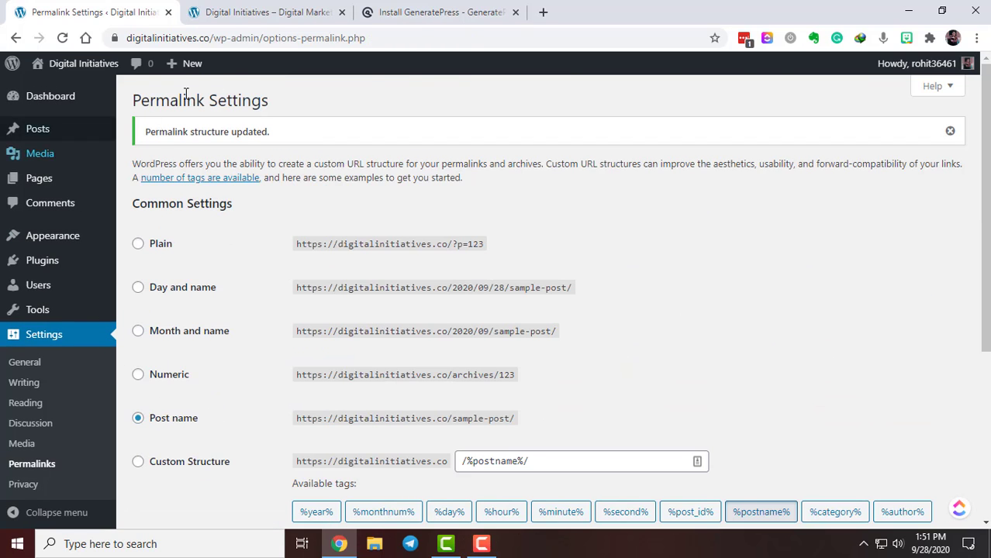
left_click(238, 9)
left_click(120, 13)
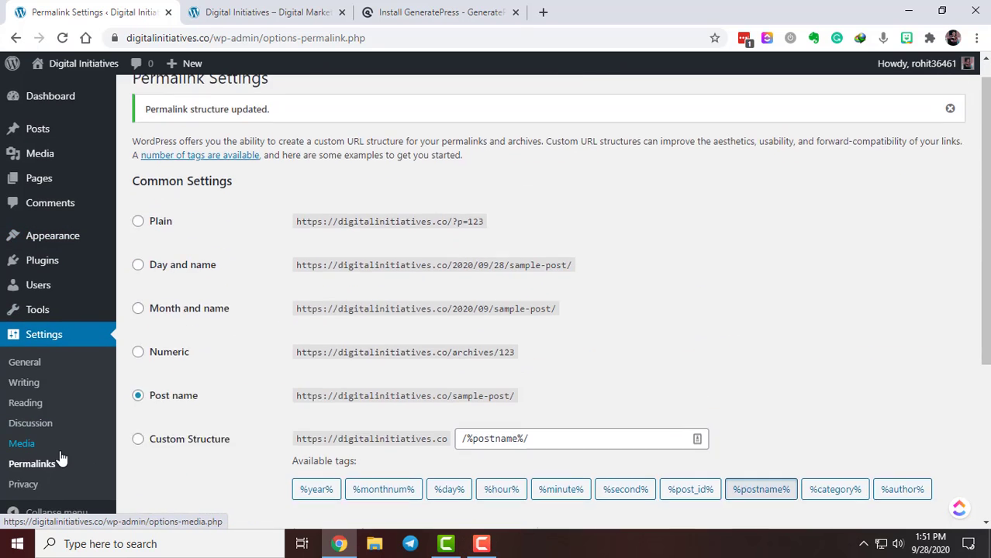
scroll(62, 459, "down", 2)
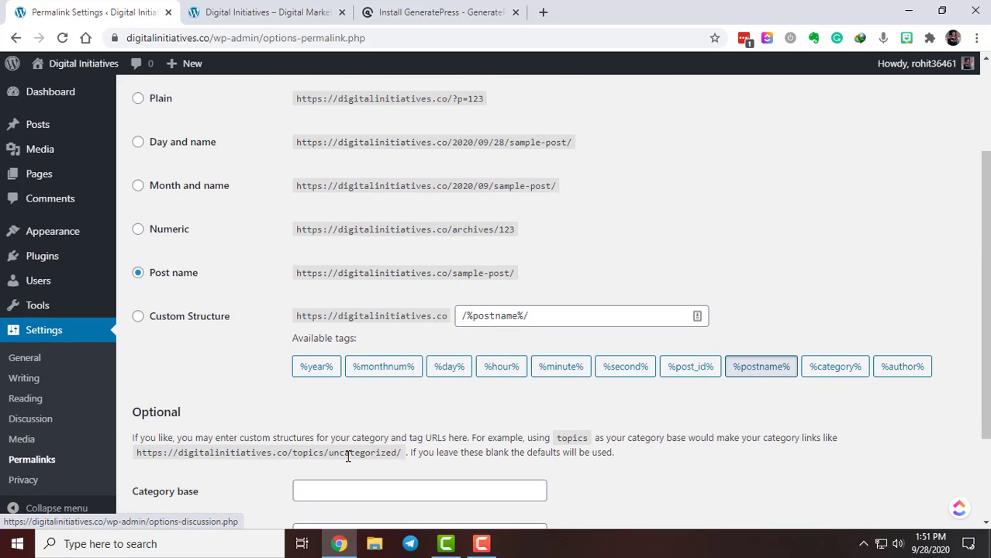
scroll(347, 456, "down", 2)
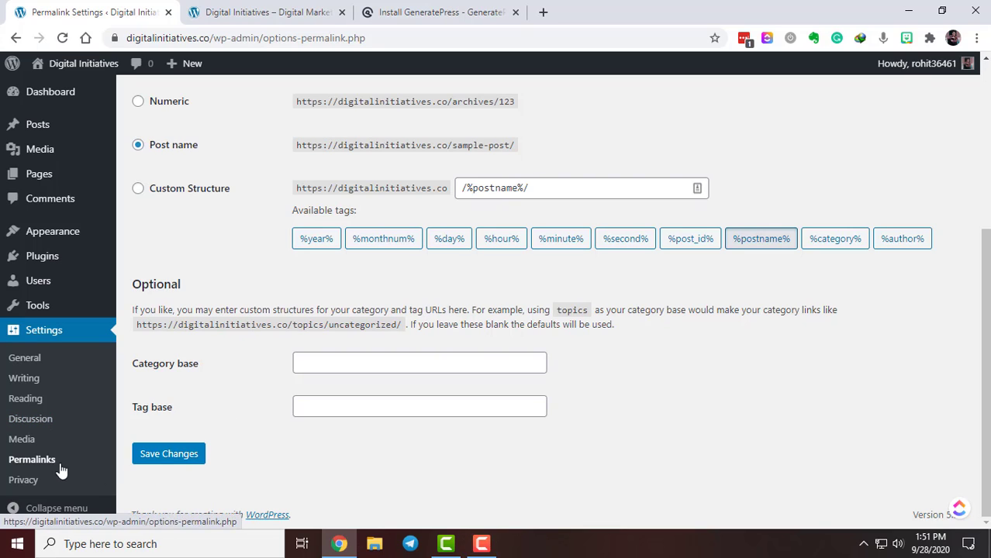
Step: Search the plugin directory for "legal pages", then install and activate the Legal Pages plugin by AazzTech
mouse_move(48, 266)
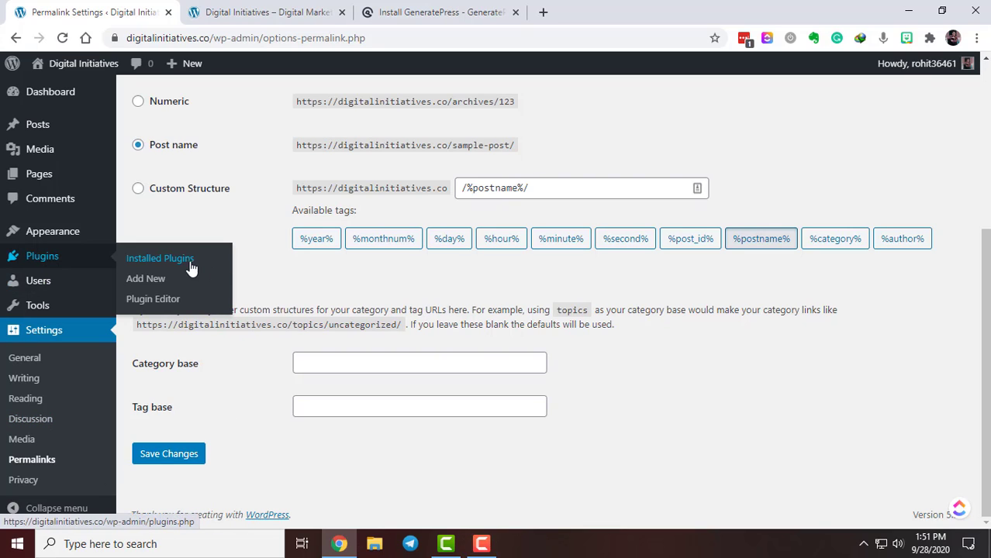
left_click(172, 283)
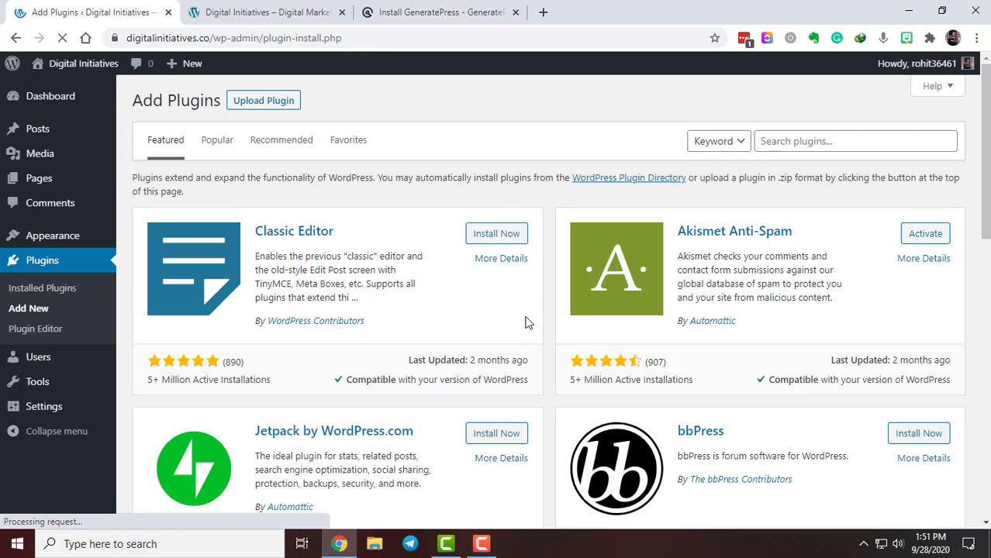
left_click(822, 138)
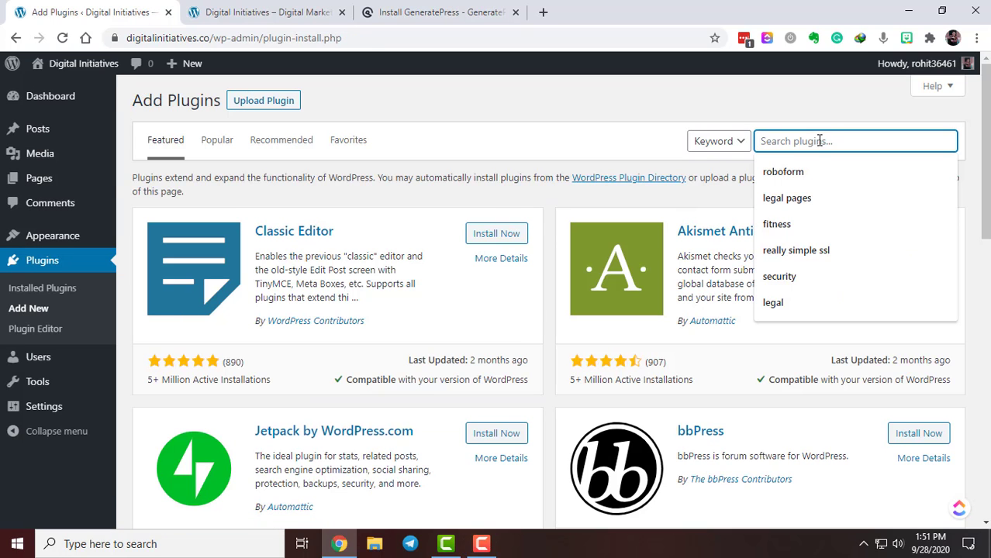
left_click(843, 203)
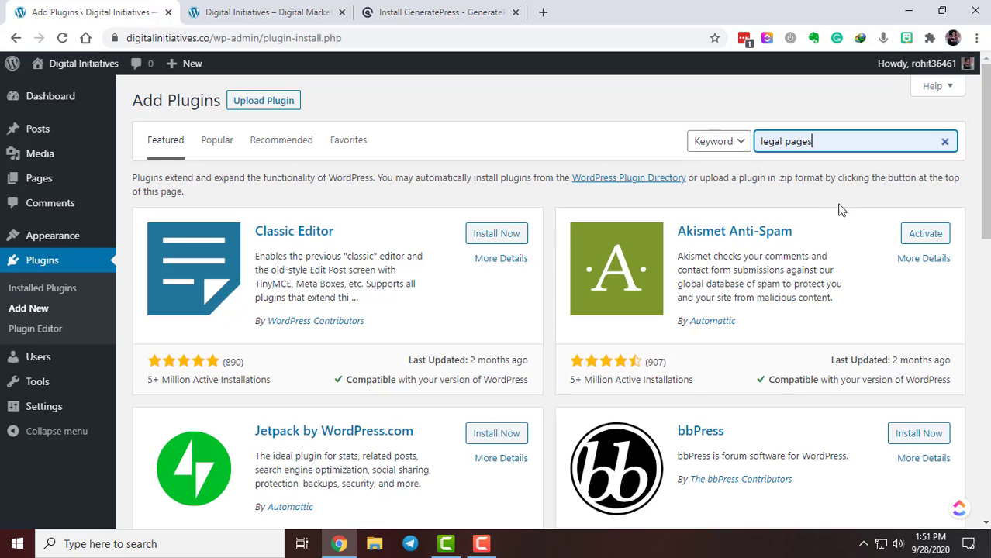
key("Return")
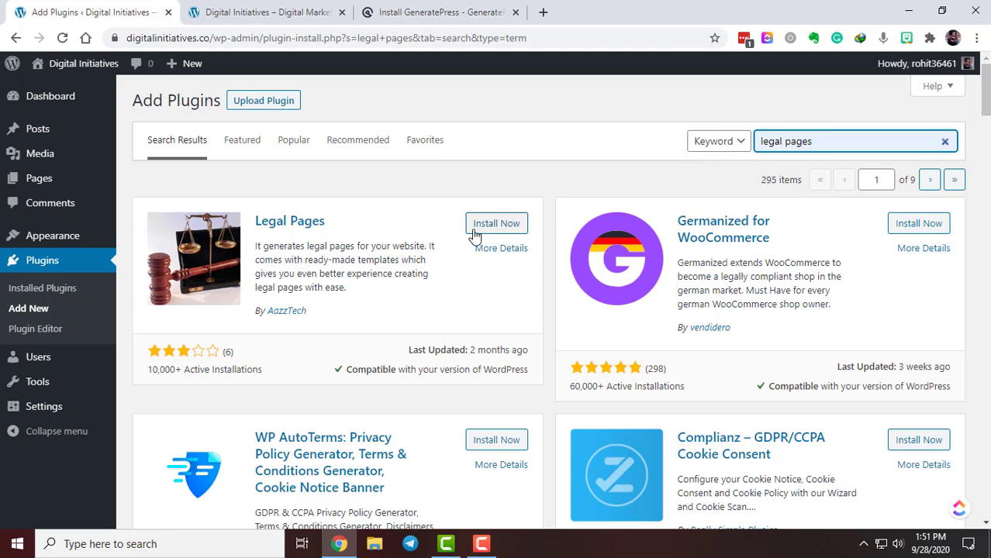
left_click(502, 224)
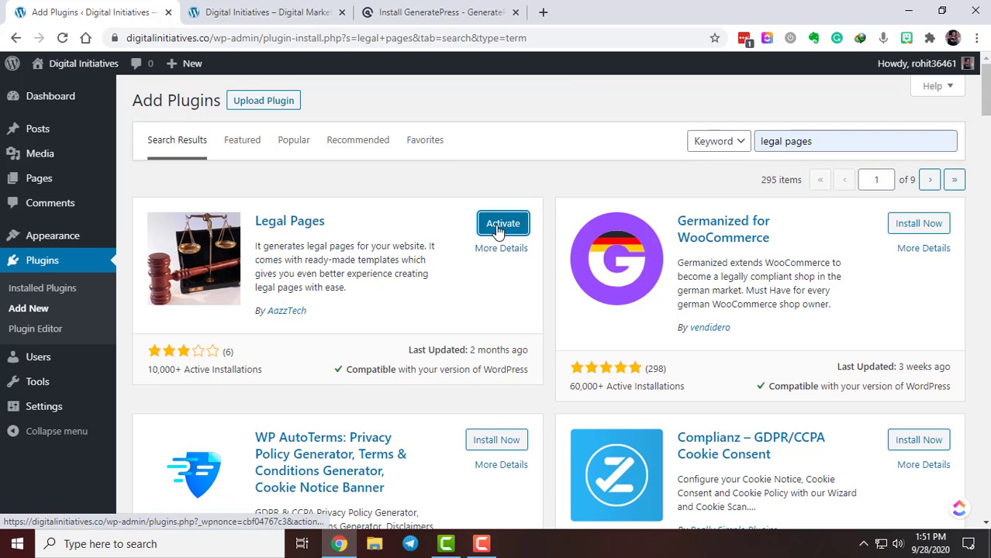
left_click(506, 224)
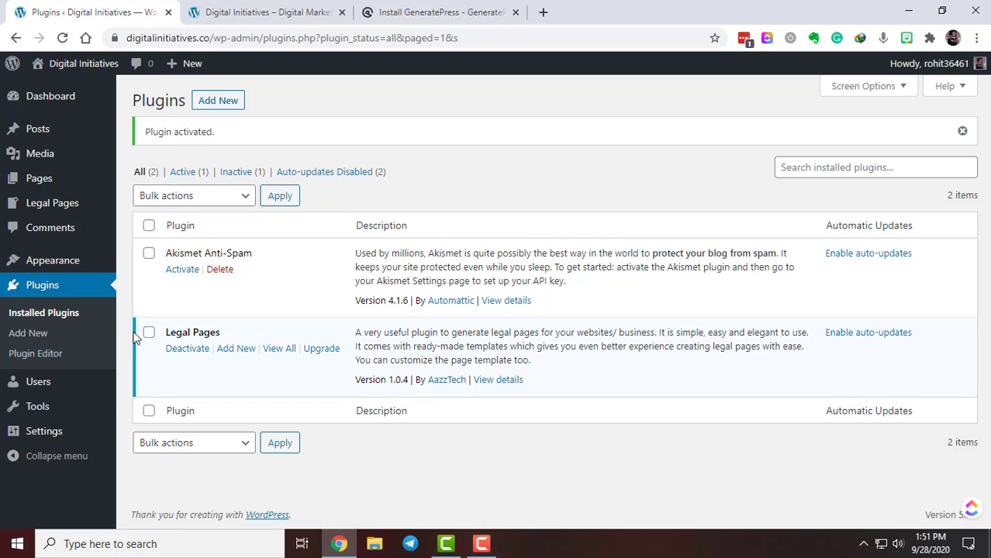
Step: Open the Legal Pages plugin settings, check the site URL, business name, niche and email fields under General Information, and save them
left_click(45, 213)
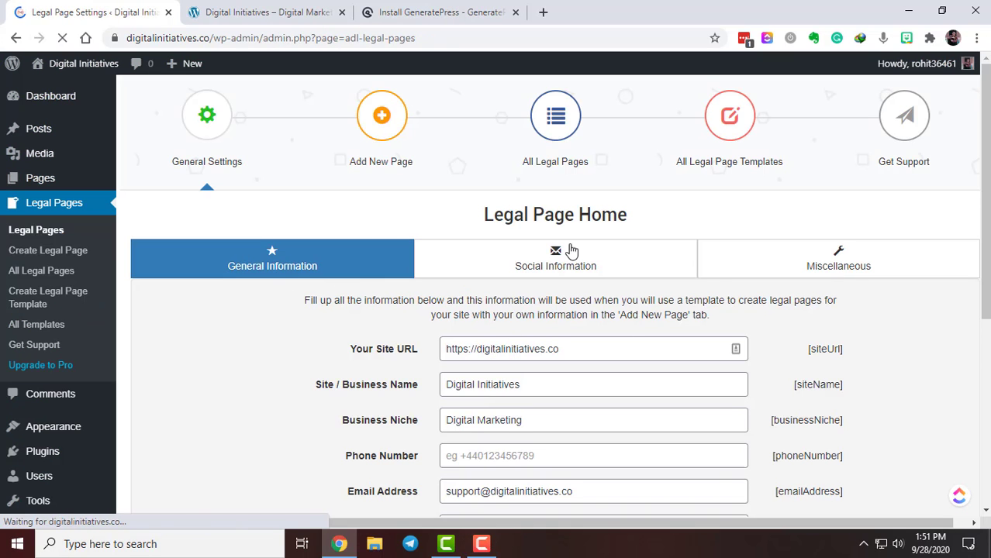
scroll(818, 287, "down", 2)
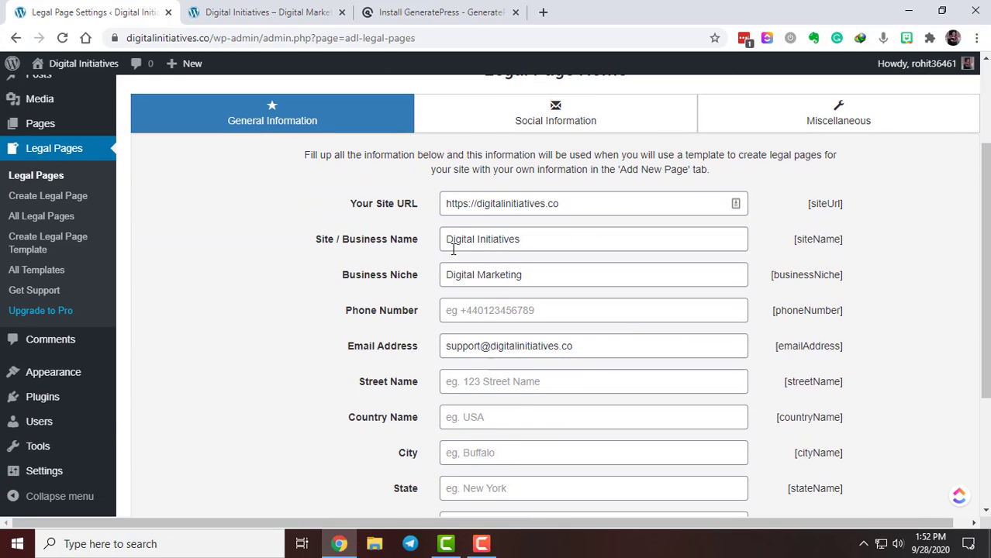
left_click(573, 205)
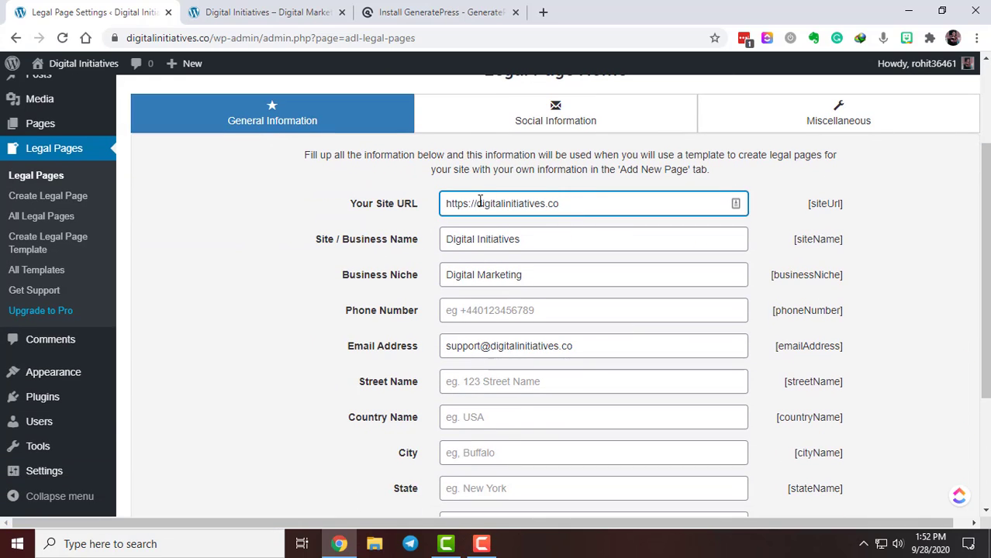
left_click(532, 244)
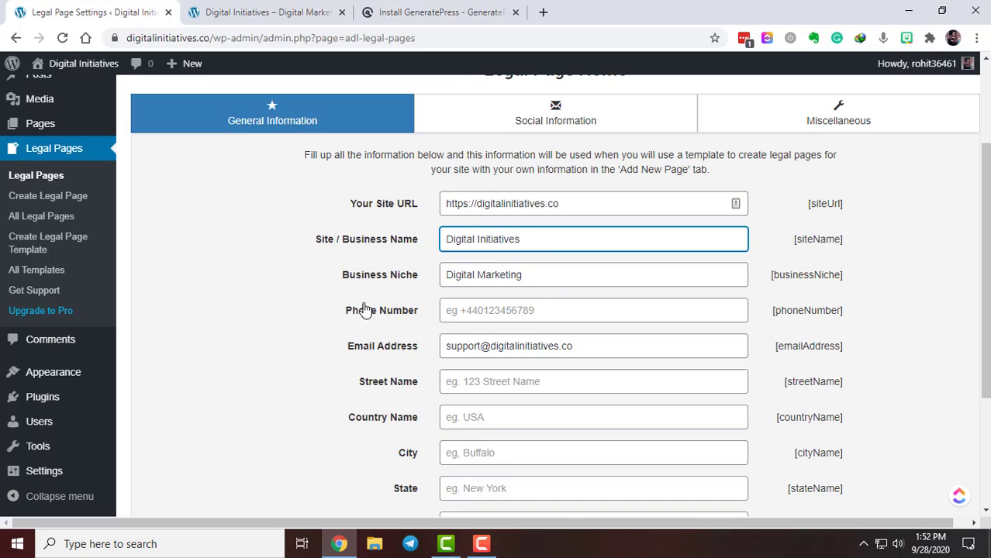
triple_click(544, 274)
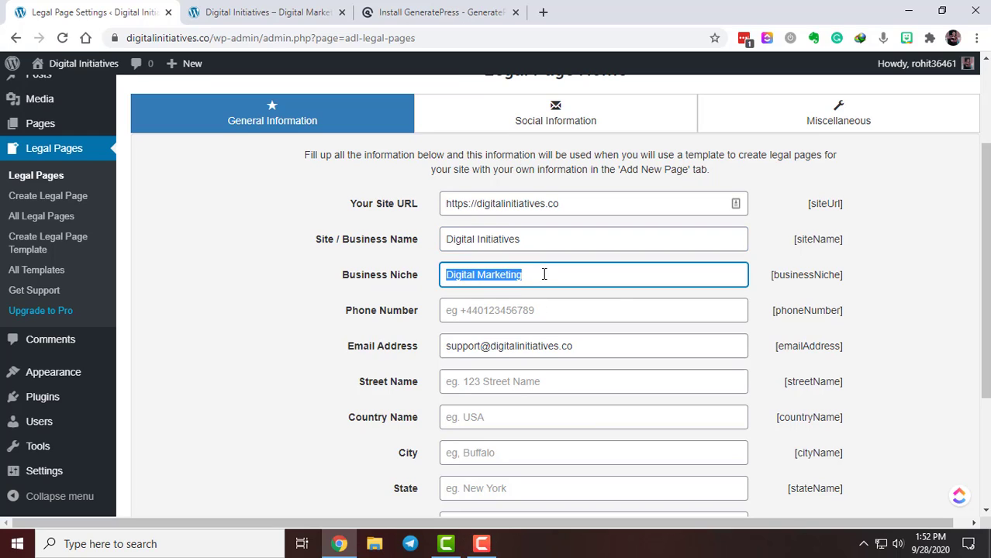
left_click(620, 310)
left_click(900, 294)
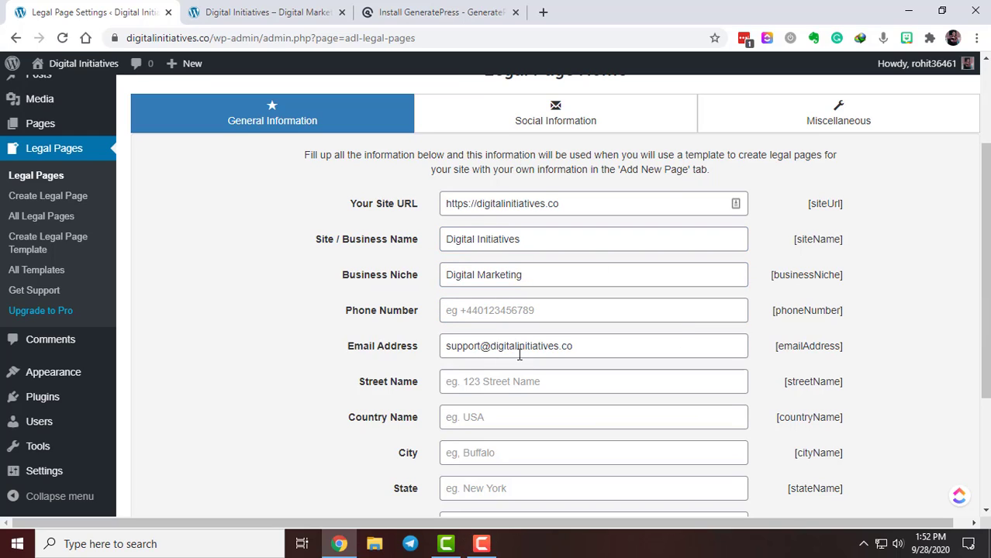
scroll(607, 346, "down", 3)
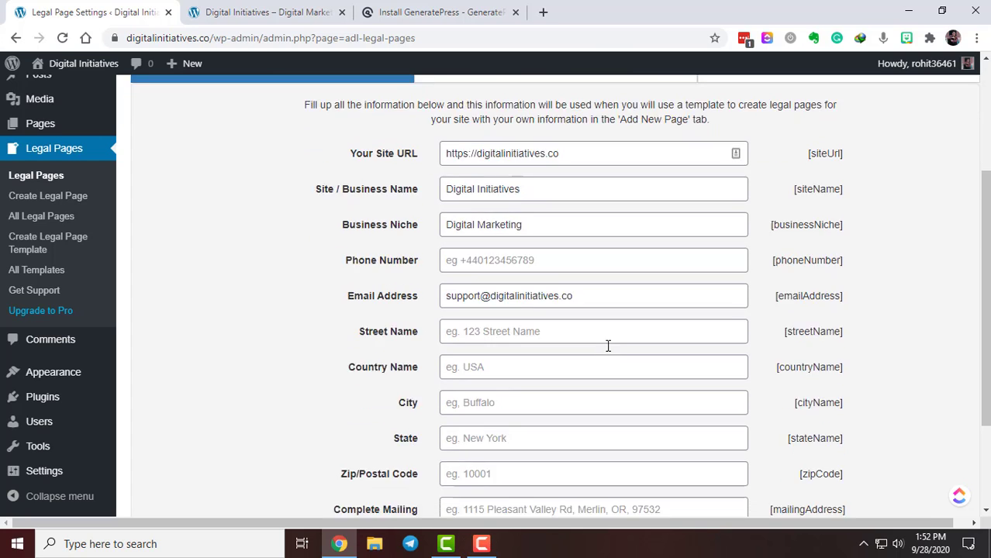
scroll(507, 136, "up", 2)
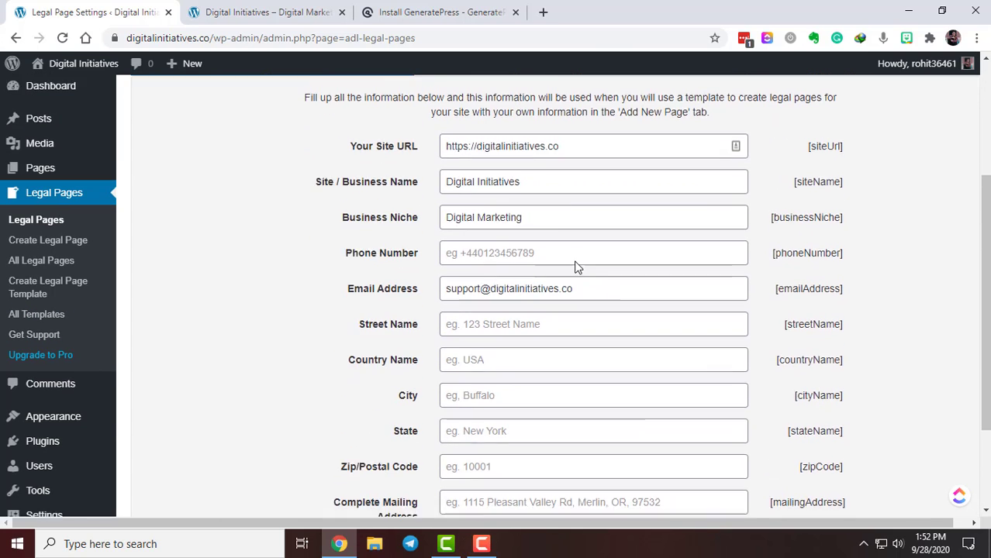
scroll(566, 268, "down", 2)
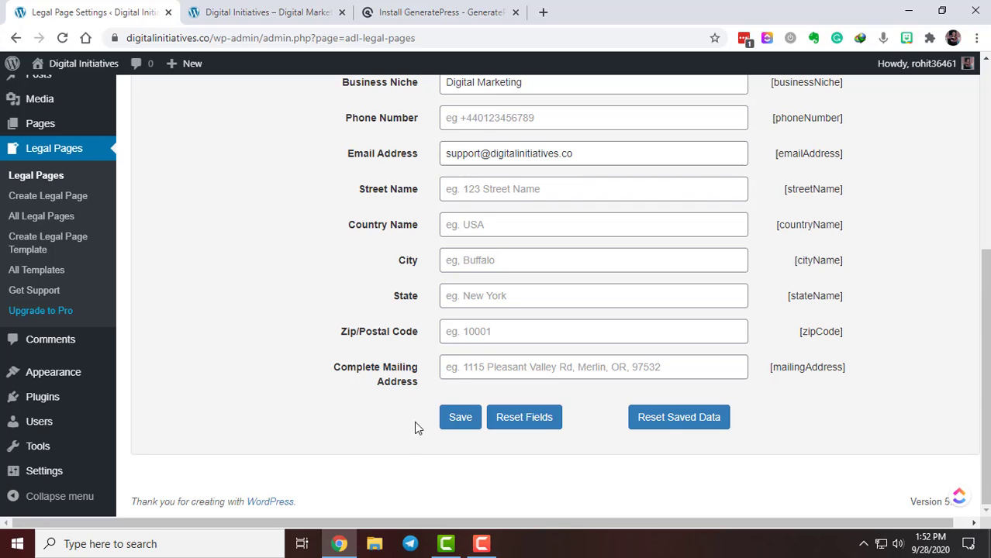
left_click(460, 418)
scroll(758, 398, "up", 5)
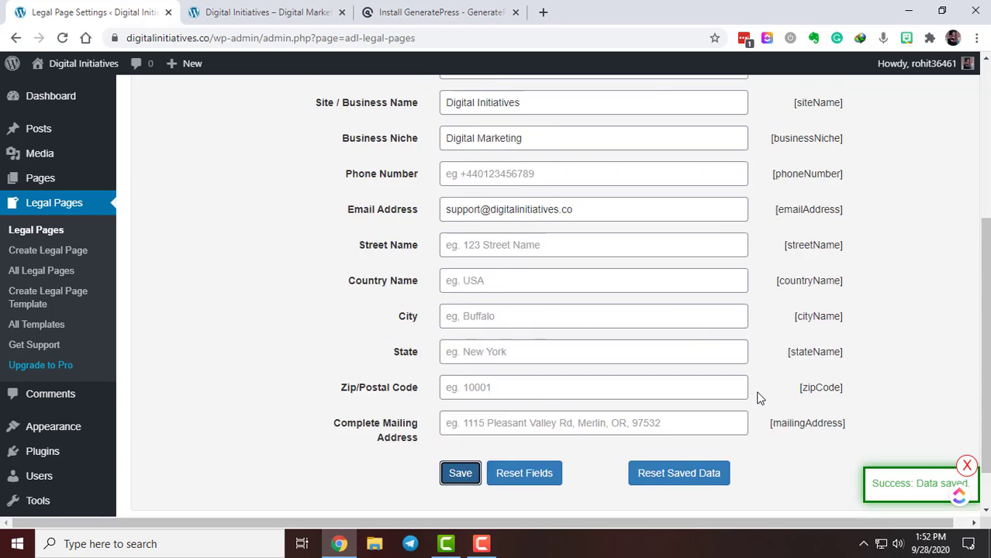
scroll(759, 407, "down", 4)
scroll(761, 419, "down", 1)
scroll(761, 419, "up", 5)
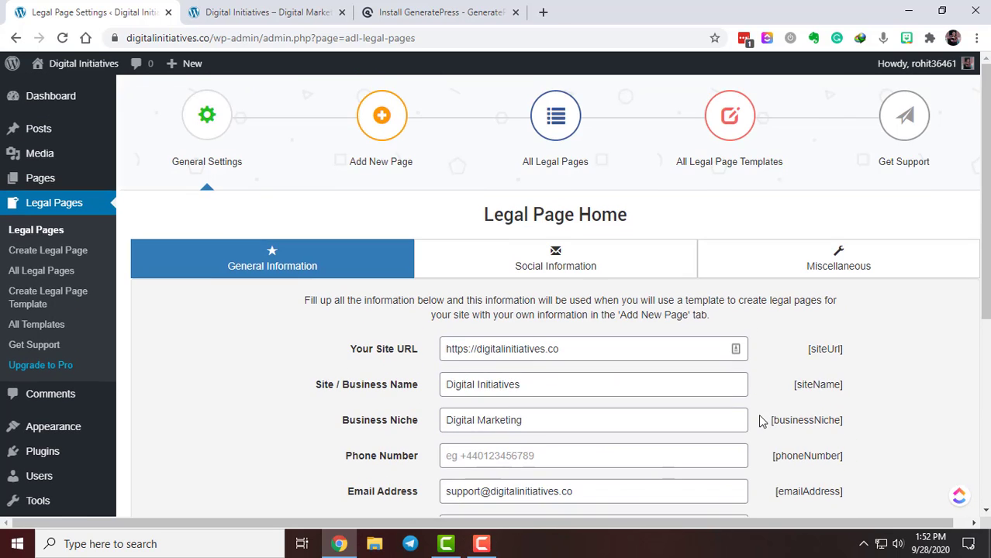
Step: Look through the plugin's Social Information and Miscellaneous settings, and return to General Information
left_click(519, 279)
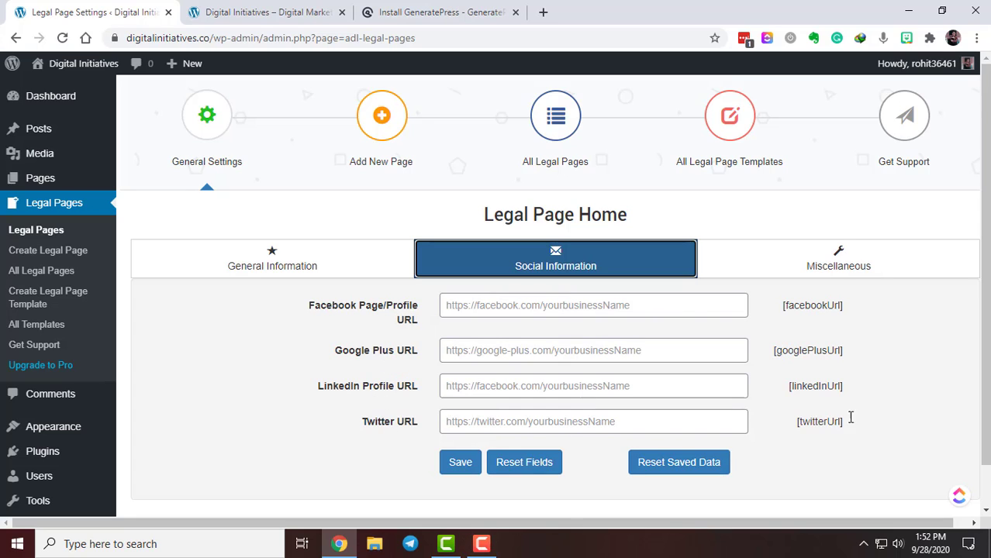
left_click(784, 257)
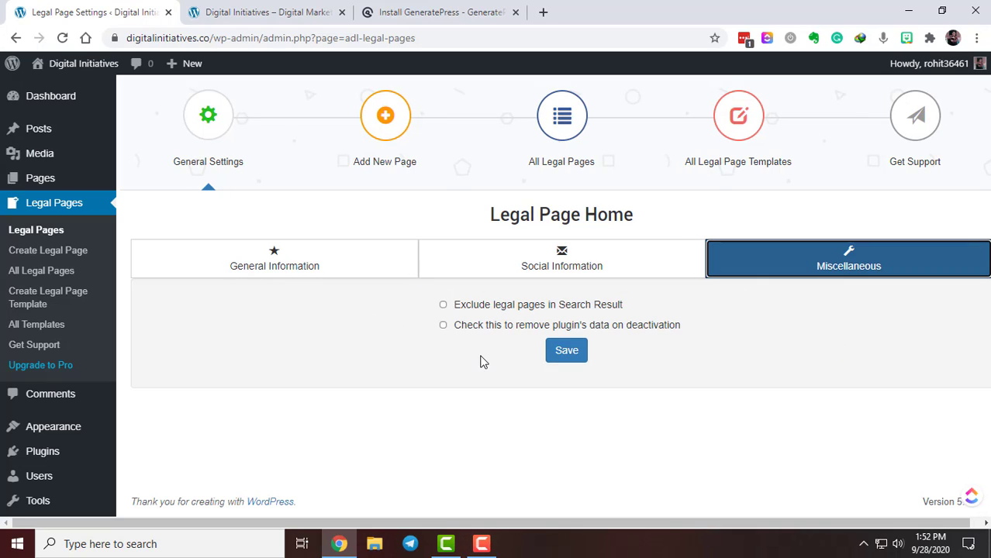
left_click(333, 271)
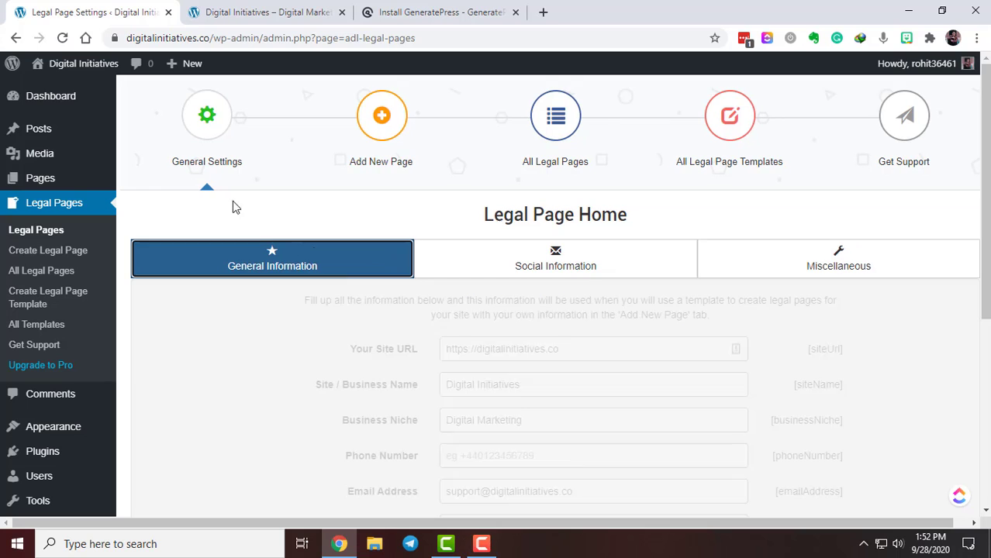
Step: Add a new legal page from the Terms of Use template and save it
left_click(394, 130)
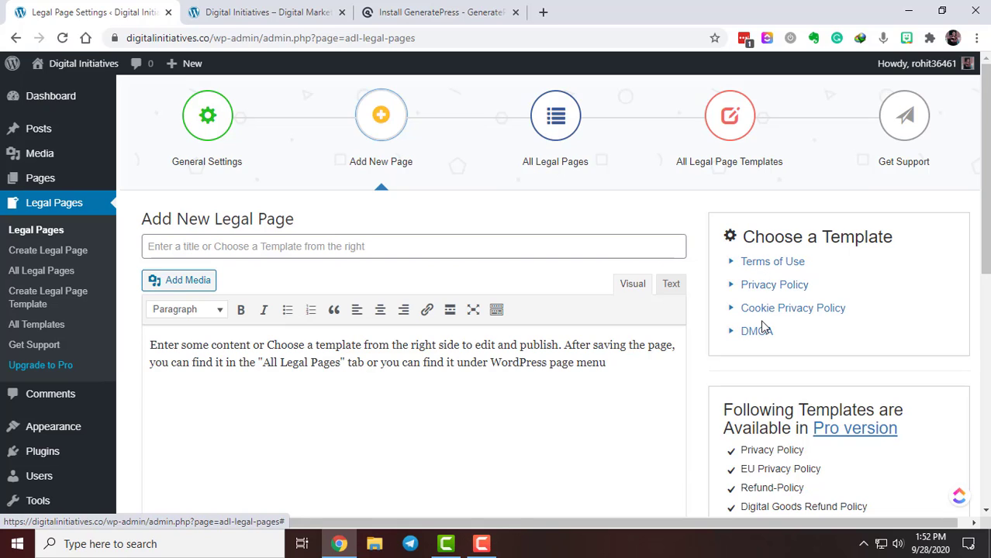
left_click(769, 263)
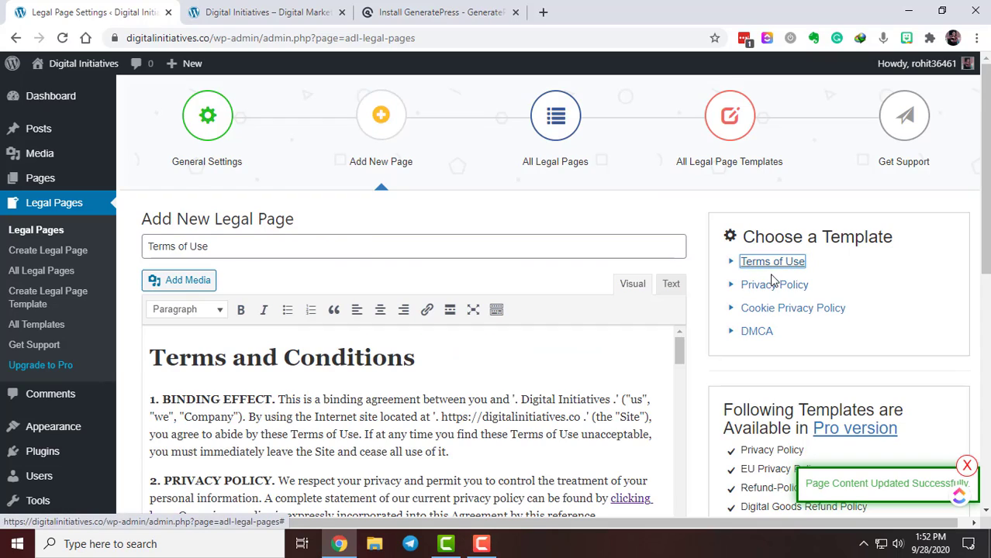
scroll(416, 318, "down", 6)
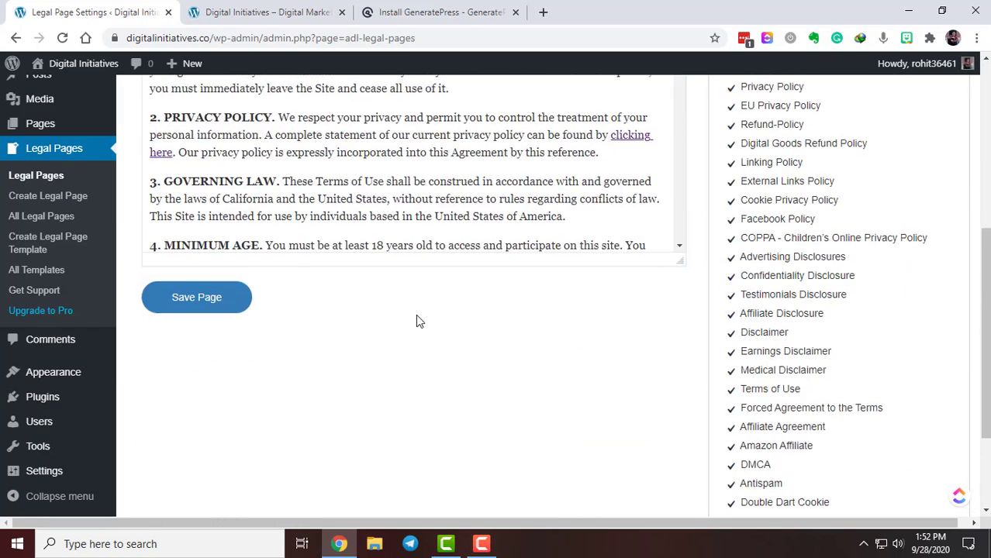
scroll(405, 325, "up", 3)
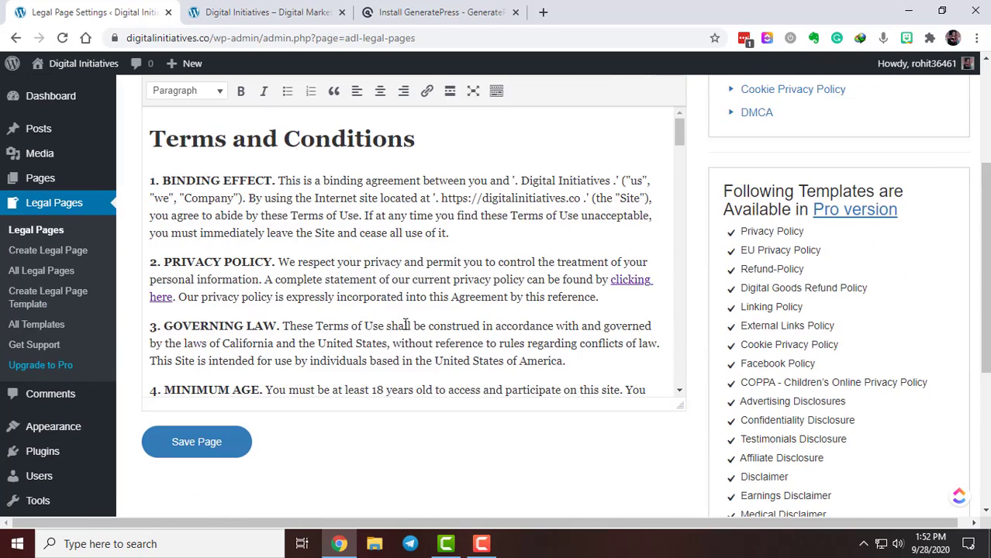
left_click(242, 447)
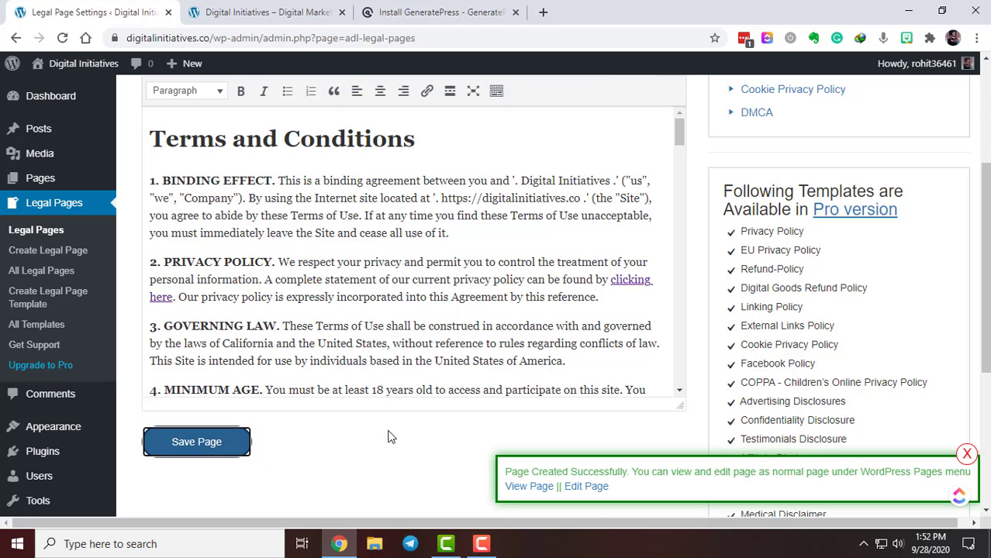
Step: Load the Privacy Policy template into the new legal page form and save it as a page
scroll(581, 357, "up", 3)
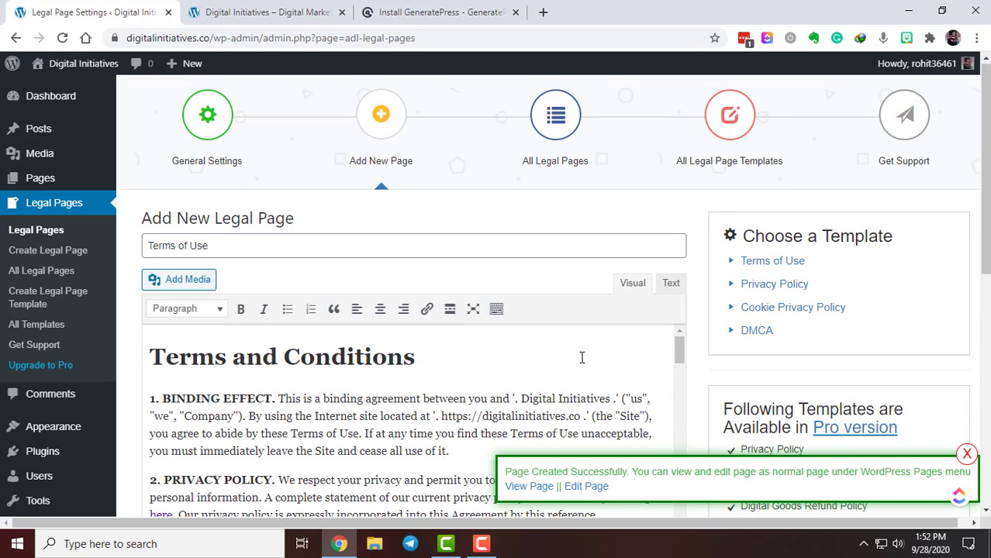
left_click(774, 284)
scroll(564, 333, "down", 1)
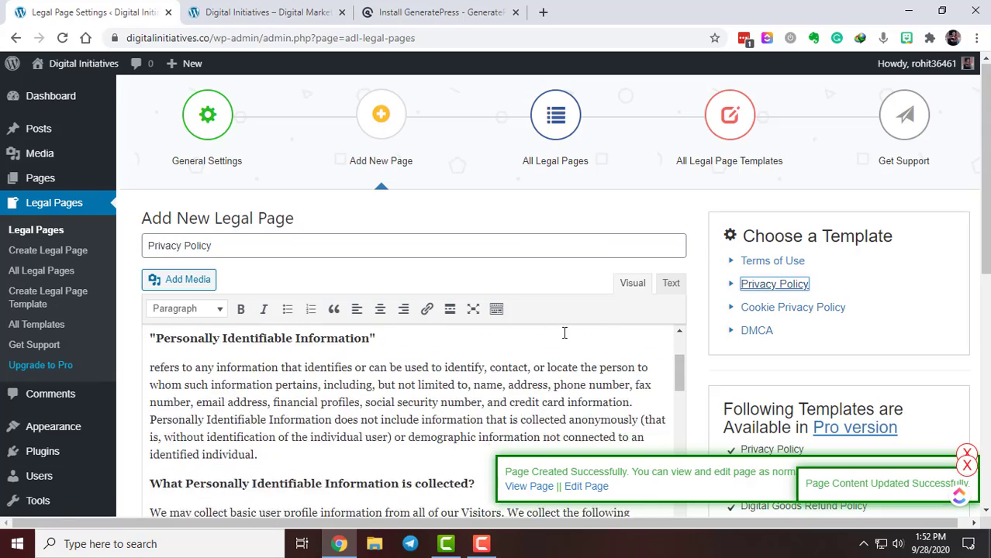
scroll(565, 333, "down", 5)
left_click(196, 369)
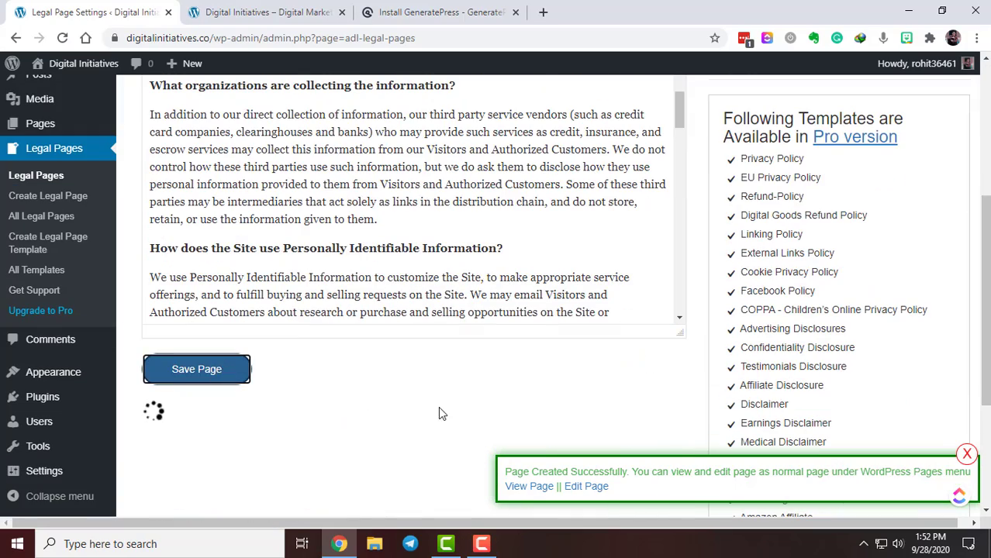
Step: Load the Cookie Privacy Policy template into the new legal page form and save it as a page
left_click(791, 309)
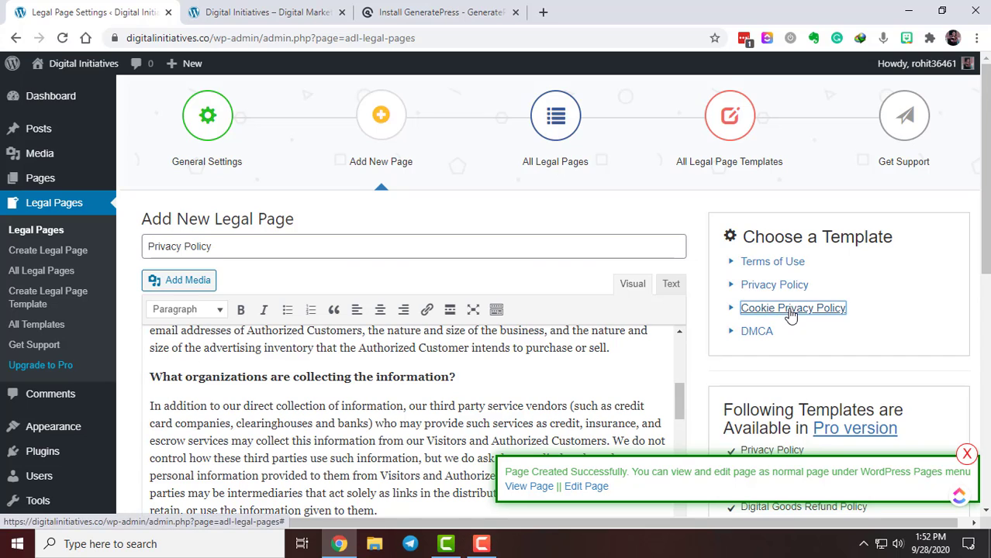
scroll(602, 383, "down", 10)
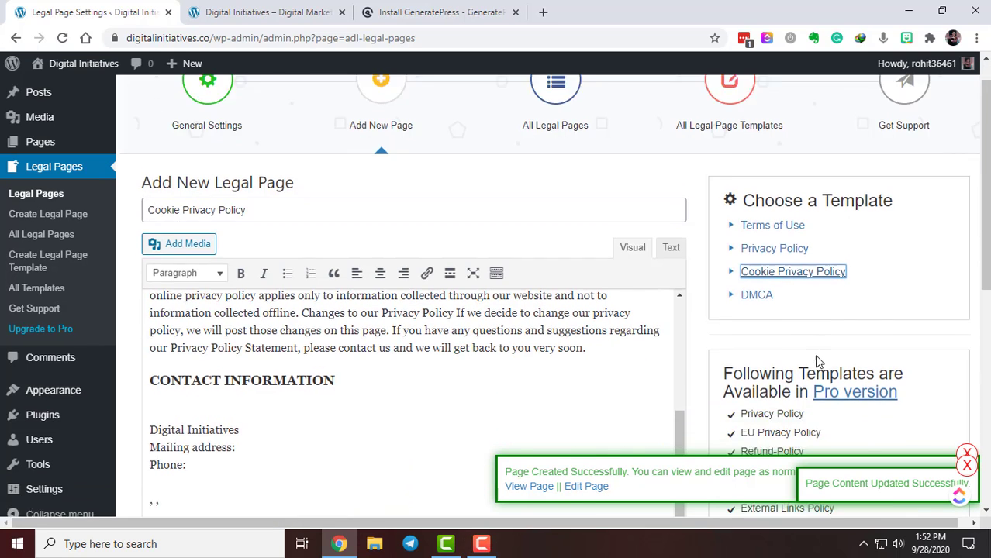
left_click(233, 227)
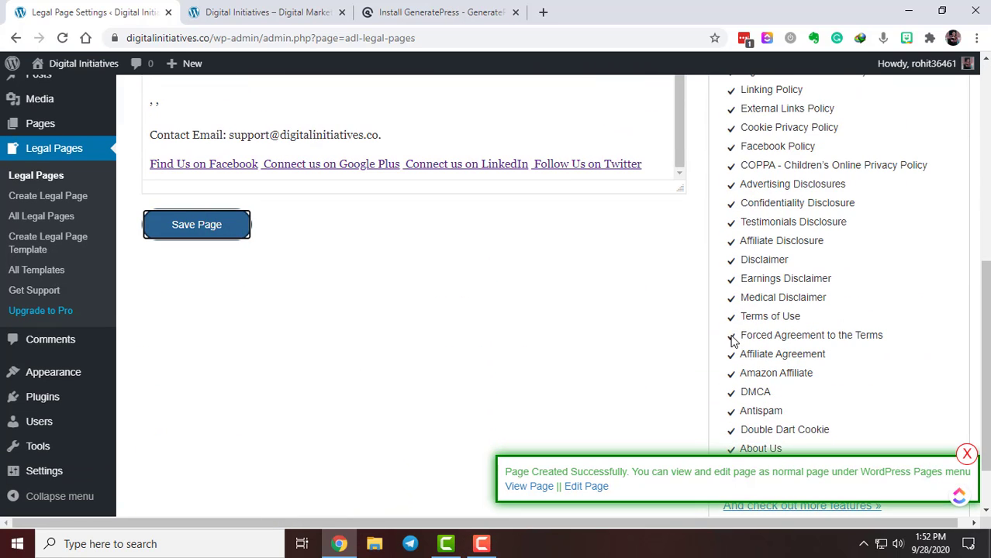
Step: Create and save a legal page from the DMCA template, and open the list of all site pages
left_click(762, 335)
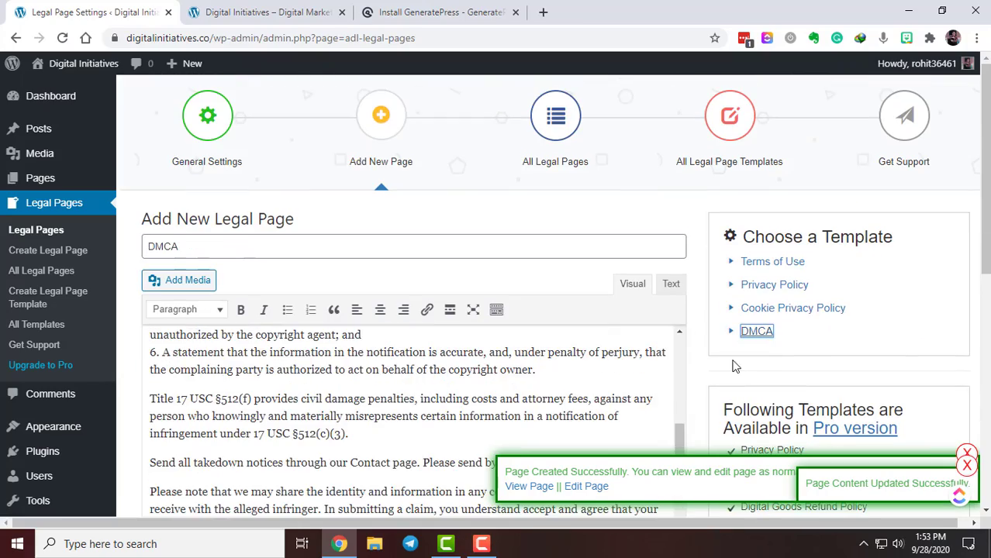
scroll(372, 310, "down", 10)
left_click(203, 158)
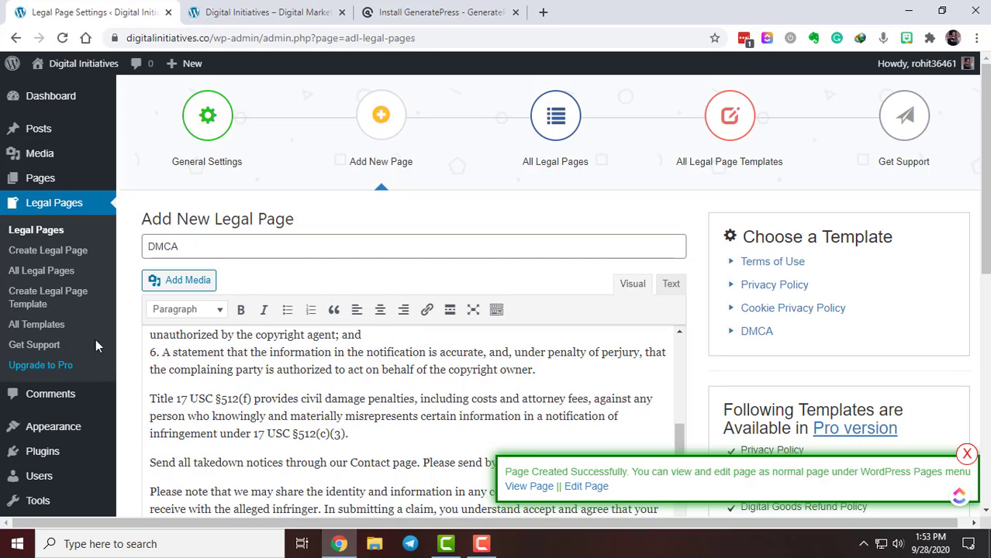
mouse_move(65, 186)
left_click(131, 182)
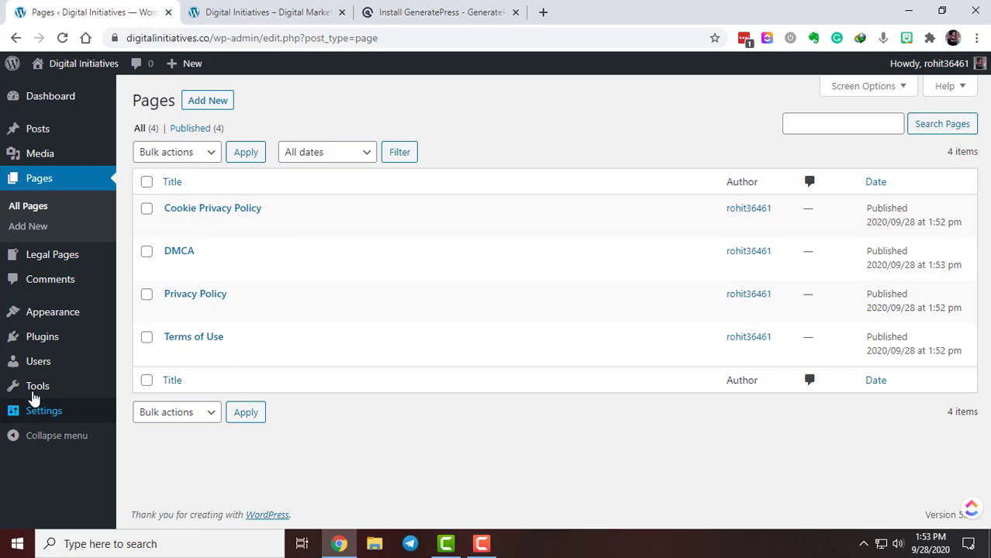
Step: Open the page for adding plugins and search the directory for "contact form 7"
mouse_move(52, 342)
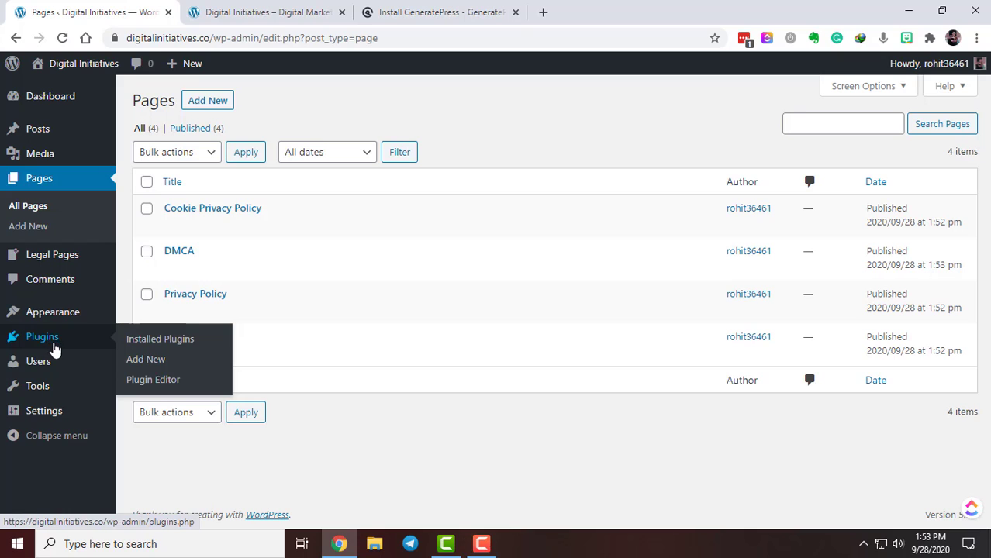
left_click(154, 344)
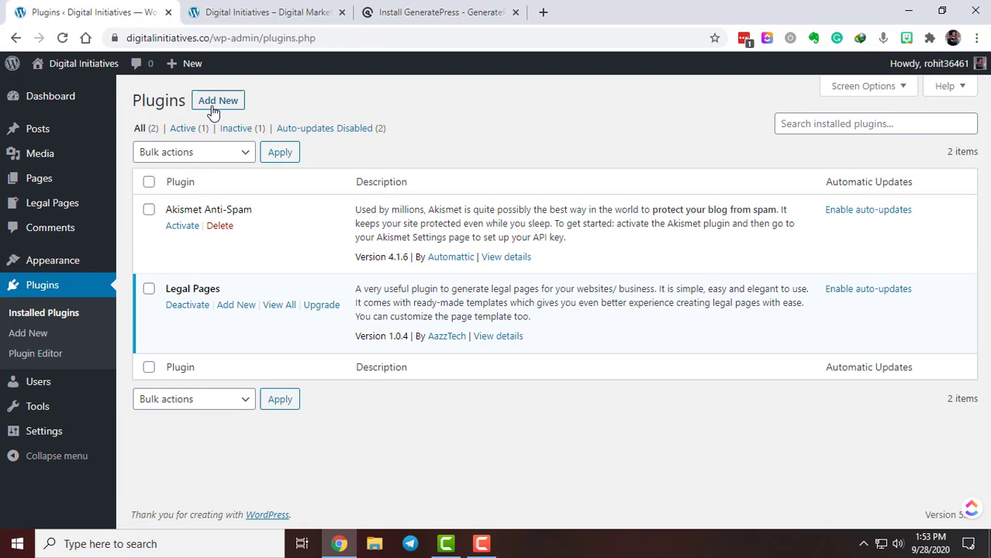
left_click(216, 101)
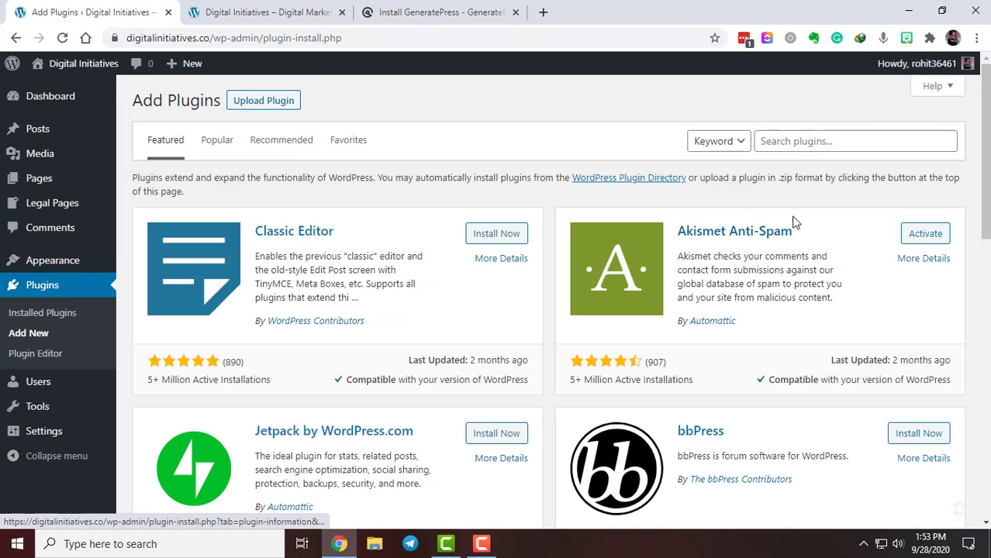
left_click(819, 146)
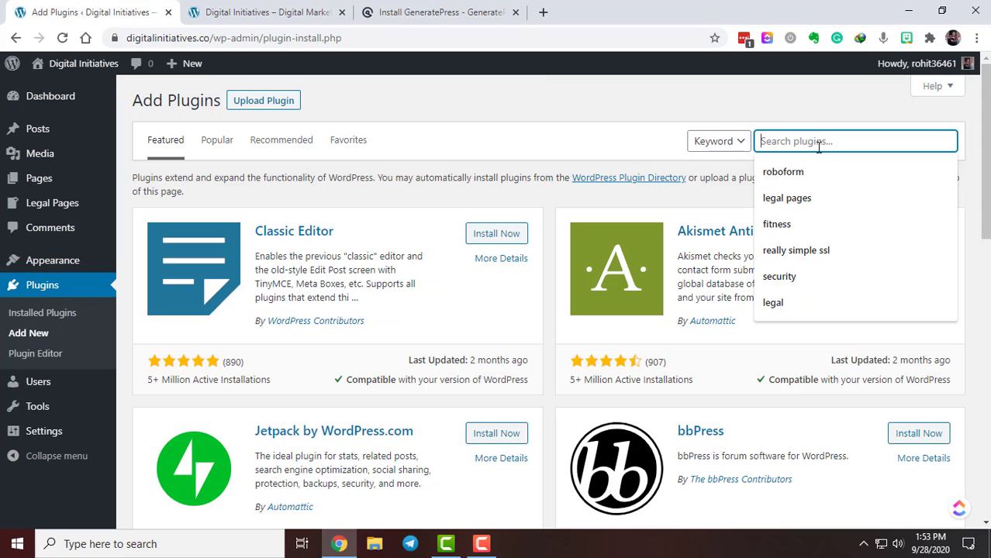
type("Contac")
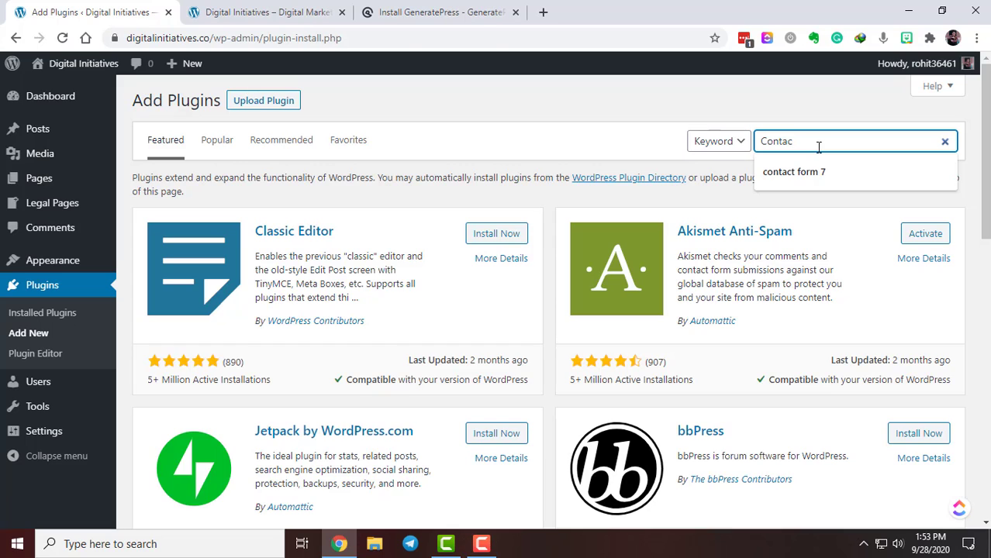
type("t")
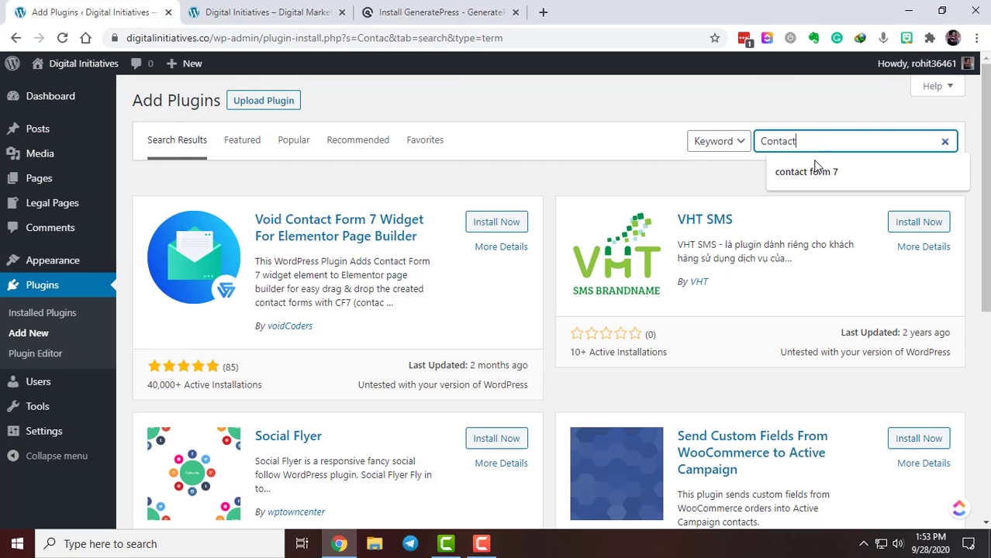
left_click(816, 170)
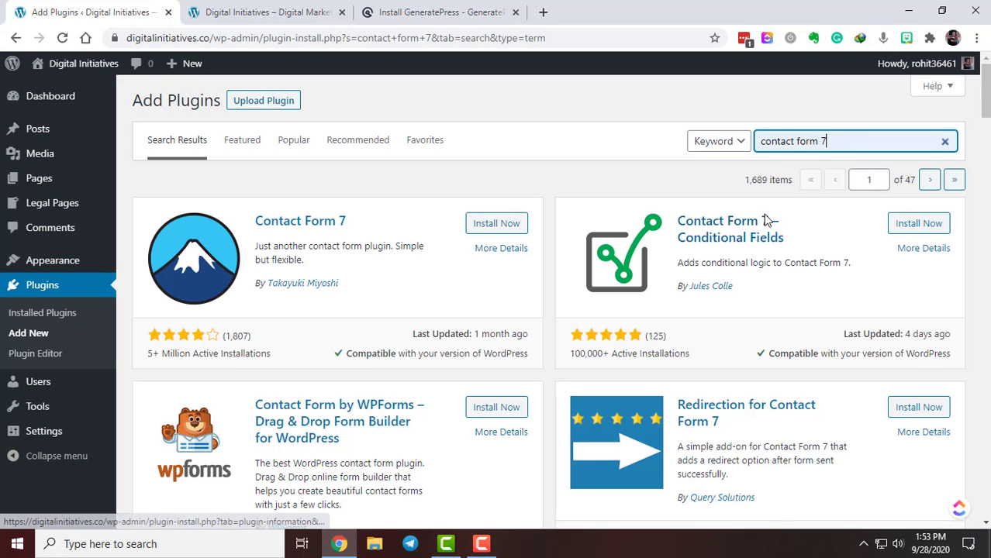
Step: Install the Contact Form 7 plugin from the search results and activate it
left_click(497, 223)
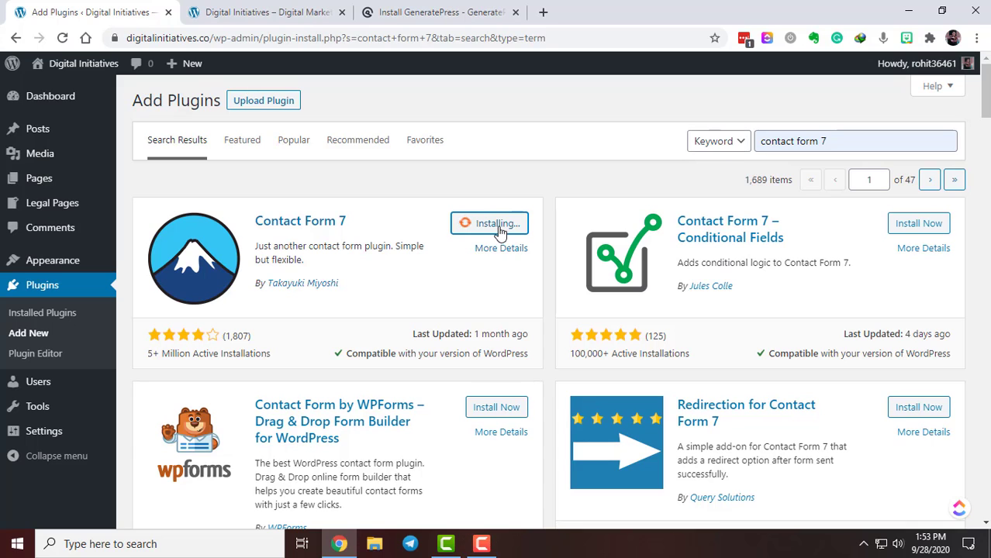
left_click(500, 225)
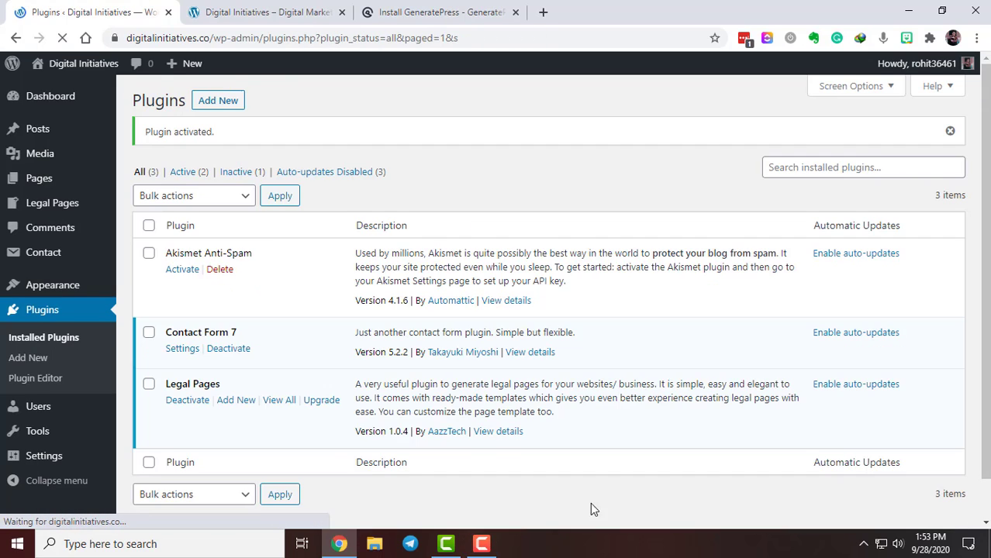
scroll(95, 436, "down", 1)
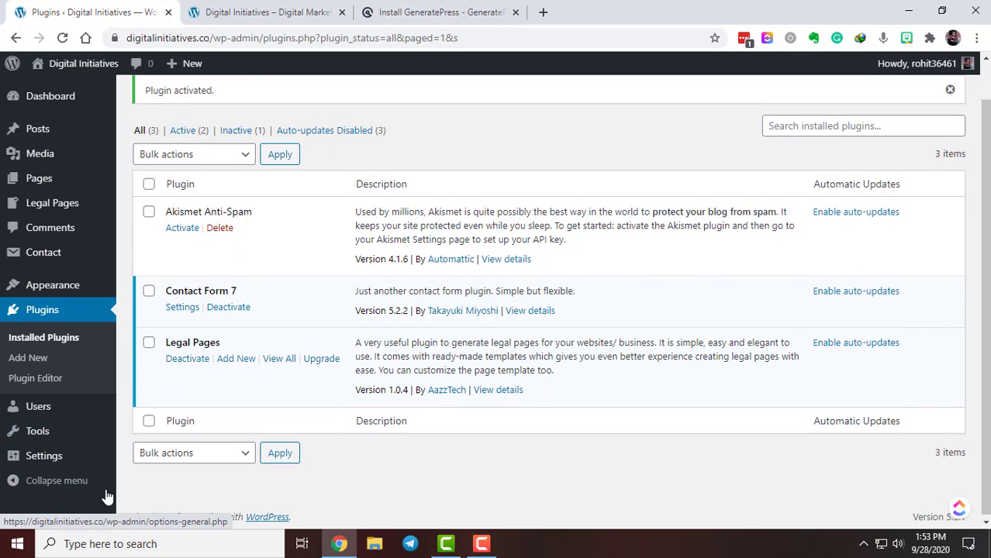
scroll(62, 465, "up", 1)
mouse_move(58, 184)
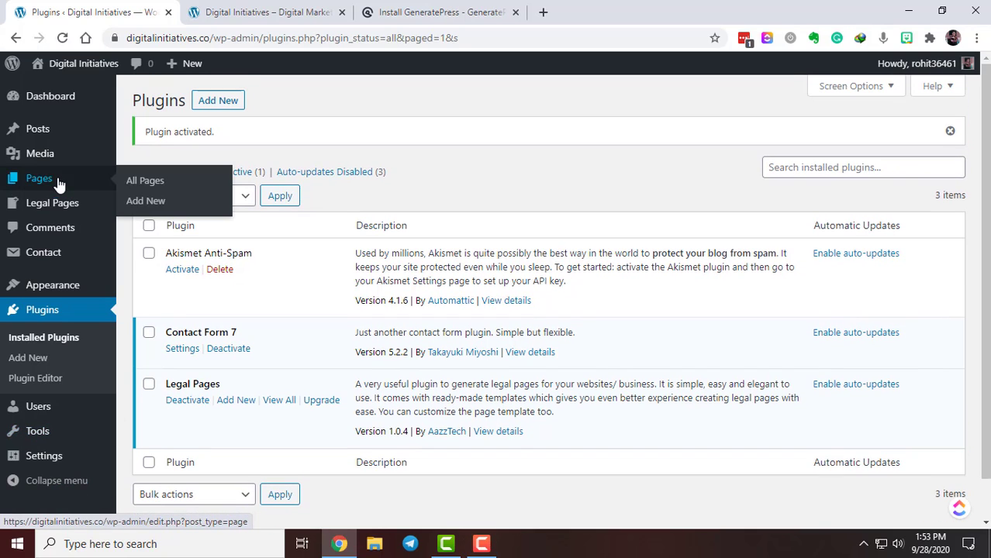
left_click(153, 203)
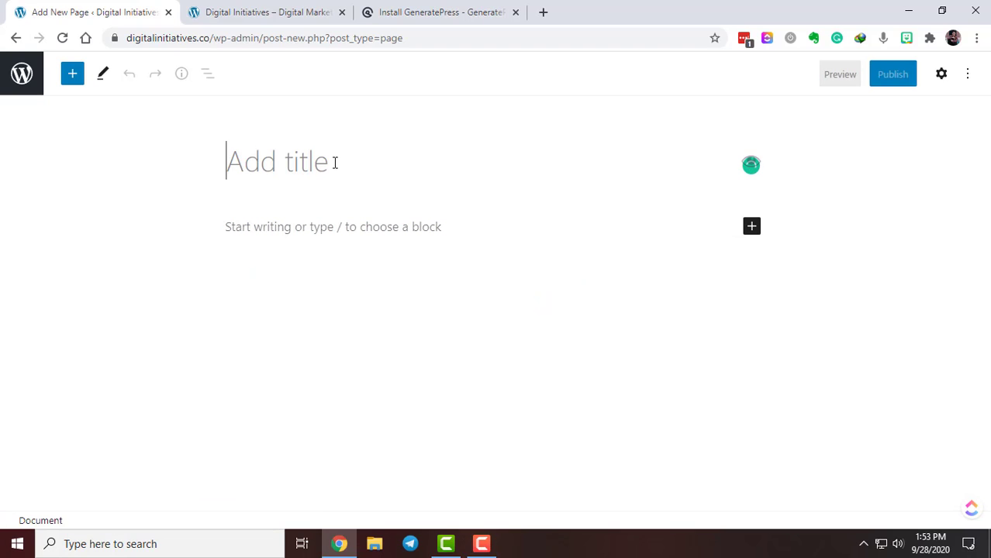
left_click(10, 71)
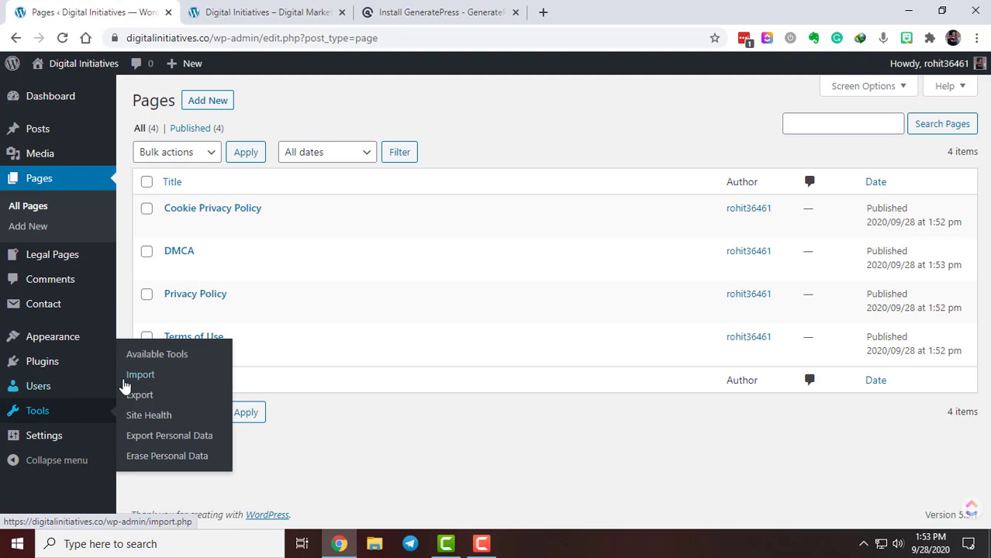
Step: Open the list of contact forms and copy the shortcode of Contact form 1
mouse_move(38, 314)
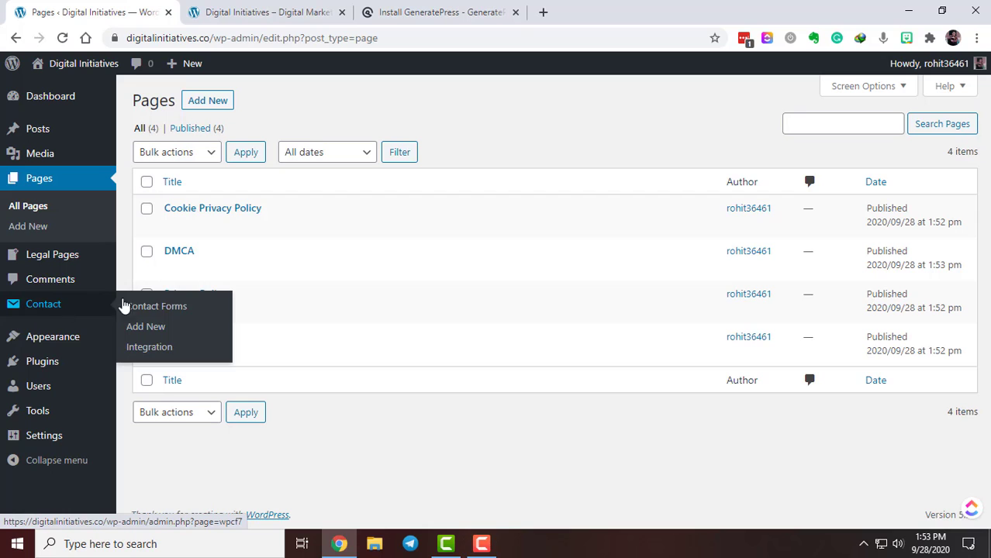
left_click(152, 308)
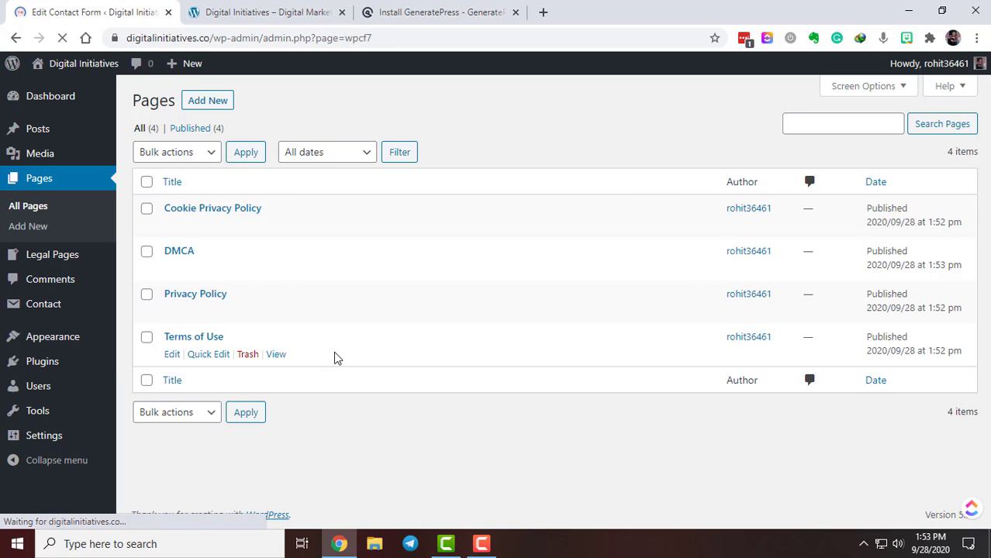
scroll(345, 352, "down", 1)
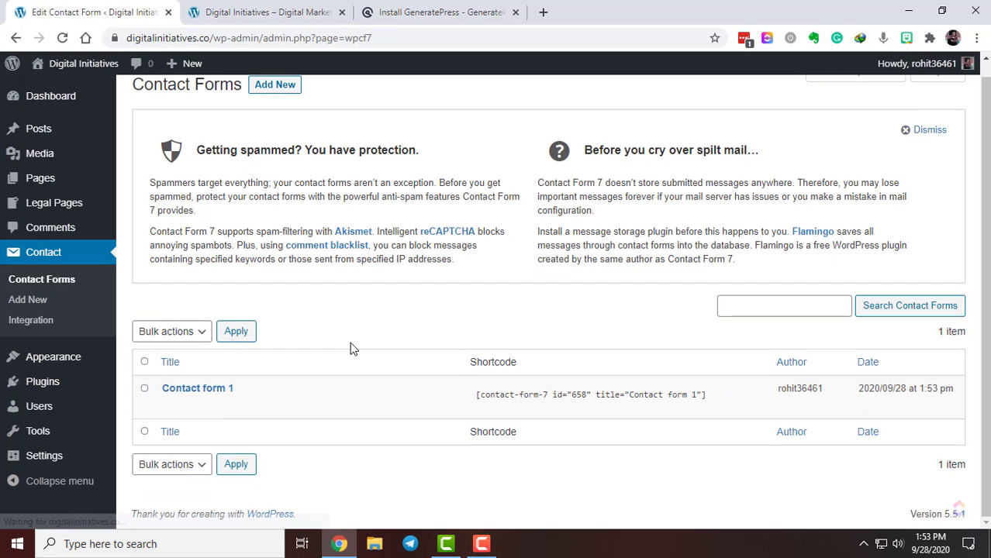
left_click(505, 396)
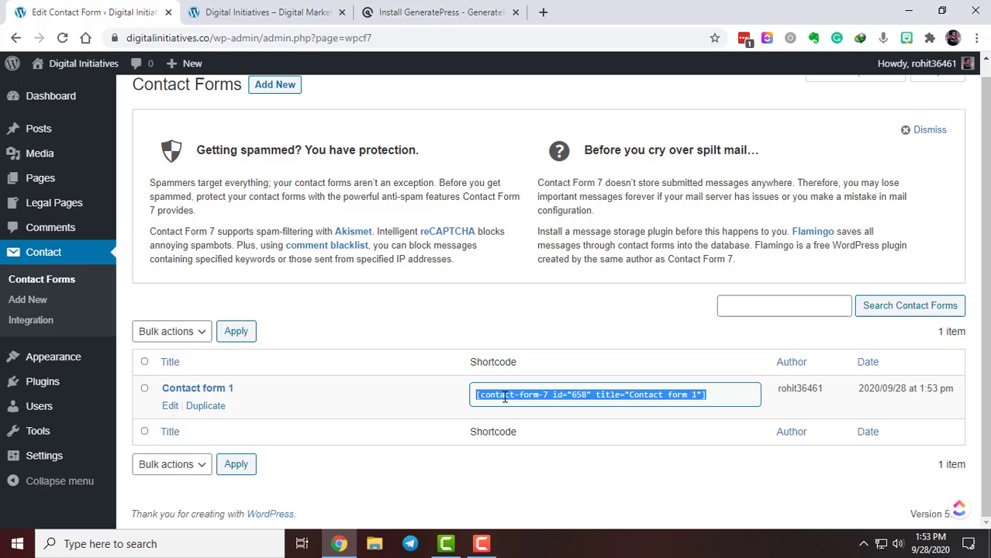
right_click(604, 392)
left_click(670, 236)
Step: Start a new page titled "Contact Me" and paste the copied contact form shortcode into its body
mouse_move(52, 160)
scroll(52, 160, "up", 1)
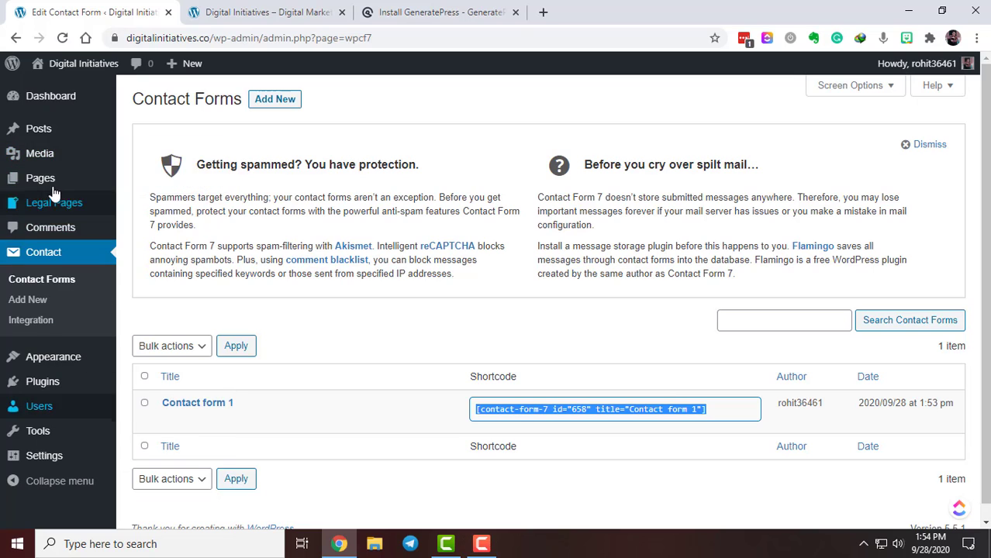
mouse_move(47, 180)
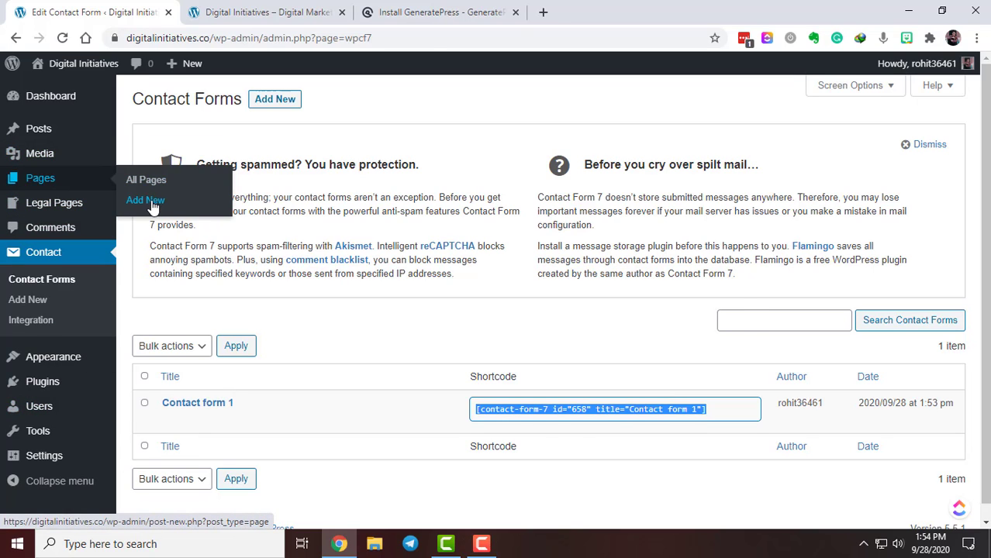
left_click(147, 201)
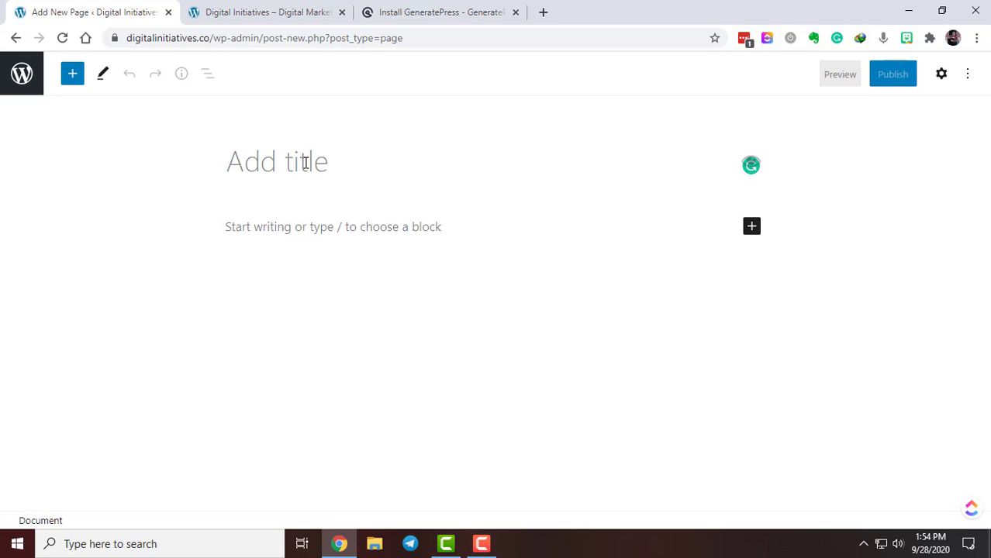
type("Contact Me")
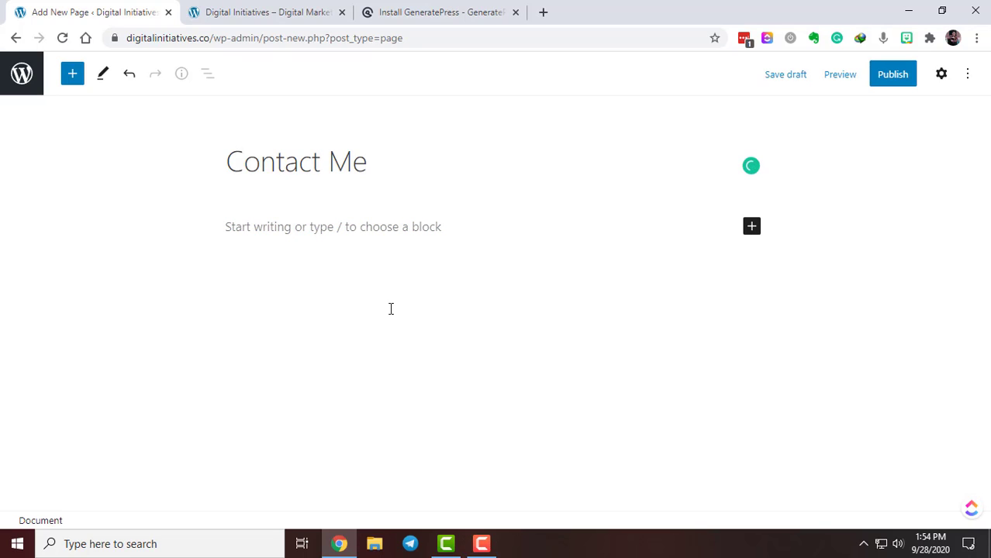
key("Return")
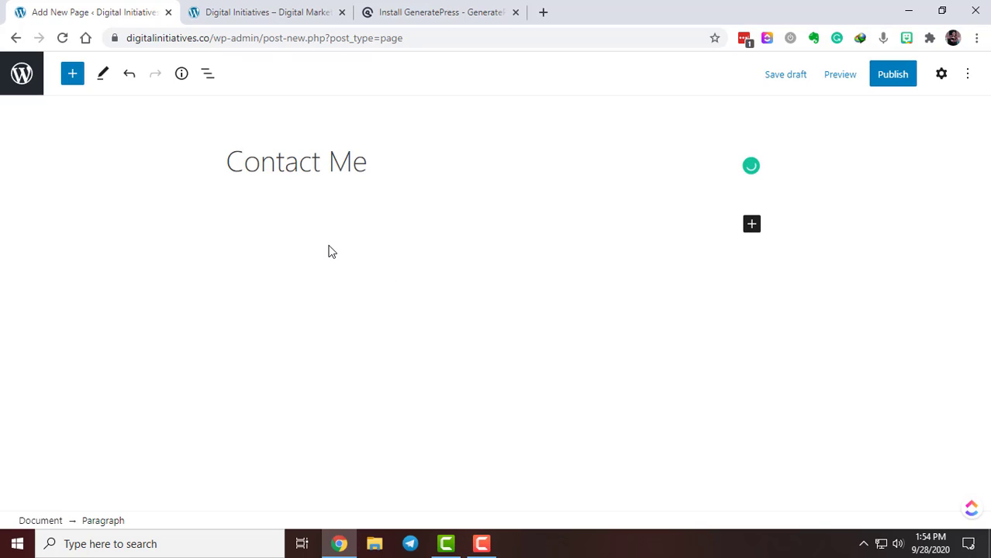
key("ctrl+v")
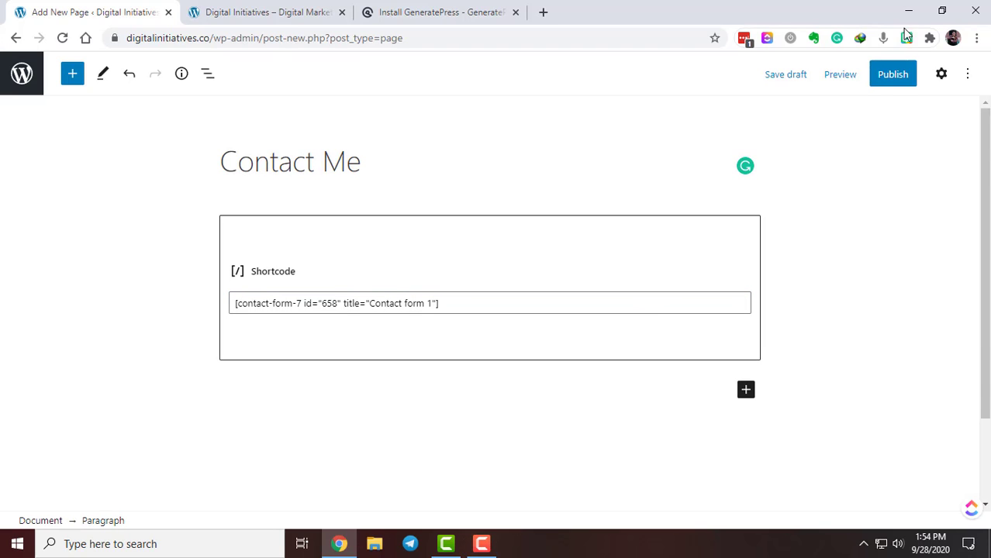
Step: Publish the Contact Me page and return to the list of all pages
left_click(892, 75)
left_click(845, 74)
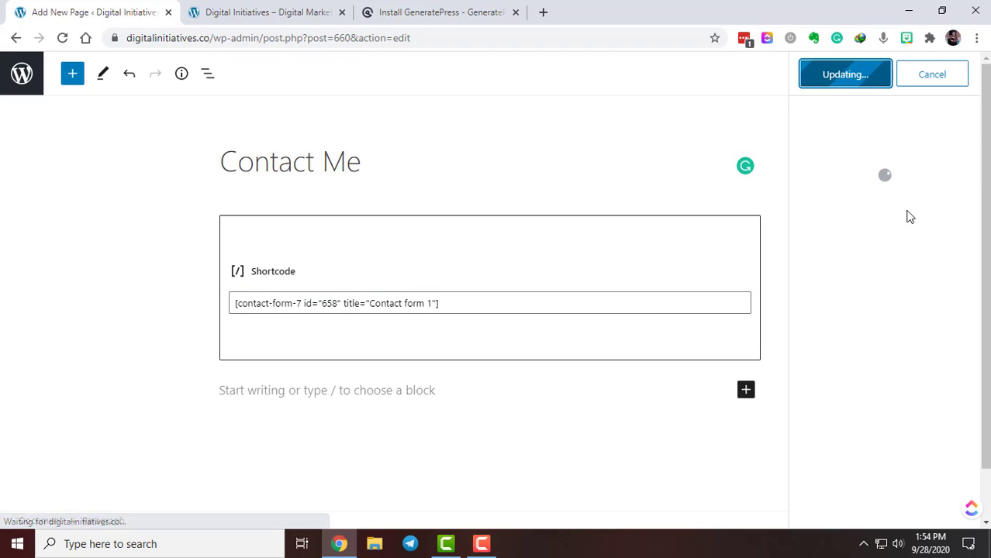
left_click(21, 74)
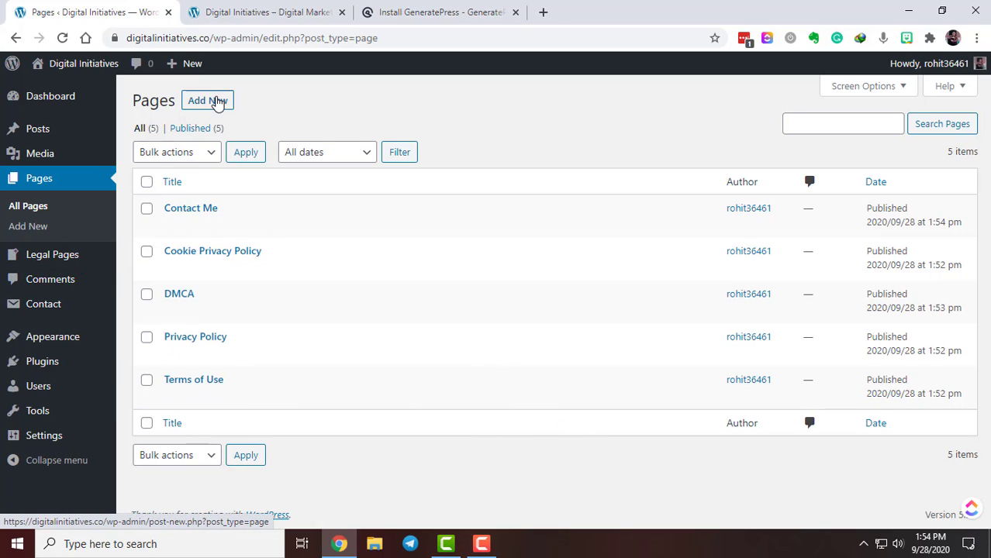
Step: Create a page titled "About Me" without content, publish it, and return to the list of all pages
left_click(218, 101)
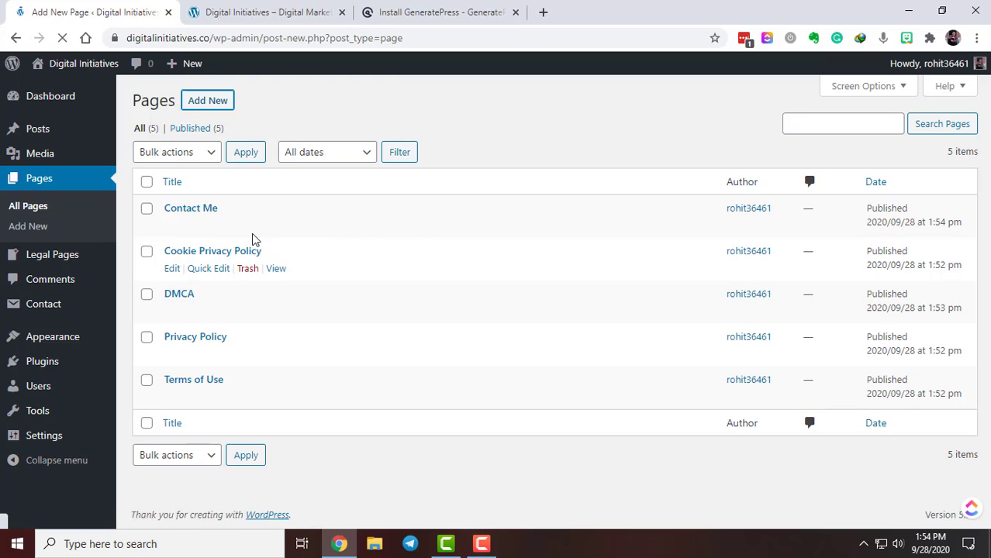
type("About me")
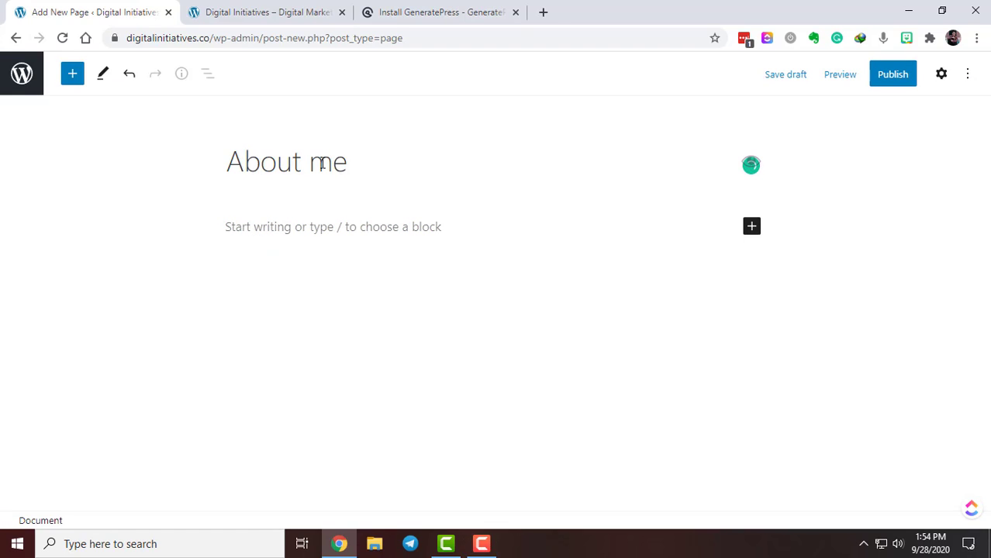
key("shift+Left")
type("M")
left_click(893, 76)
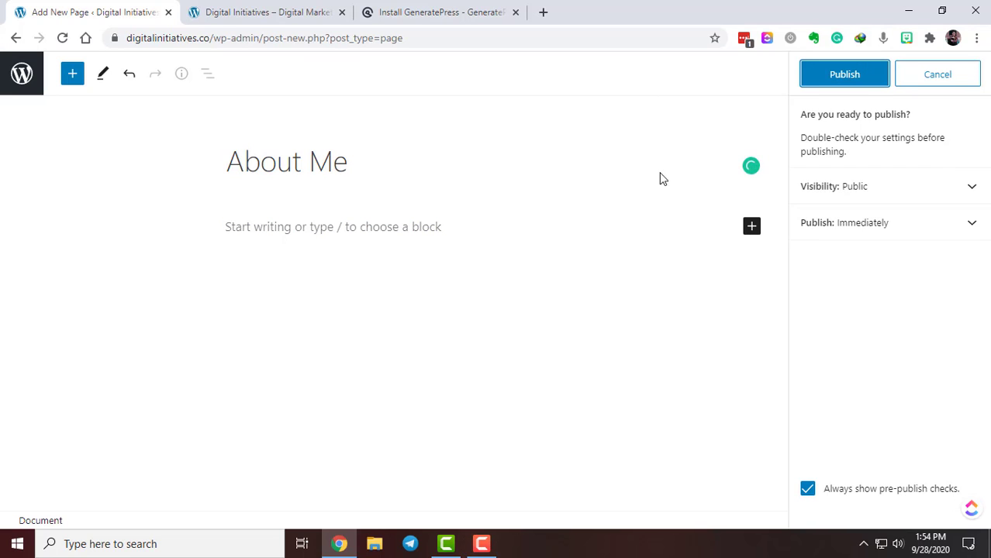
left_click(845, 78)
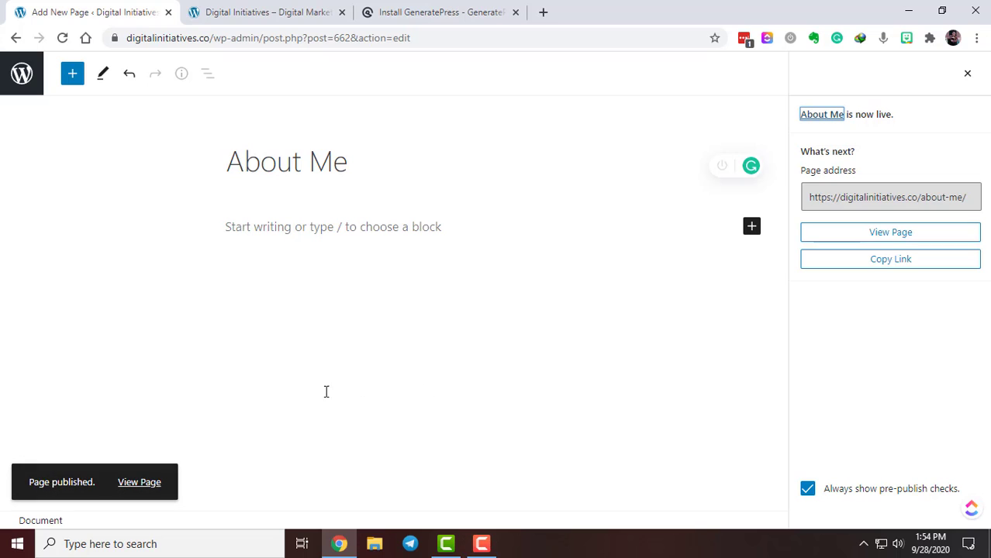
left_click(18, 81)
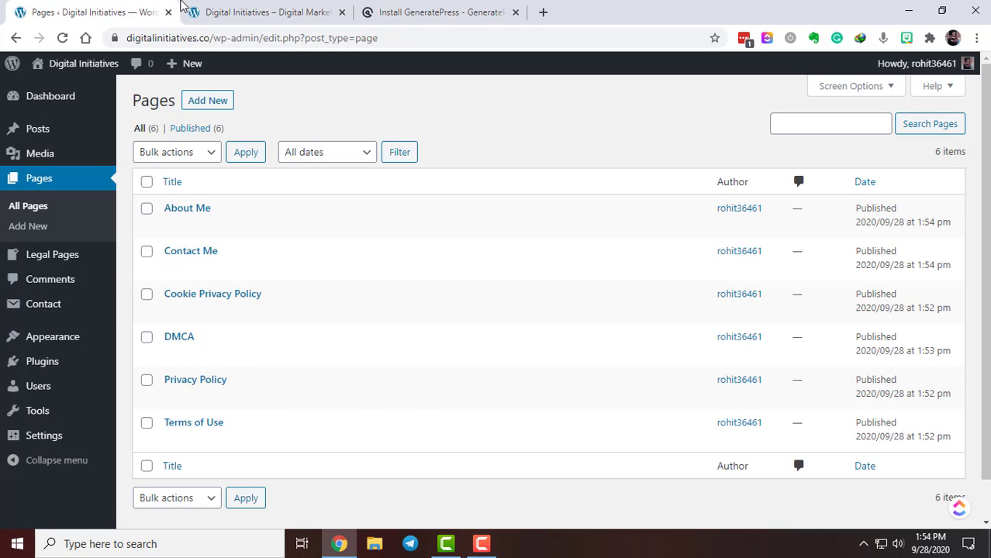
Step: Switch to the live blog, reload its front page, and check the navigation bar and page layout
left_click(265, 11)
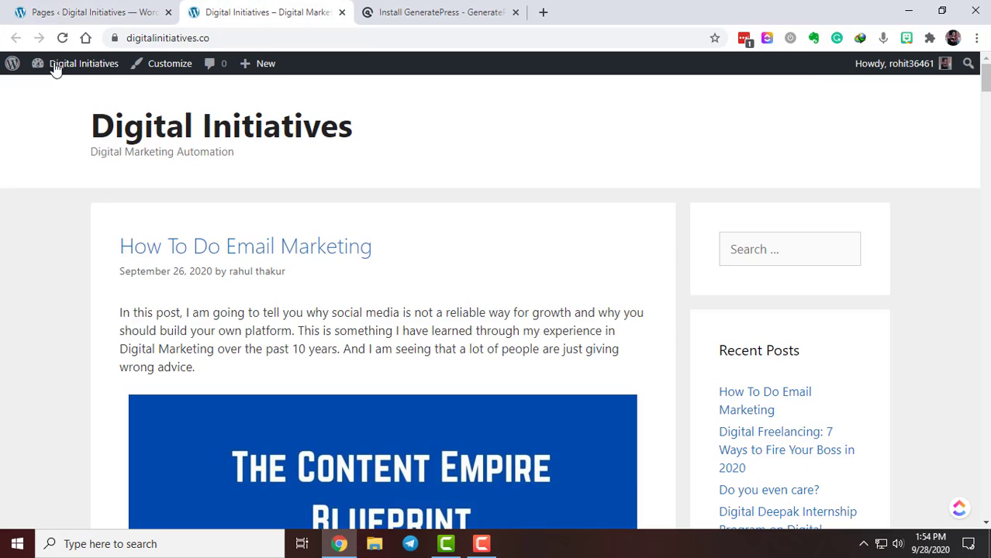
left_click(56, 68)
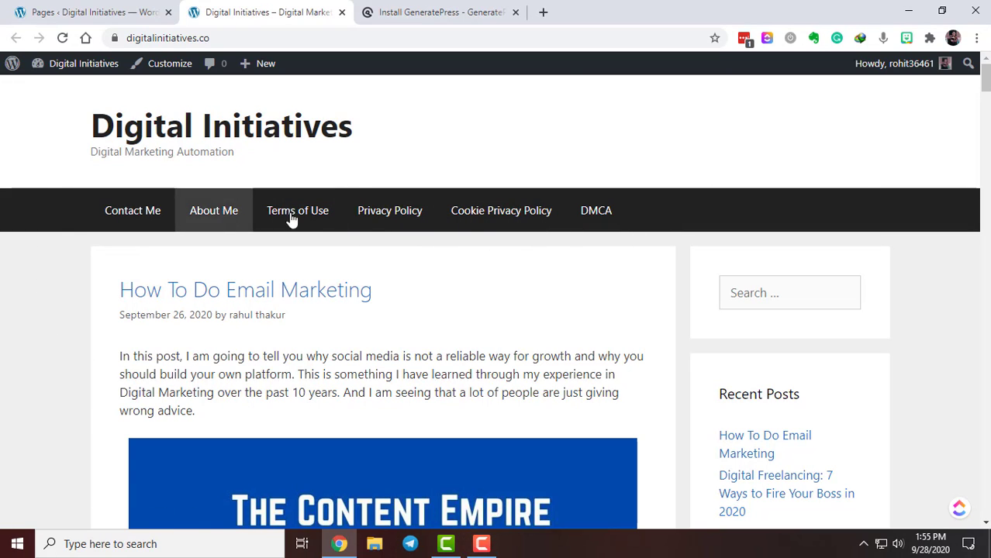
scroll(568, 366, "down", 3)
scroll(568, 365, "down", 6)
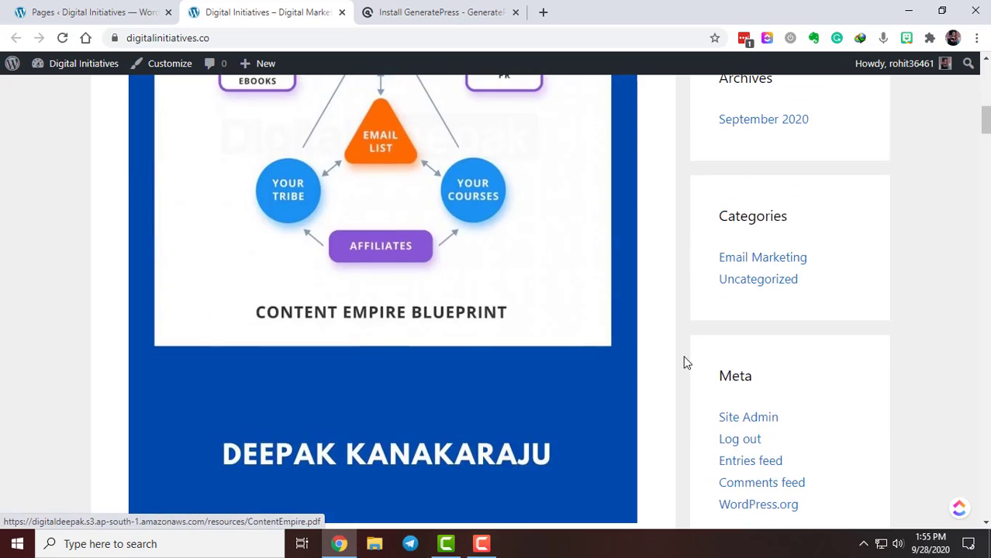
scroll(685, 362, "up", 9)
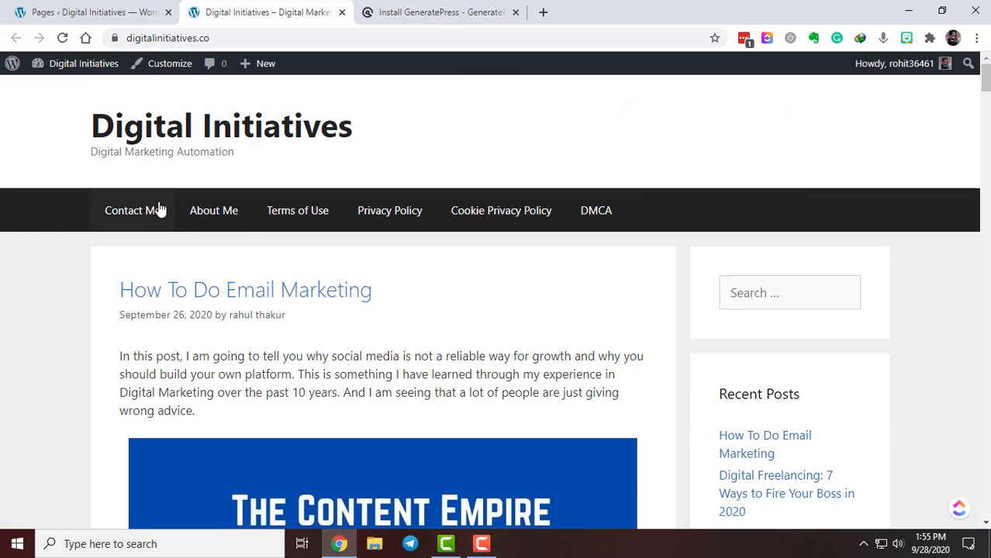
Step: Return to the site administration, open the menu editor, and review the items of the proposed default menu
left_click(52, 6)
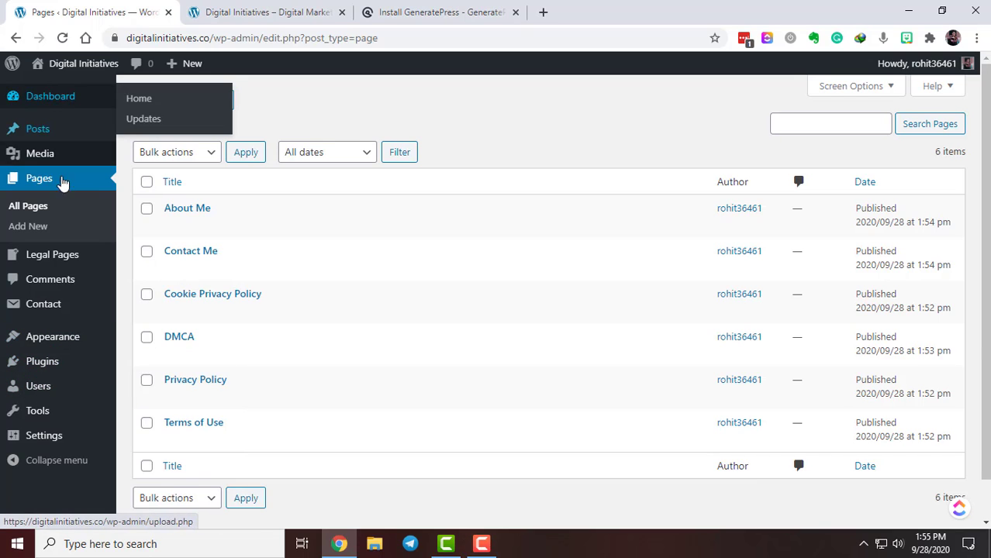
mouse_move(58, 342)
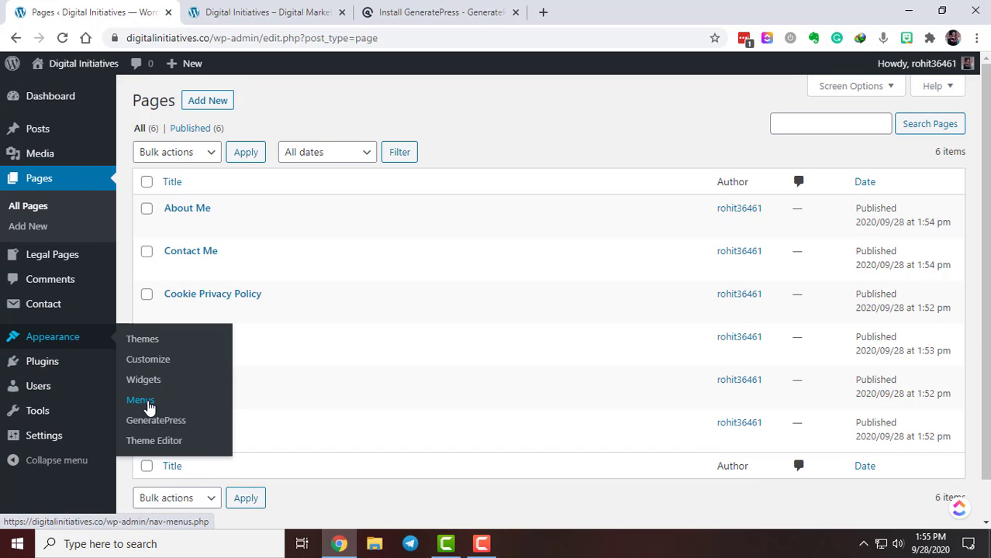
left_click(145, 402)
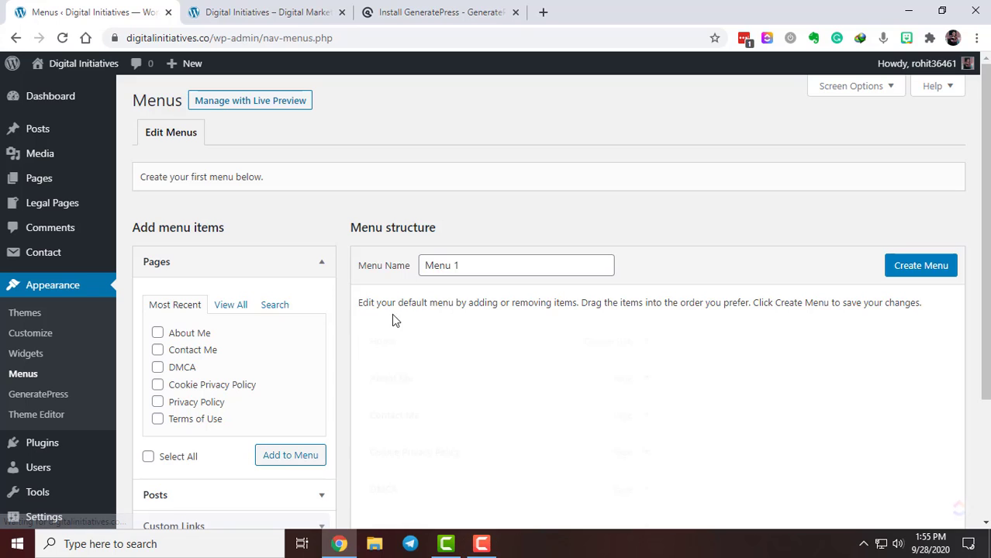
scroll(732, 334, "down", 2)
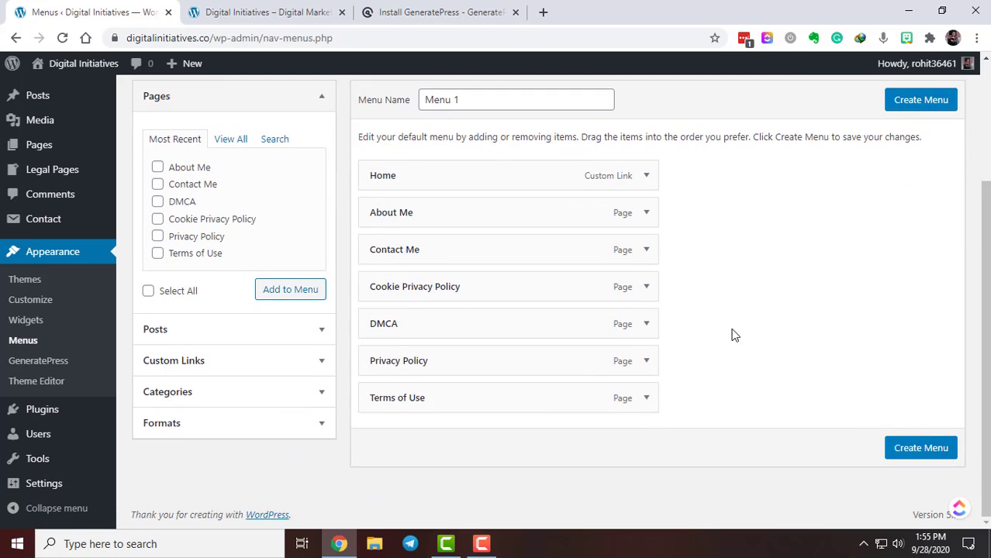
scroll(517, 361, "up", 2)
scroll(524, 336, "down", 2)
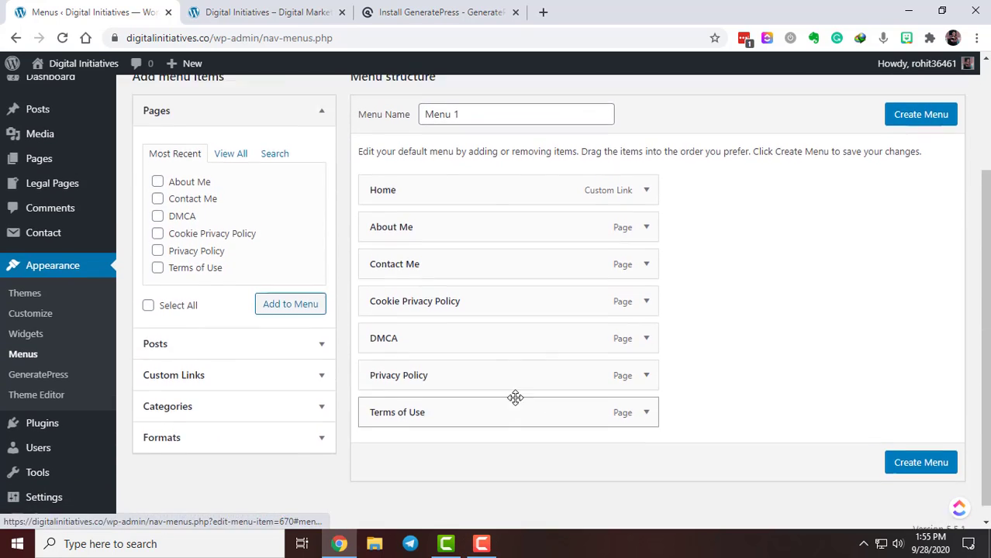
scroll(470, 291, "up", 2)
Step: Set the name of the new menu to "Main Menu"
left_click_drag(480, 265, 262, 269)
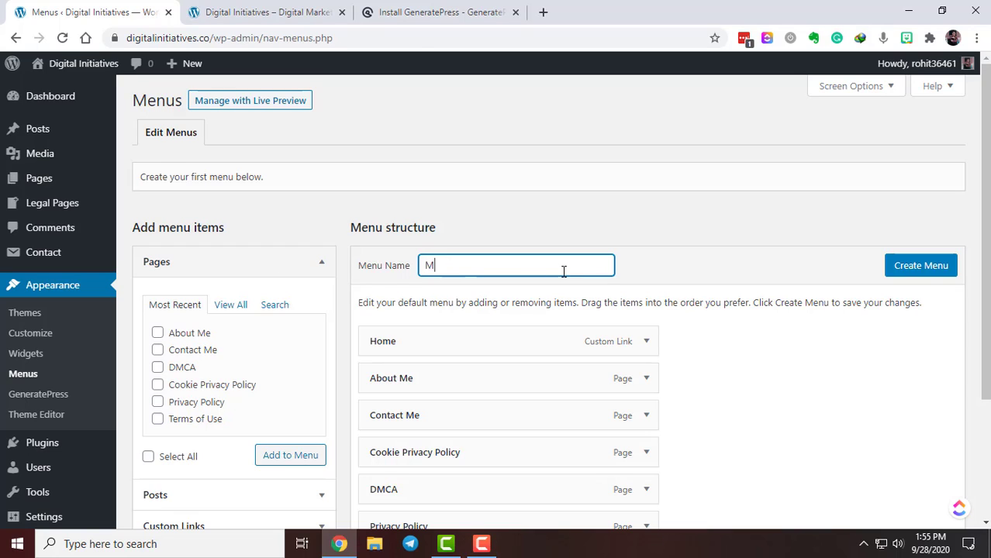
key("BackSpace")
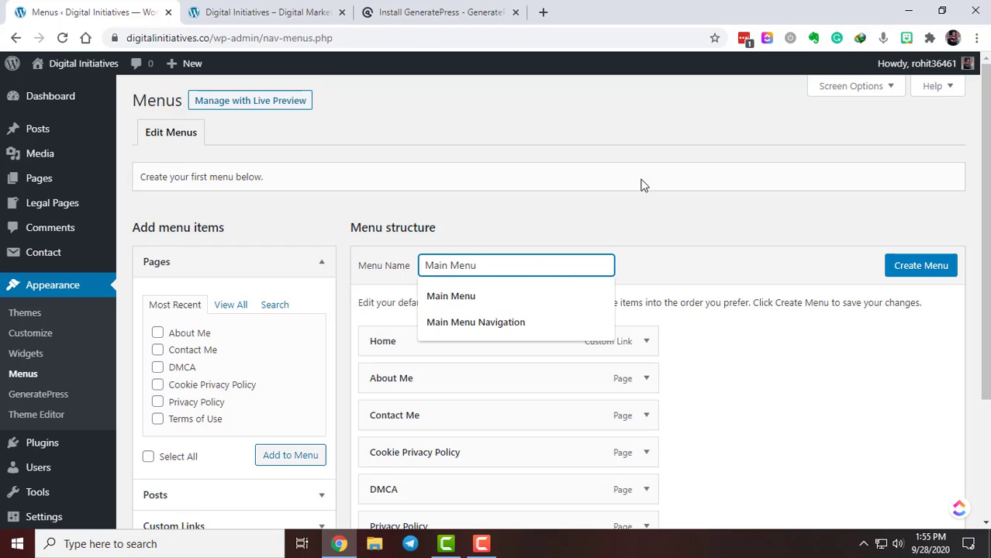
left_click(728, 222)
scroll(799, 411, "down", 2)
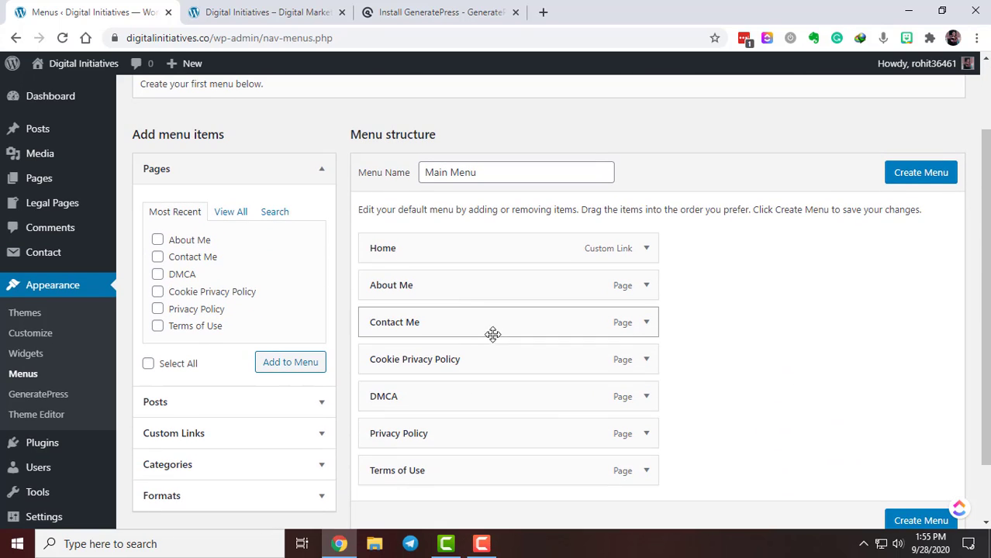
Step: Remove the Home, Cookie Privacy Policy, DMCA, Privacy Policy and Terms of Use items from the proposed menu structure
scroll(458, 306, "down", 1)
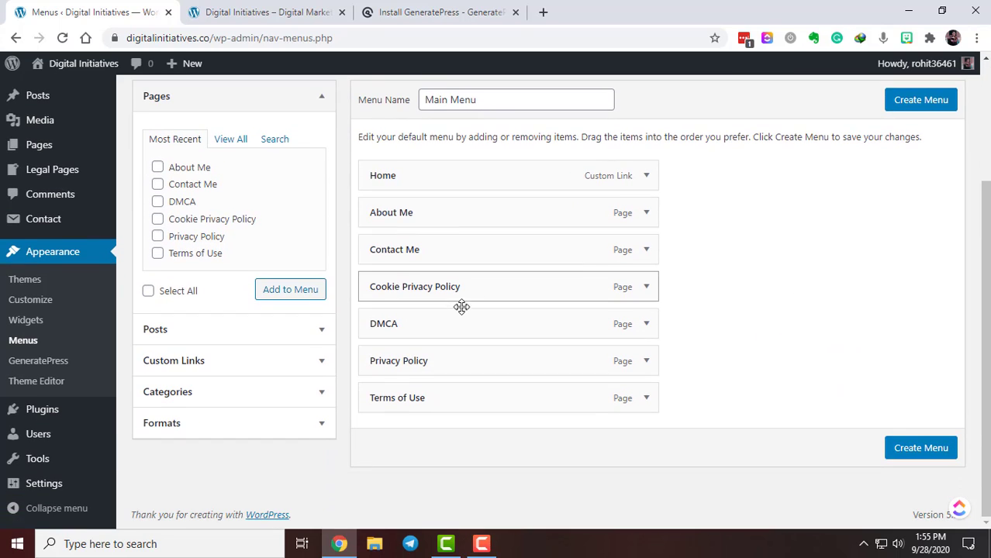
left_click(648, 177)
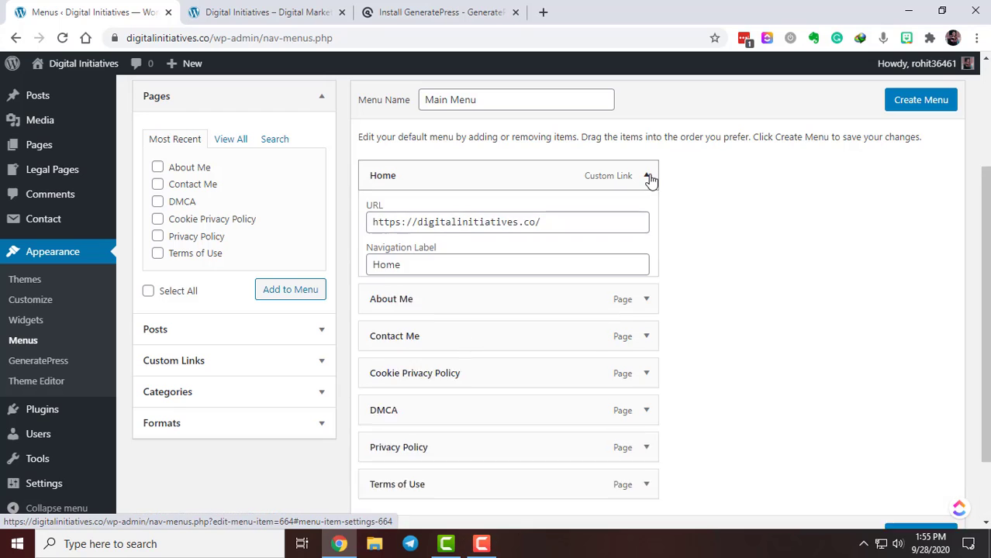
left_click(381, 320)
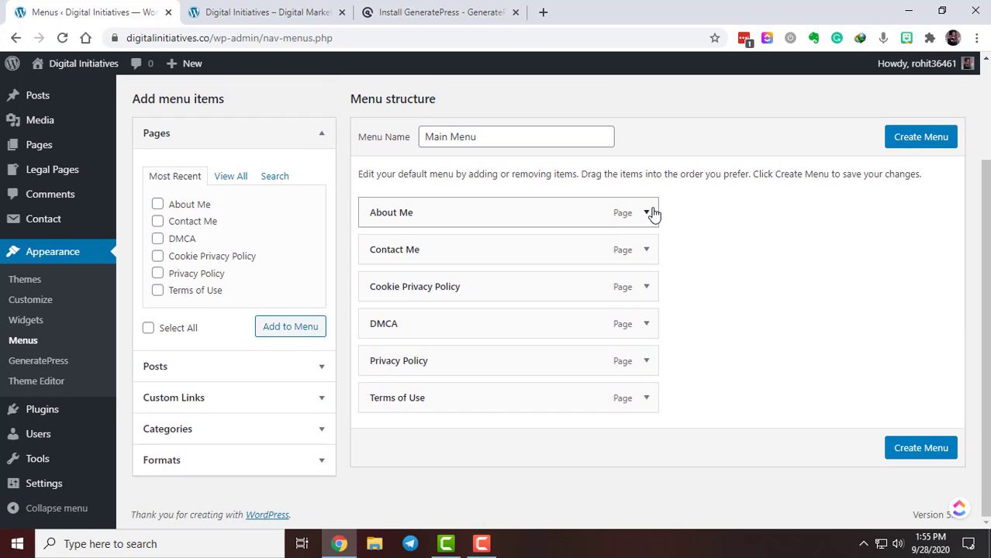
left_click(648, 288)
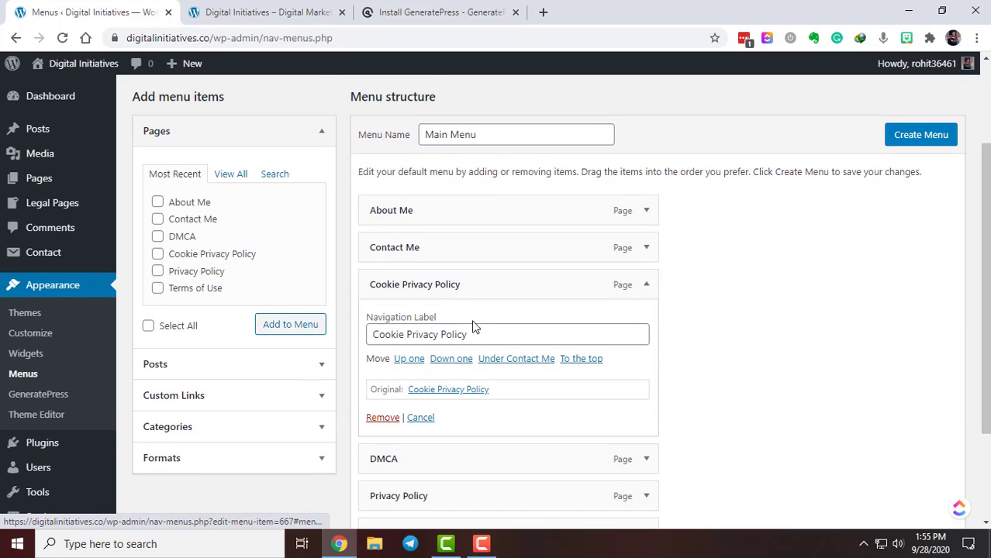
left_click(392, 425)
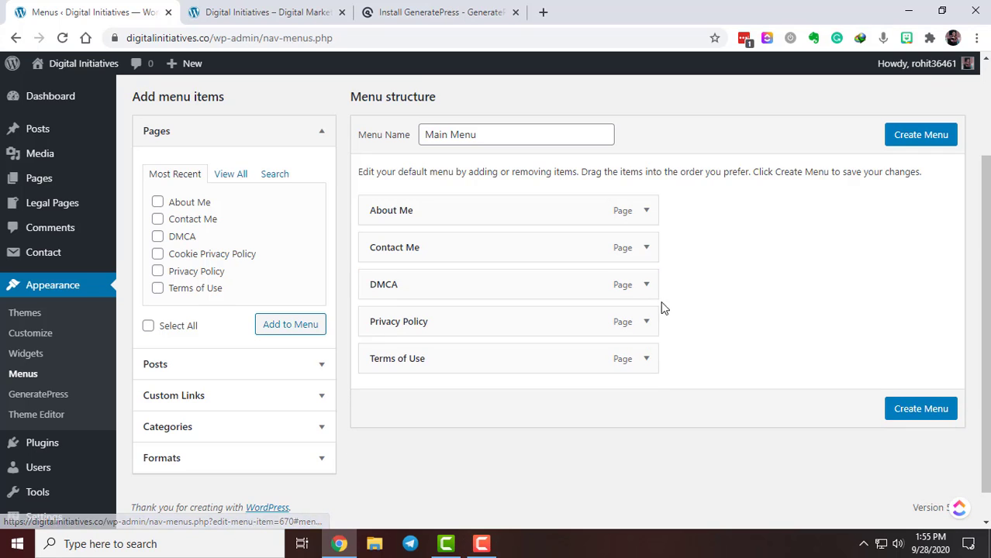
left_click(643, 287)
left_click(397, 424)
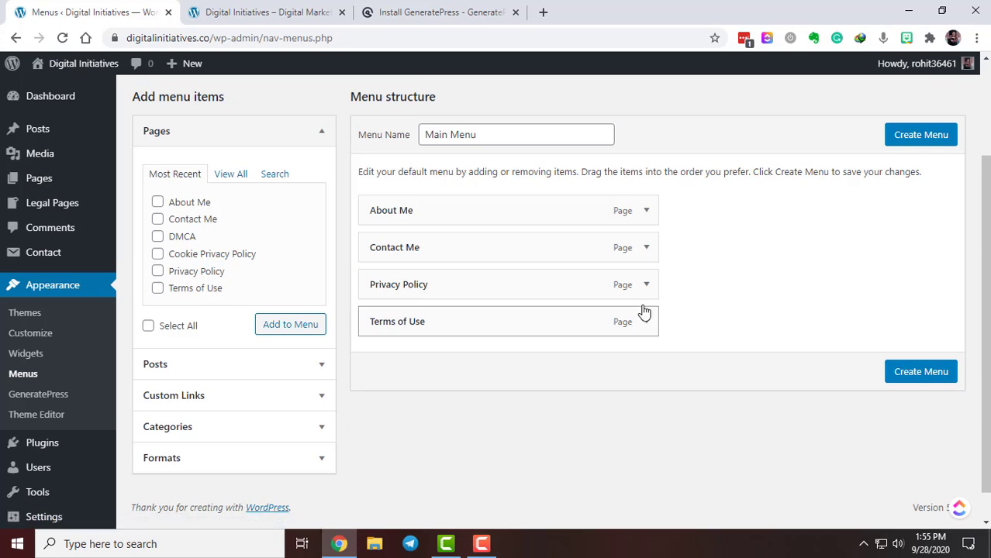
left_click(645, 285)
left_click(383, 419)
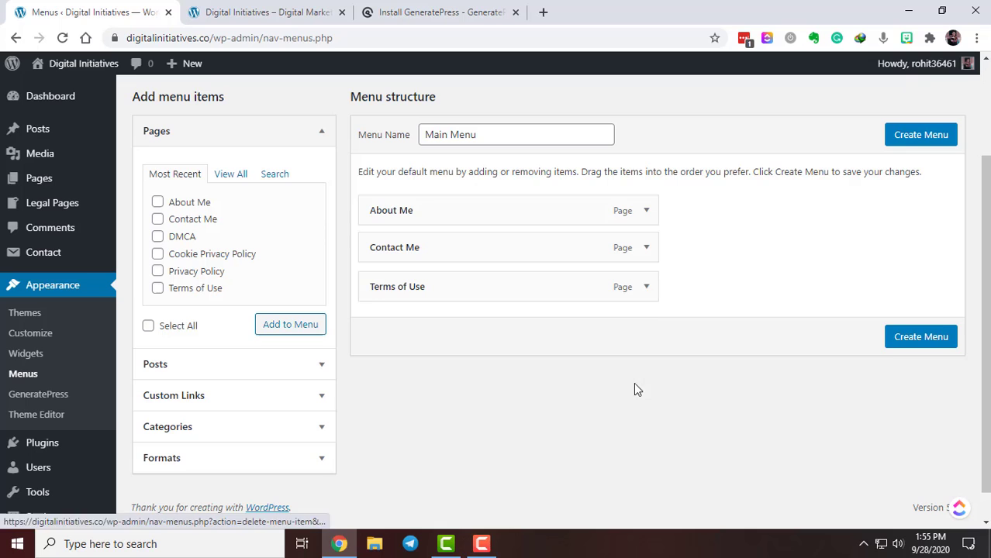
left_click(647, 284)
left_click(380, 419)
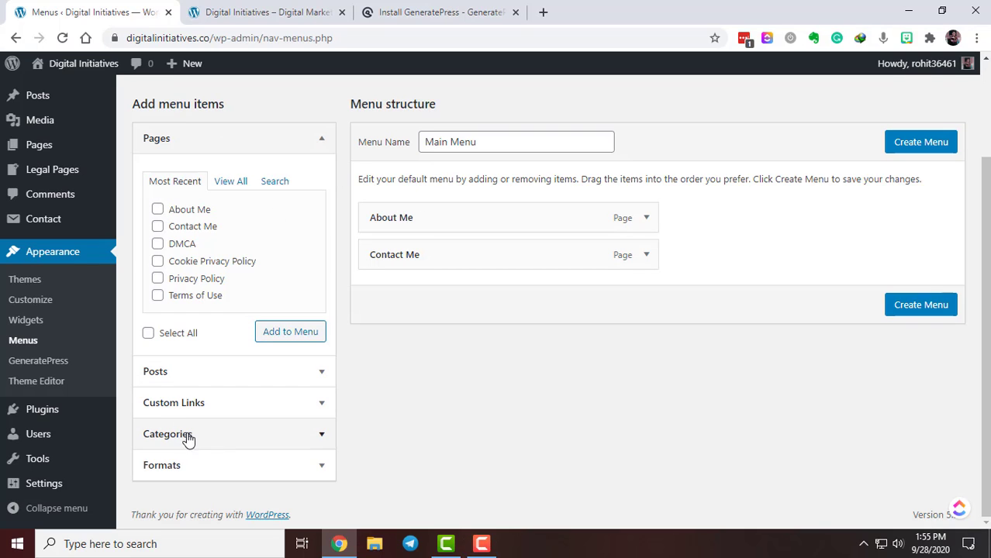
left_click(186, 403)
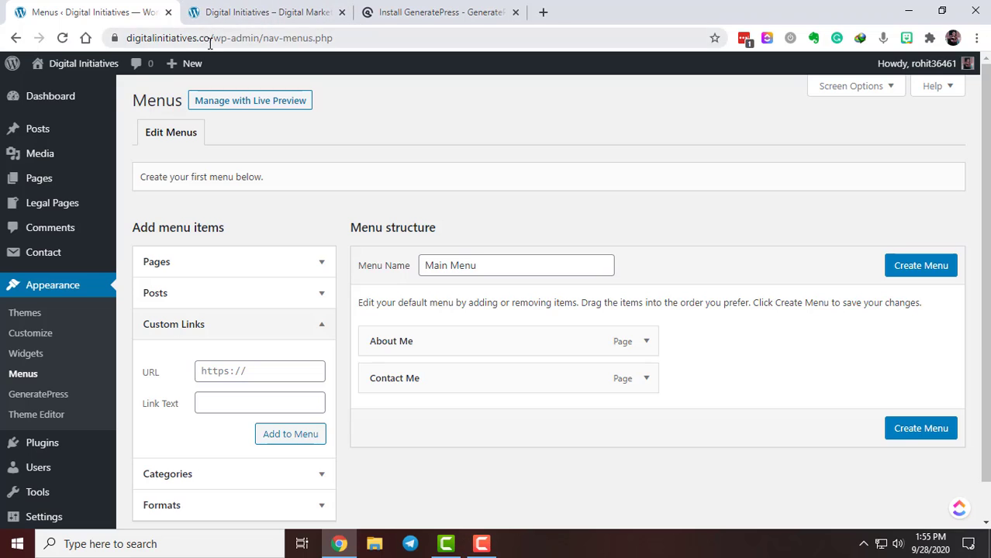
left_click_drag(209, 43, 127, 39)
scroll(252, 339, "down", 1)
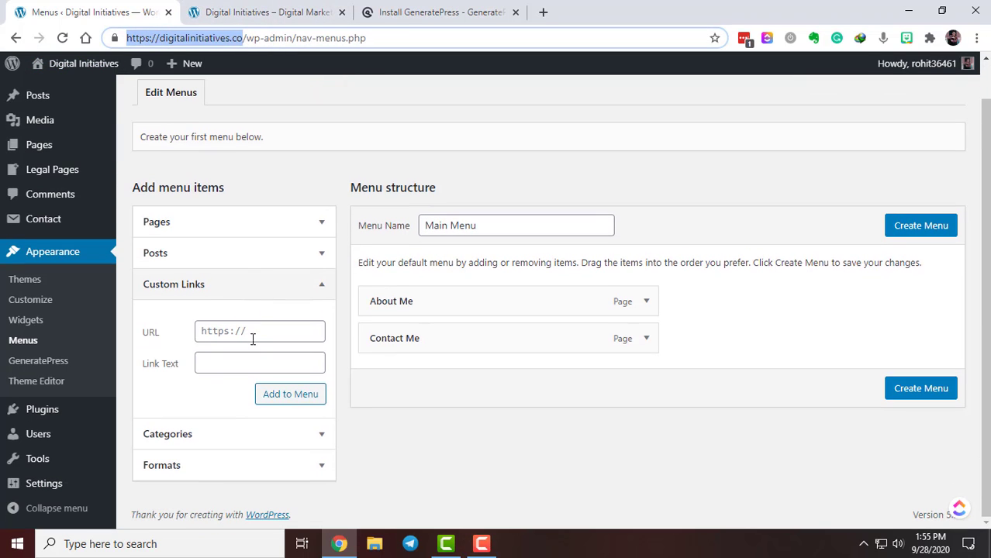
left_click(252, 332)
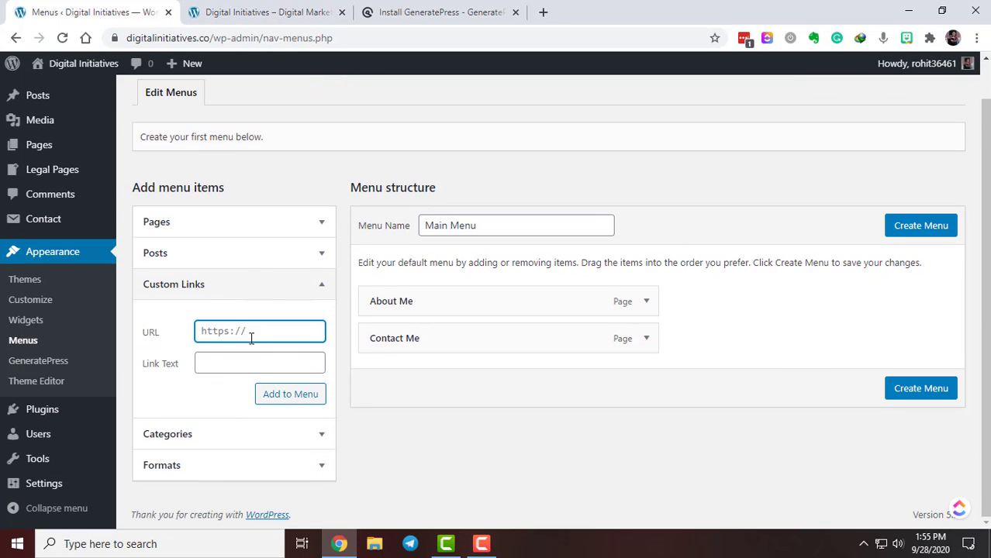
left_click(245, 360)
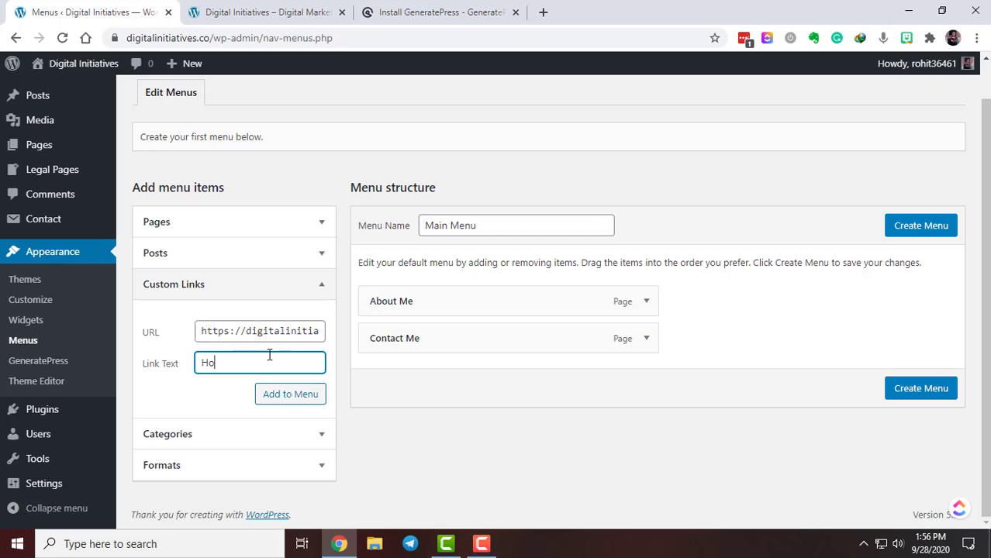
left_click(277, 396)
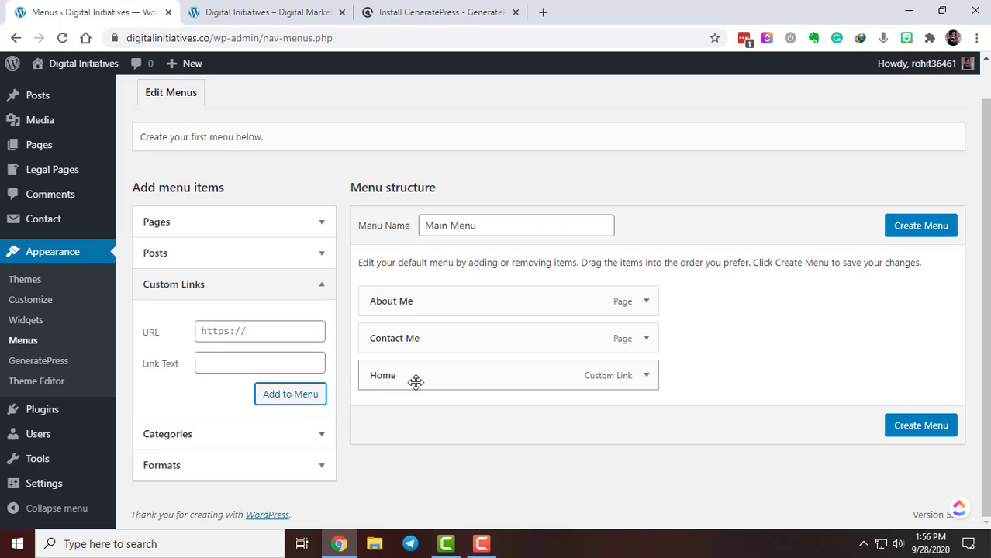
left_click_drag(414, 381, 429, 306)
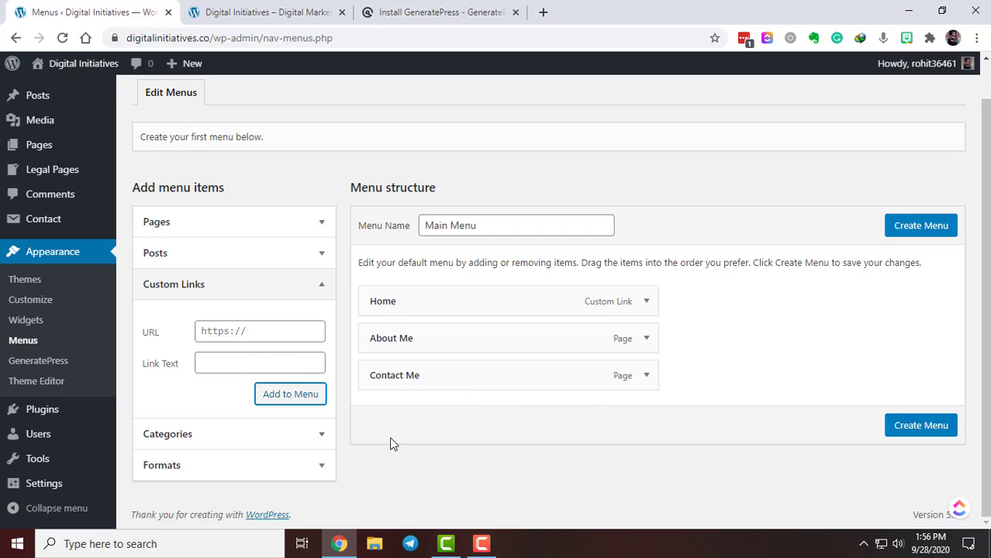
Step: Create the Main Menu, assign it to the Primary Menu display location, and save it
left_click(918, 427)
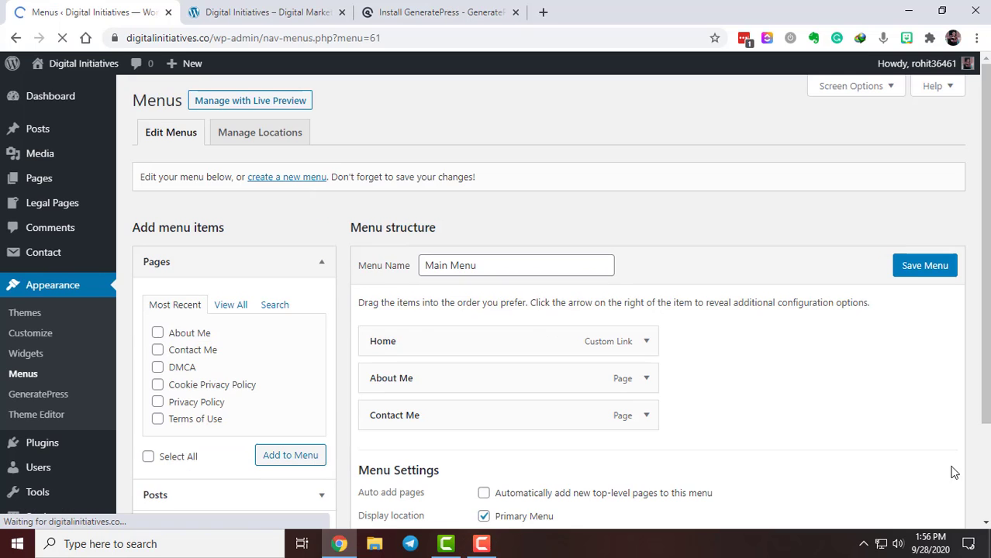
scroll(778, 347, "down", 2)
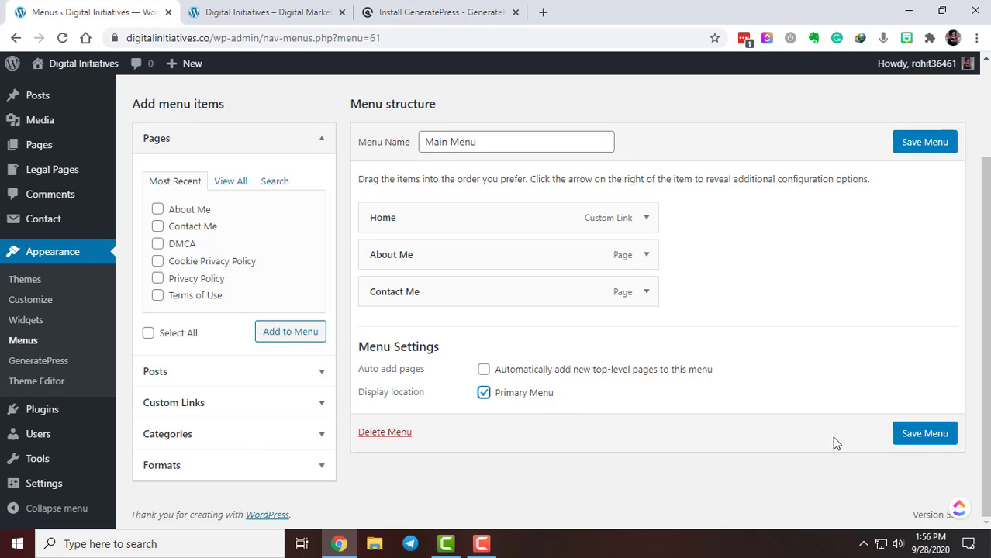
left_click(933, 434)
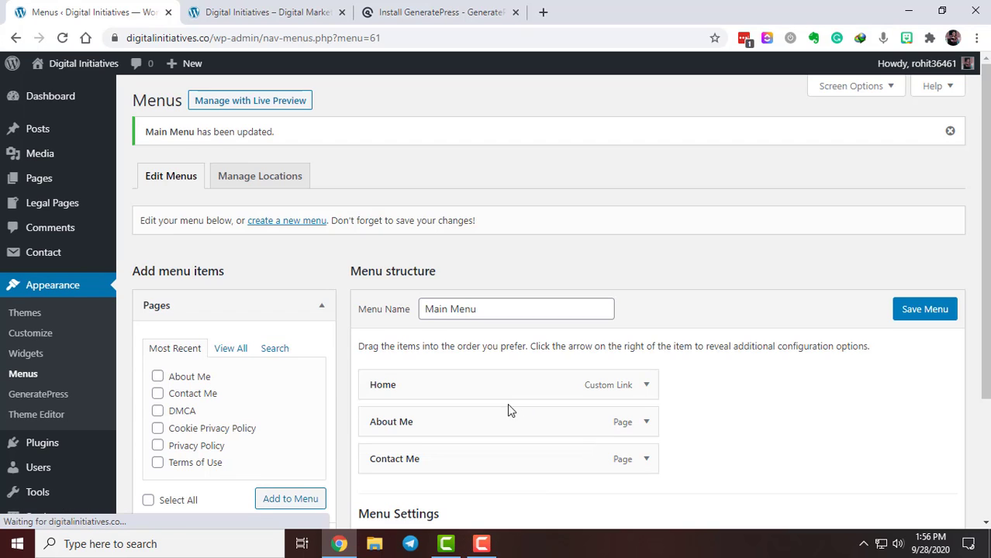
scroll(749, 439, "down", 1)
scroll(749, 439, "down", 2)
scroll(638, 419, "up", 4)
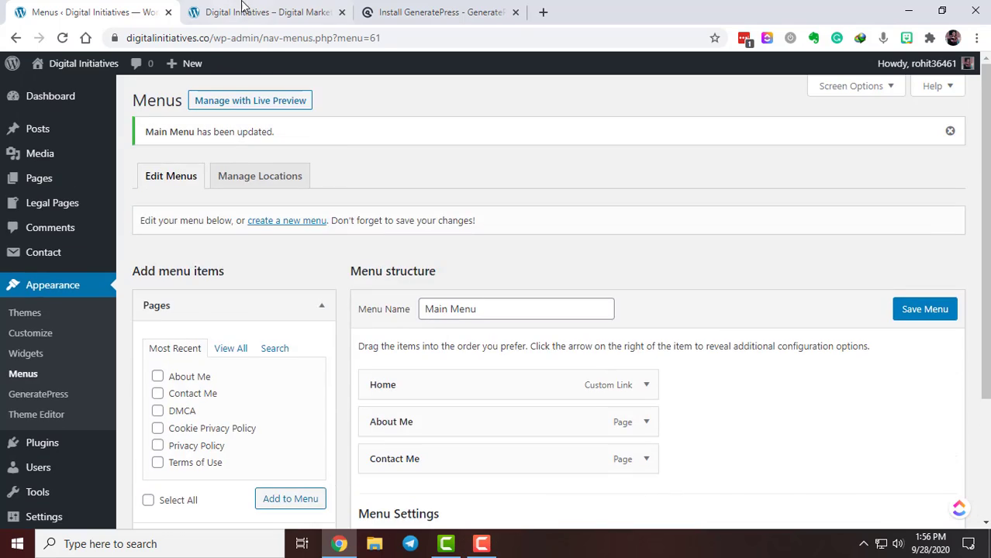
Step: Reload the live blog's front page, compare its navigation bar with the Main Menu settings, and look through the posts
left_click(264, 12)
left_click(62, 38)
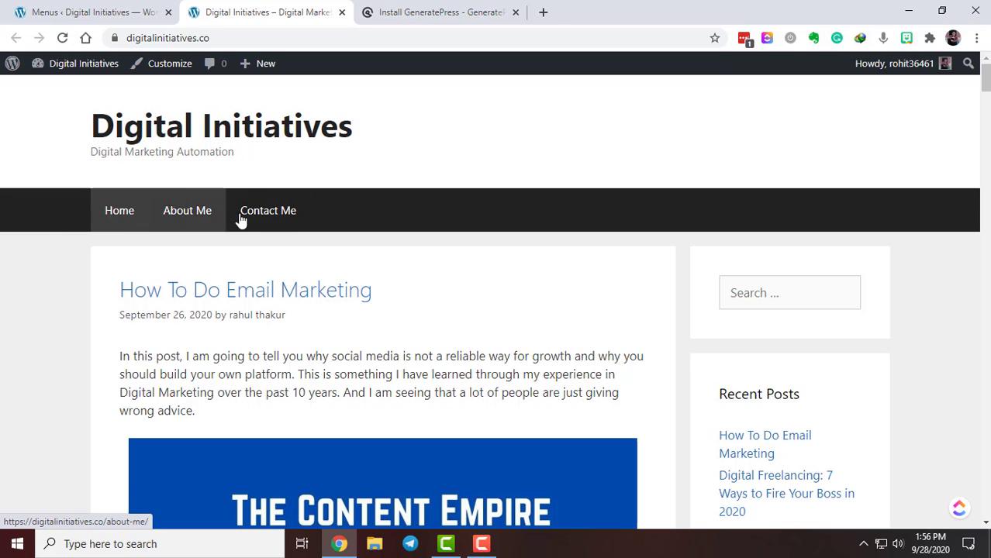
left_click(86, 12)
scroll(595, 444, "down", 1)
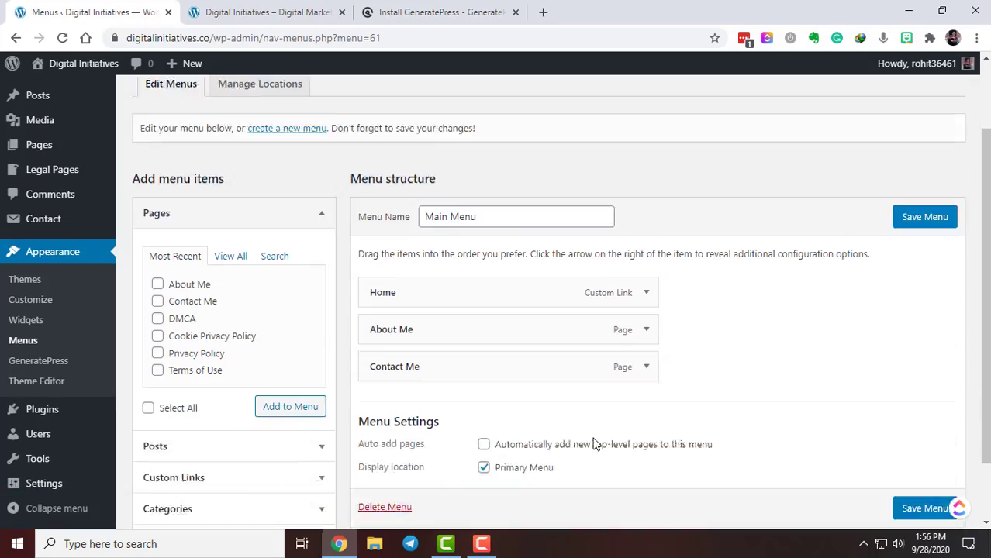
scroll(774, 420, "up", 2)
scroll(743, 431, "down", 2)
left_click(301, 6)
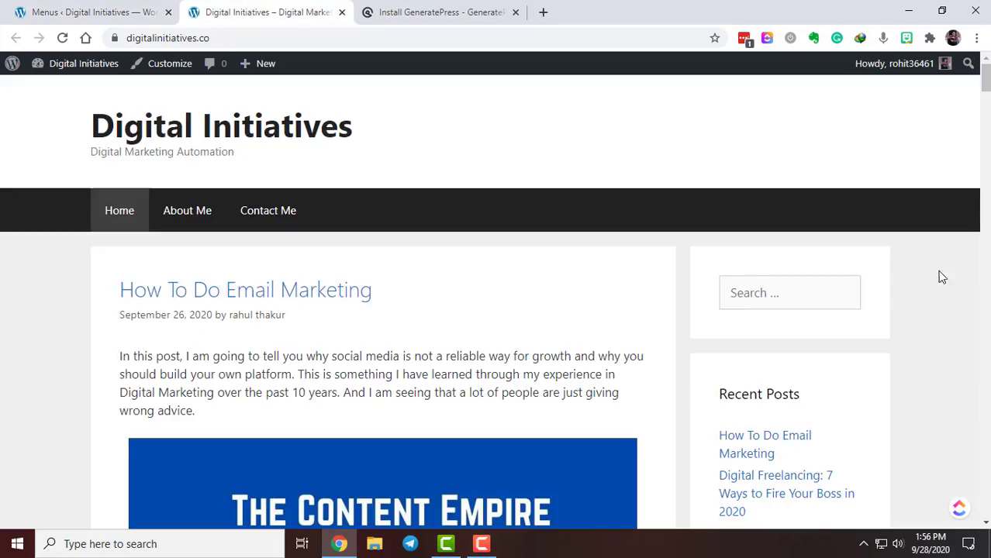
left_click_drag(985, 81, 988, 155)
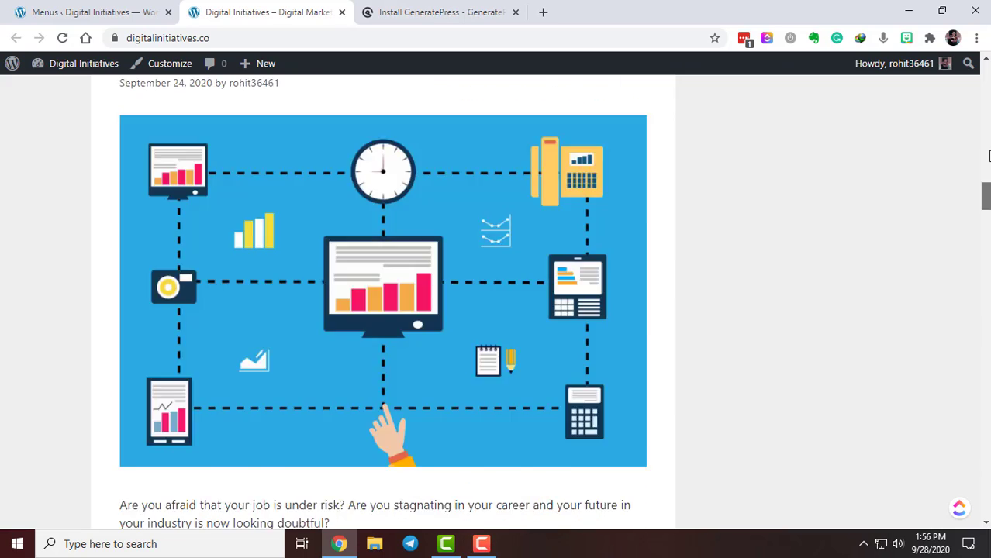
Step: Return to the menu editor and create a second menu named "Legal Pages"
left_click(68, 10)
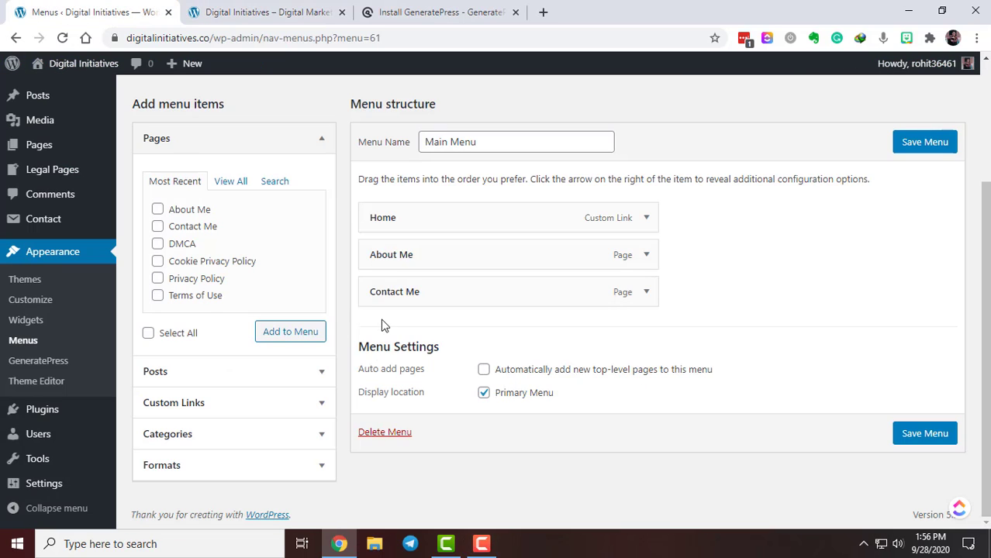
scroll(381, 325, "up", 3)
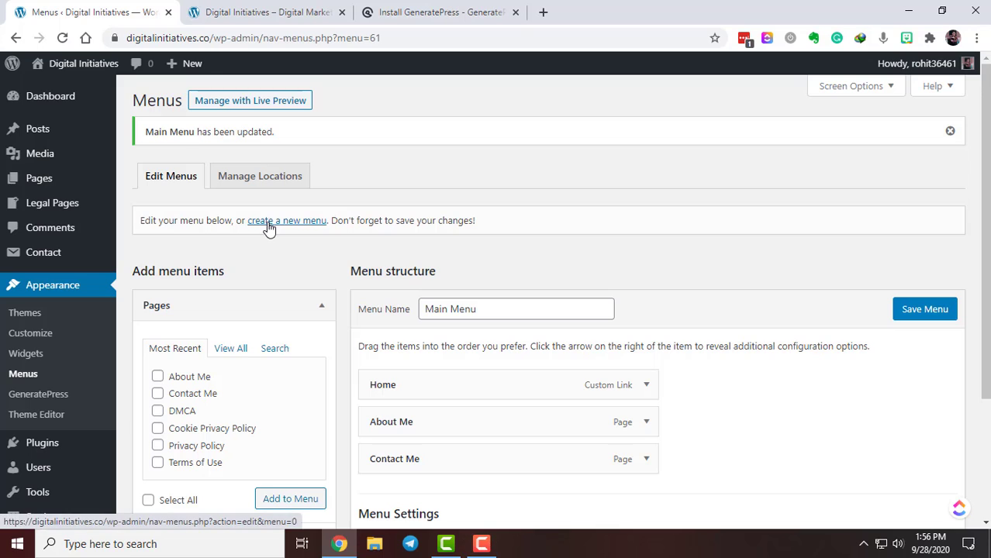
left_click(271, 224)
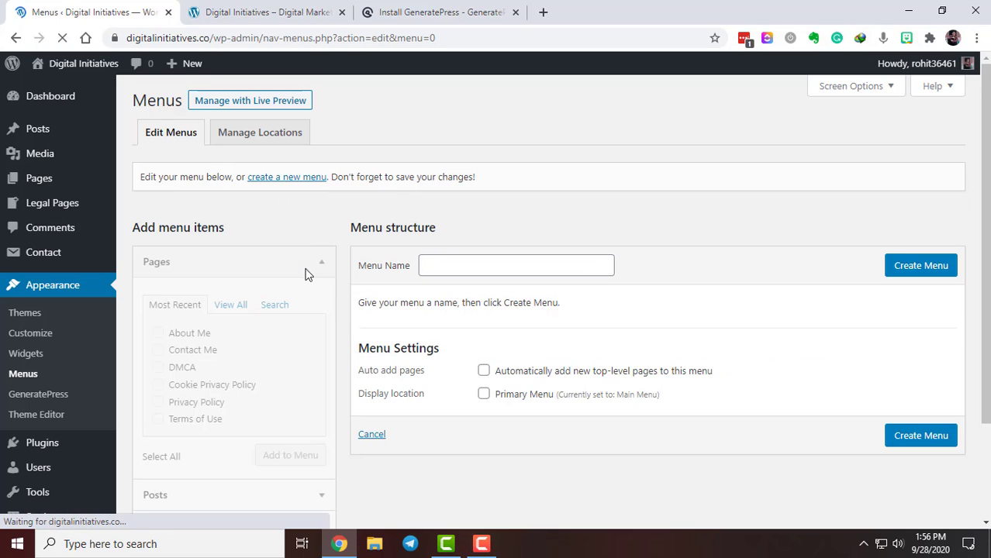
left_click(489, 273)
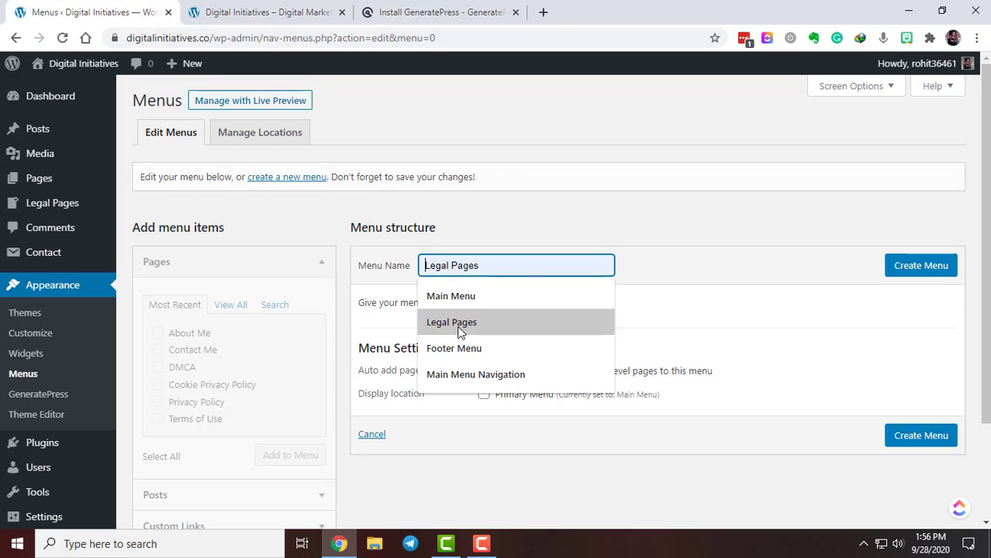
type("Legal pages")
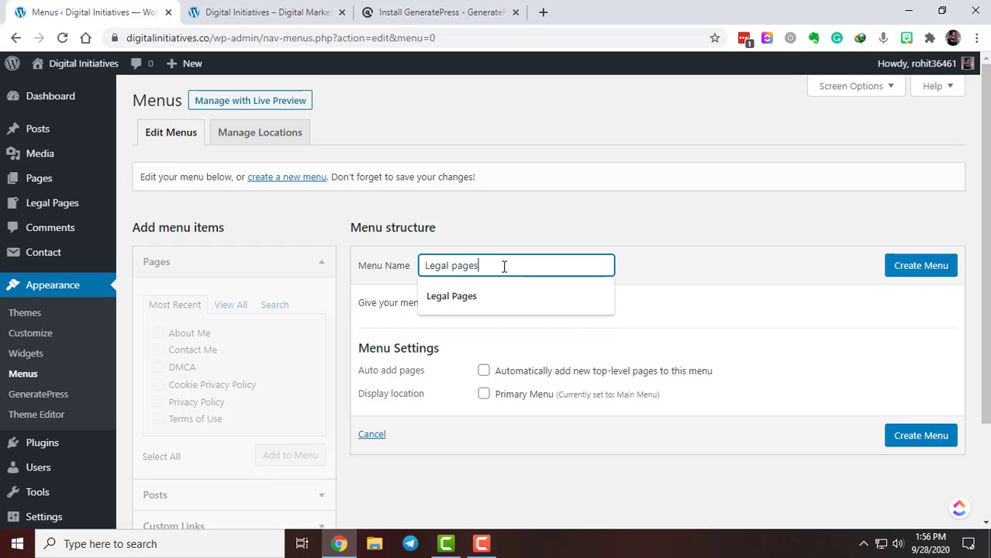
key("shift+Left")
type("P")
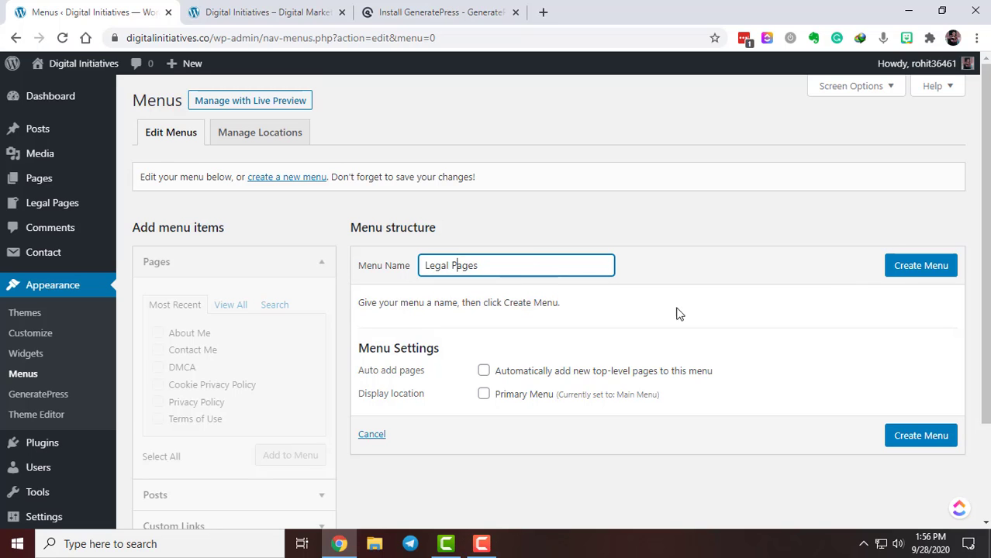
left_click(915, 265)
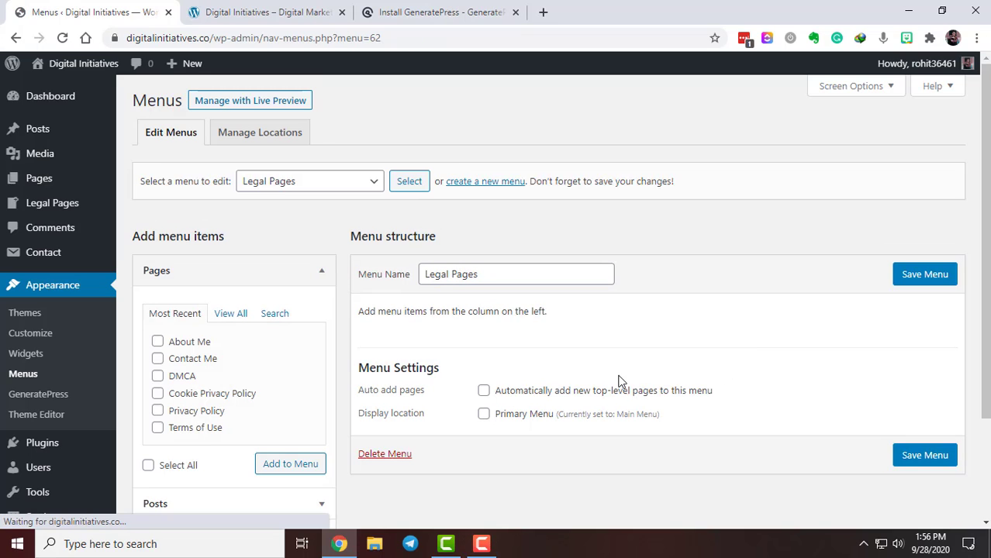
Step: Add the Contact Me, Cookie Privacy Policy, DMCA, Privacy Policy and Terms of Use pages to the Legal Pages menu
left_click(230, 318)
scroll(225, 372, "down", 1)
left_click(157, 373)
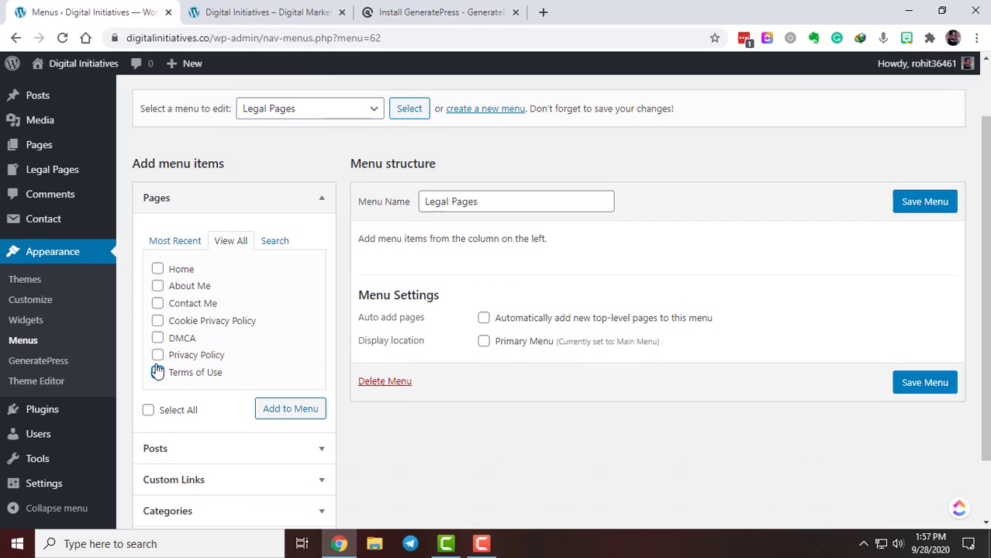
left_click(157, 355)
left_click(157, 338)
left_click(157, 321)
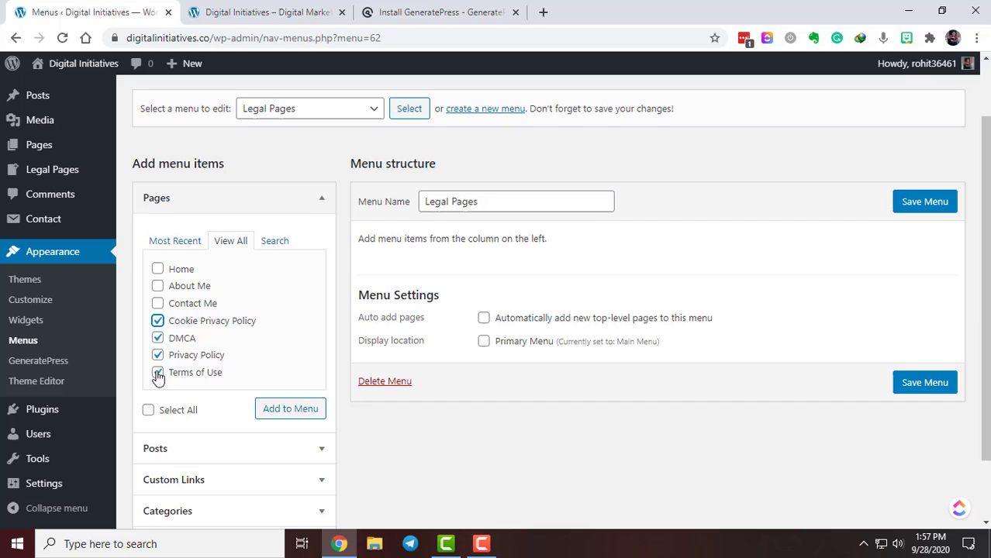
left_click(159, 305)
left_click(298, 415)
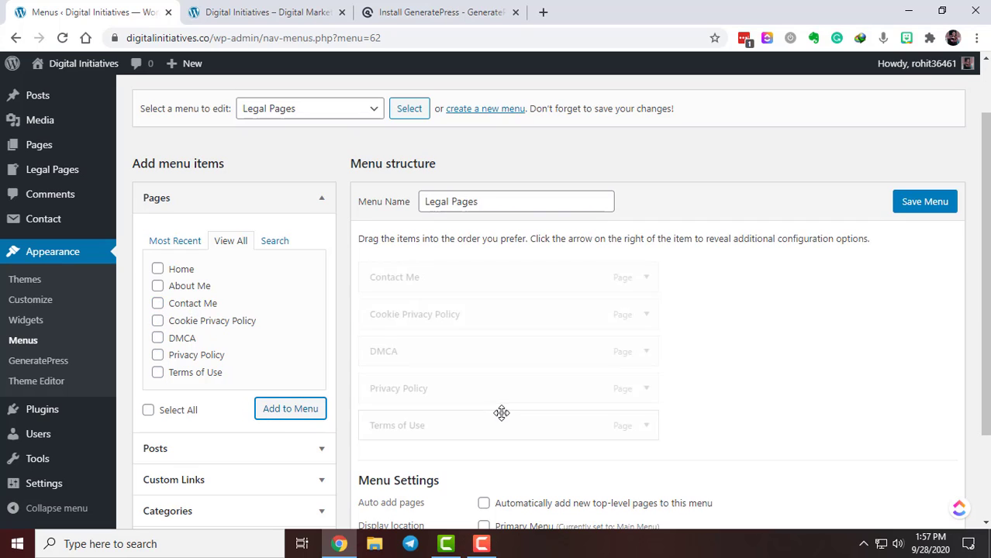
Step: Reorder the Legal Pages items as Privacy Policy, Terms of Use, Cookie Privacy Policy, DMCA, Contact Me, and review the display location options
left_click_drag(418, 393, 415, 275)
left_click_drag(423, 311, 427, 417)
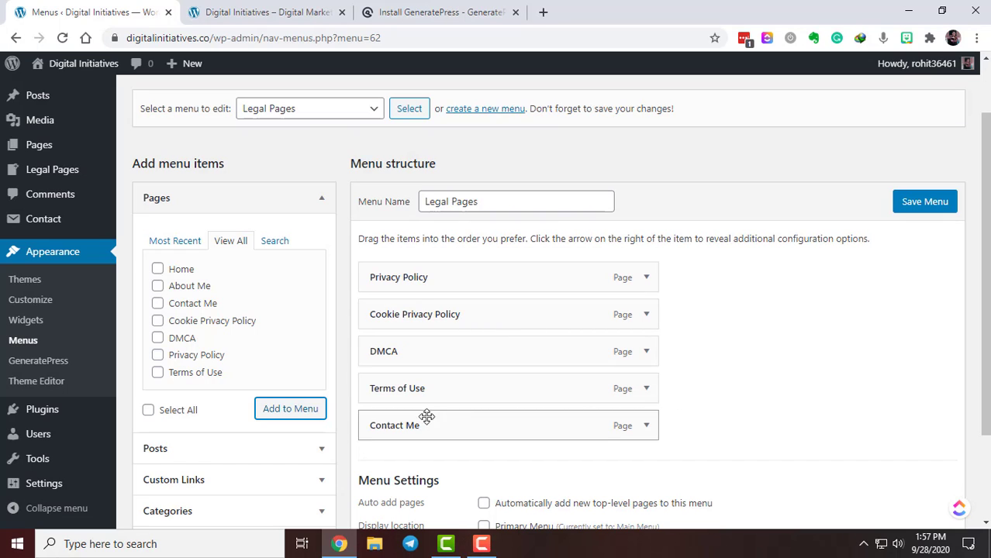
left_click_drag(414, 373, 420, 315)
scroll(818, 365, "down", 2)
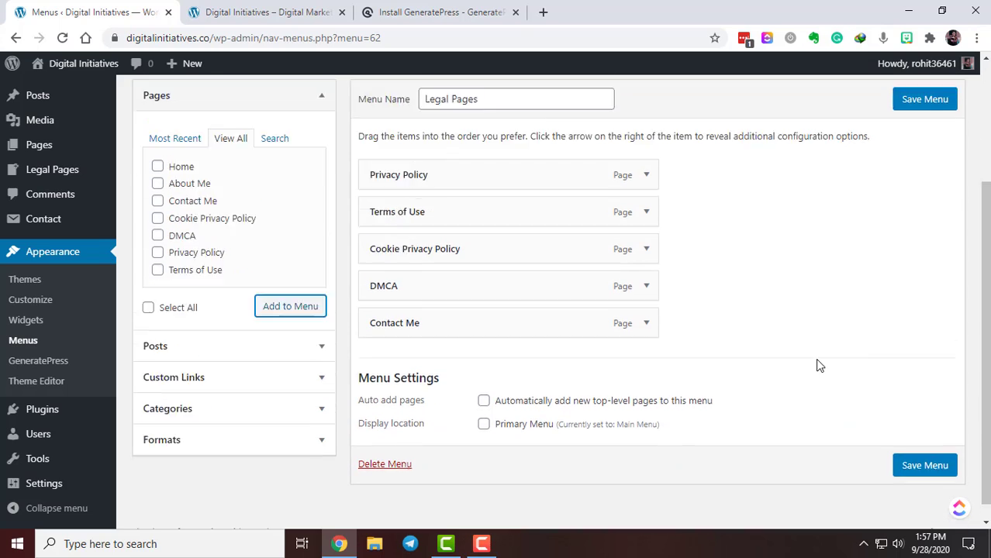
scroll(669, 407, "up", 1)
scroll(607, 431, "down", 1)
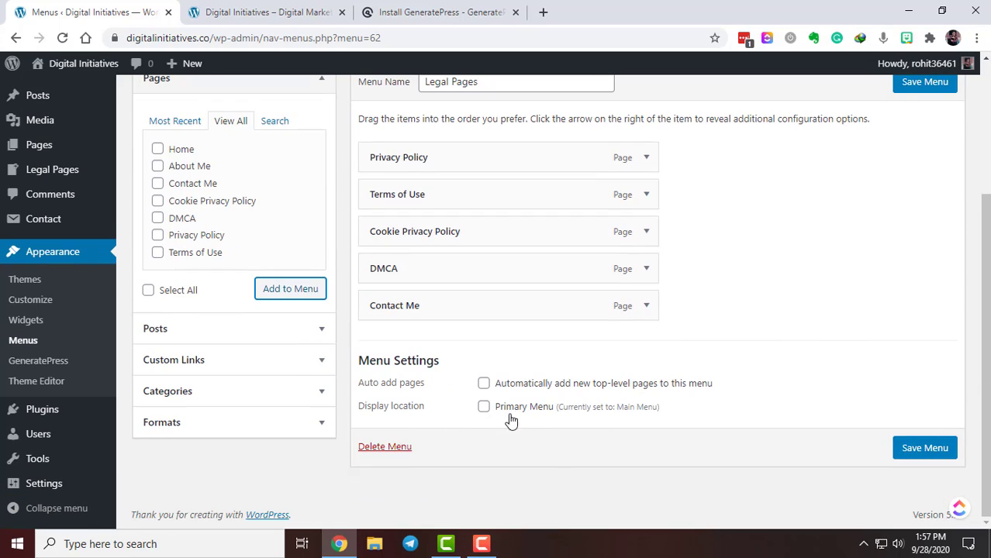
Step: Save the Legal Pages menu with no display location assigned
scroll(442, 338, "up", 2)
scroll(519, 314, "down", 2)
scroll(544, 332, "up", 2)
scroll(861, 264, "down", 2)
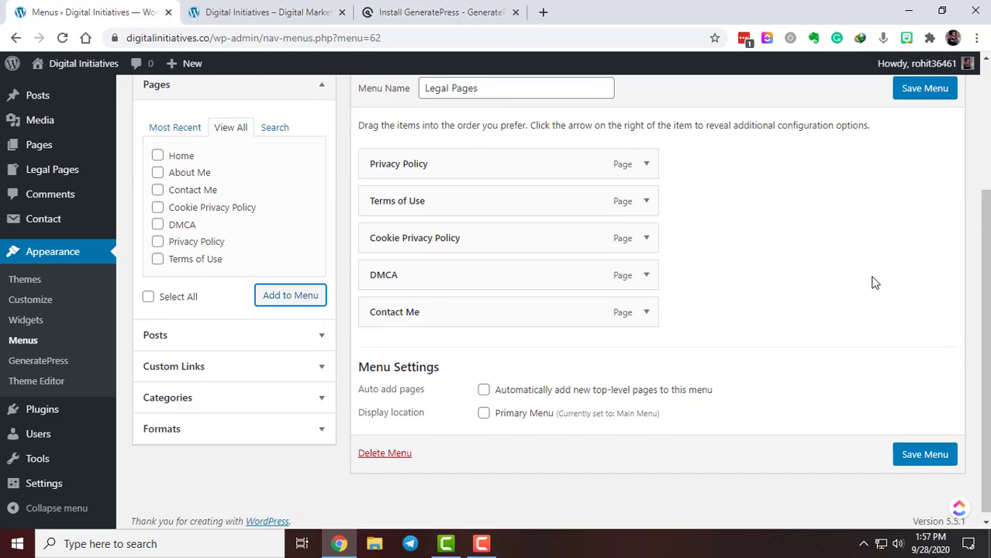
scroll(874, 281, "up", 3)
left_click(922, 275)
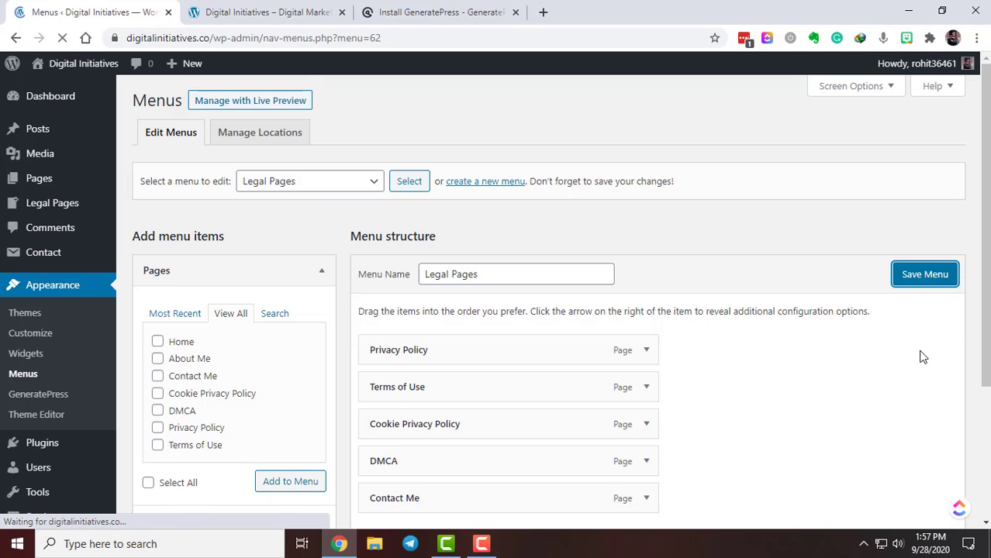
scroll(221, 264, "down", 3)
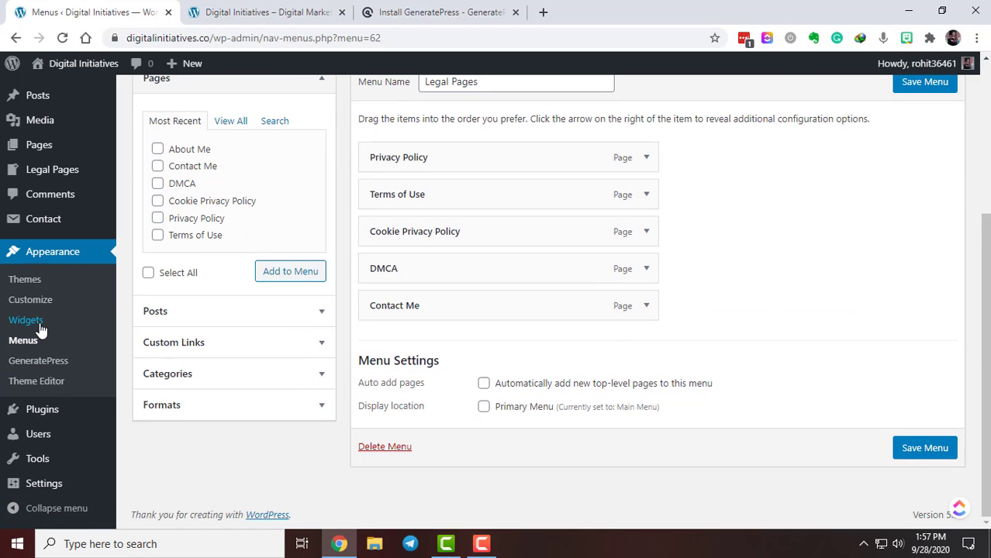
Step: Open the widget management page and compare the Right Sidebar widgets with the sidebar on the live blog
left_click(34, 324)
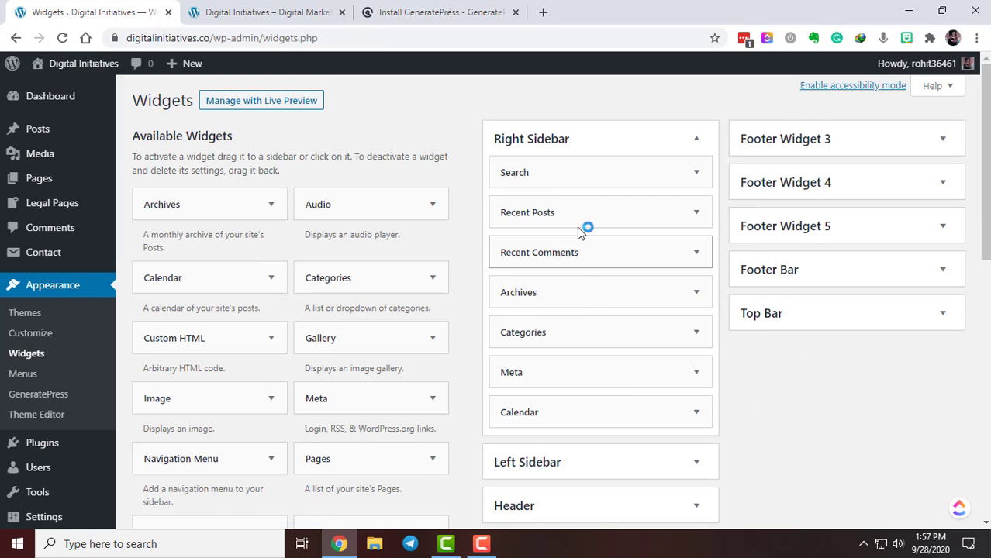
left_click(236, 11)
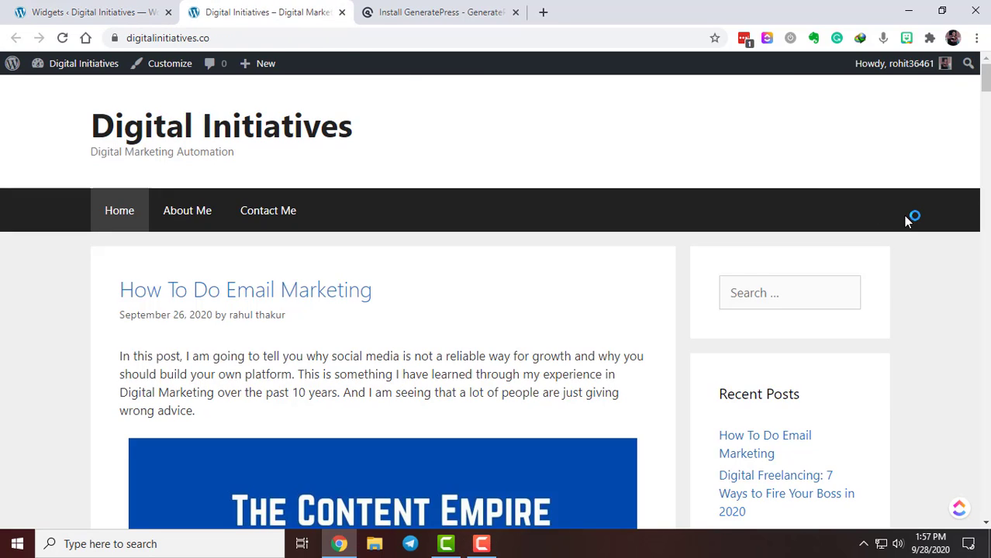
scroll(903, 225, "down", 5)
scroll(818, 236, "up", 4)
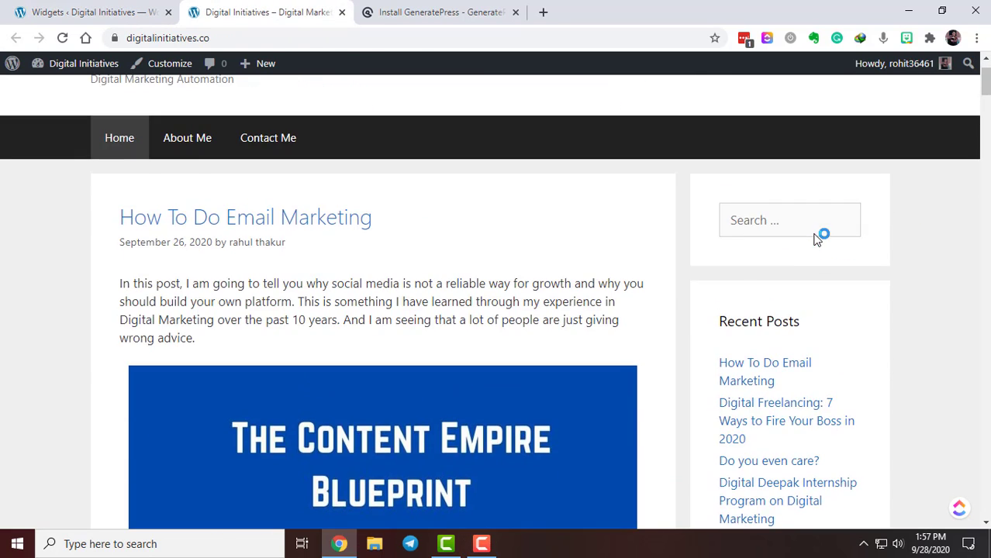
left_click(4, 8)
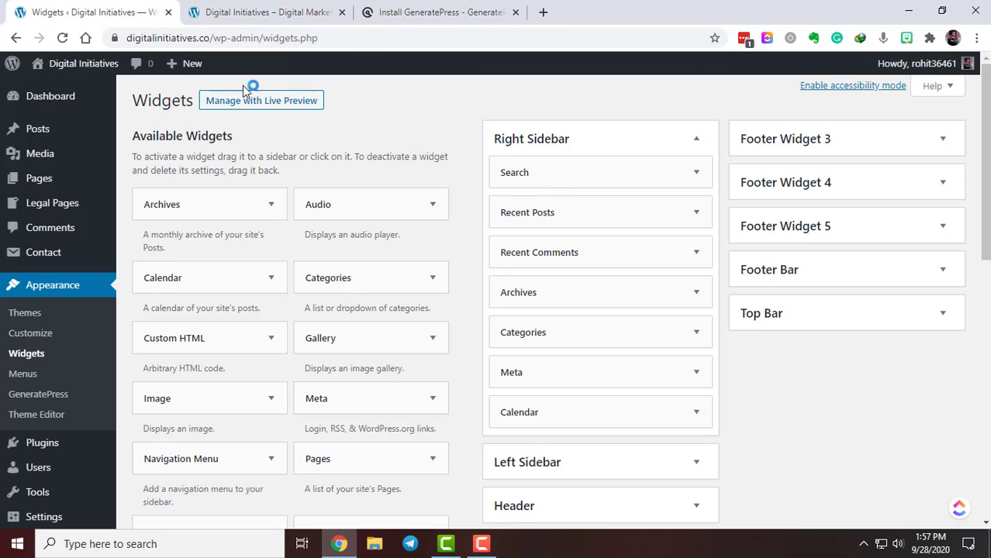
left_click(223, 5)
scroll(810, 283, "down", 6)
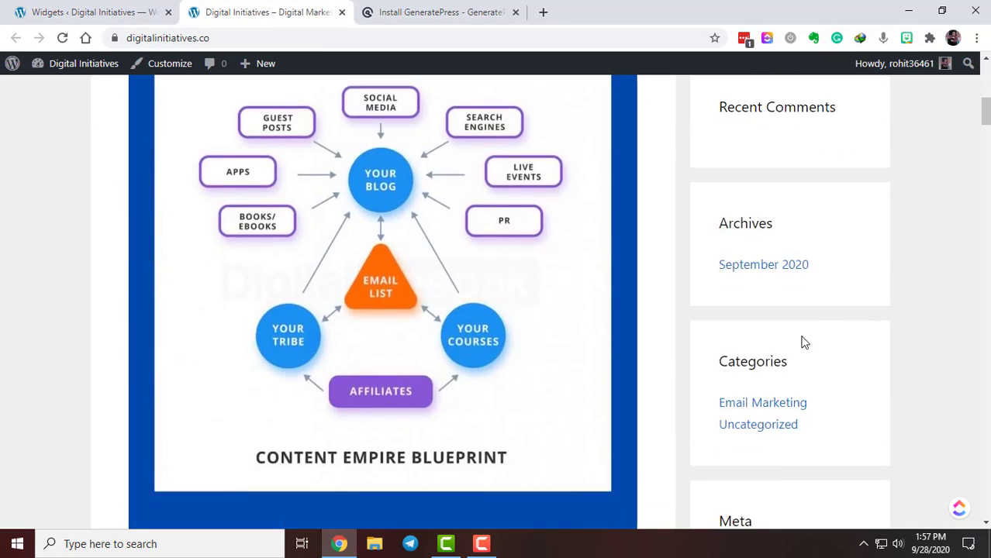
scroll(803, 342, "down", 6)
scroll(288, 299, "up", 3)
left_click(93, 11)
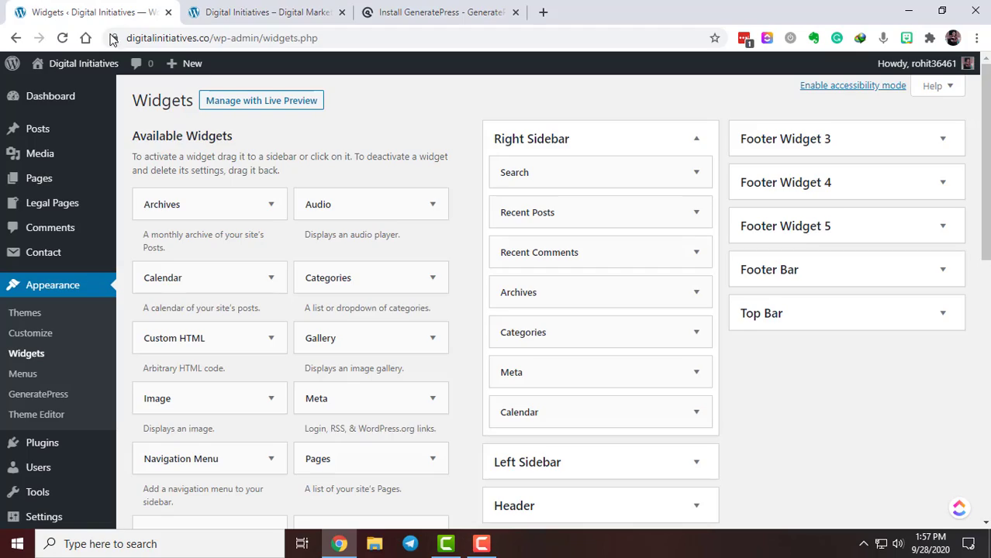
Step: Add a Navigation Menu widget to the Footer Bar area, assign it the Legal Pages menu, and save it
scroll(667, 382, "down", 2)
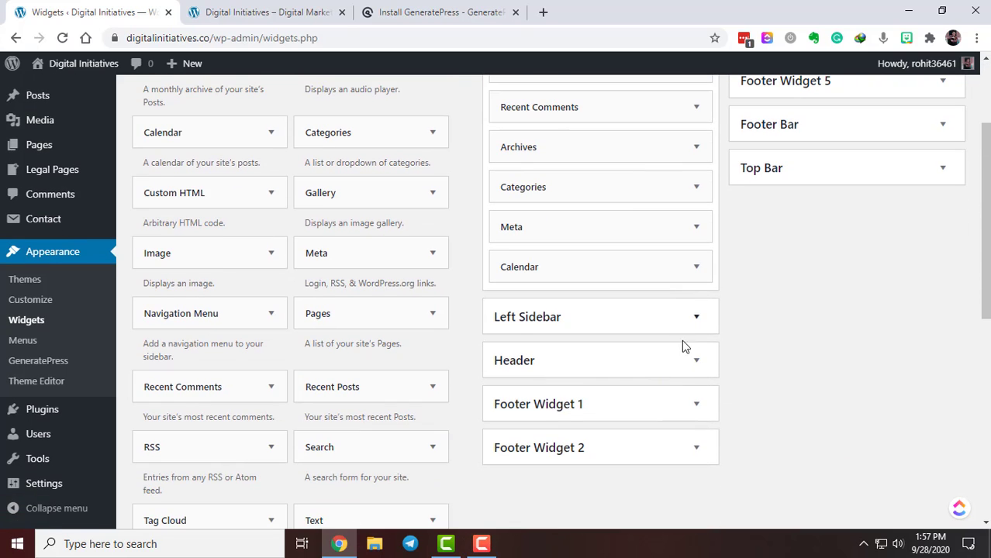
scroll(687, 300, "up", 2)
scroll(692, 299, "down", 4)
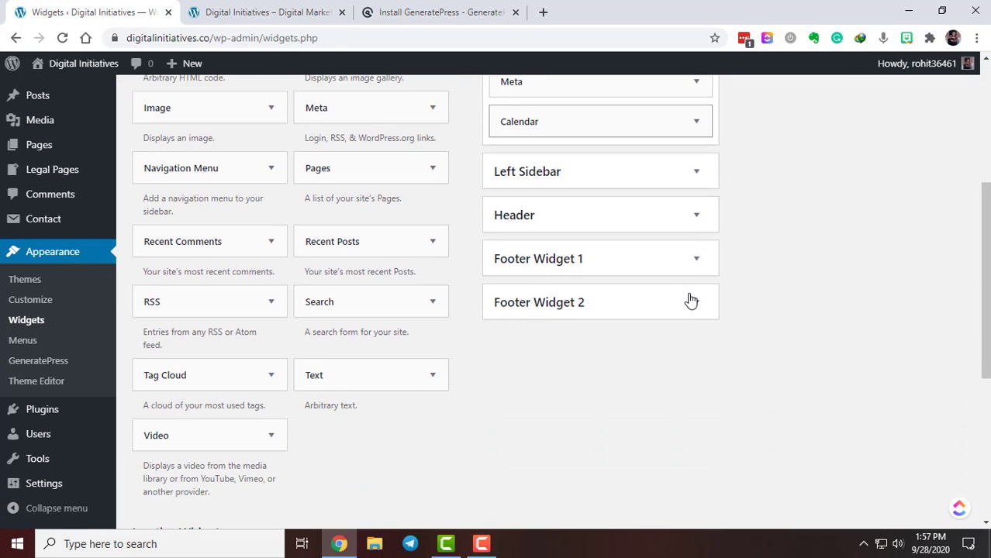
scroll(843, 310, "up", 5)
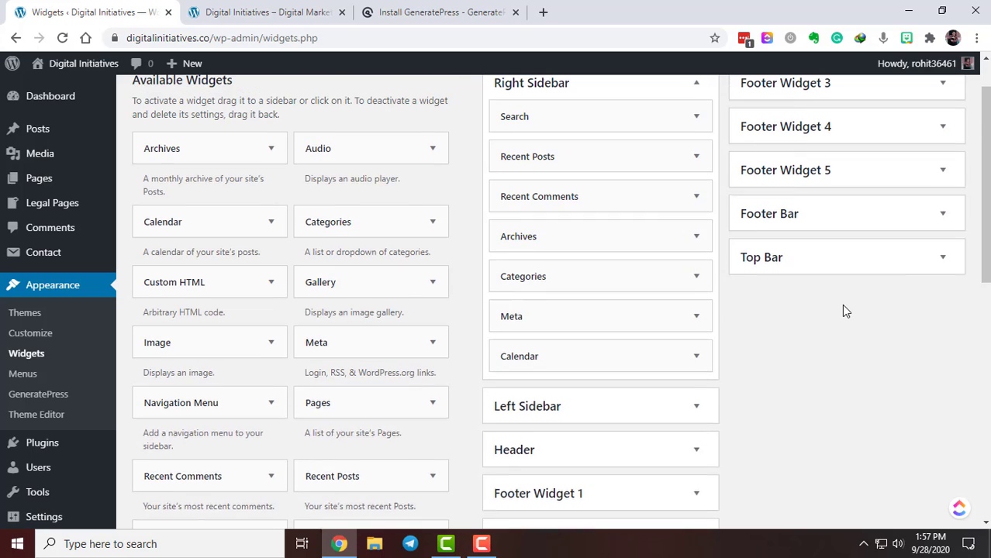
left_click(908, 276)
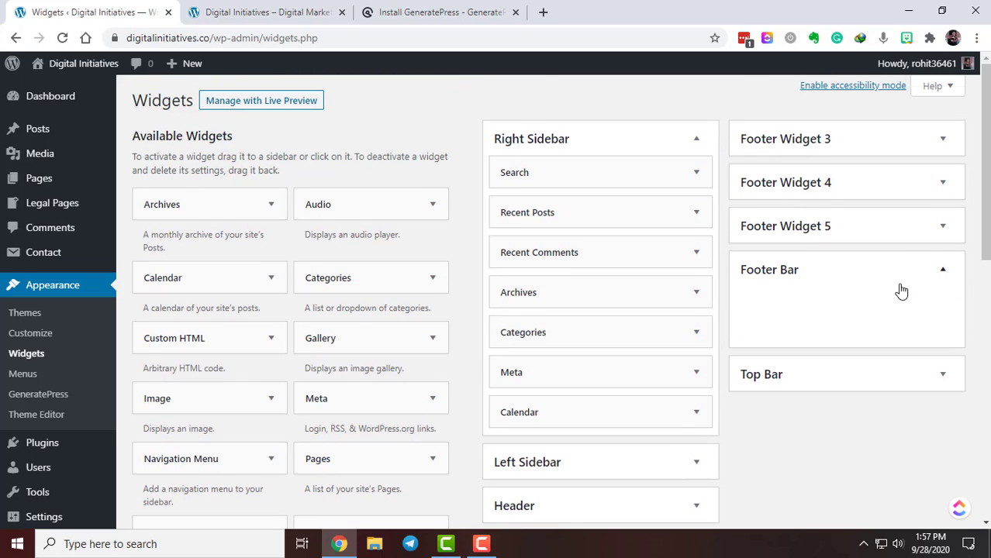
scroll(263, 367, "down", 1)
scroll(316, 343, "up", 1)
left_click_drag(220, 458, 822, 318)
left_click(850, 388)
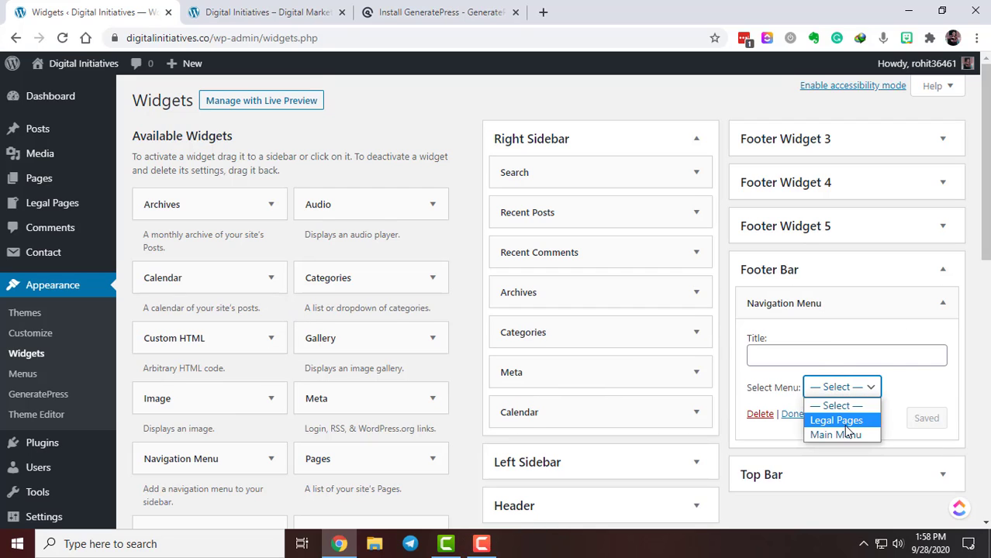
left_click(842, 419)
left_click(929, 418)
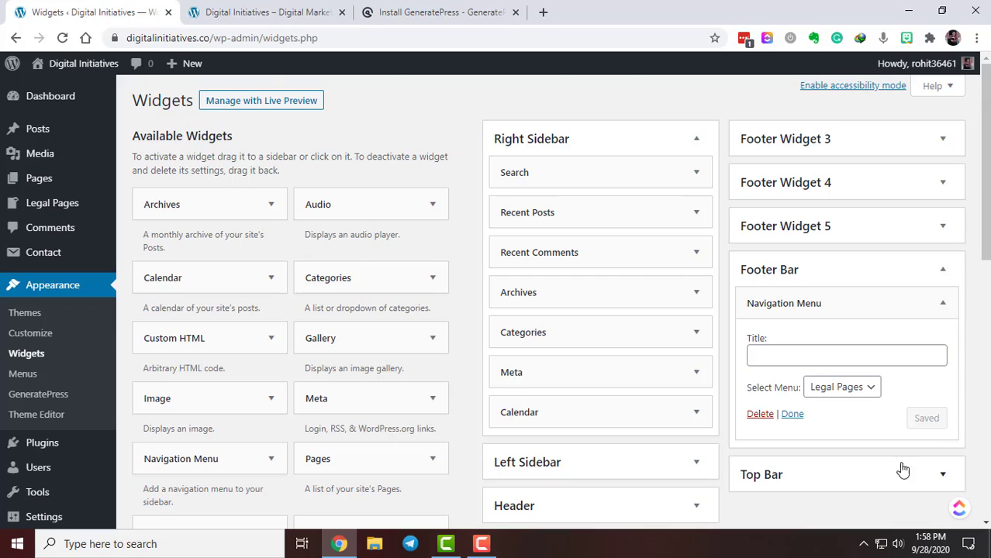
Step: Reload the live blog and check the footer bar for the legal page links
left_click(326, 8)
left_click(62, 38)
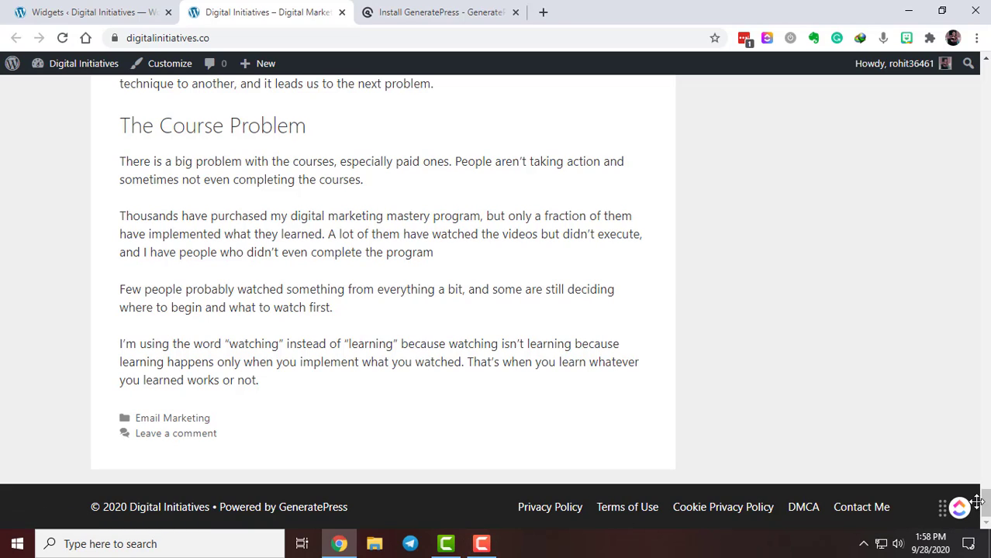
left_click_drag(985, 501, 984, 44)
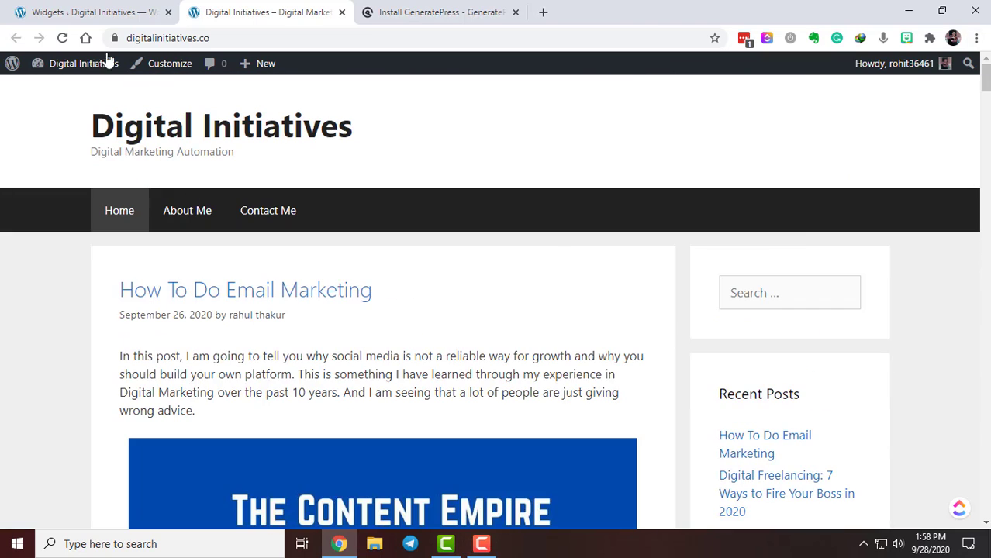
left_click(91, 12)
left_click(250, 12)
left_click_drag(988, 87, 989, 62)
Step: Open the theme customizer's Site Identity settings and close the GeneratePress installation page
left_click(65, 12)
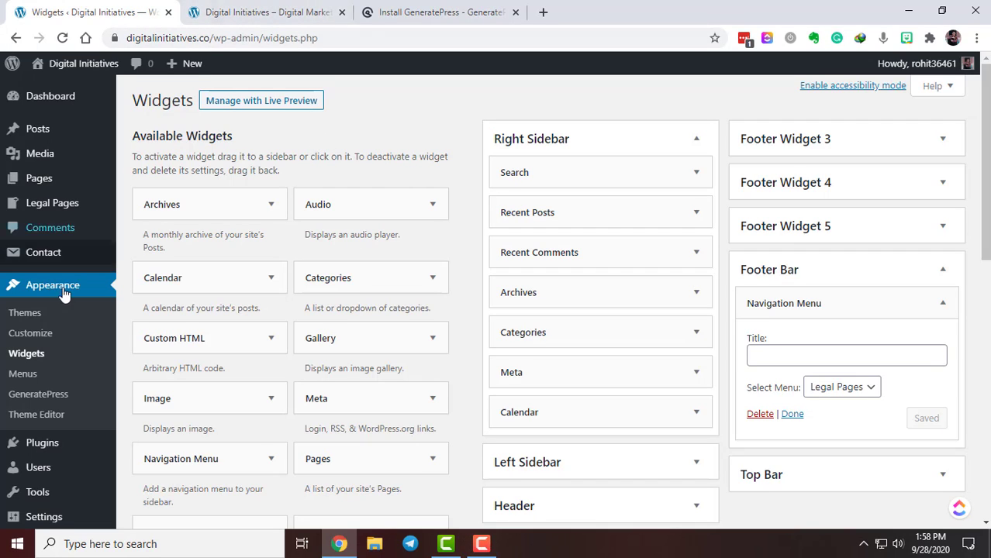
left_click(44, 339)
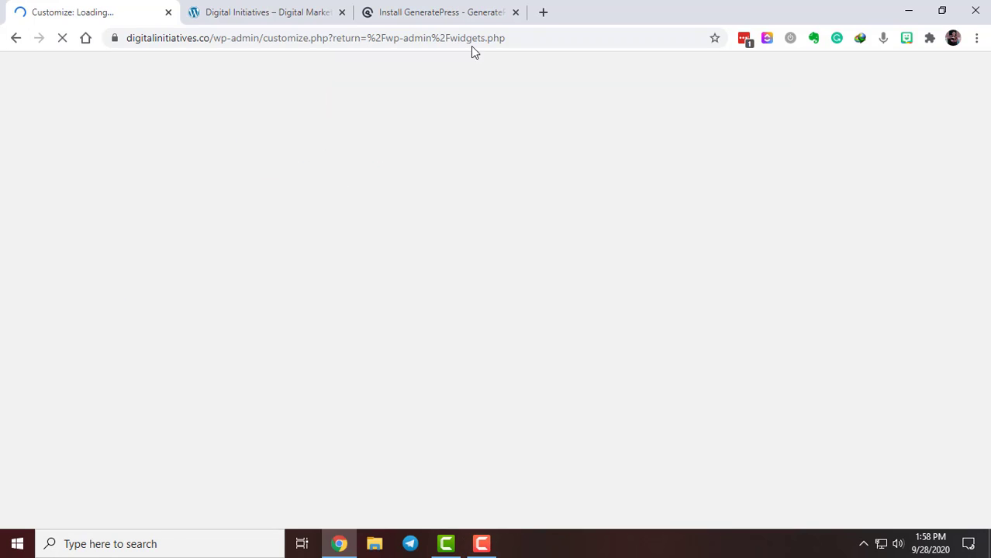
left_click(514, 11)
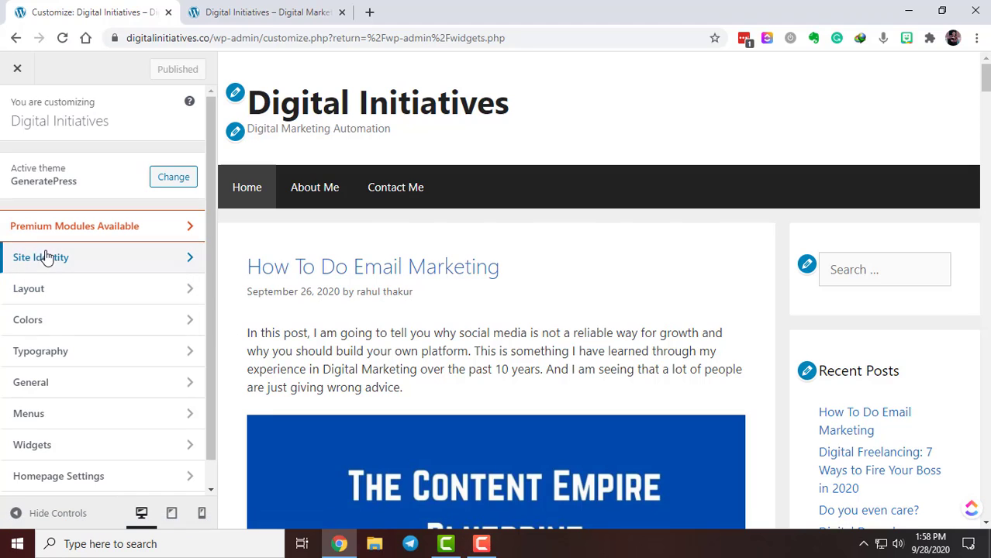
left_click(45, 257)
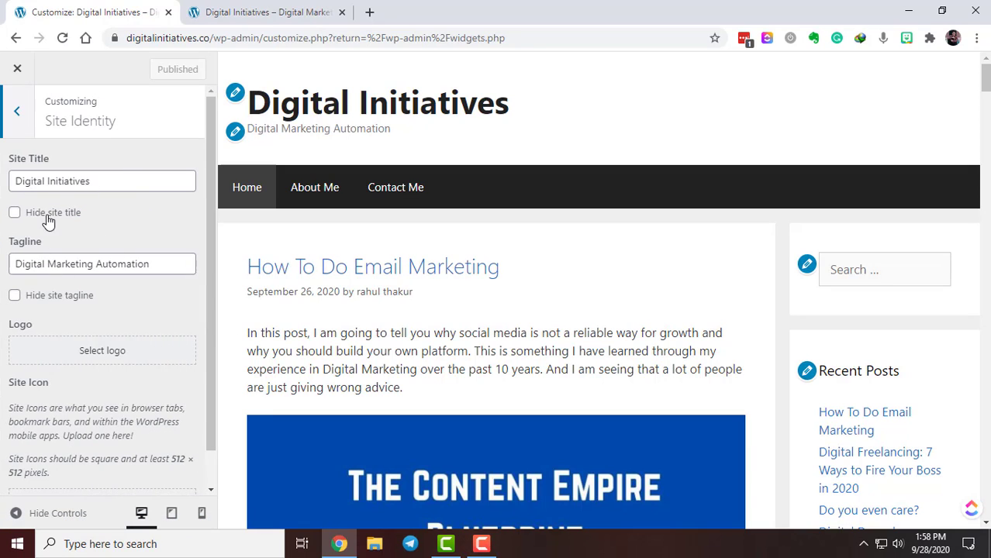
Step: Delete the second word of the site title and re-enter it so the title reads "Digital Initiatives"
left_click_drag(175, 182, 200, 198)
left_click(124, 182)
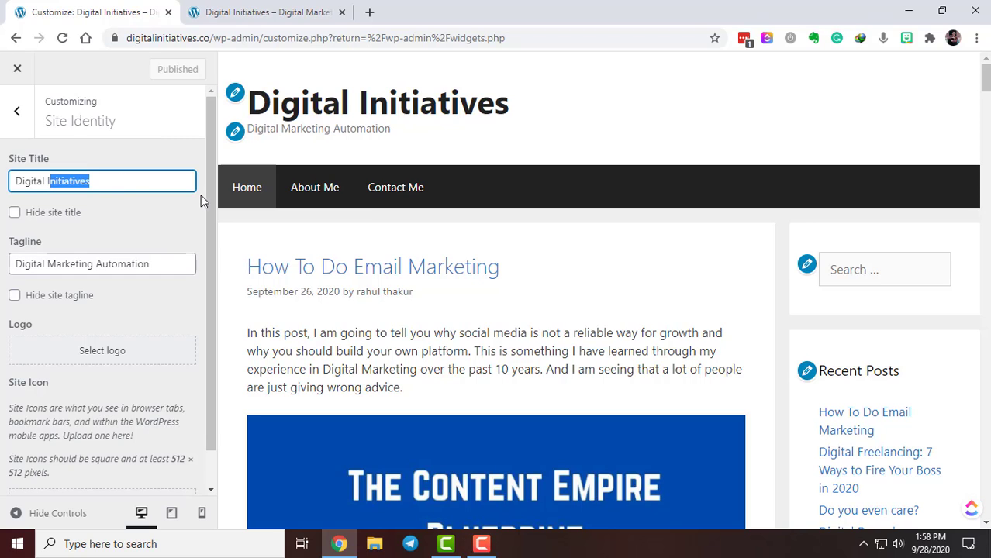
key("BackSpace")
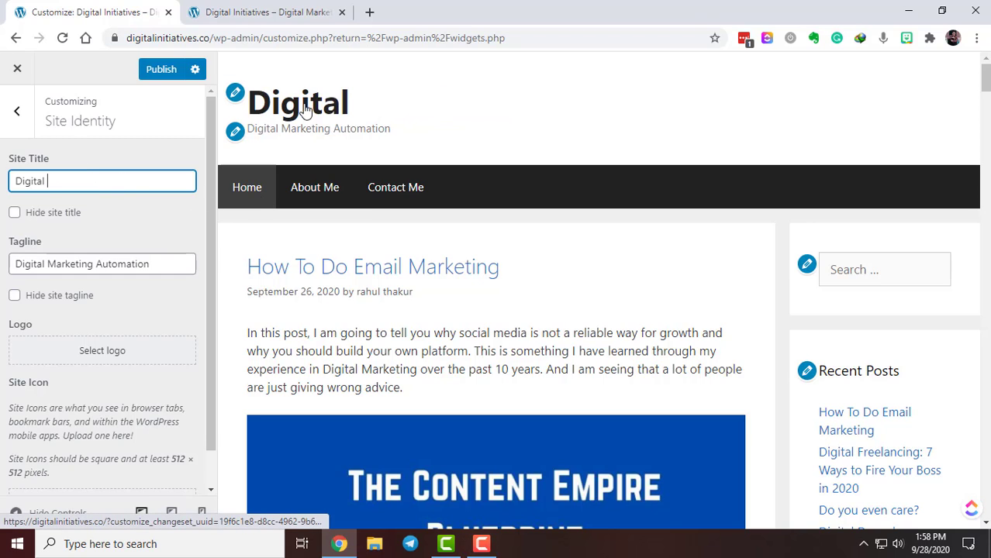
type("Int")
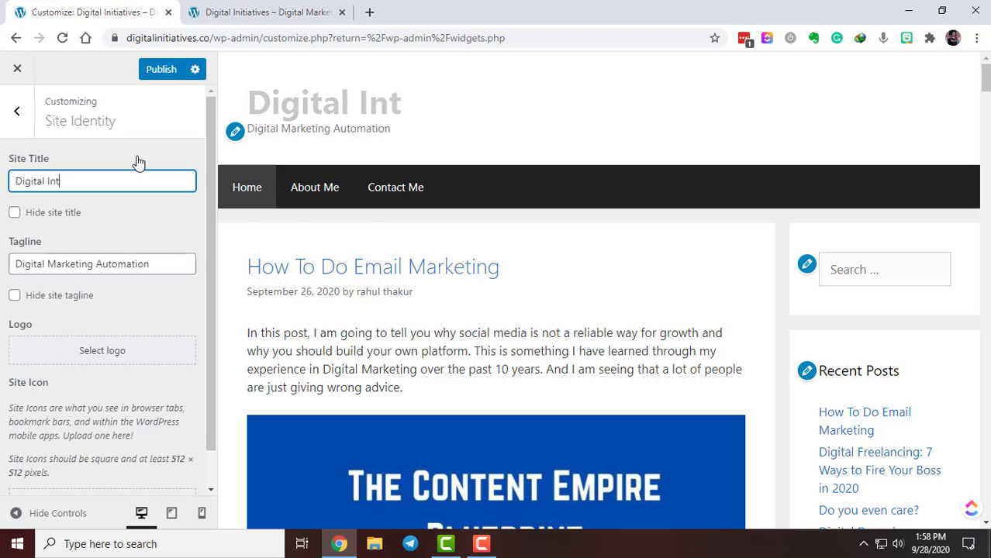
key("BackSpace")
type("itiatives")
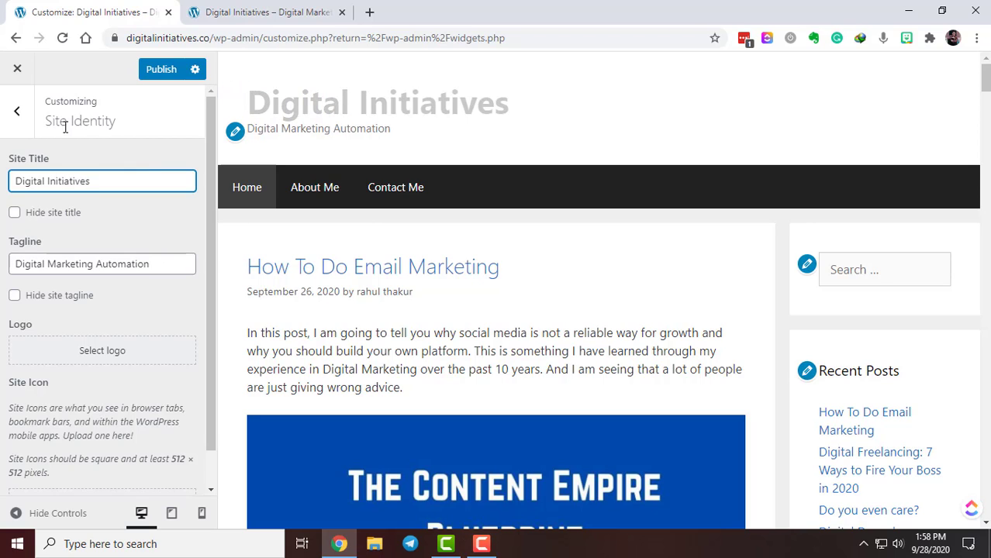
left_click(161, 232)
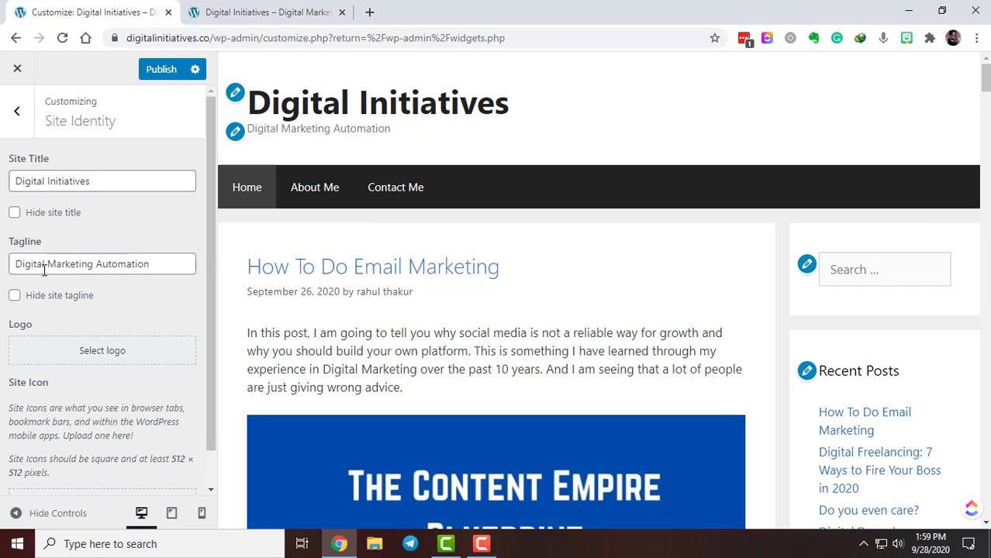
Step: Change the site tagline to "Lear Digital Marketing Automation" and review the logo and site icon options
left_click(13, 264)
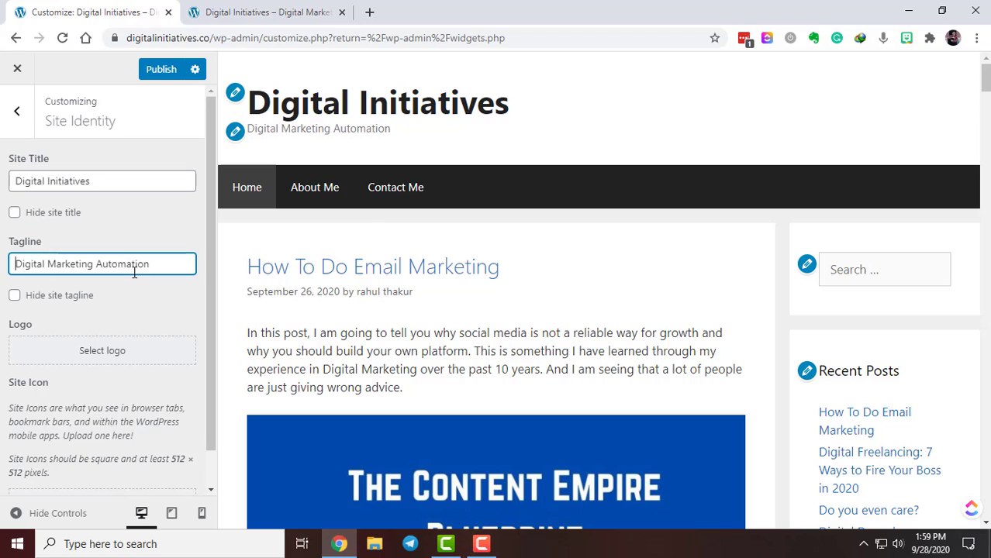
type("Lear")
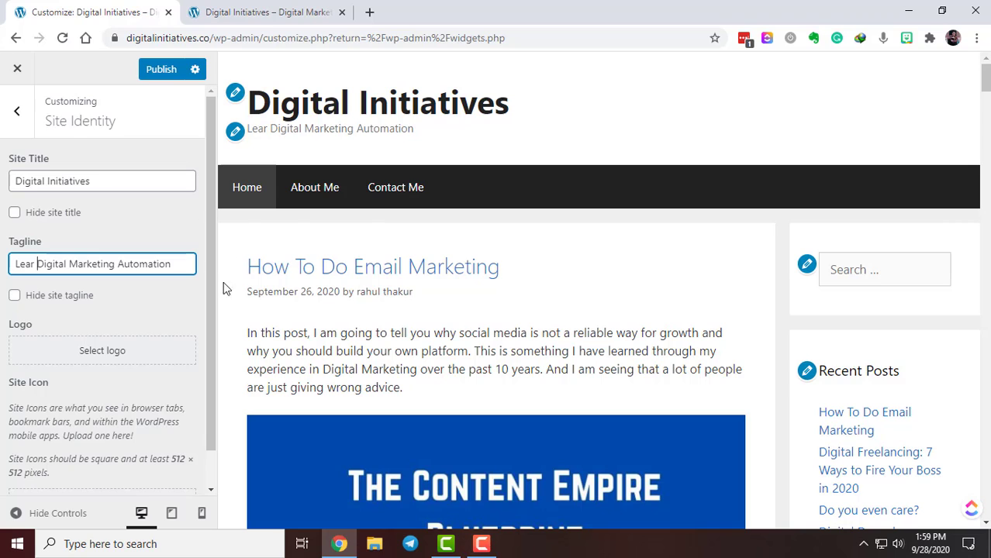
scroll(172, 295, "down", 2)
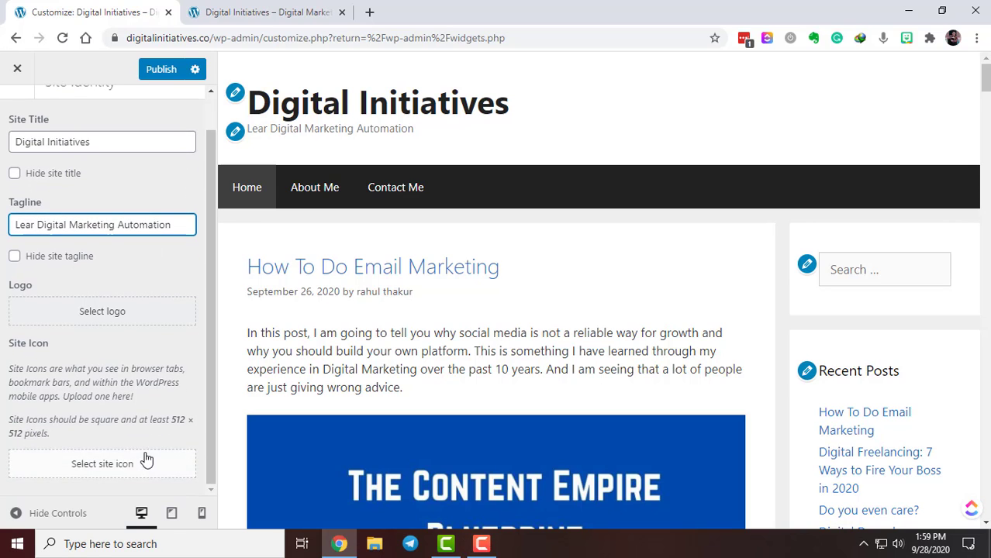
scroll(149, 457, "up", 2)
Step: Increase the container width in the Container layout settings and preview the blog with the customizer controls hidden
left_click(17, 110)
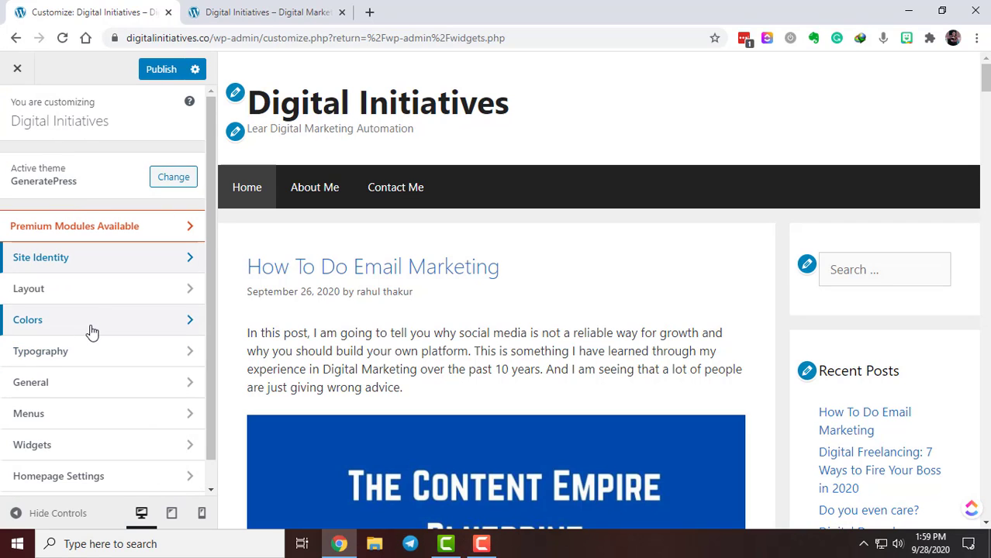
left_click(59, 295)
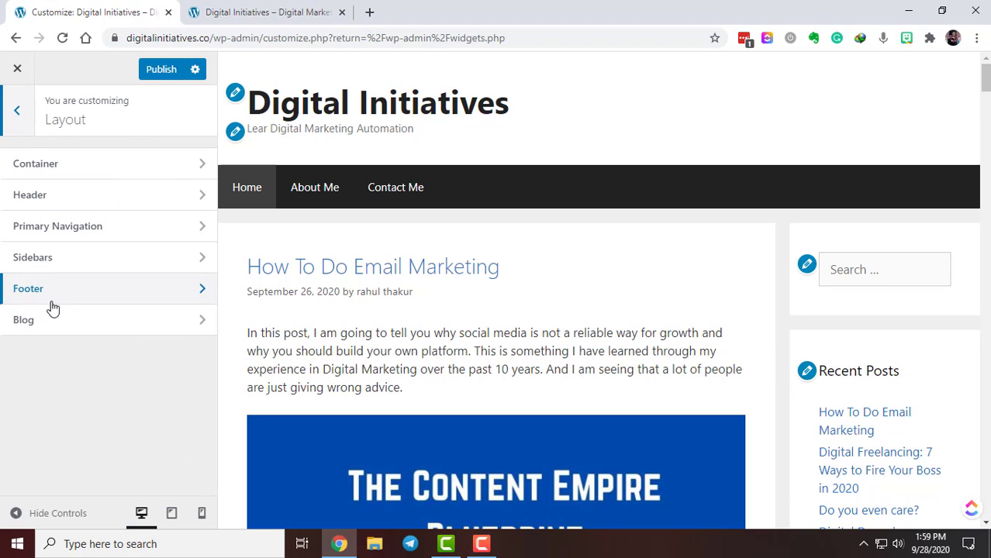
left_click(59, 172)
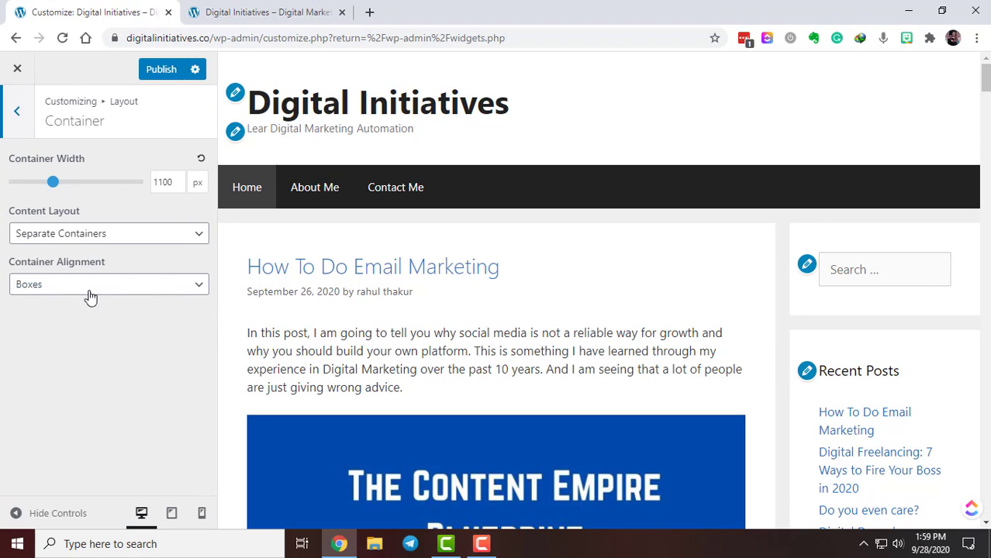
left_click(17, 513)
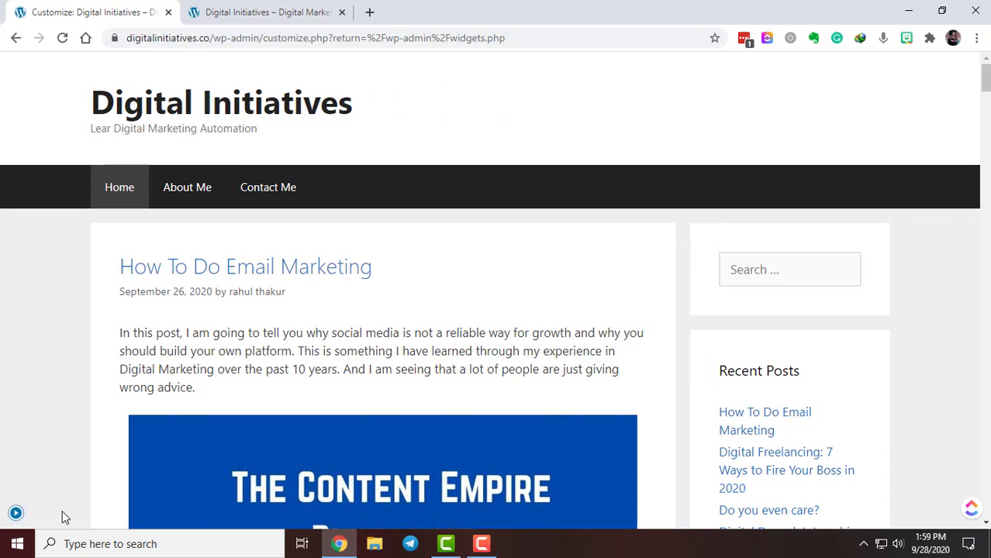
left_click(17, 514)
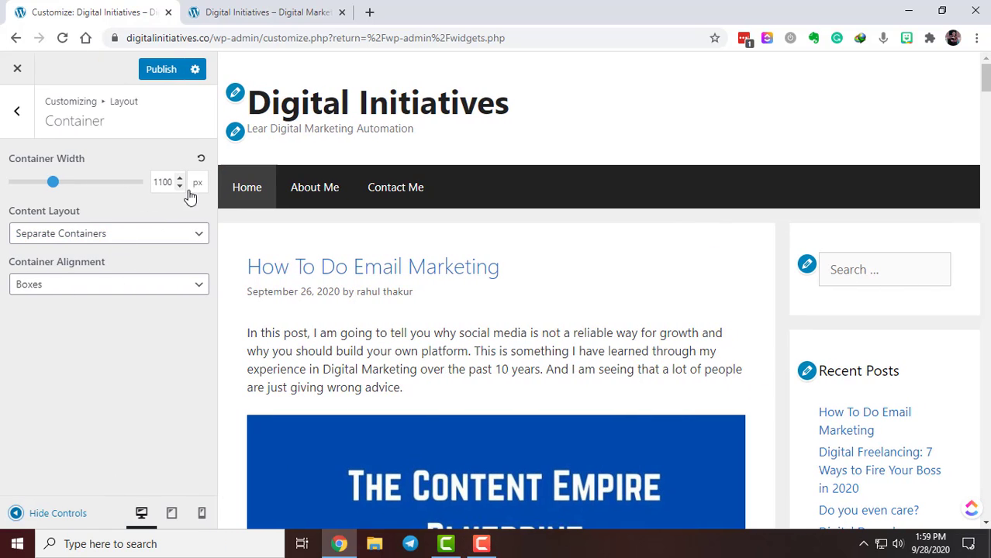
left_click_drag(57, 186, 78, 188)
left_click(16, 512)
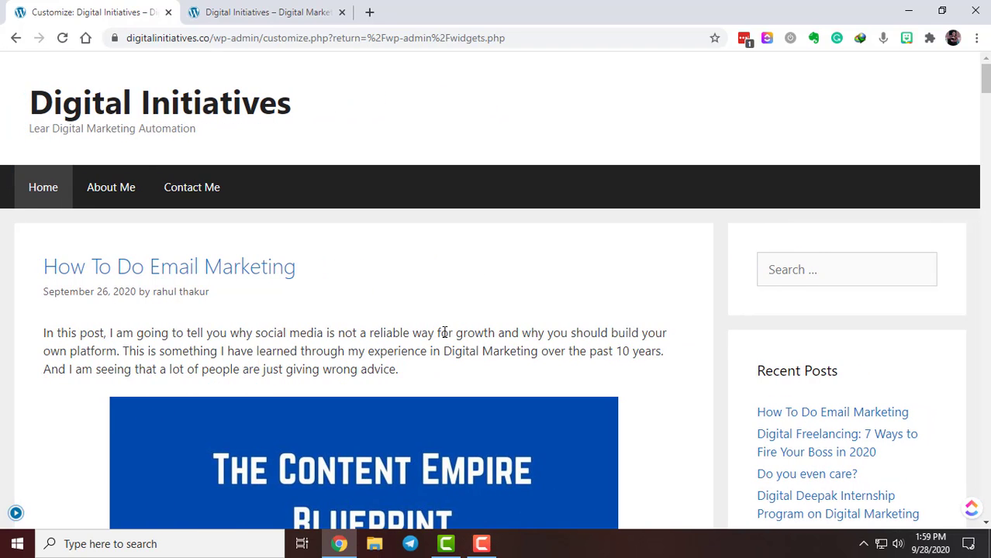
Step: Set the container width to 1100 px in the Container layout settings
left_click(17, 513)
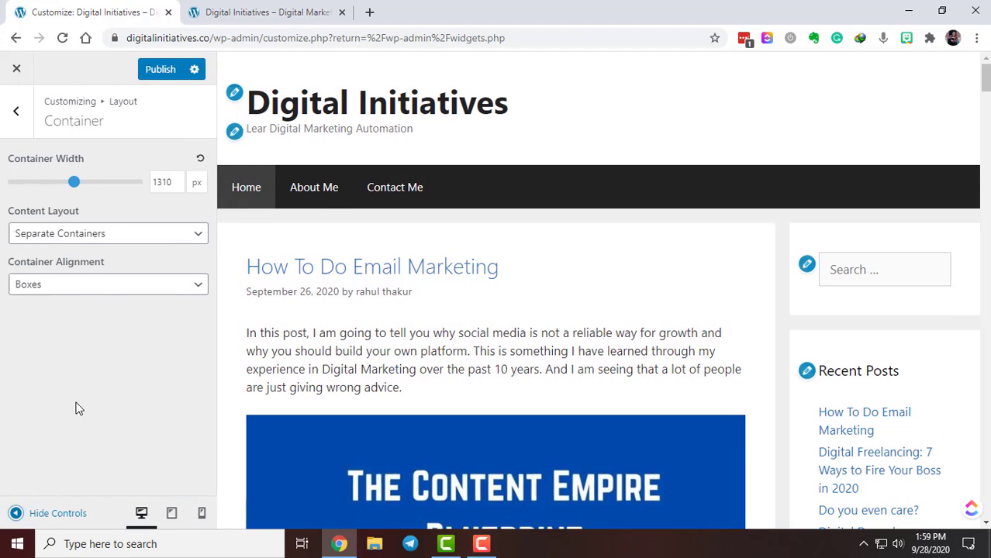
left_click_drag(74, 186, 53, 209)
left_click(170, 183)
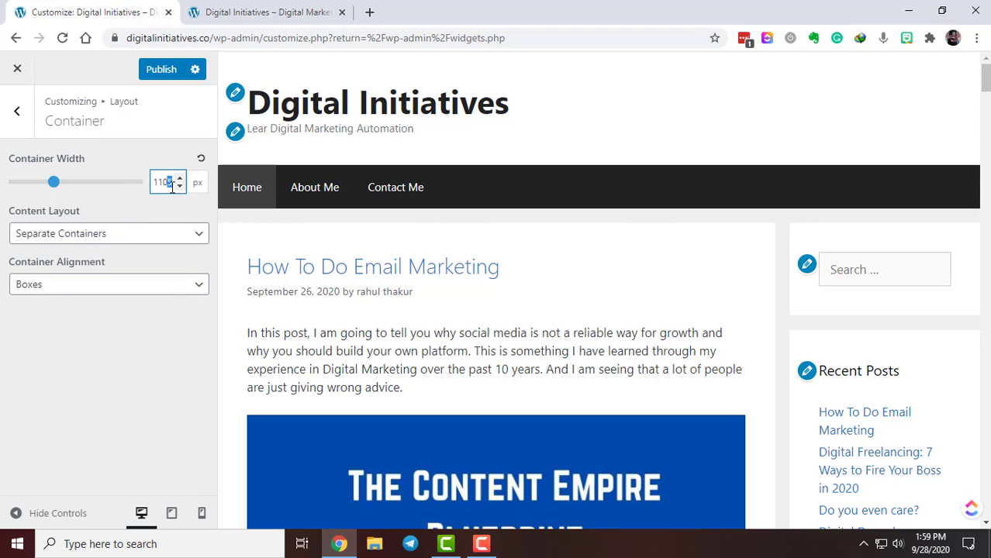
left_click(116, 341)
Step: Try the One Container content layout and preview the blog page with the customizer controls hidden
left_click(82, 233)
left_click(146, 215)
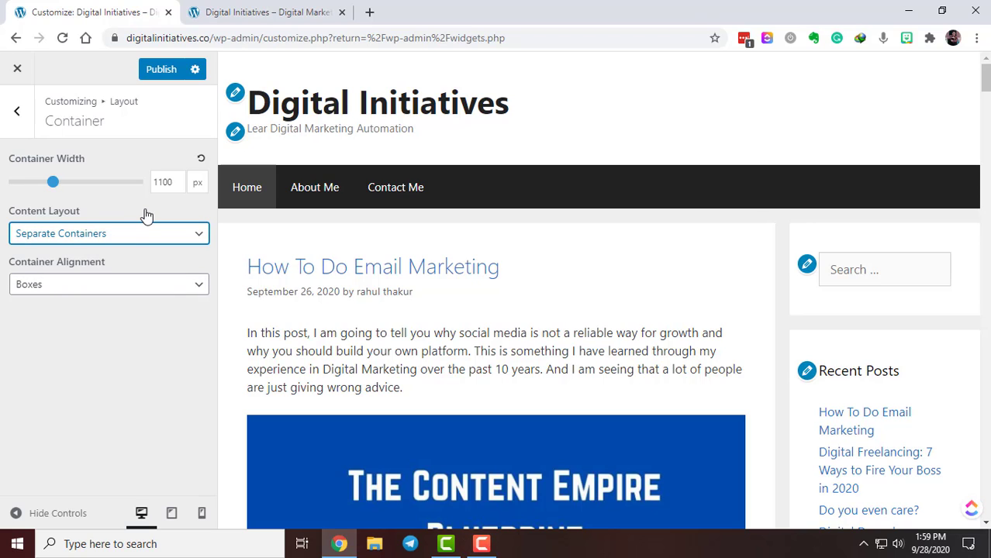
left_click(133, 228)
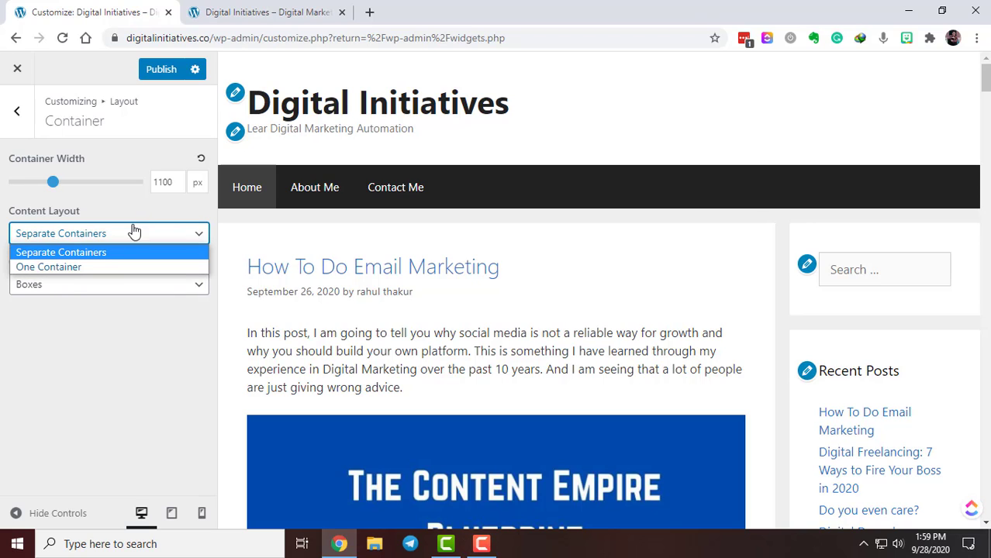
left_click(58, 267)
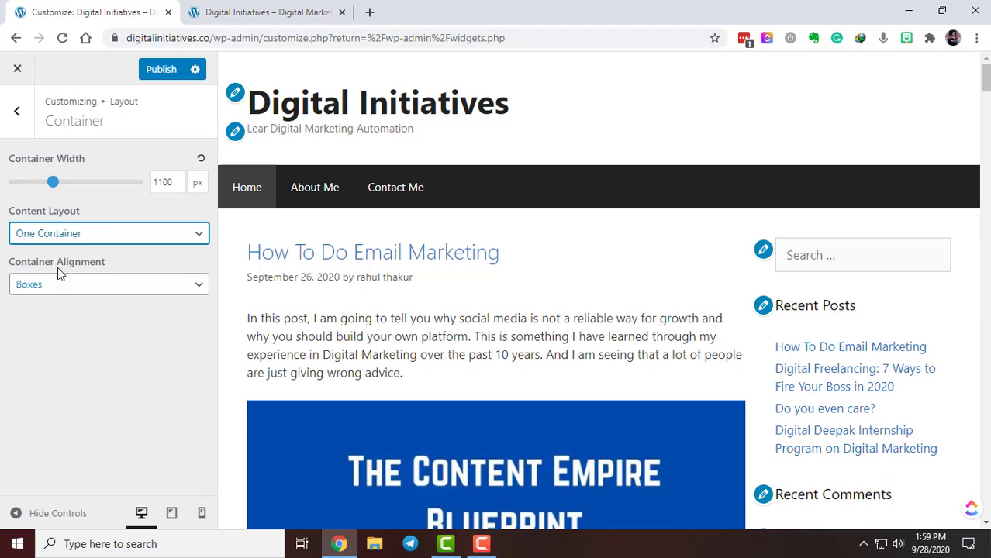
left_click(37, 515)
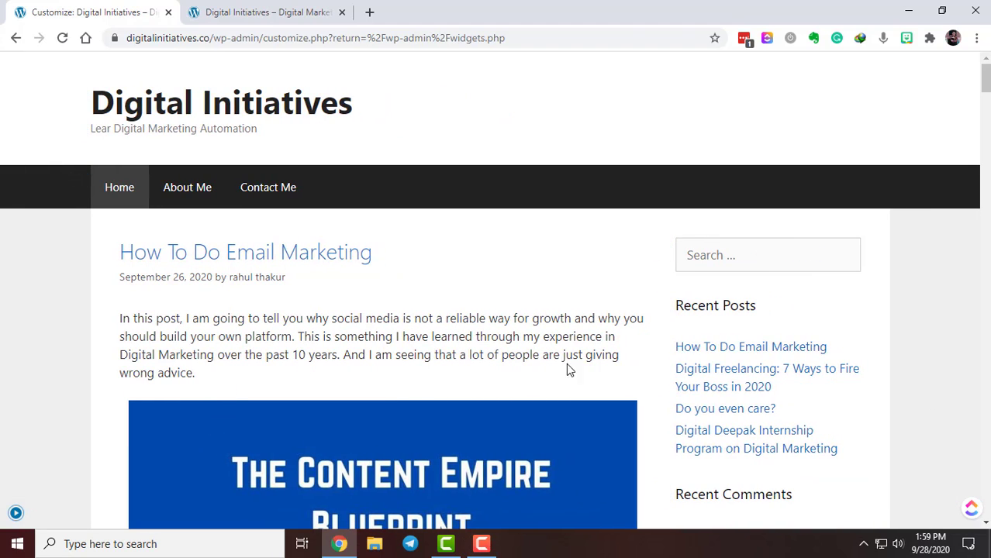
scroll(438, 274, "down", 2)
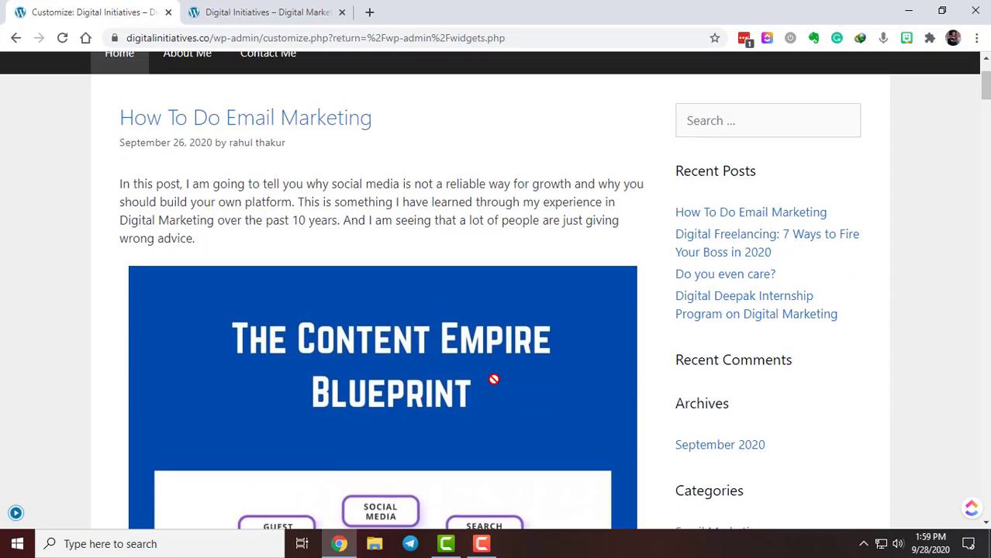
scroll(493, 379, "up", 2)
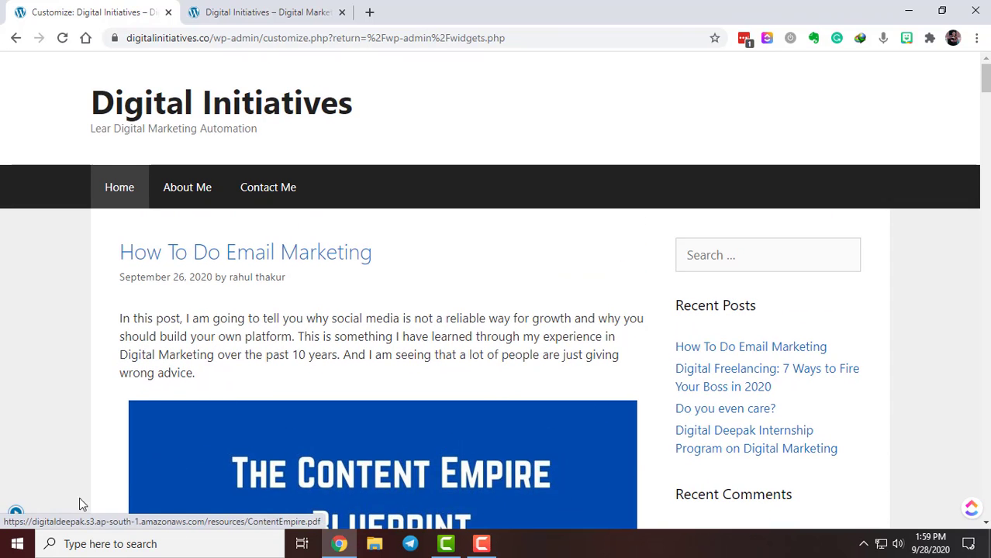
Step: Return the content layout to Separate Containers and preview the page with the controls hidden
left_click(15, 512)
left_click(74, 234)
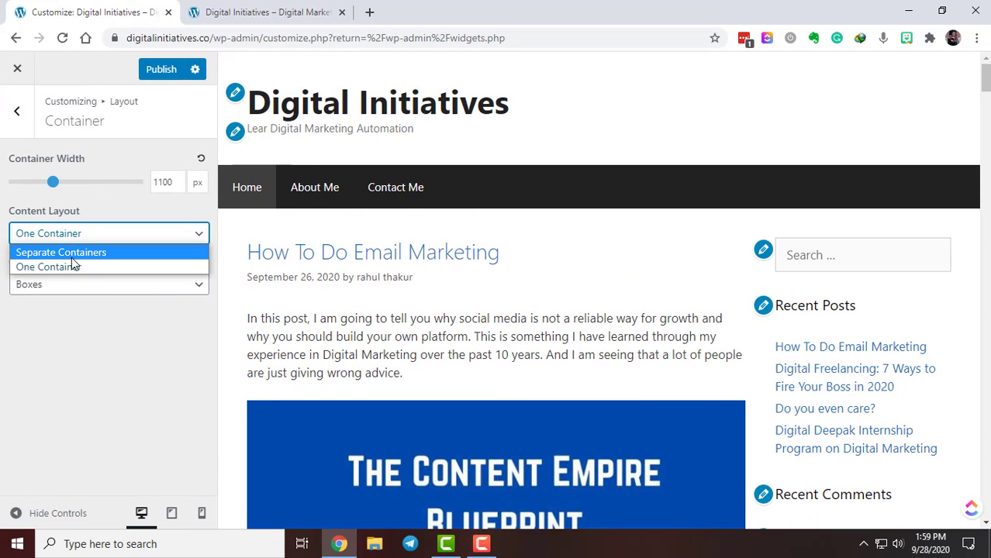
left_click(71, 254)
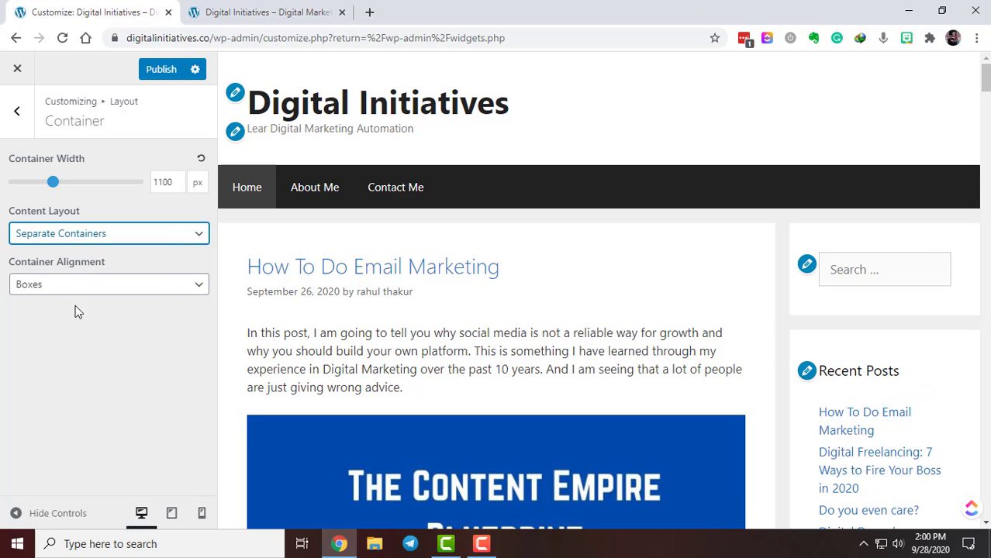
left_click(31, 513)
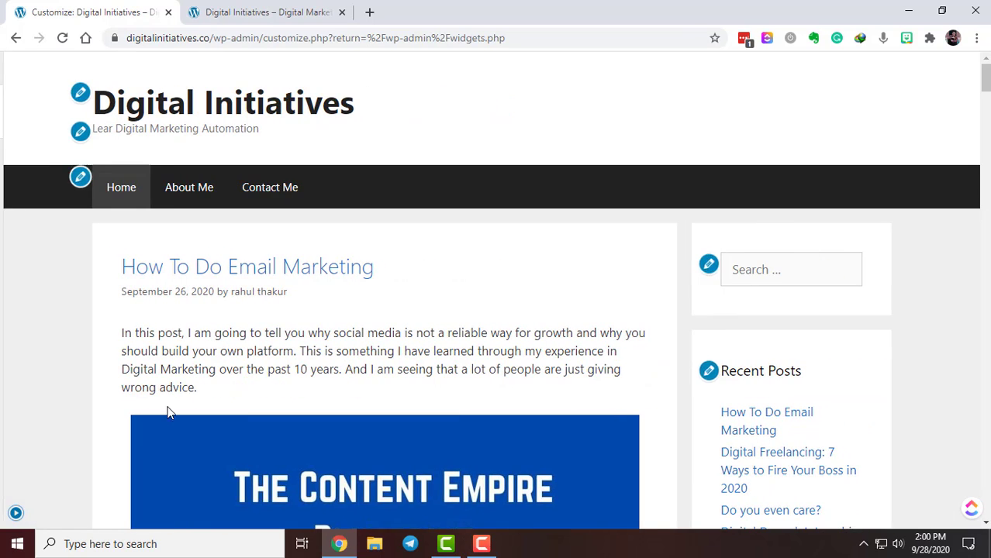
left_click(16, 511)
Step: Try the Text container alignment and return it to Boxes
left_click(118, 284)
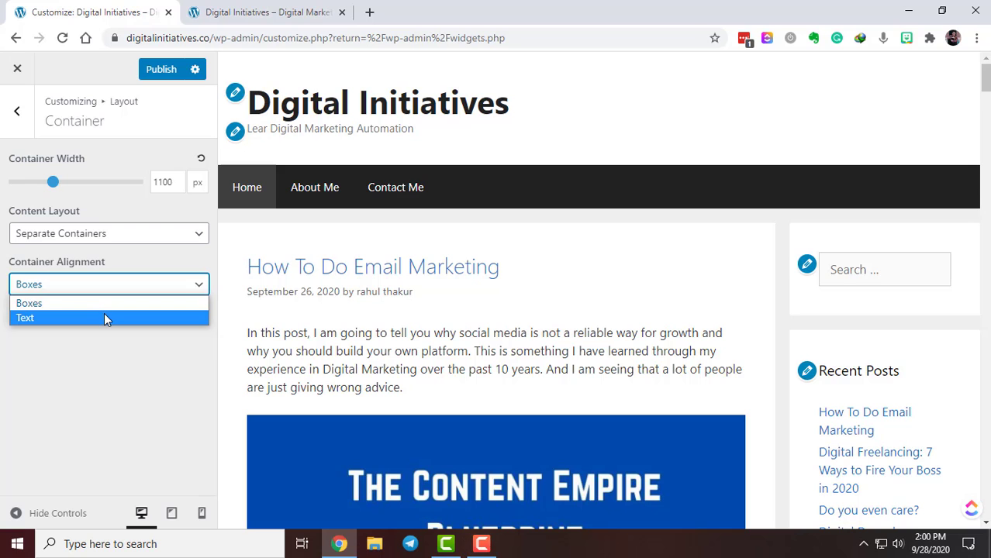
left_click(106, 318)
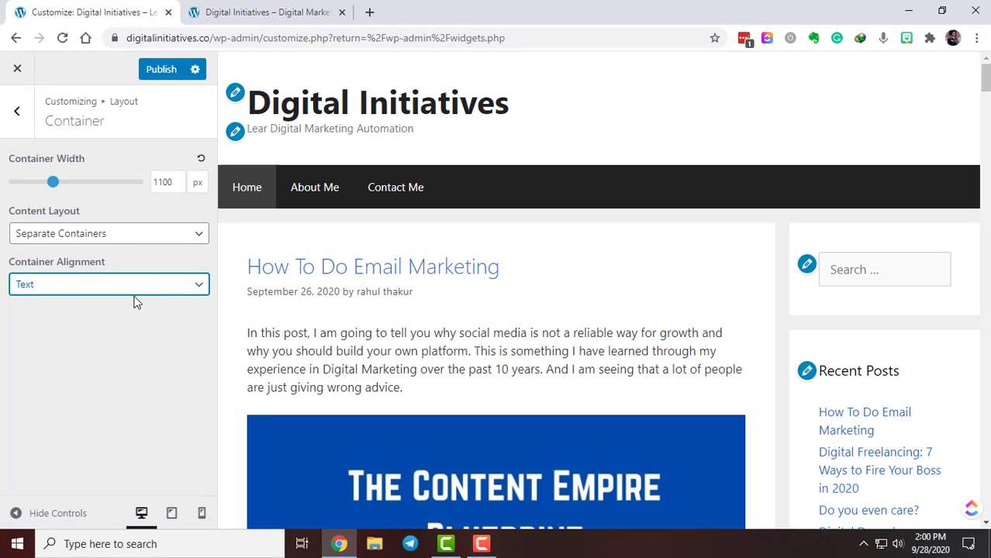
left_click(134, 287)
left_click(117, 303)
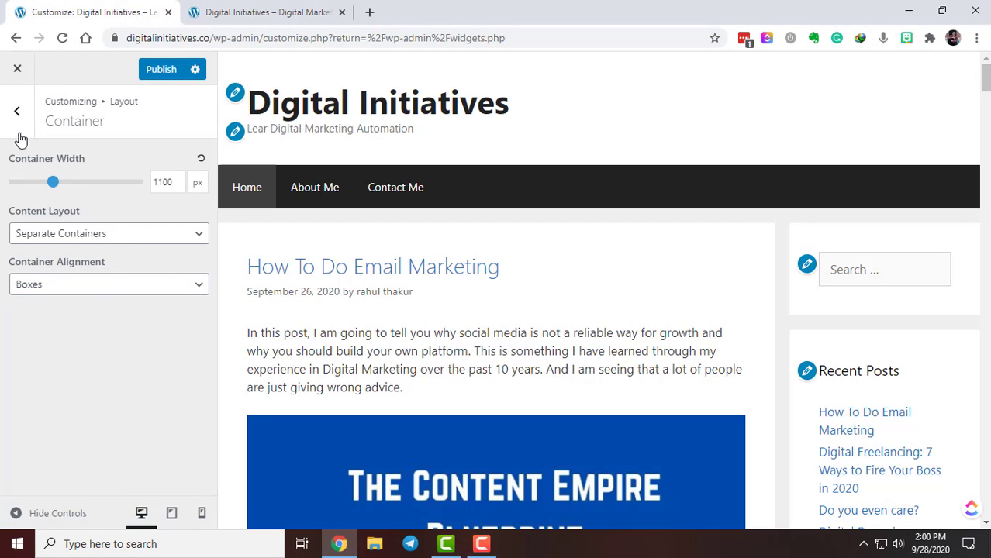
Step: Open the Header layout settings and preview the current header with the customizer controls hidden
left_click(17, 116)
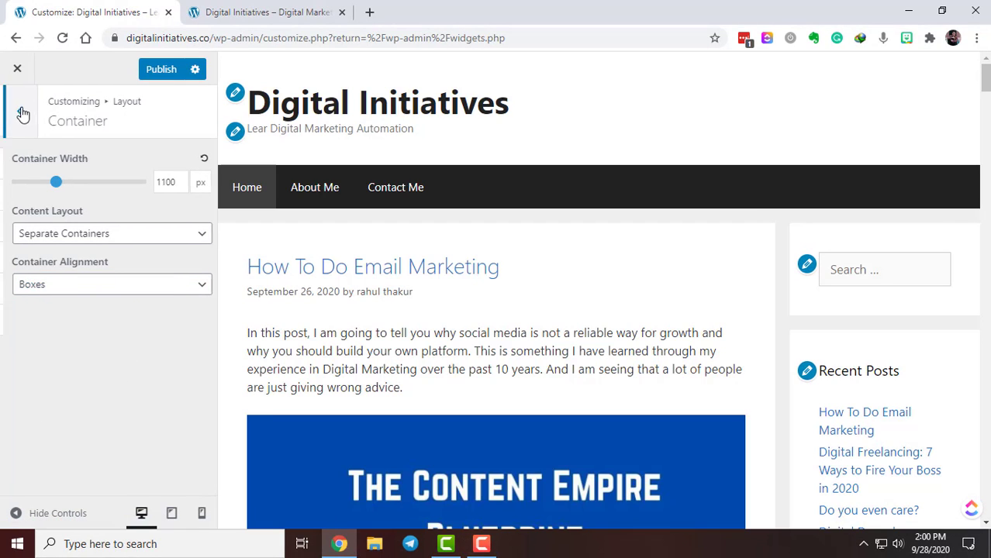
left_click(75, 193)
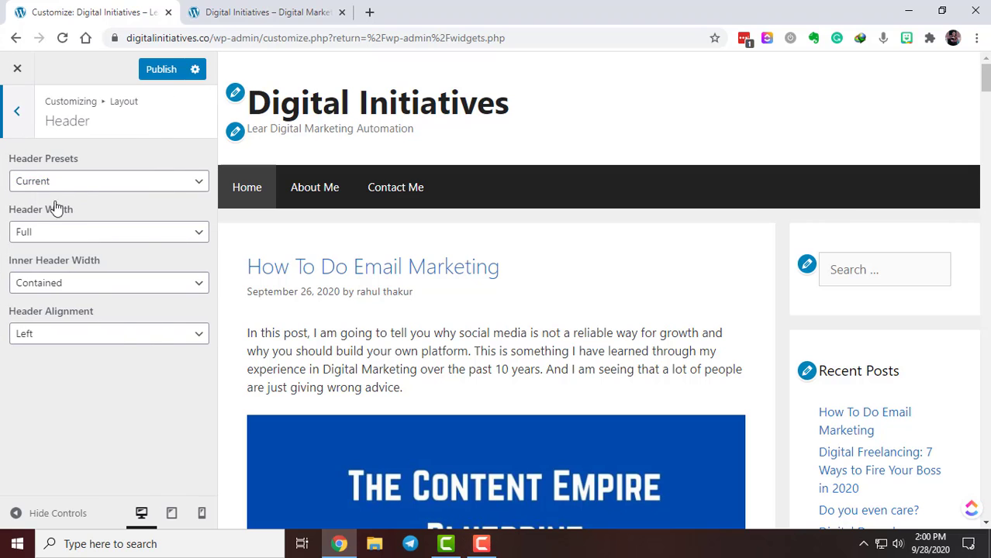
left_click(32, 512)
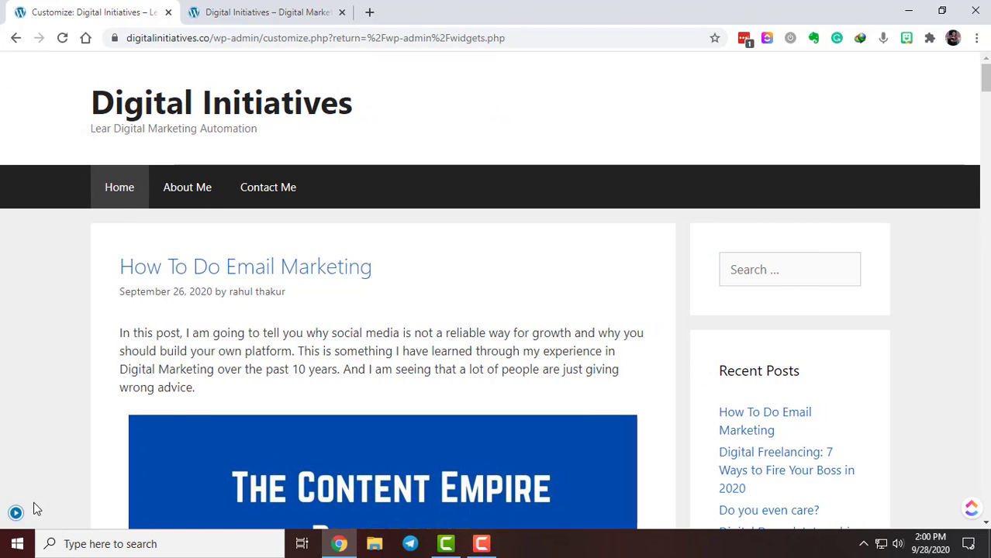
left_click(32, 511)
Step: Try the header presets Navigation Before - Centered, Navigation After - Centered, Navigation Right and Navigation Left one after another
left_click(60, 186)
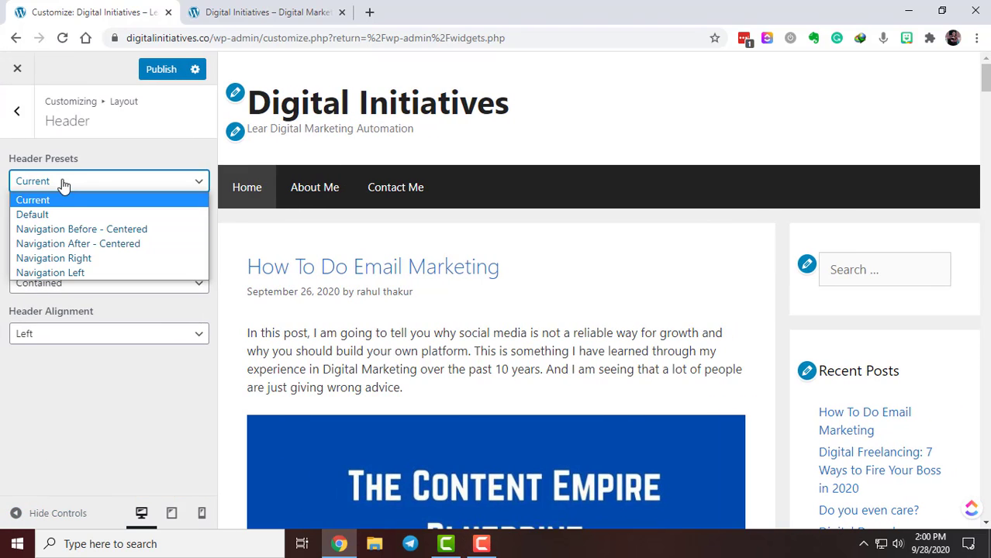
left_click(58, 229)
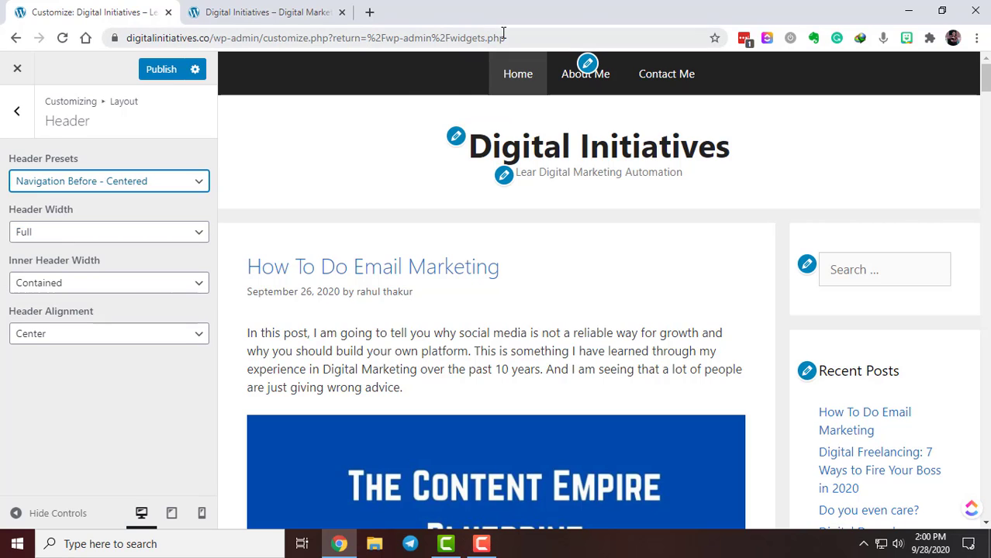
left_click(92, 184)
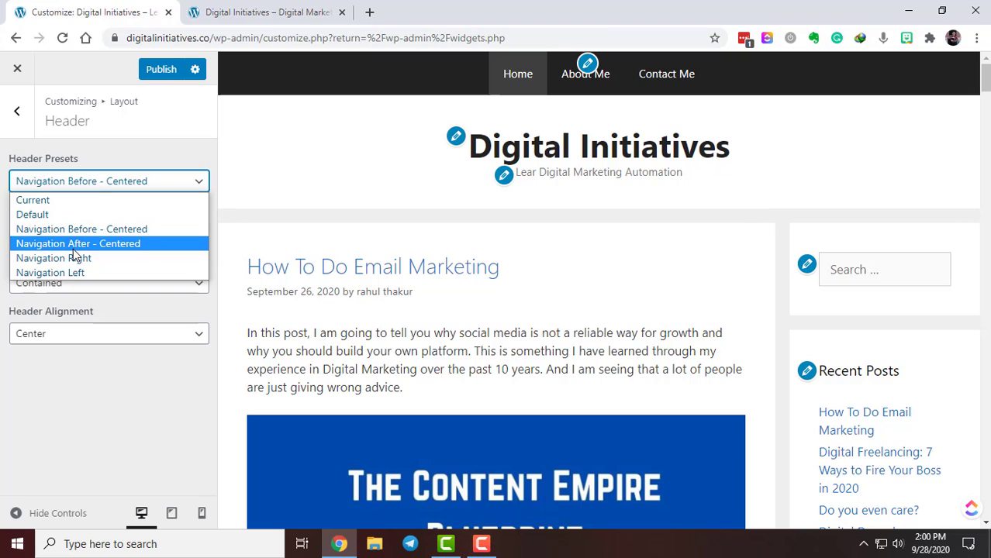
left_click(75, 244)
left_click(106, 183)
left_click(77, 258)
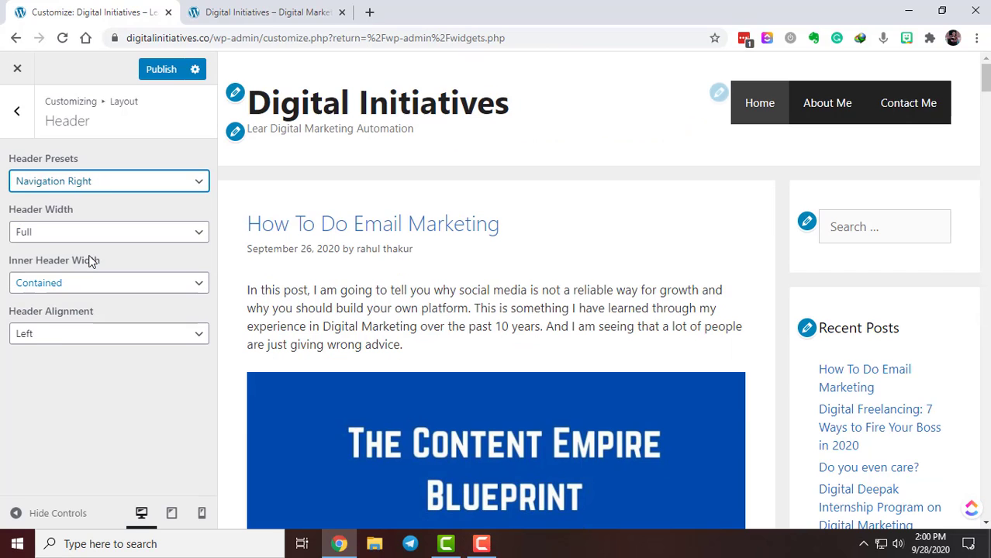
left_click(104, 183)
left_click(82, 273)
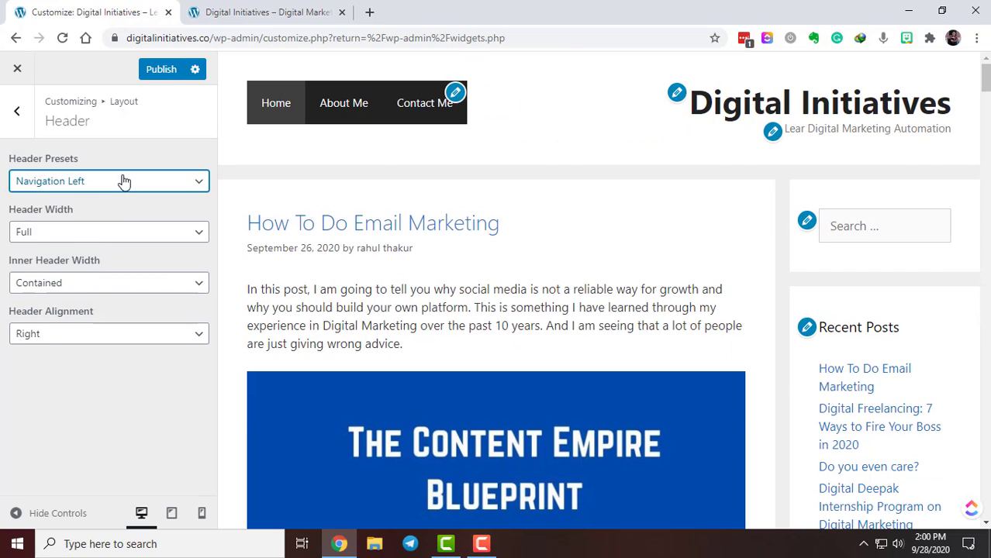
Step: Apply the Navigation After - Centered header preset and preview the page with the controls hidden
left_click(122, 182)
left_click(107, 246)
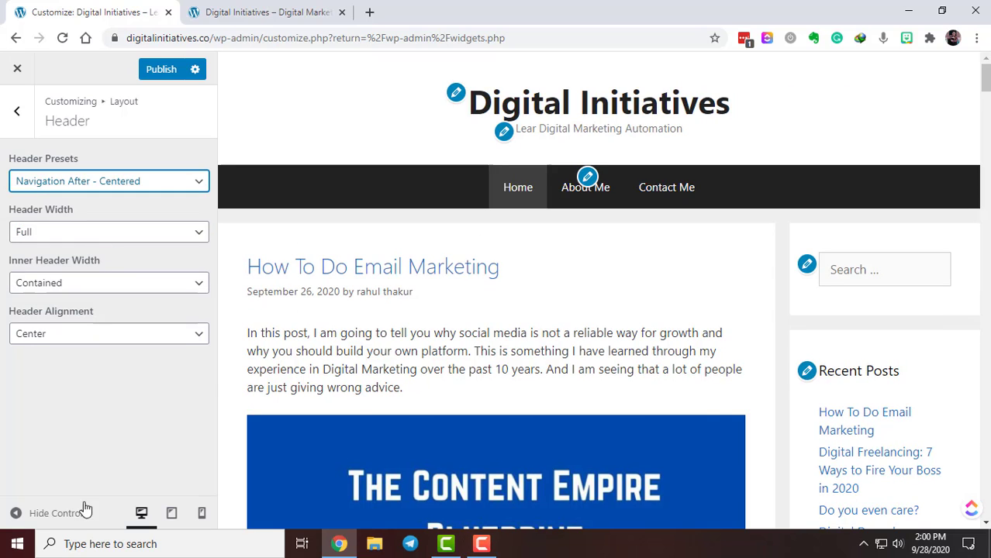
left_click(16, 513)
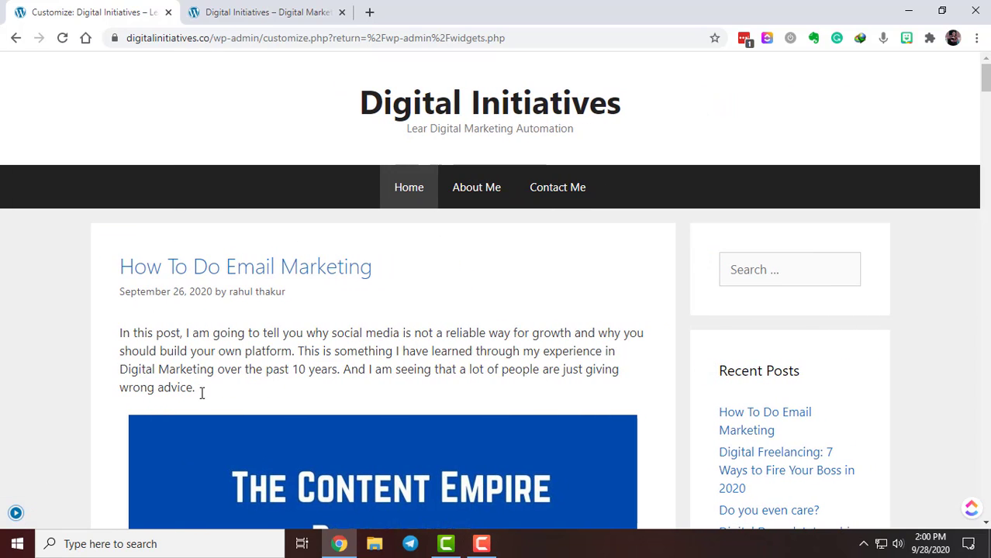
left_click(16, 513)
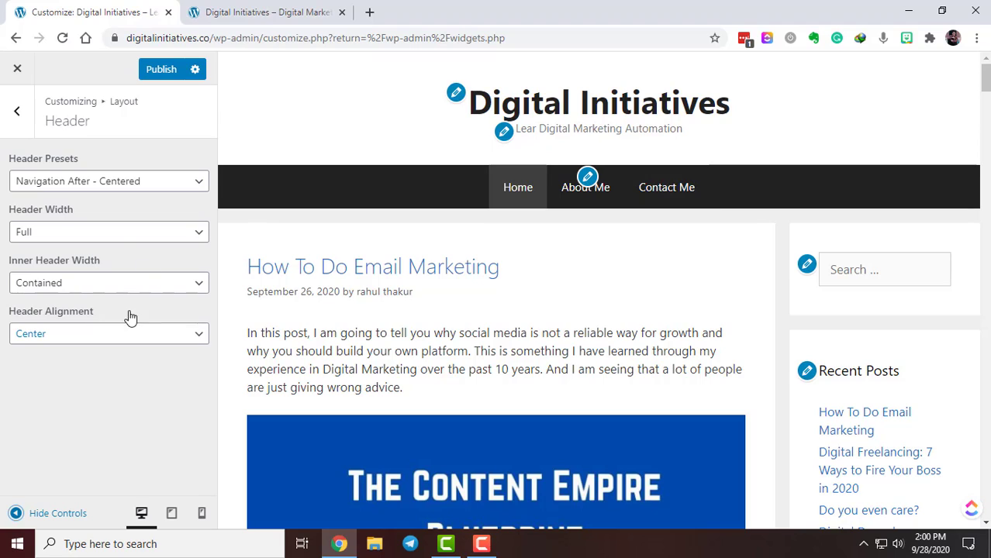
Step: Try the Contained header width in a preview without controls and return the header width to Full
left_click(60, 238)
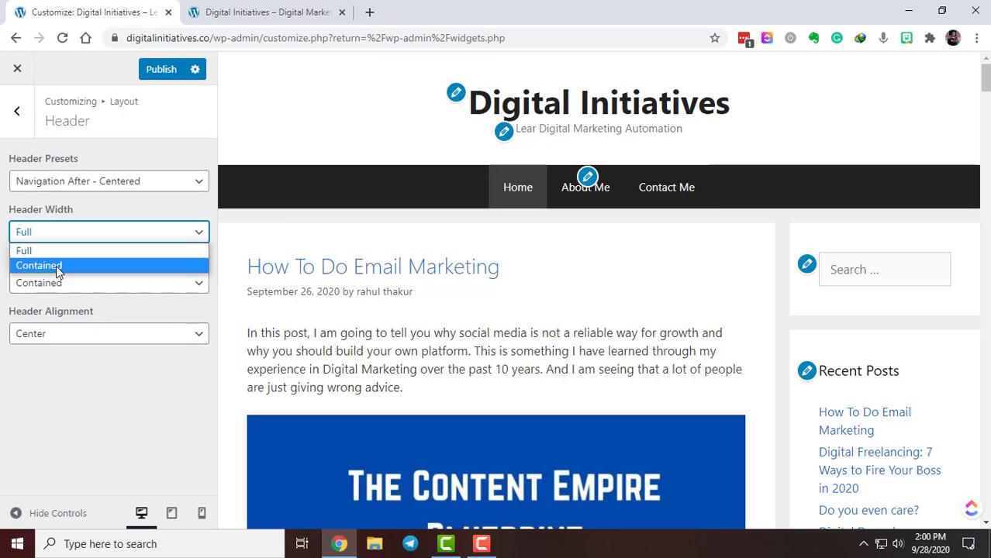
left_click(59, 265)
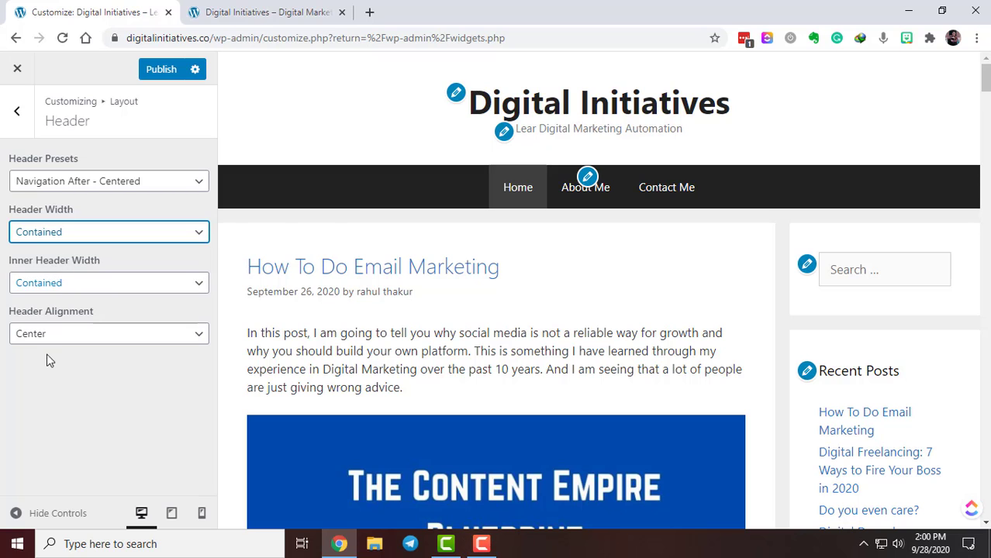
left_click(17, 513)
left_click(16, 511)
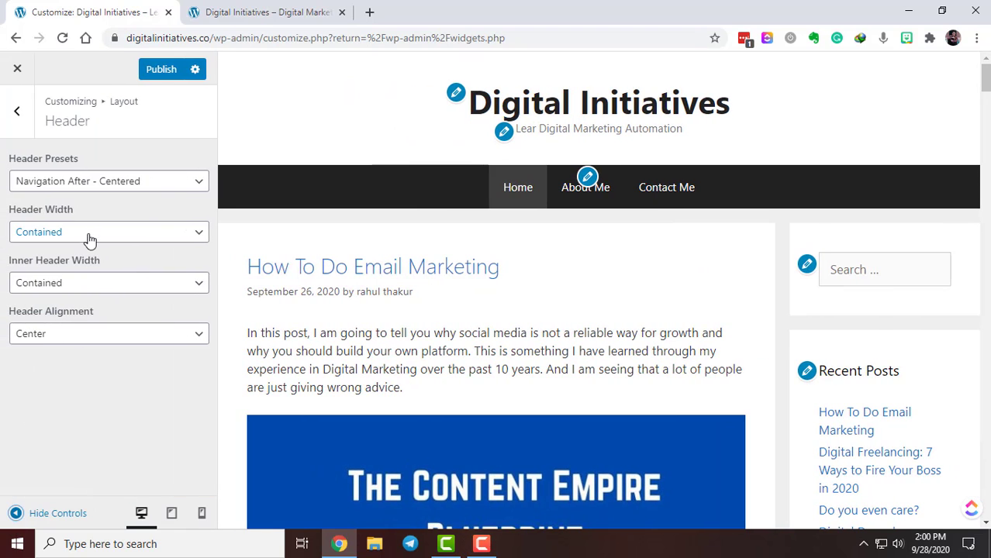
left_click(88, 234)
left_click(77, 251)
Step: Try the Full inner header width in a preview without controls and return it to Contained
left_click(77, 283)
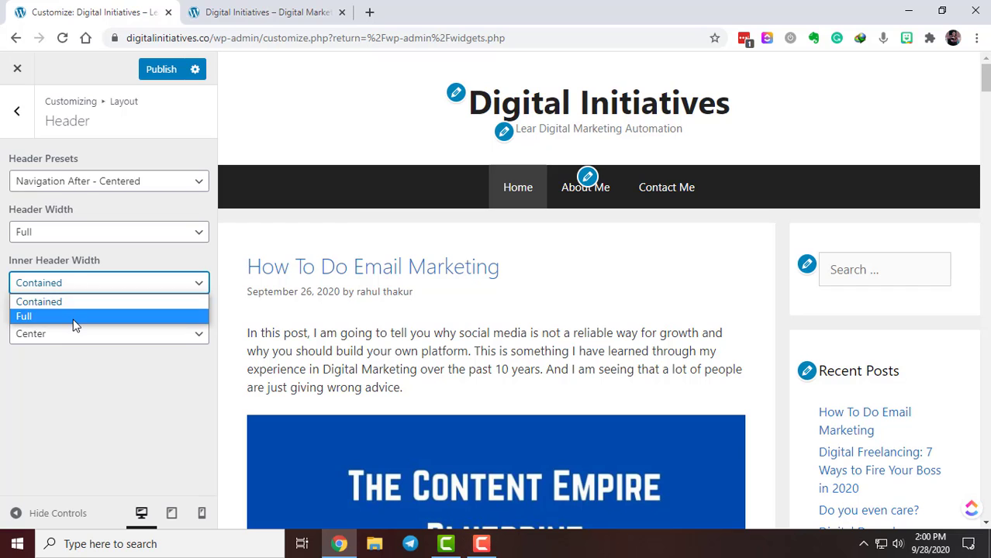
left_click(78, 316)
left_click(15, 513)
left_click(16, 512)
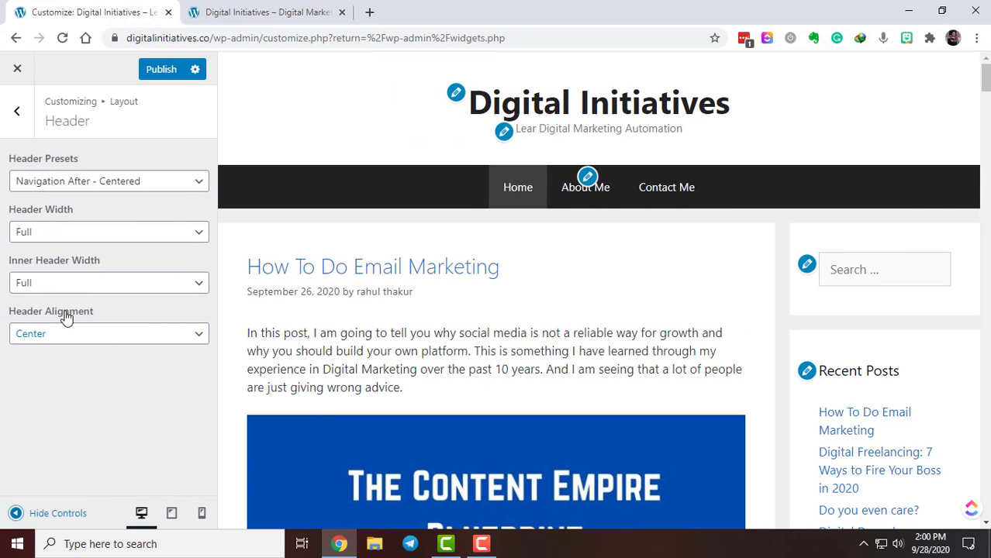
left_click(77, 284)
left_click(77, 302)
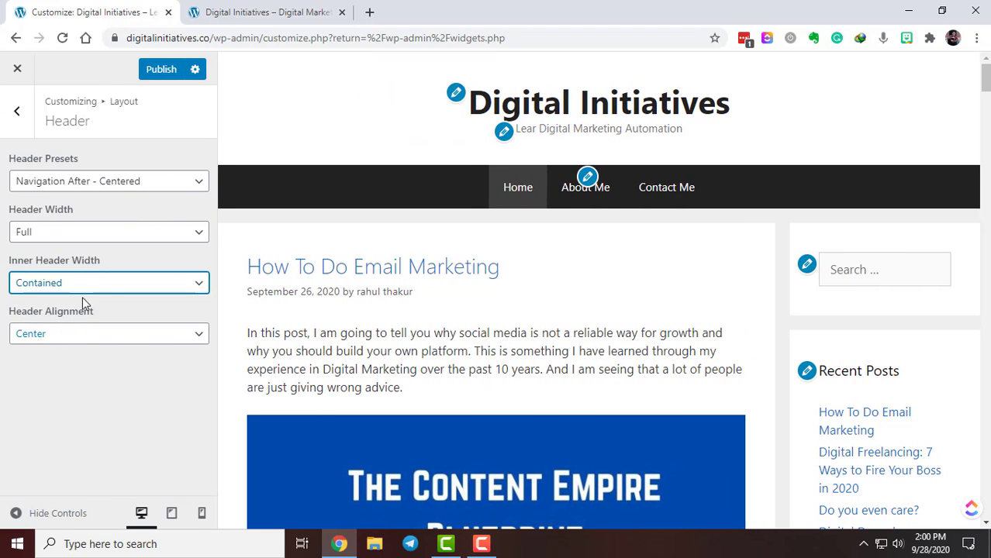
Step: Set the header preset to Default and preview the page with the customizer controls hidden
left_click(91, 232)
left_click(101, 186)
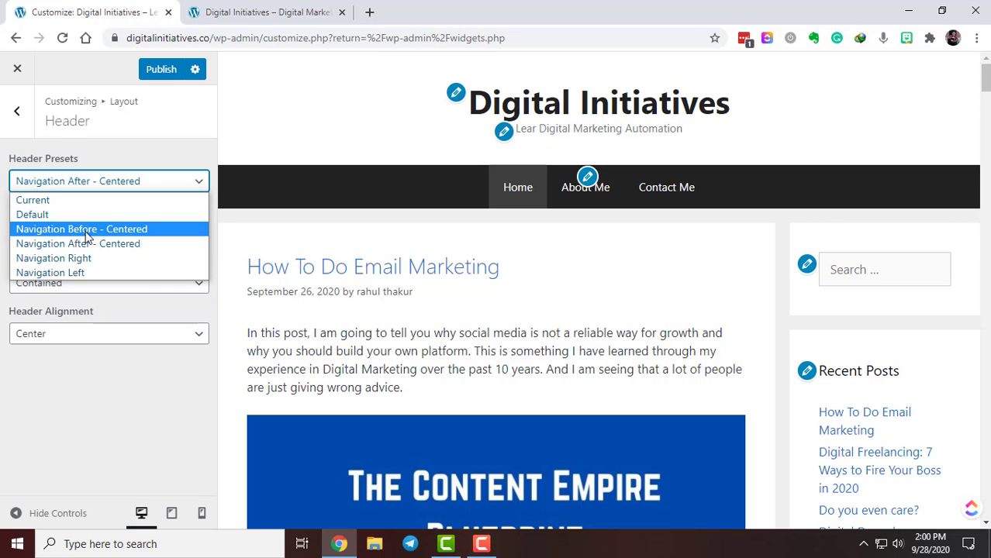
left_click(79, 216)
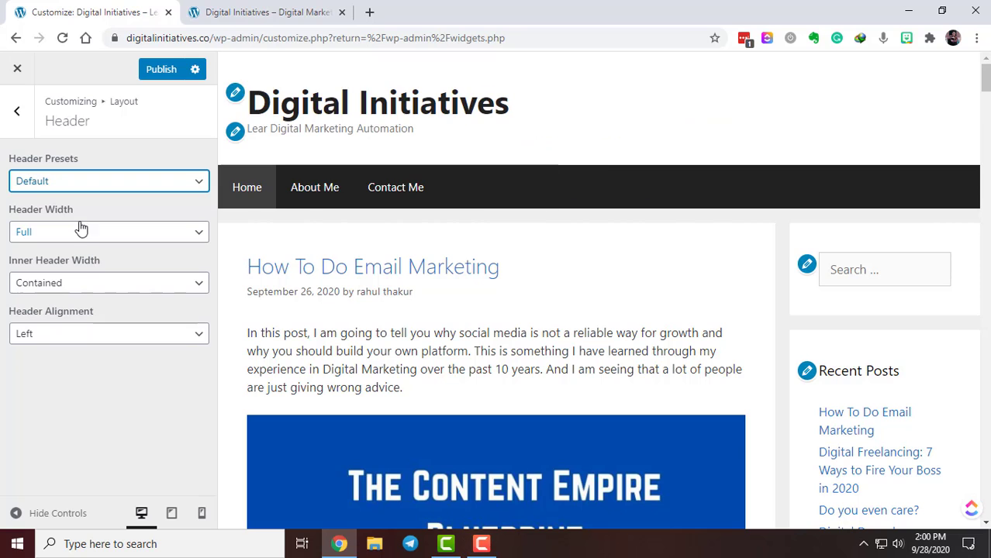
left_click(45, 506)
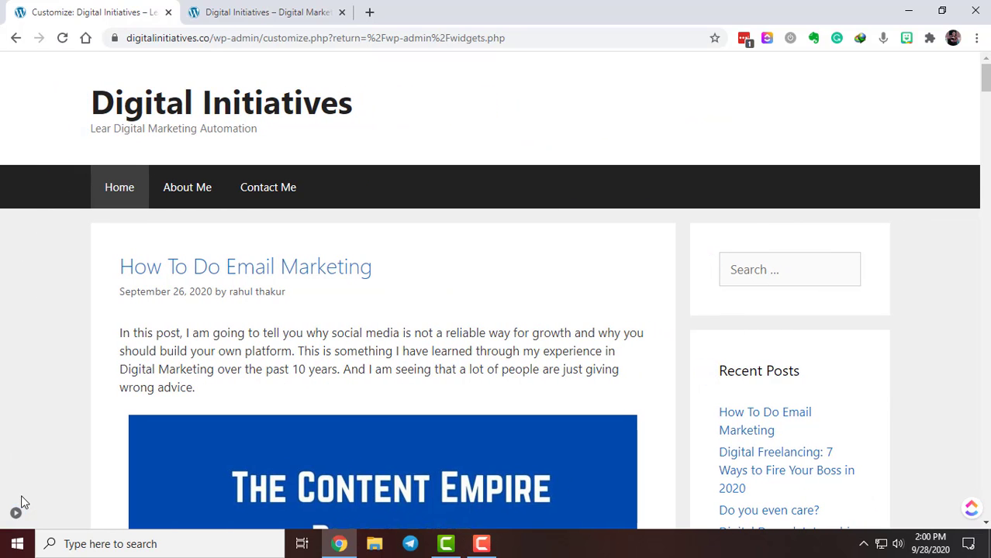
left_click(16, 511)
left_click(71, 236)
left_click(75, 237)
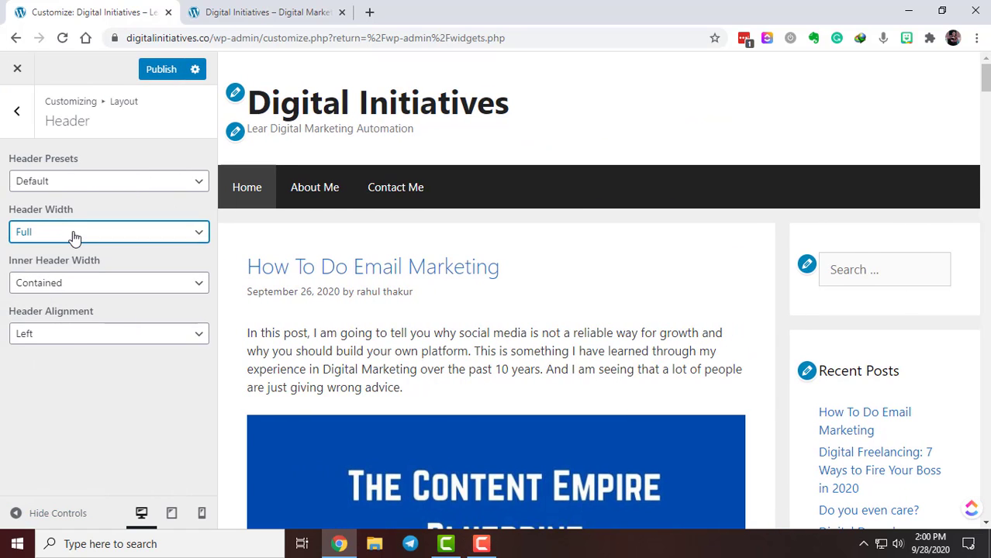
Step: Try the Full inner header width and preview the page with the customizer controls hidden
left_click(76, 288)
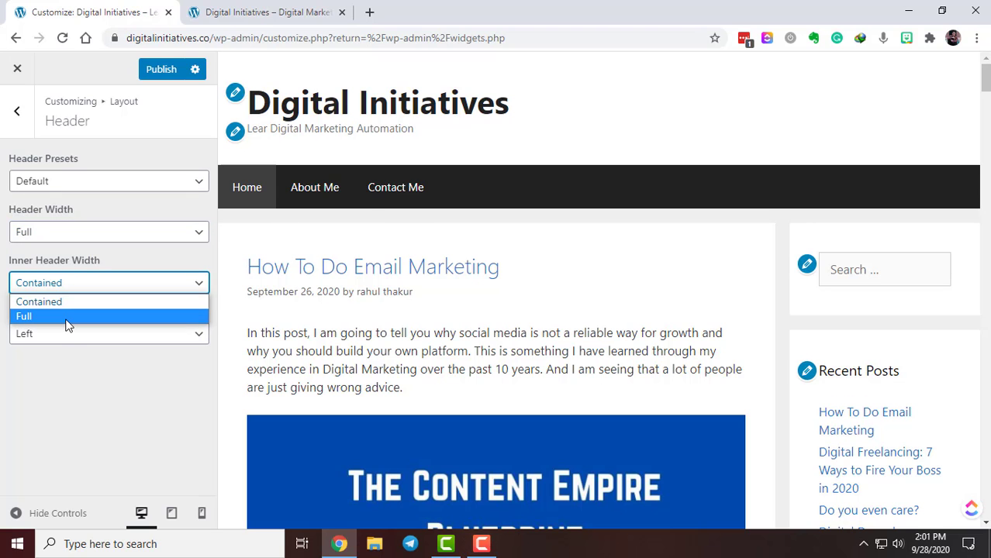
left_click(66, 318)
left_click(31, 514)
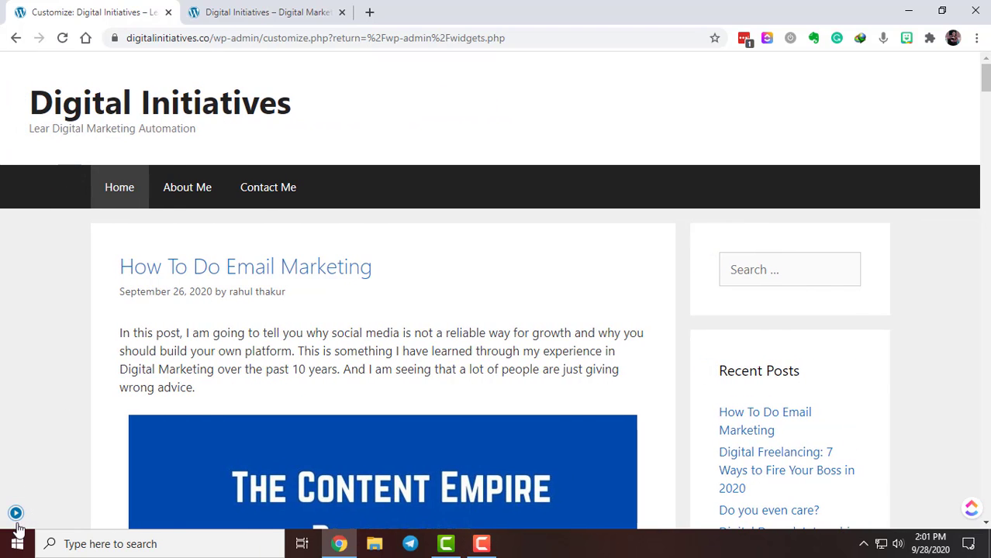
left_click(16, 514)
Step: Set the header alignment to Center and preview the page with the controls hidden
left_click(53, 335)
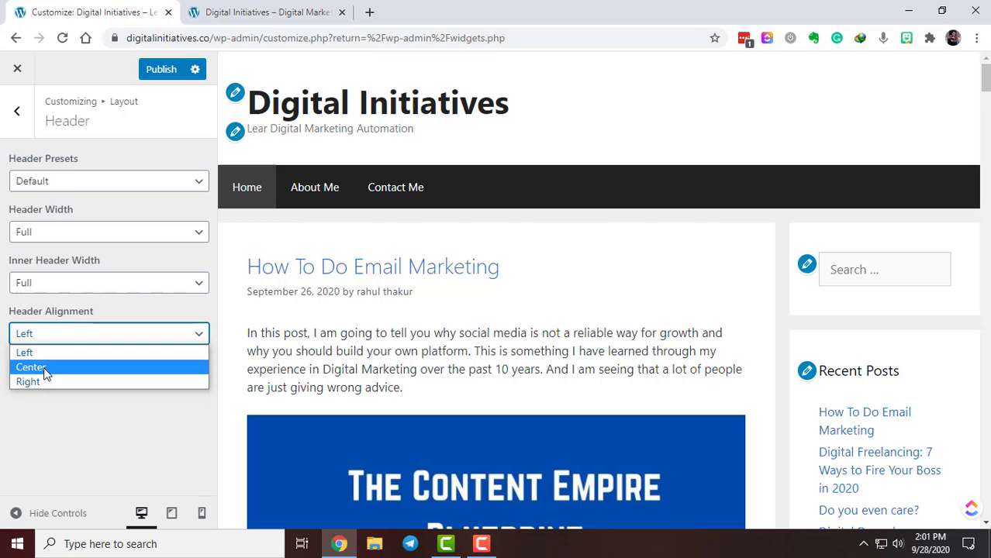
left_click(45, 372)
left_click(58, 183)
left_click(49, 515)
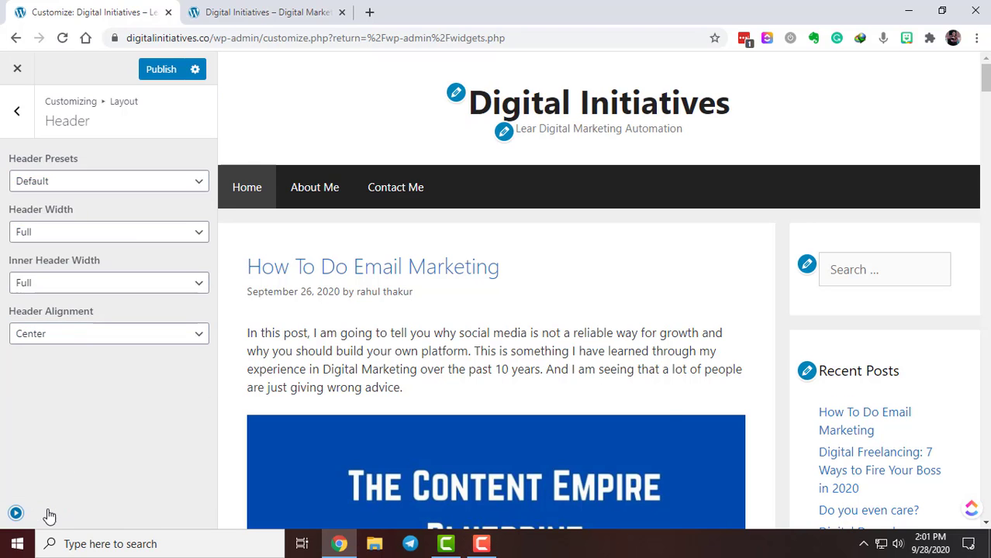
left_click(16, 513)
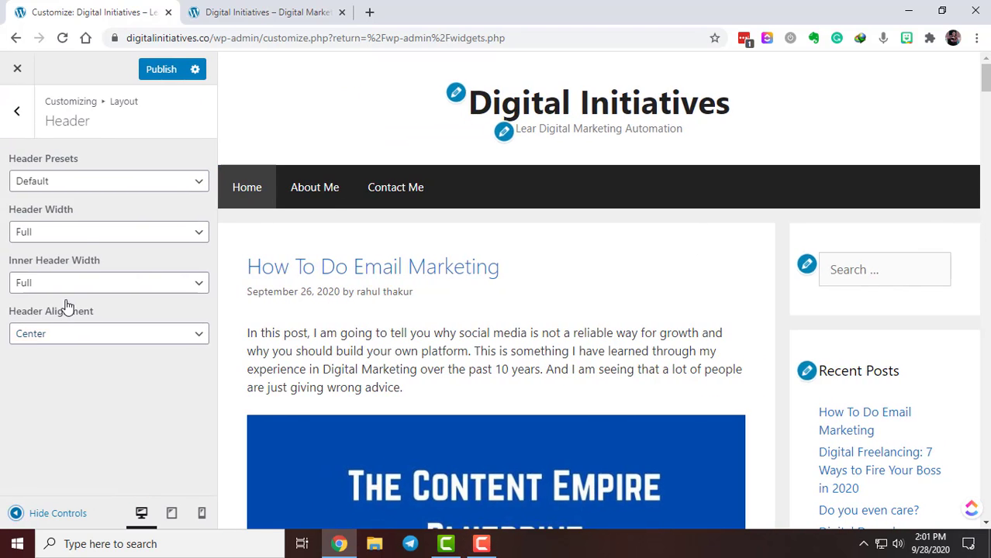
Step: Set both the header width and the inner header width to Contained
left_click(81, 233)
left_click(83, 266)
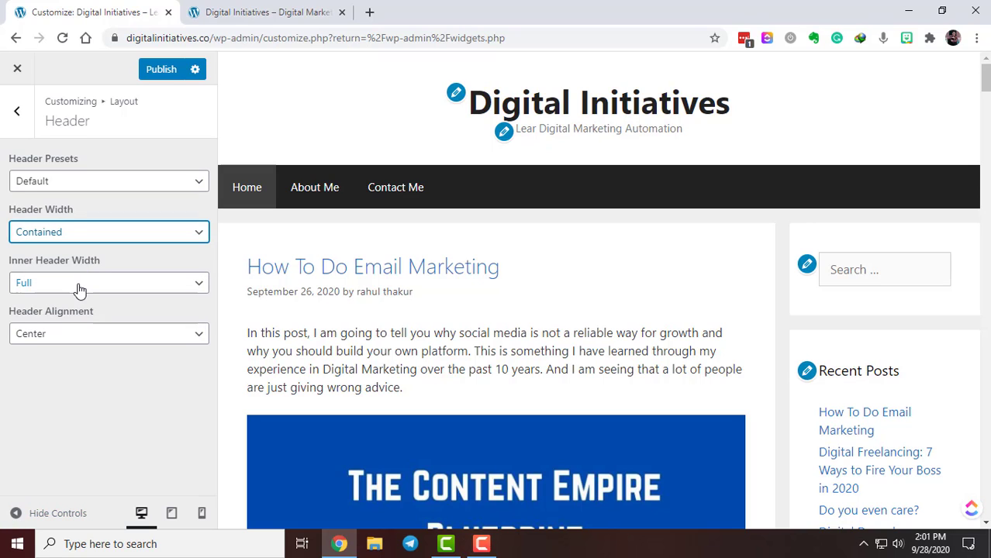
left_click(79, 285)
left_click(82, 302)
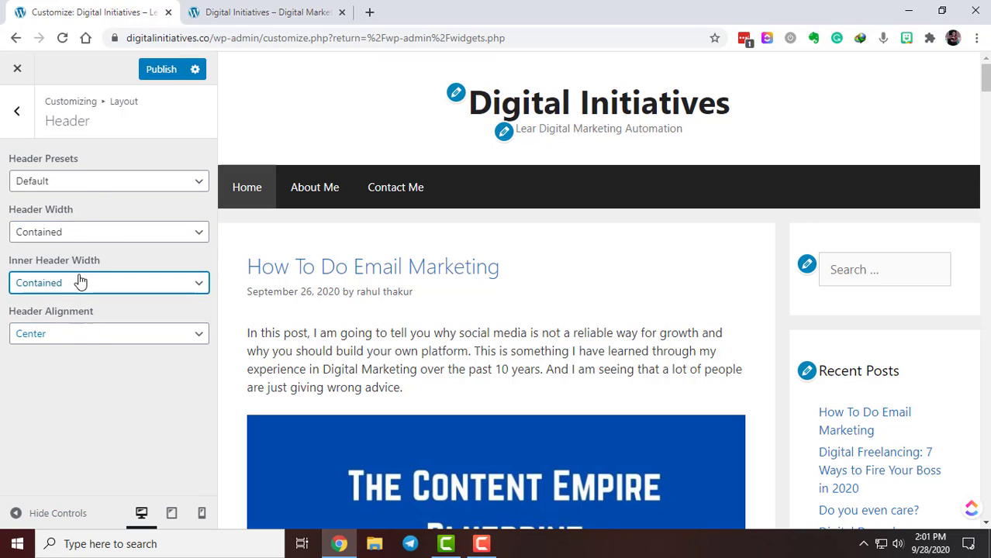
Step: Apply the Navigation After - Centered header preset and check the page in a preview without controls
left_click(89, 182)
left_click(87, 244)
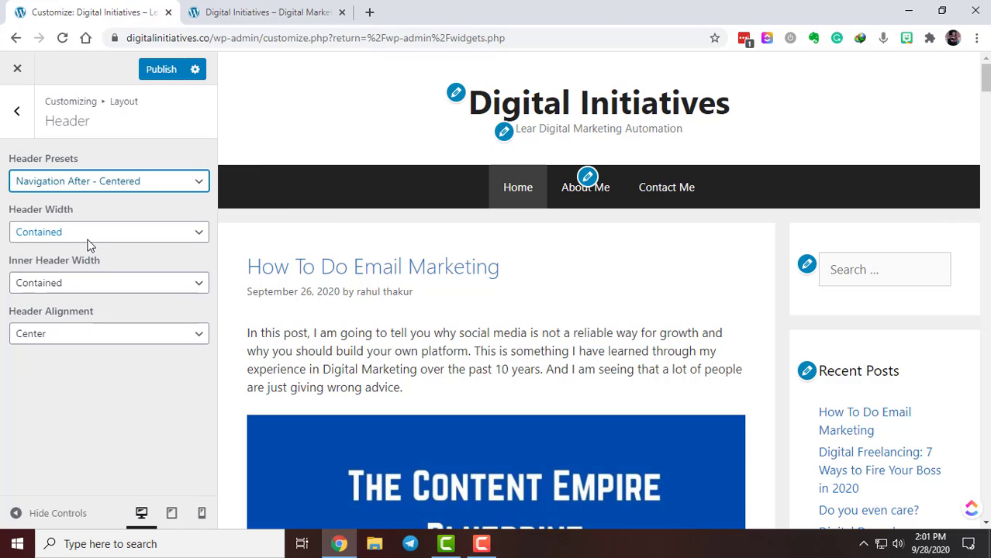
left_click(17, 514)
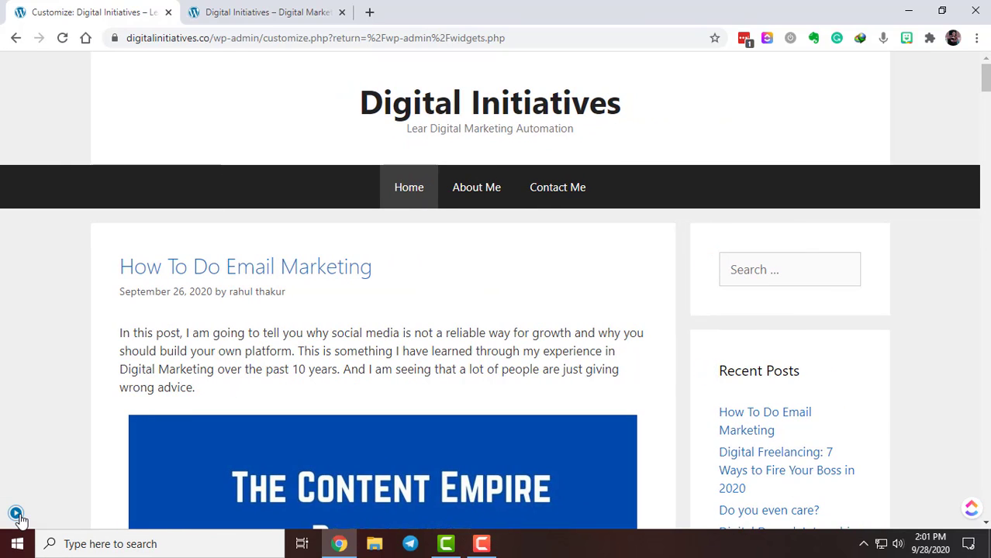
left_click(17, 514)
left_click(17, 514)
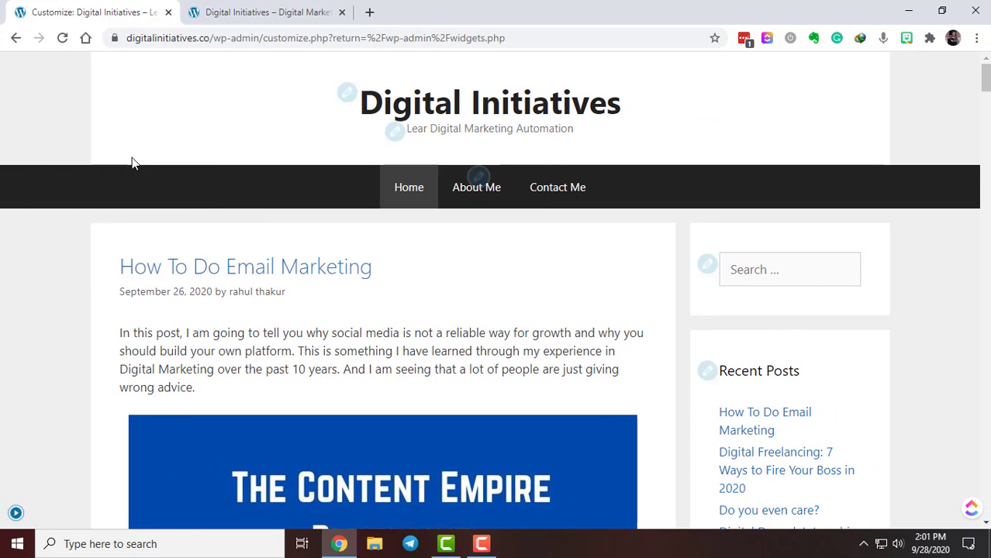
left_click(16, 513)
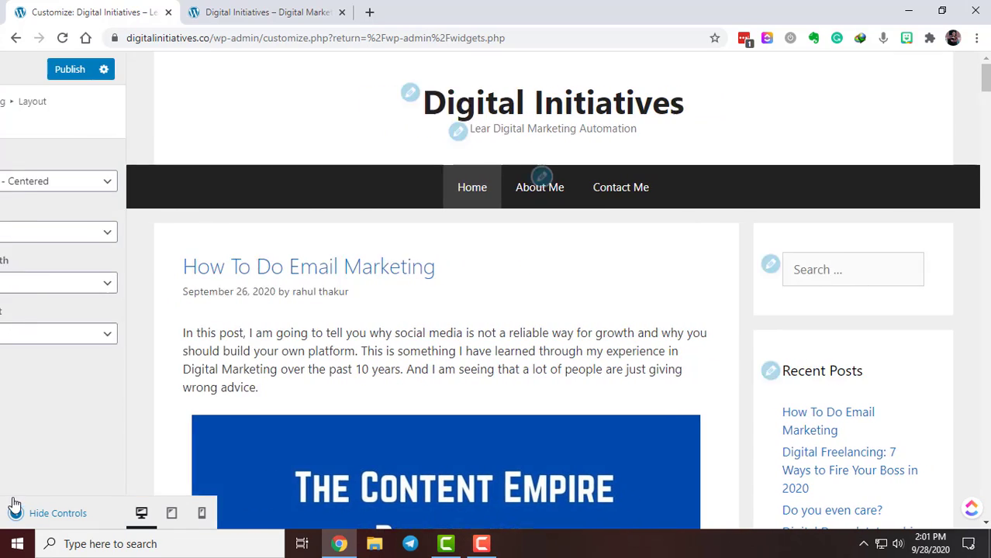
left_click(39, 513)
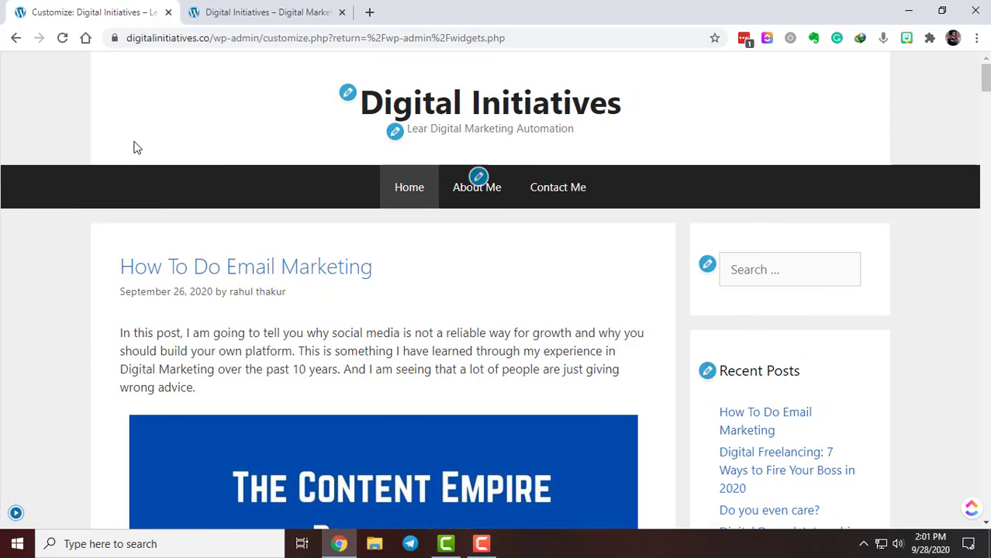
left_click(30, 513)
Step: Set the header width to Full and check the page in a preview without controls
left_click(53, 231)
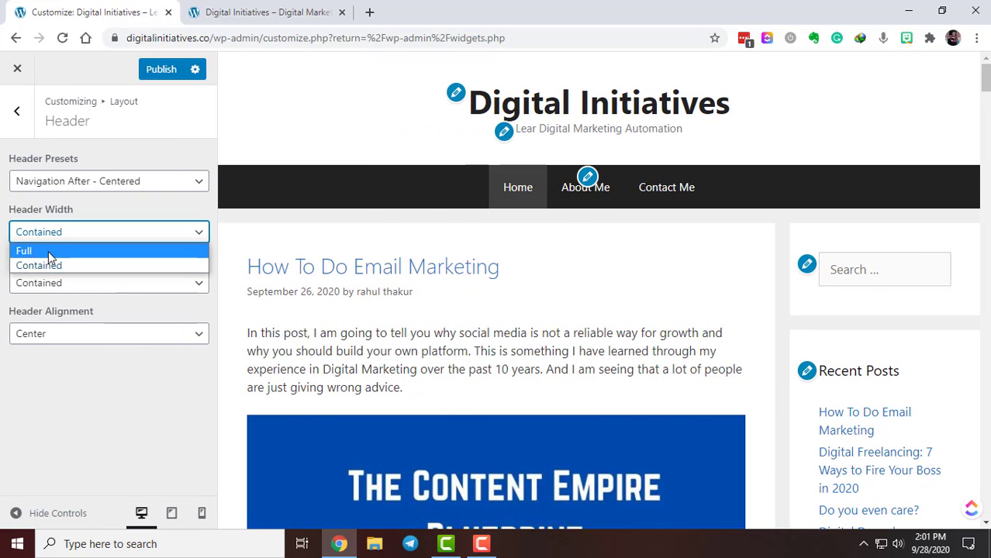
left_click(49, 250)
left_click(14, 512)
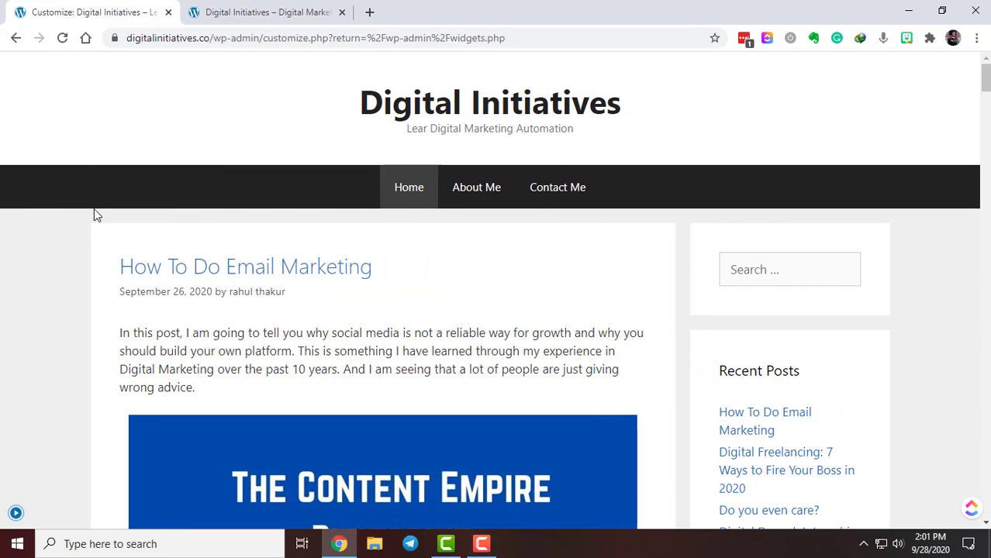
left_click(29, 513)
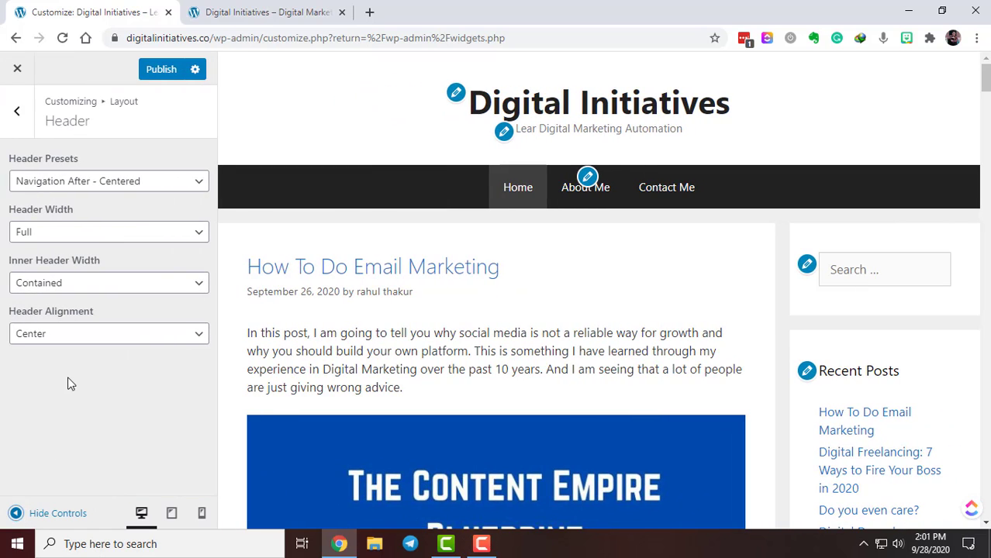
left_click(28, 511)
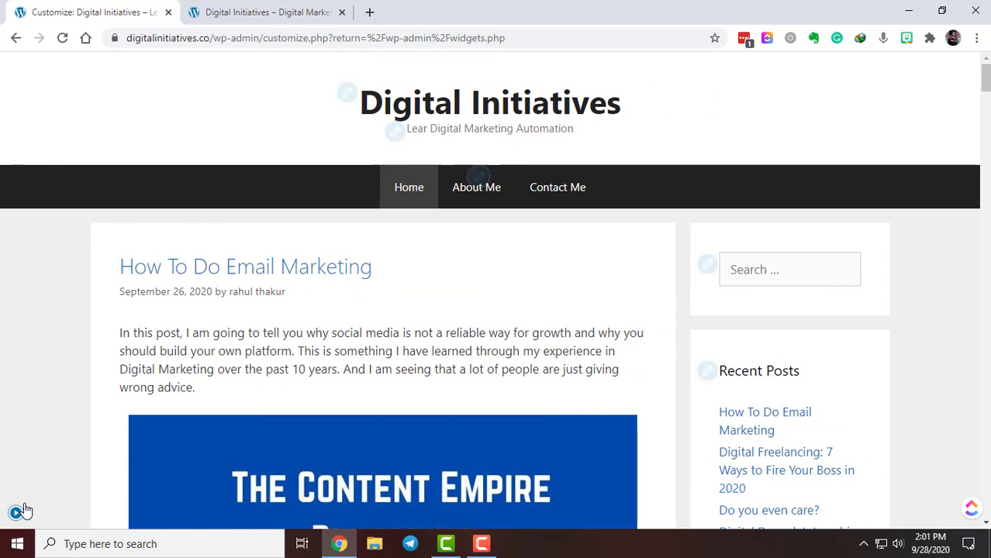
left_click(23, 509)
left_click(28, 502)
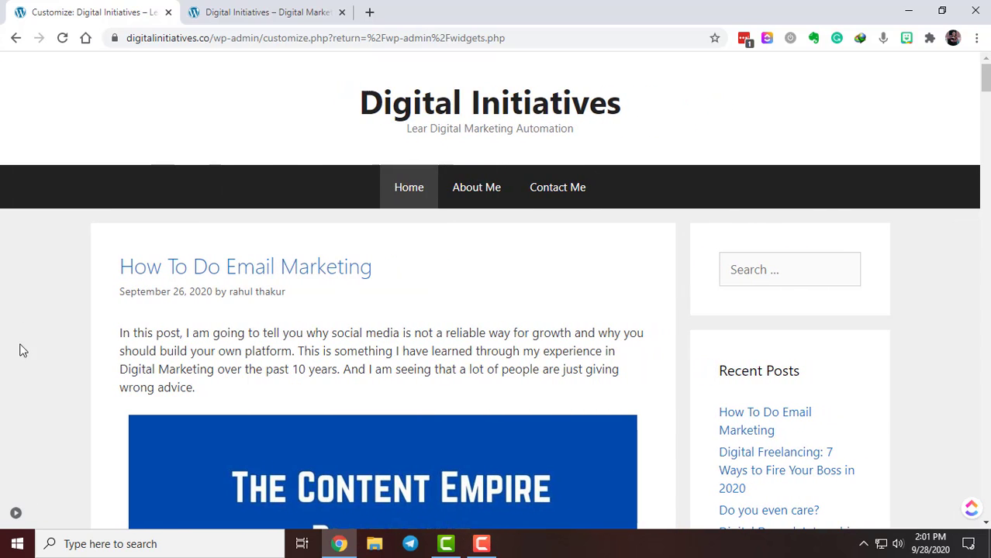
left_click(16, 513)
Step: Open the Primary Navigation layout settings and examine the navigation bar in a preview without controls
left_click(20, 113)
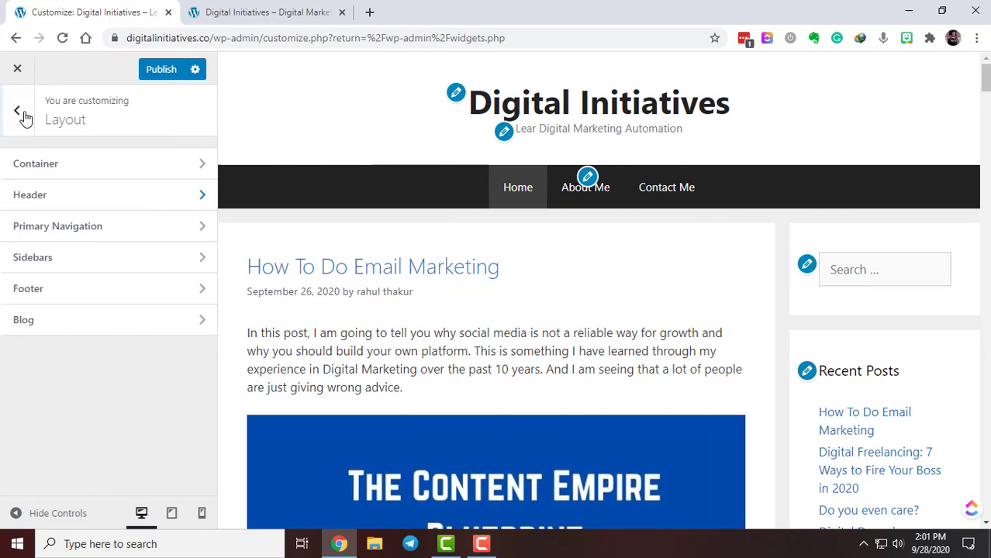
left_click(52, 235)
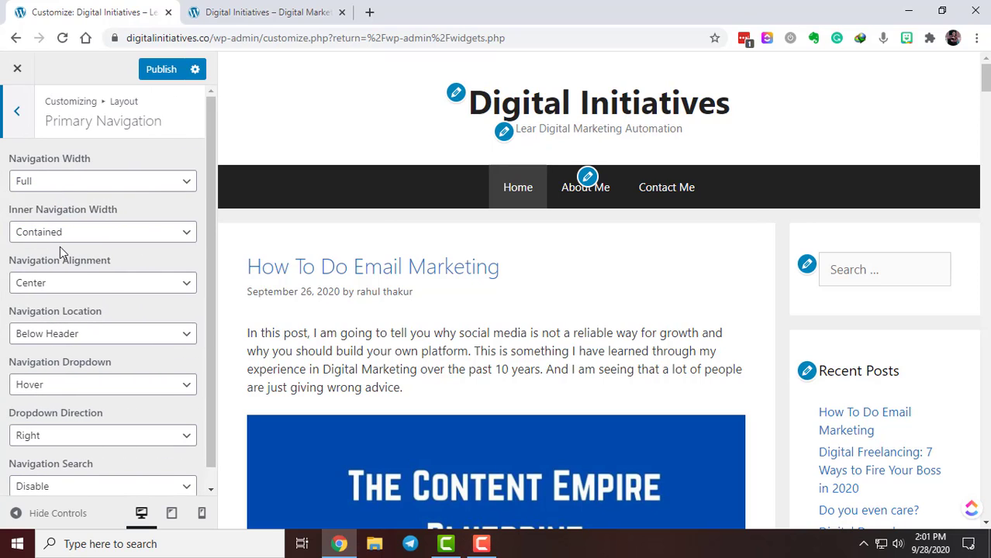
left_click(23, 514)
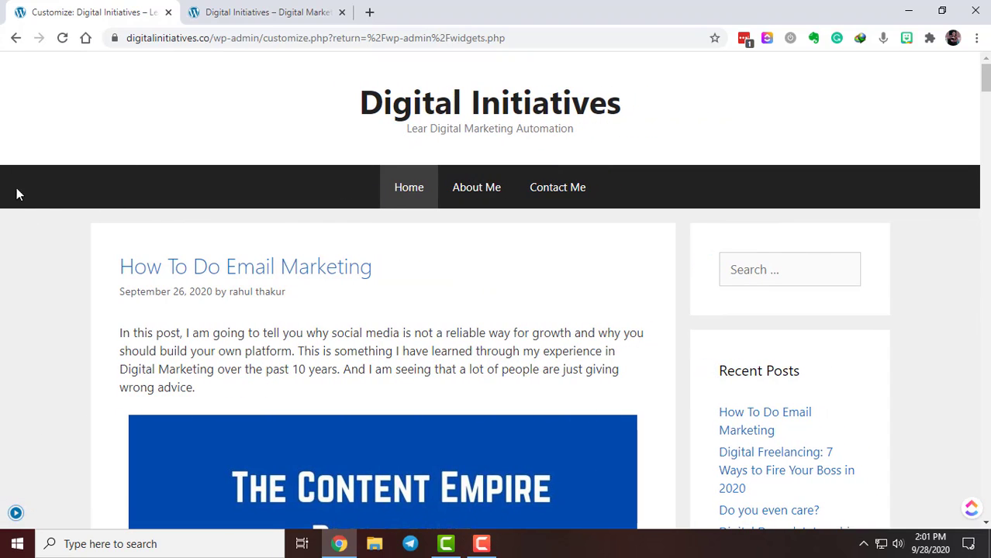
left_click(15, 511)
scroll(134, 305, "down", 1)
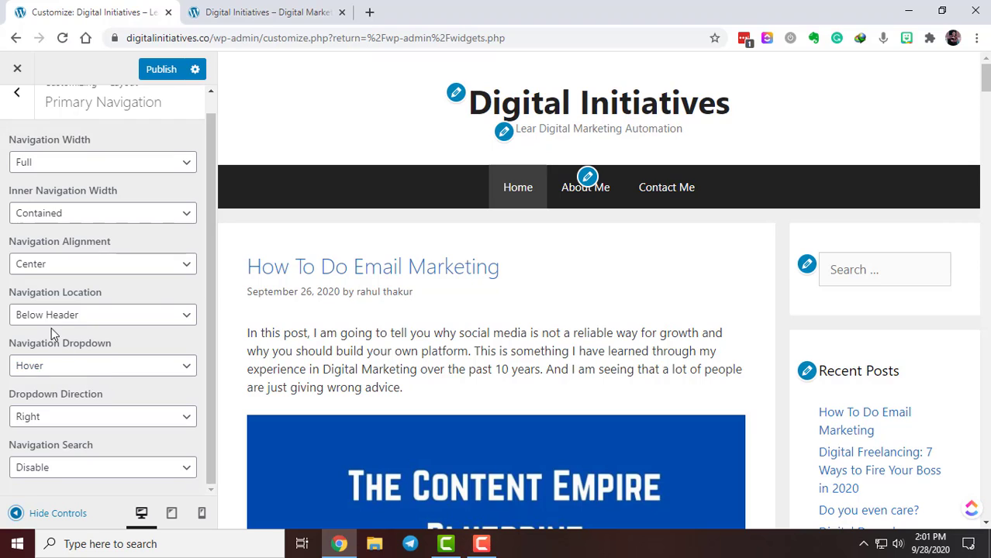
Step: Try the Above Header navigation location and return it to Below Header
left_click(66, 314)
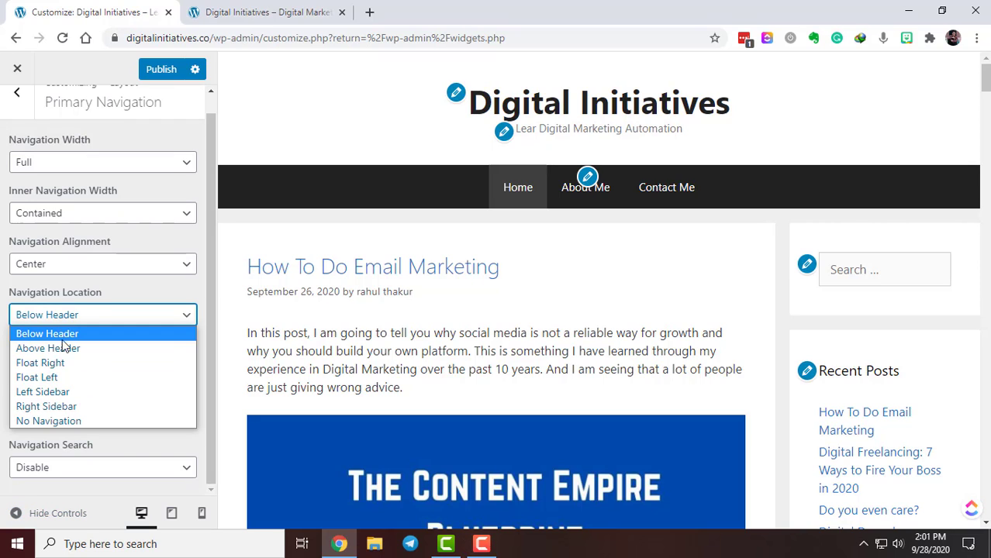
left_click(67, 347)
left_click(90, 316)
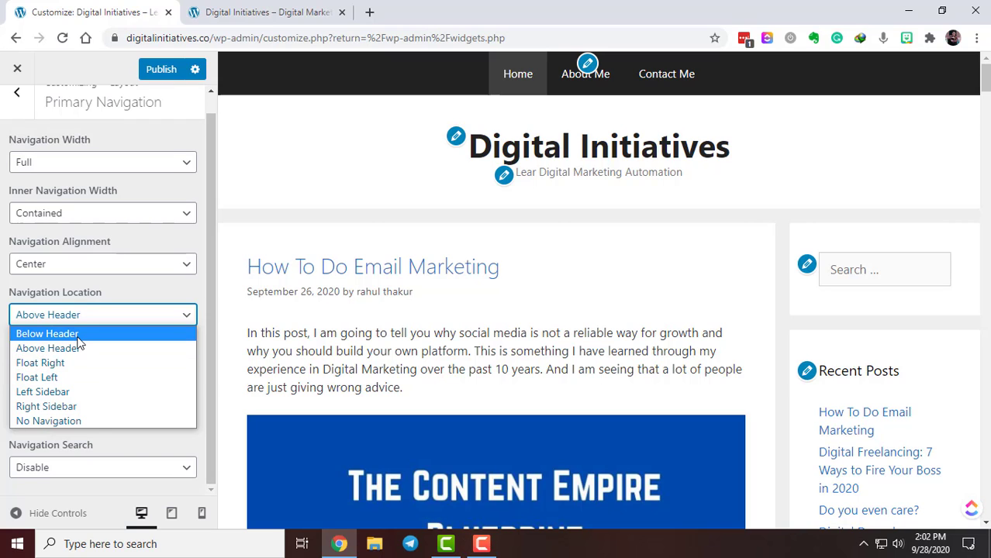
left_click(81, 334)
Step: Try the Float Right and Float Left navigation locations in the page preview
left_click(85, 314)
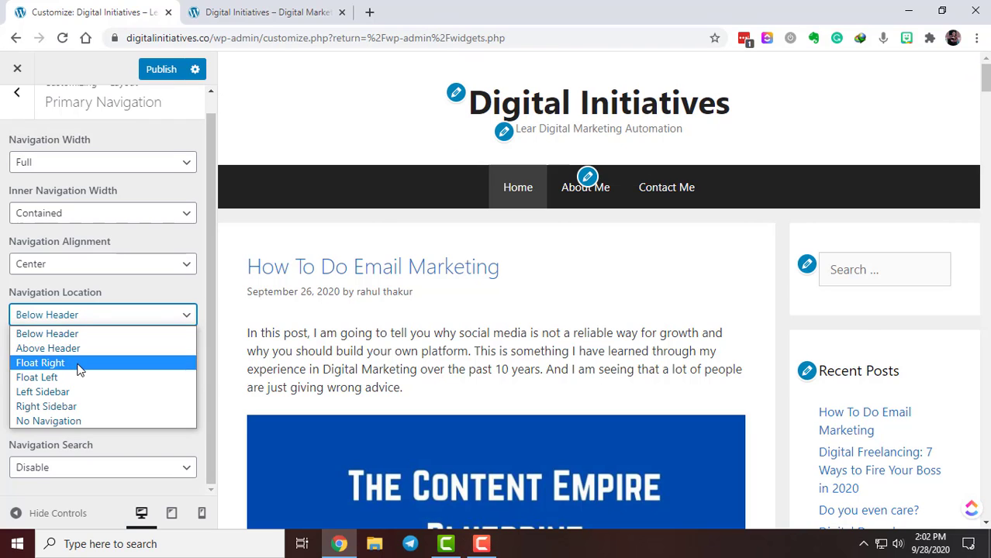
left_click(85, 361)
left_click(103, 318)
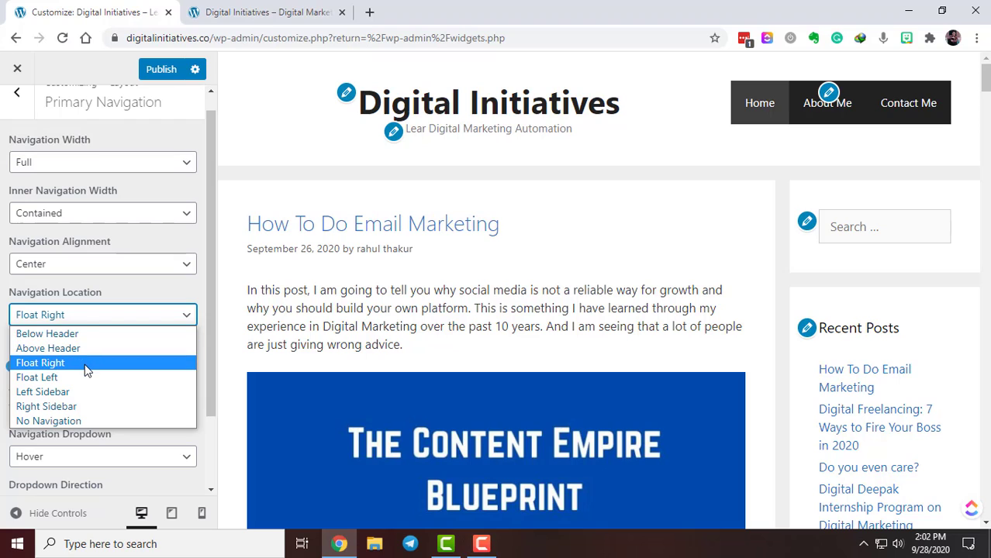
left_click(81, 375)
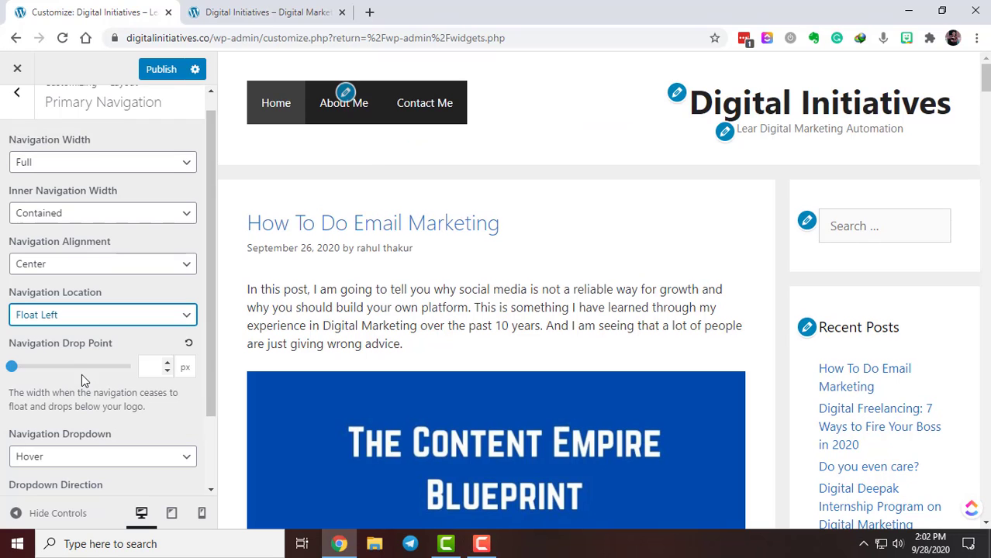
Step: Try the Left Sidebar navigation location in a preview without controls and return the location to Below Header
left_click(102, 321)
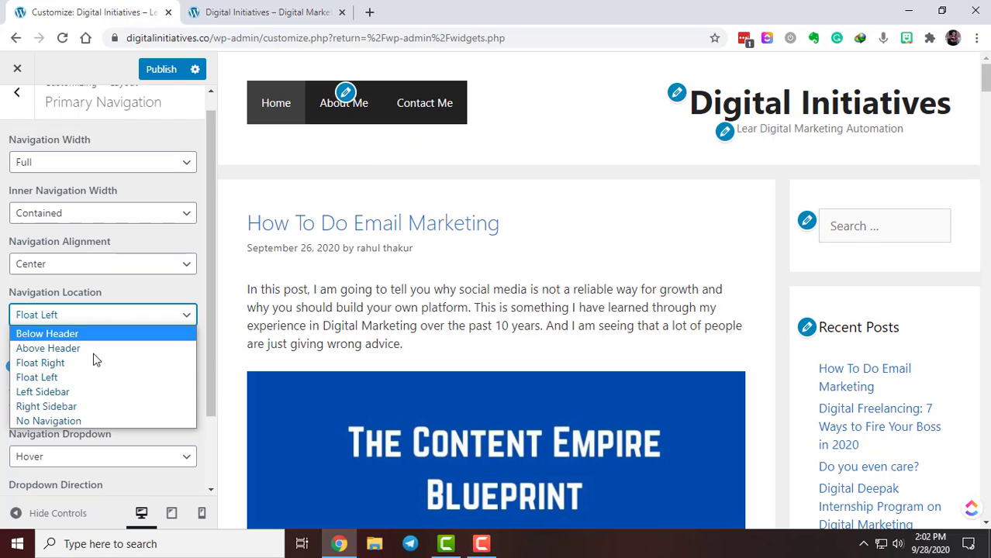
left_click(81, 392)
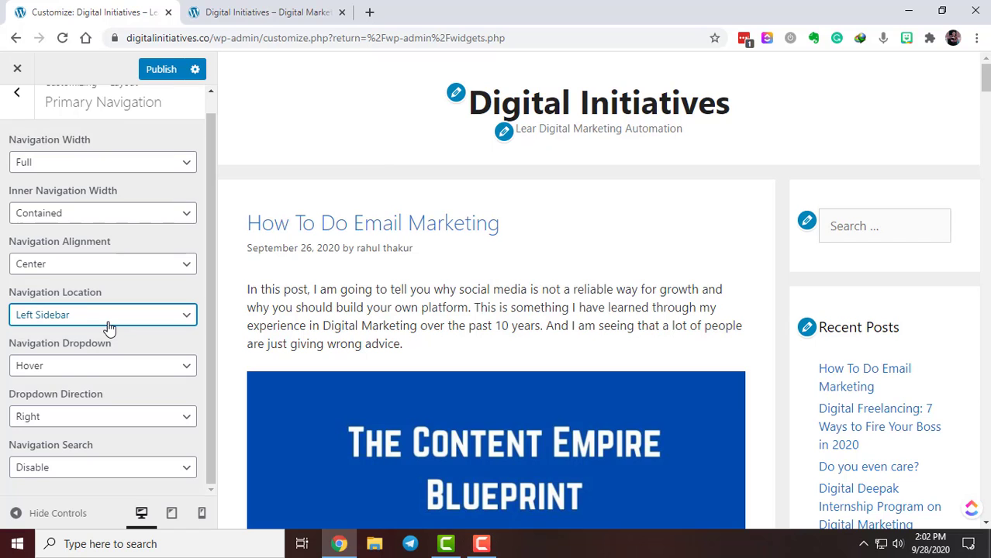
left_click(17, 514)
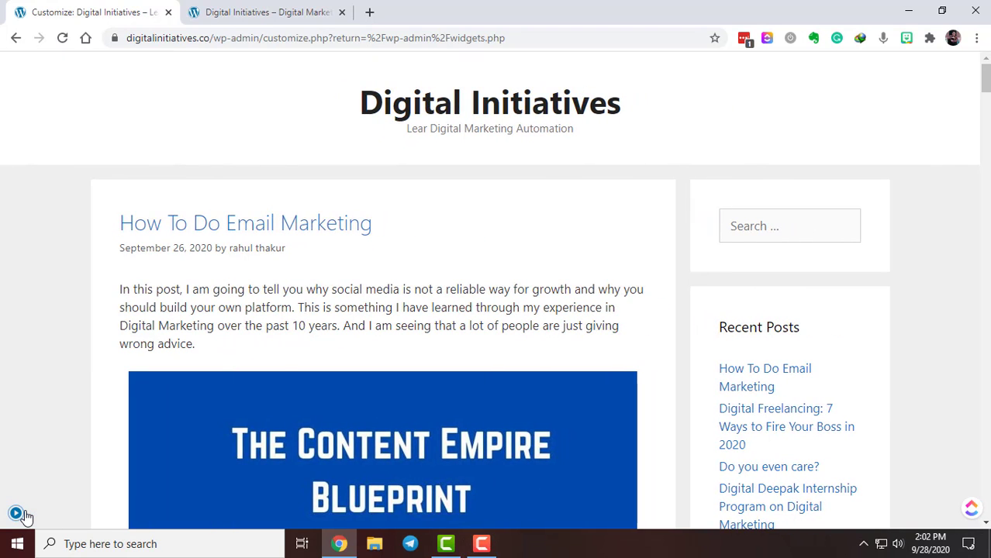
left_click(21, 514)
left_click(64, 316)
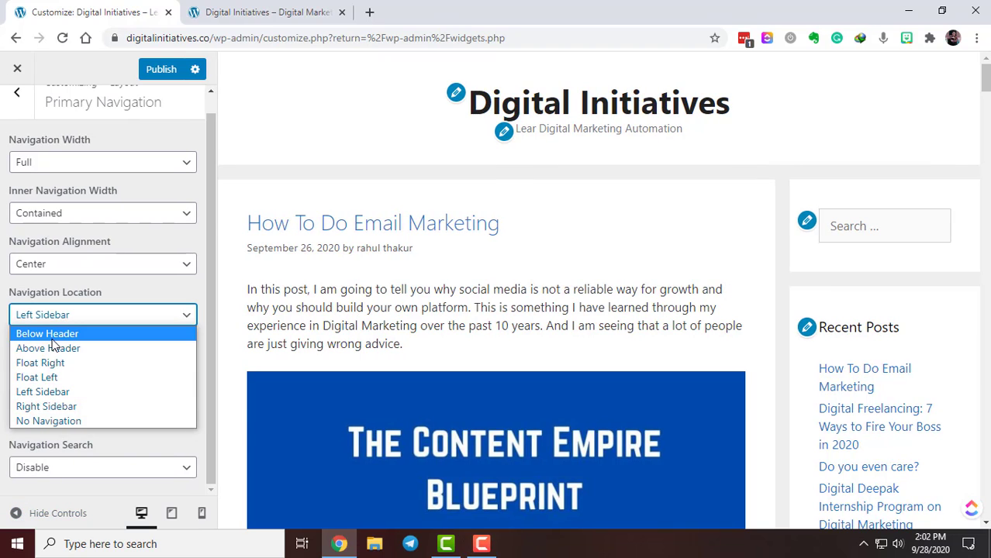
left_click(52, 337)
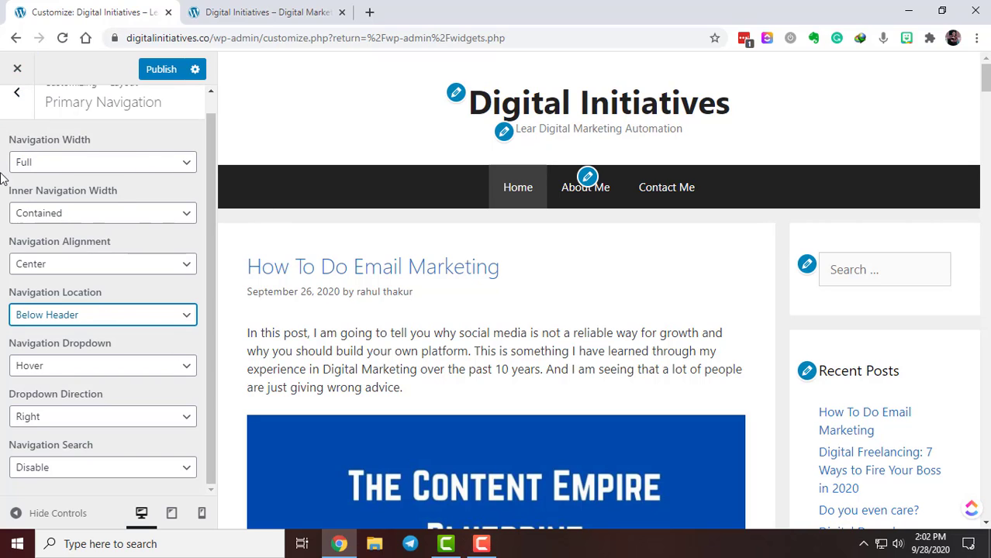
Step: Open the Sidebars layout settings and publish the customizer changes
left_click(17, 92)
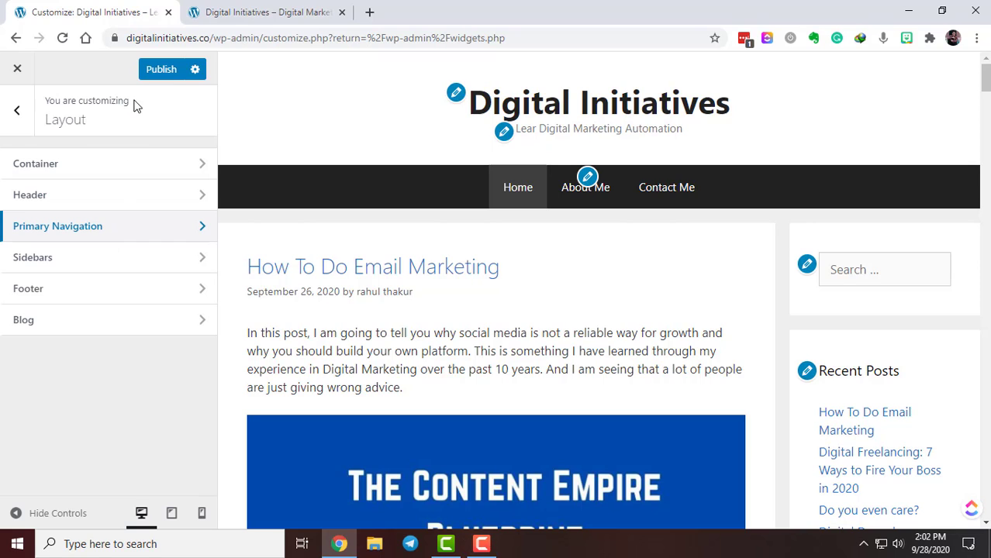
left_click(118, 263)
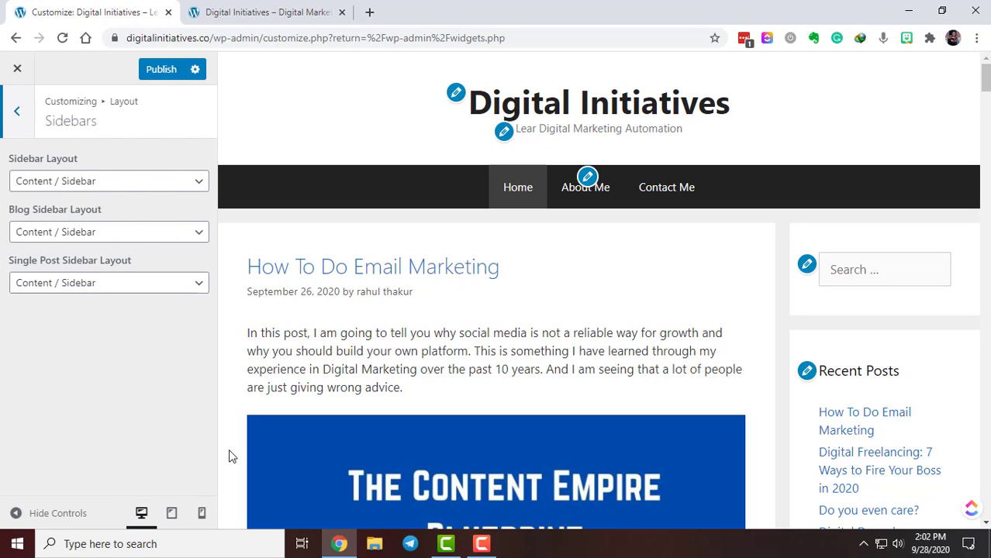
left_click(152, 71)
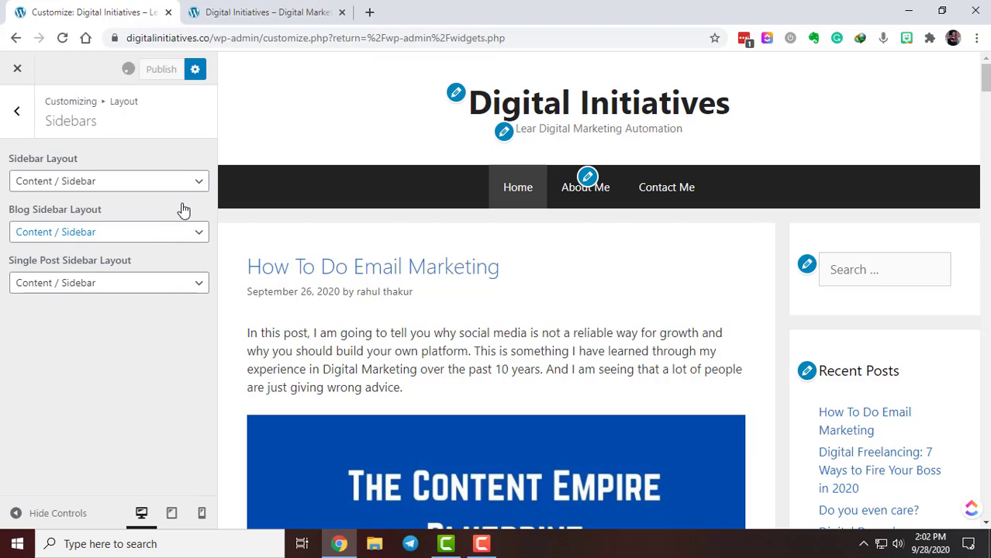
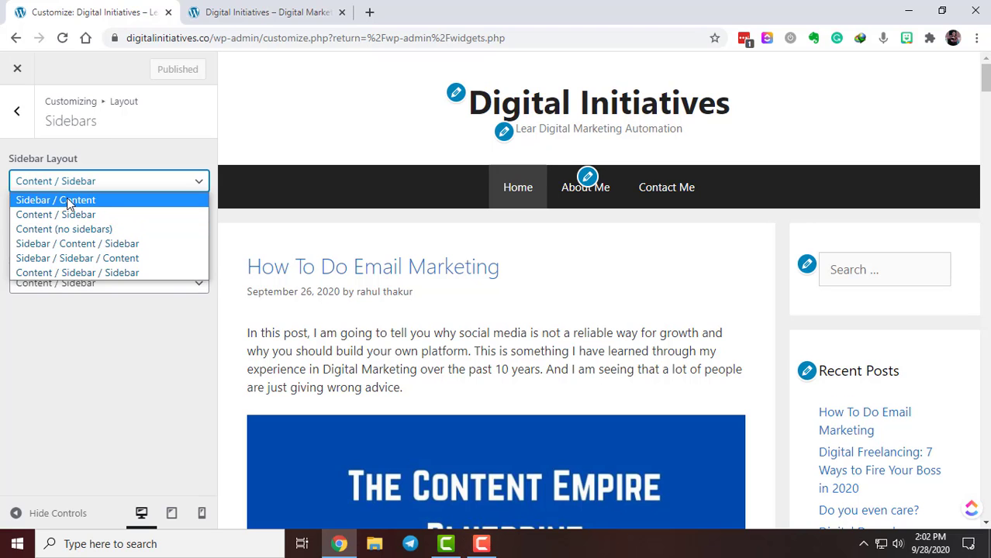
Step: Set the general Sidebar Layout to Sidebar / Content and check the page preview with the customizer controls hidden
left_click(67, 198)
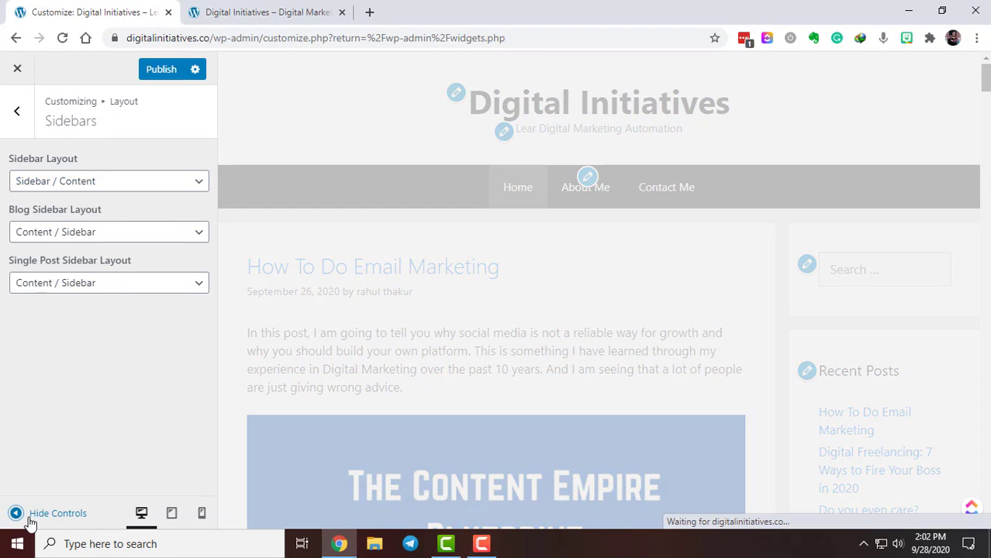
left_click(31, 515)
left_click(16, 514)
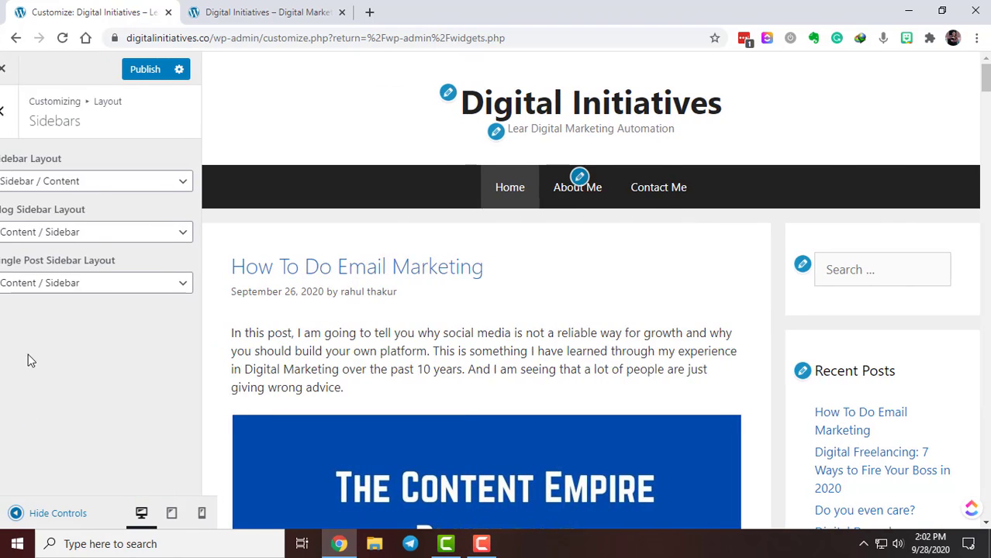
left_click(67, 180)
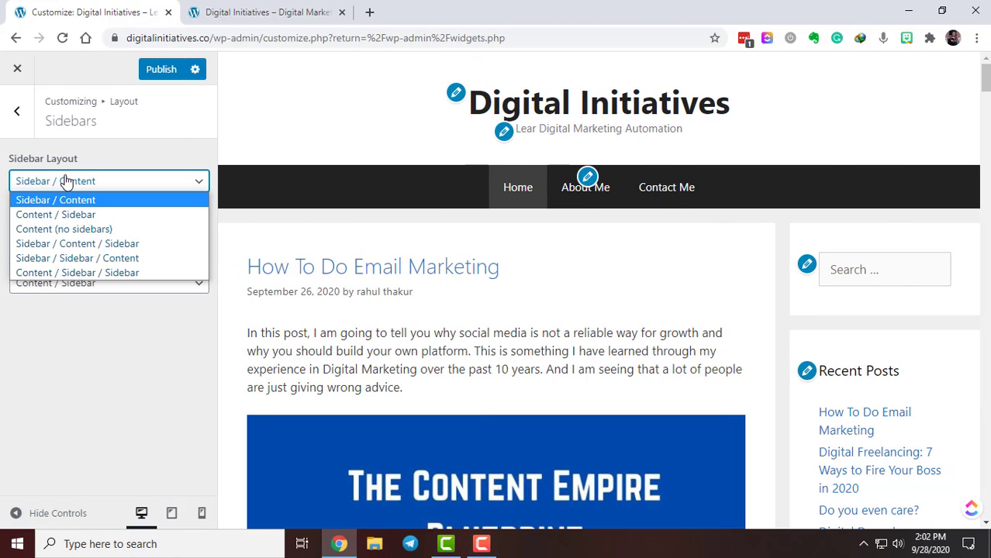
left_click(66, 180)
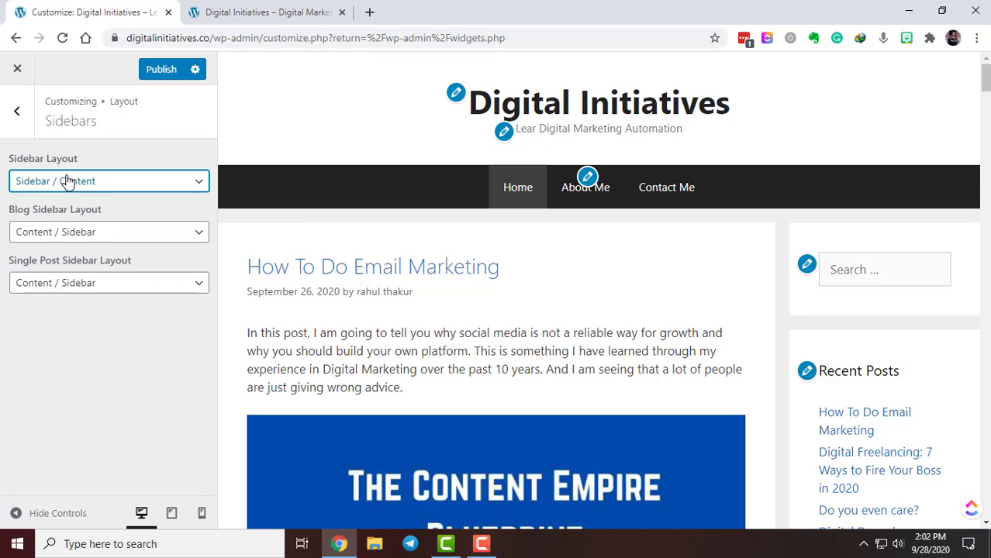
Step: Set the Blog Sidebar Layout to Sidebar / Content and check the blog page in a preview without controls
left_click(76, 240)
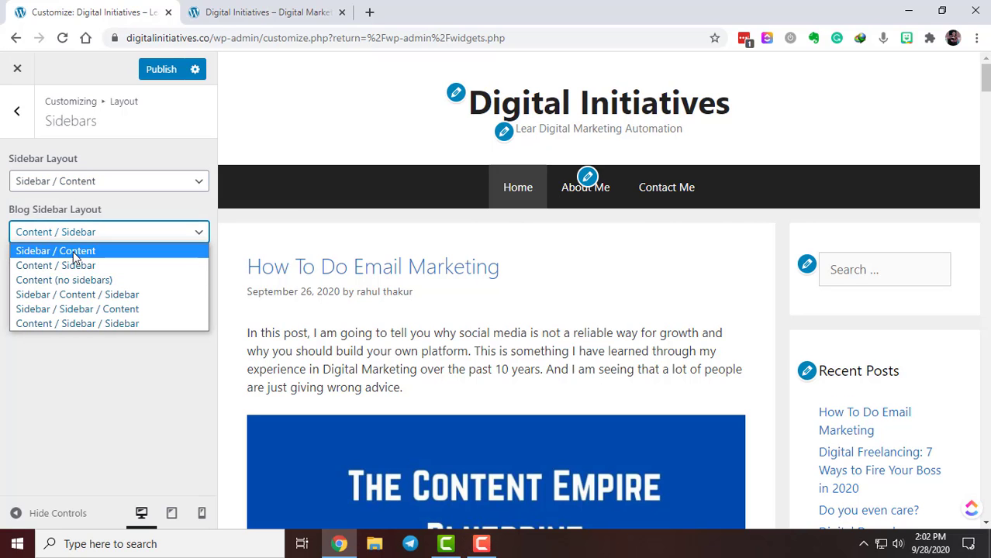
left_click(73, 248)
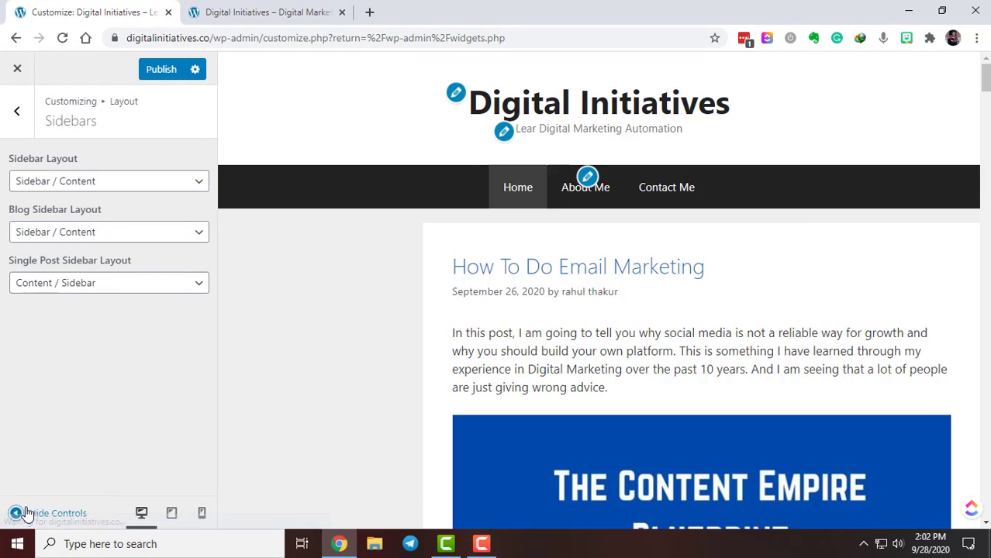
left_click(16, 513)
left_click(15, 513)
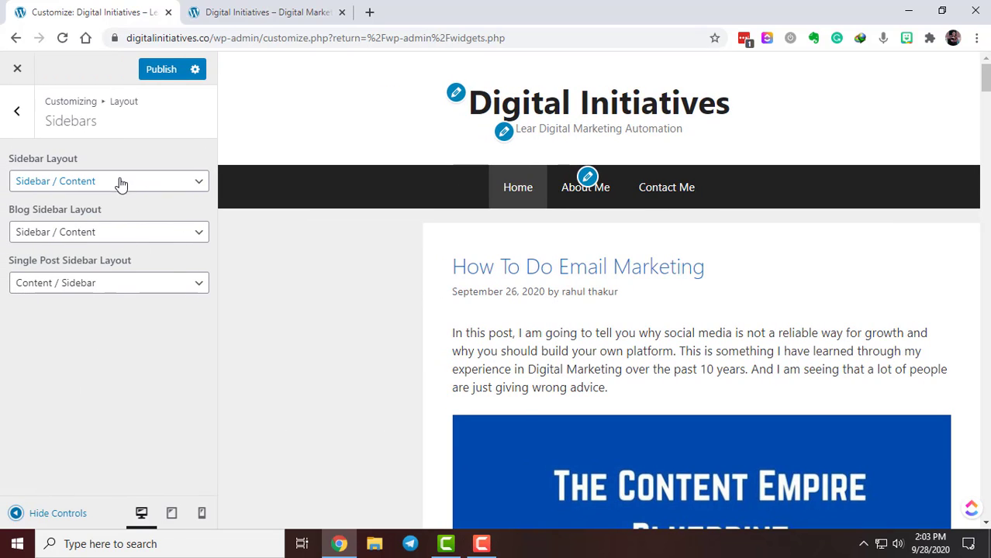
Step: Examine the blog's sidebar placement in the preview without controls, and view the live site in the other browser tab for comparison
left_click(31, 512)
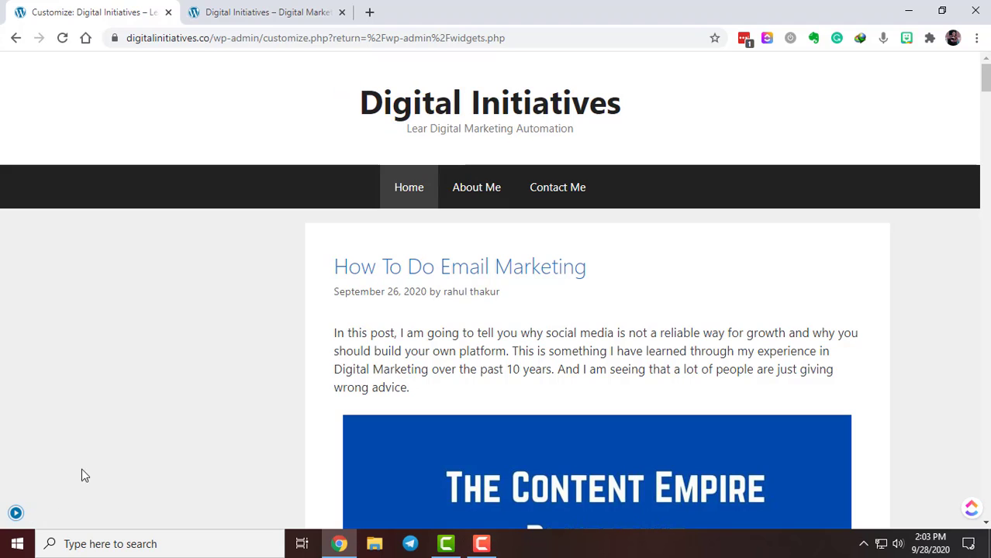
left_click(15, 513)
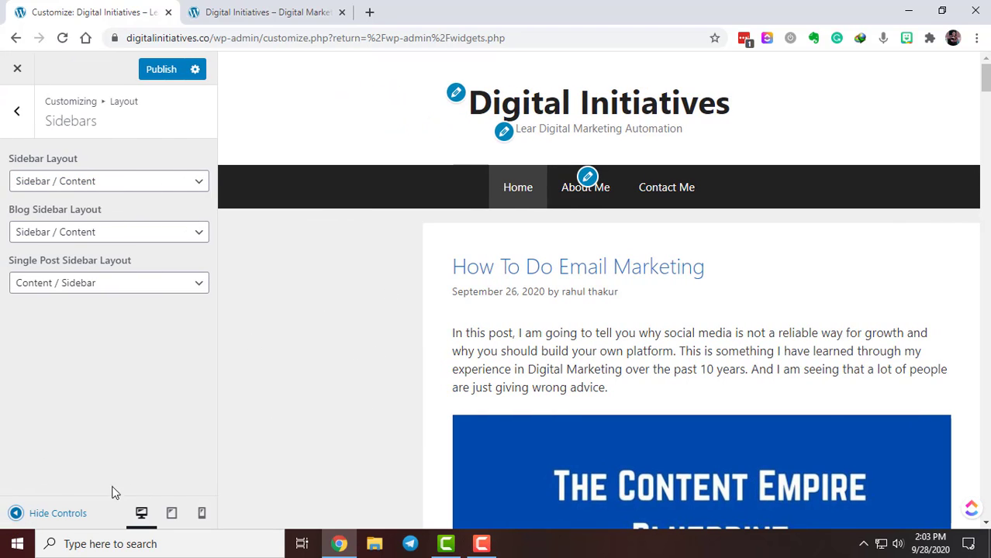
left_click(32, 515)
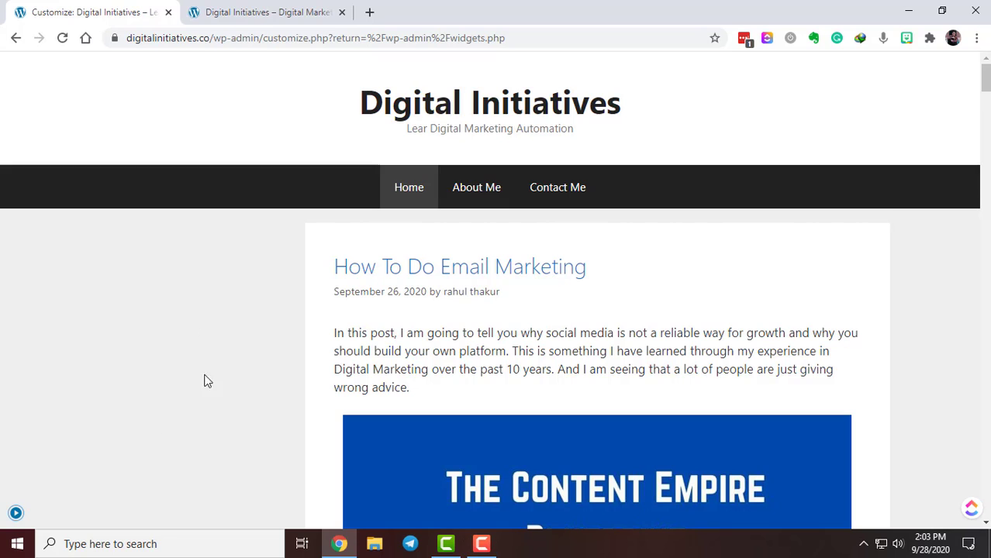
left_click(15, 513)
left_click(267, 9)
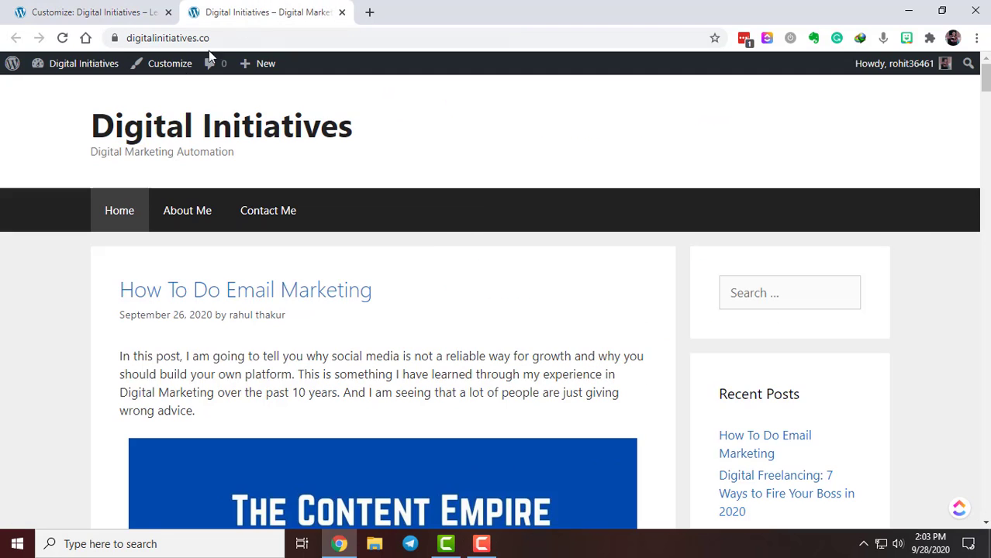
Step: Open the site's admin dashboard and go to its Widgets page
mouse_move(56, 69)
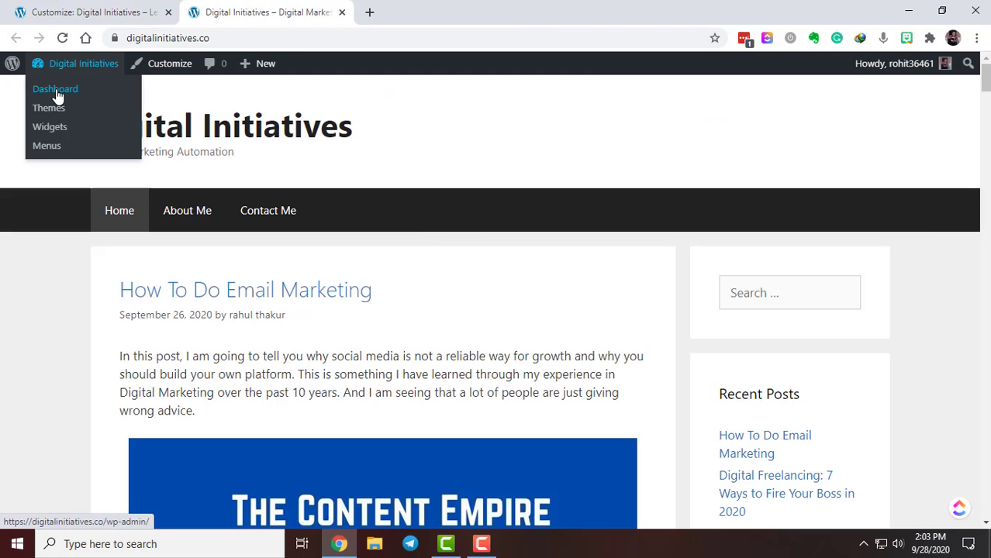
left_click(57, 94)
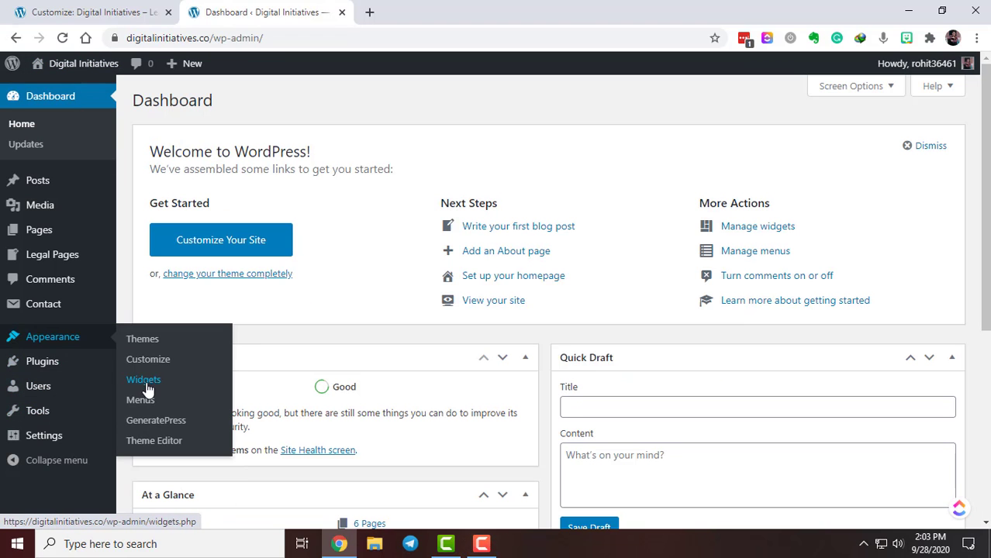
left_click(143, 379)
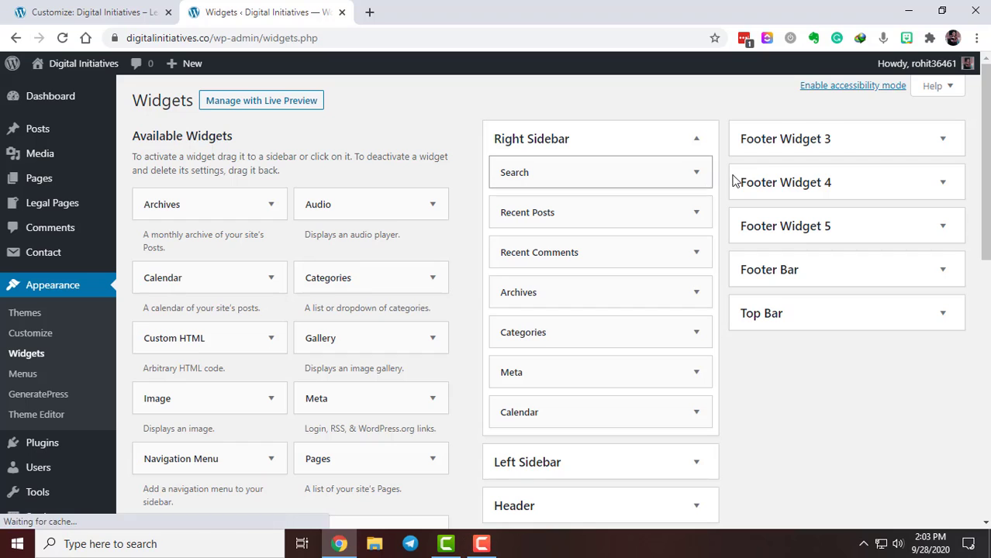
Step: Move the Calendar widget from the Right Sidebar area to the Left Sidebar area, above Custom HTML
scroll(681, 389, "down", 3)
left_click(697, 332)
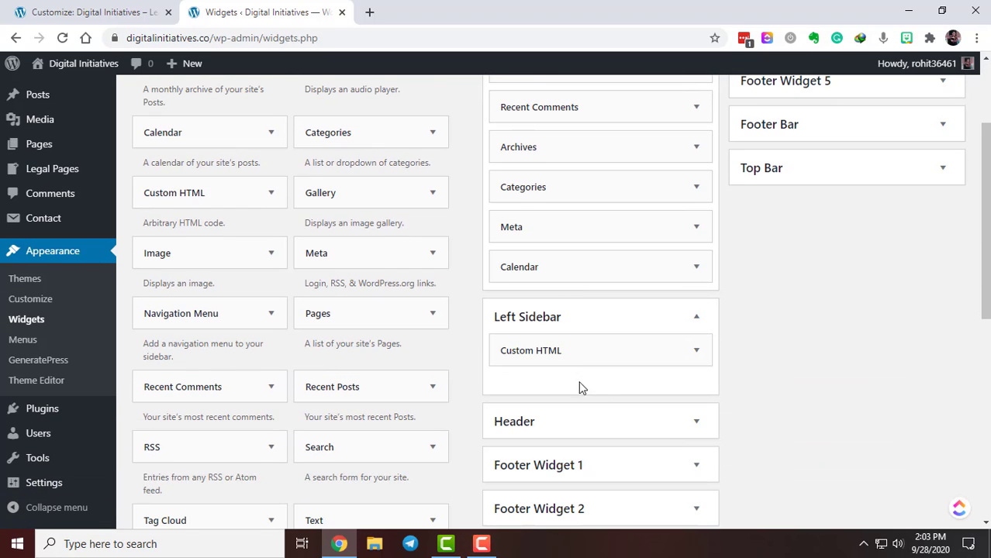
scroll(597, 379, "up", 1)
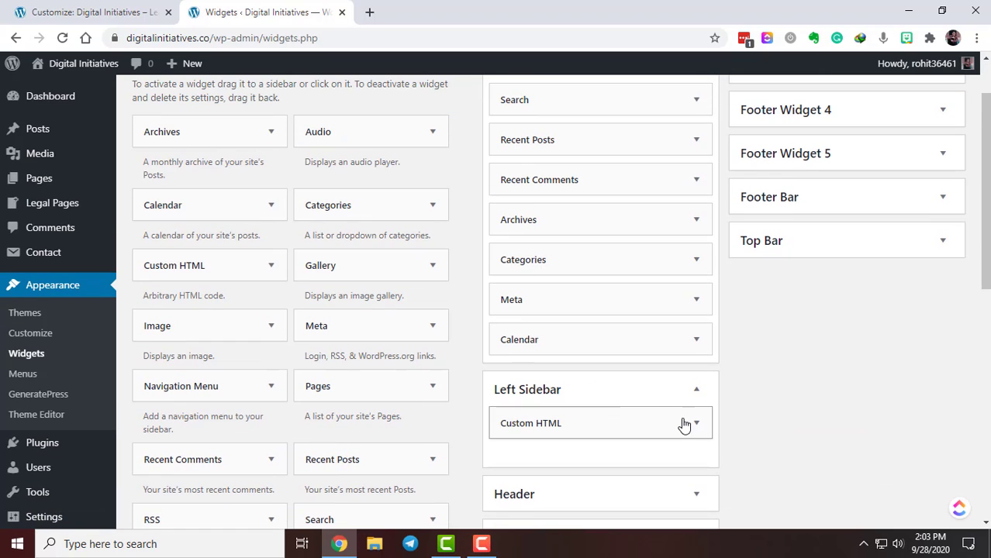
left_click_drag(610, 343, 622, 436)
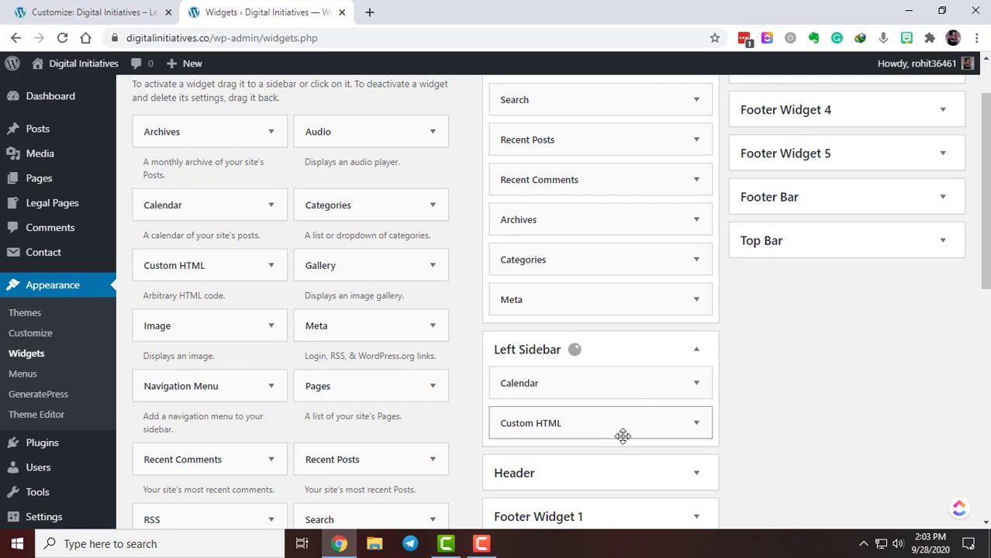
scroll(641, 404, "down", 1)
scroll(641, 405, "up", 2)
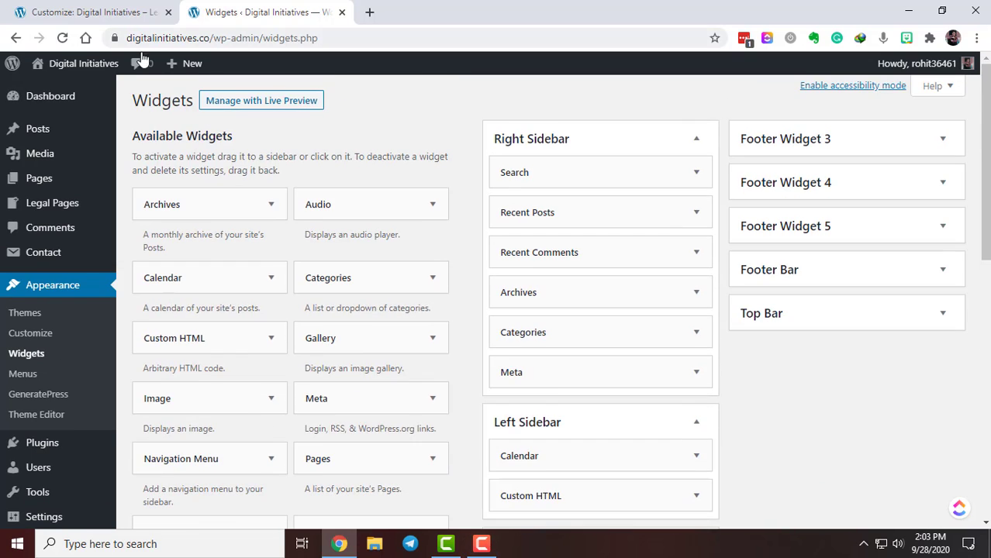
Step: Publish the pending sidebar changes in the site customizer and check the preview with the controls hidden
left_click(89, 7)
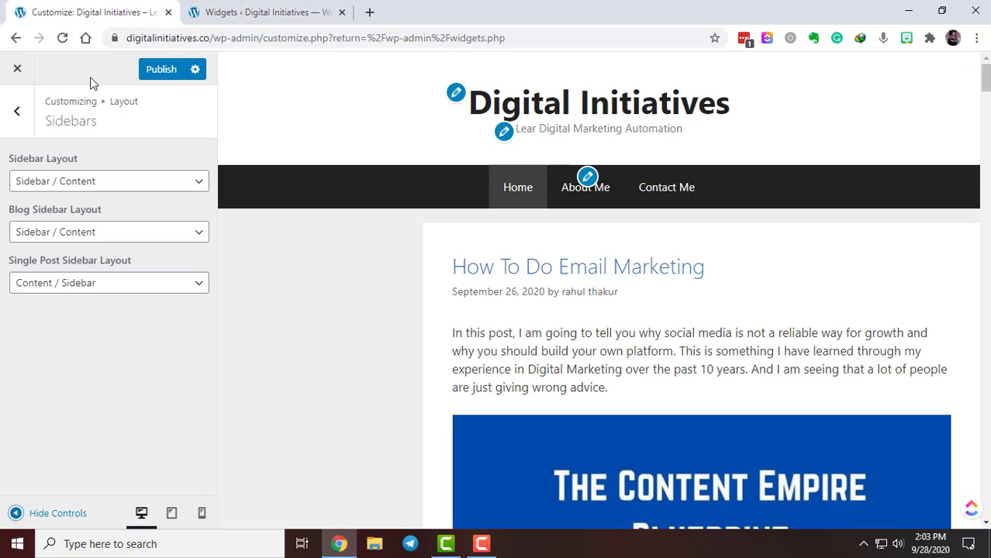
left_click(157, 70)
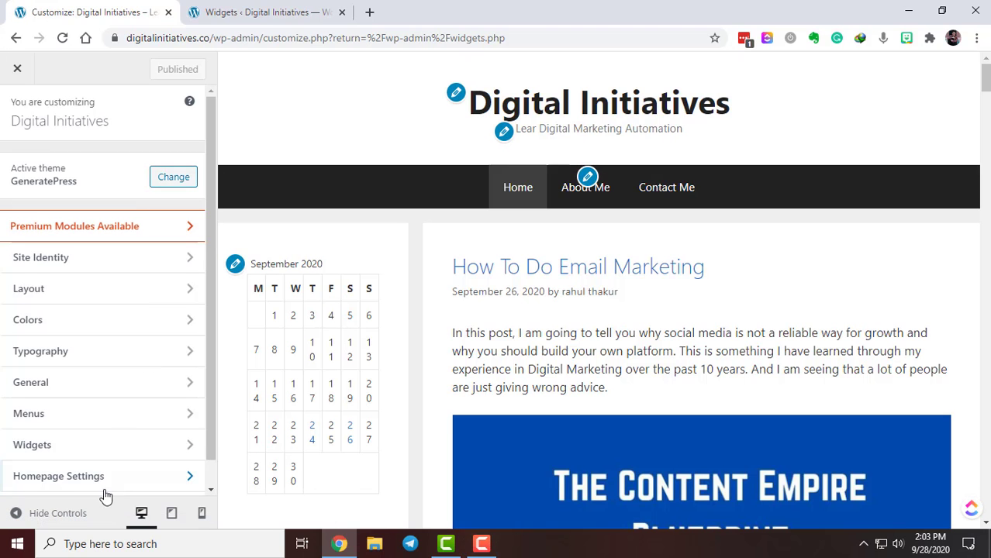
left_click(35, 521)
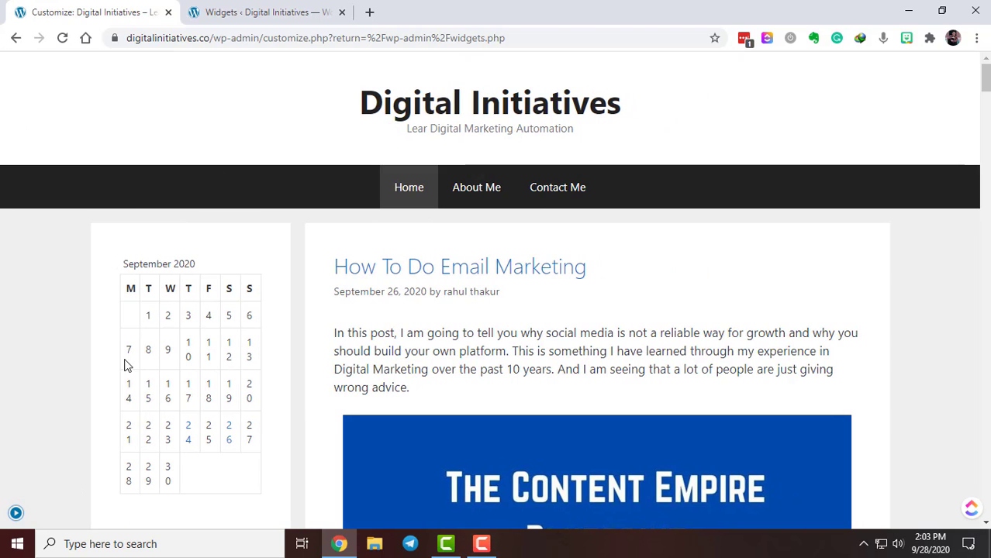
left_click(17, 514)
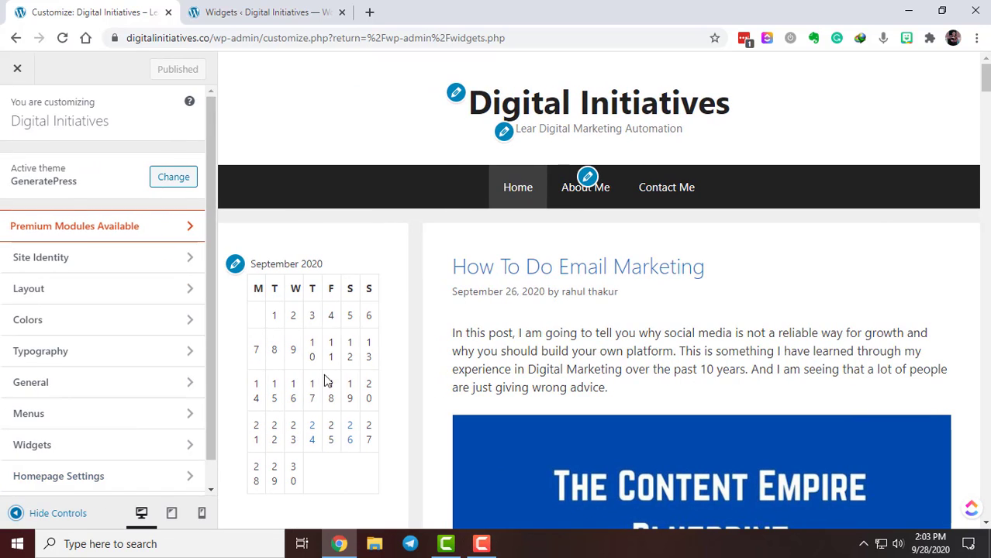
Step: In the Sidebars layout settings, set both Sidebar Layout and Blog Sidebar Layout to Content / Sidebar
scroll(83, 399, "down", 1)
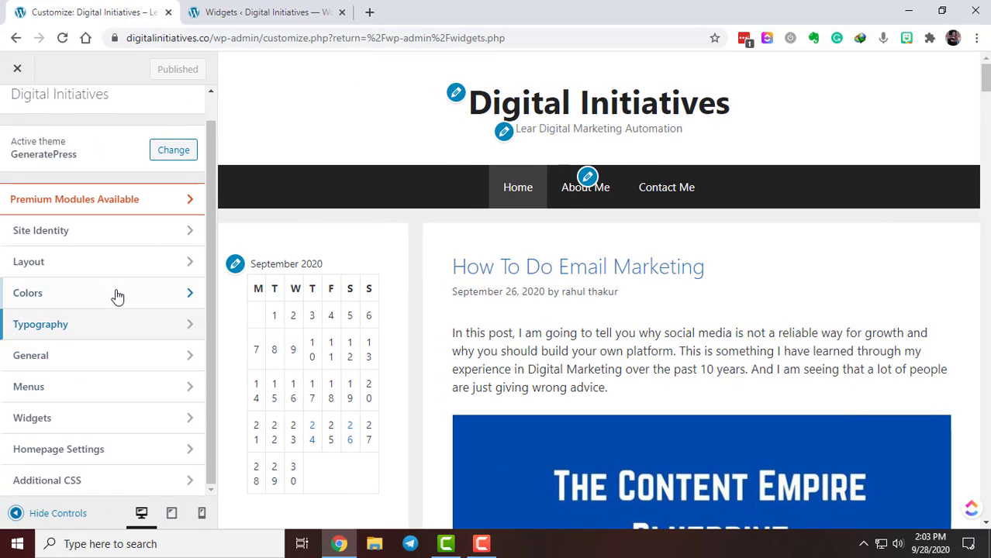
left_click(105, 264)
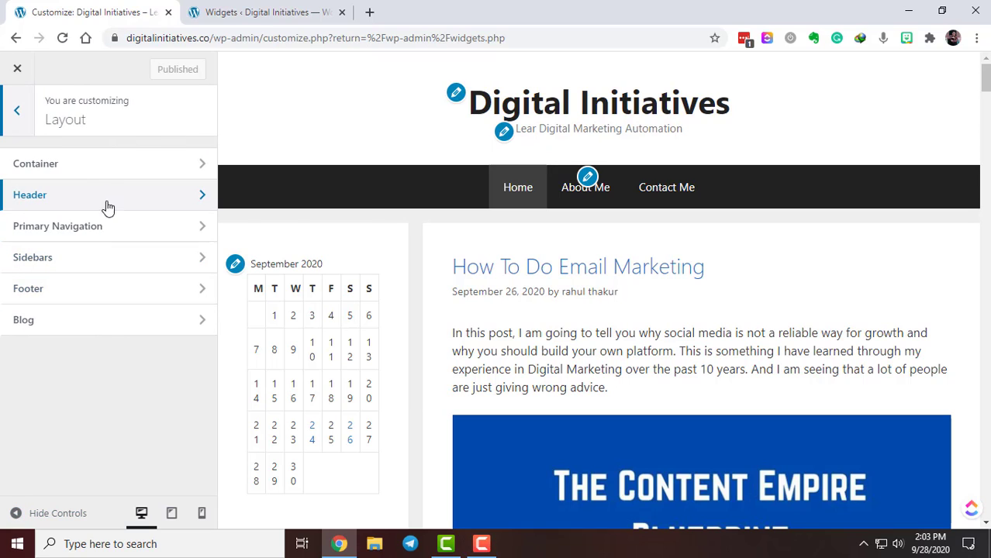
left_click(90, 261)
left_click(95, 183)
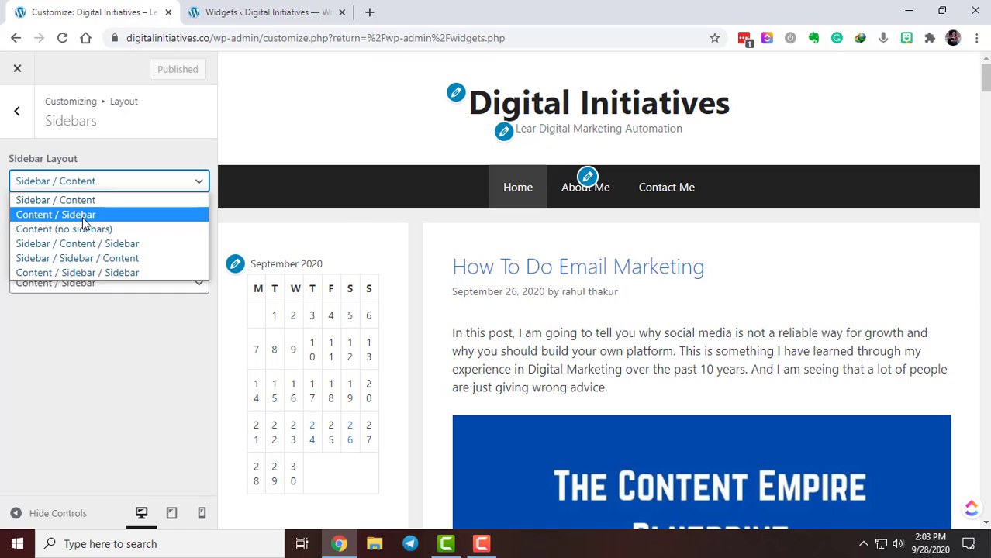
left_click(84, 214)
left_click(95, 232)
left_click(82, 265)
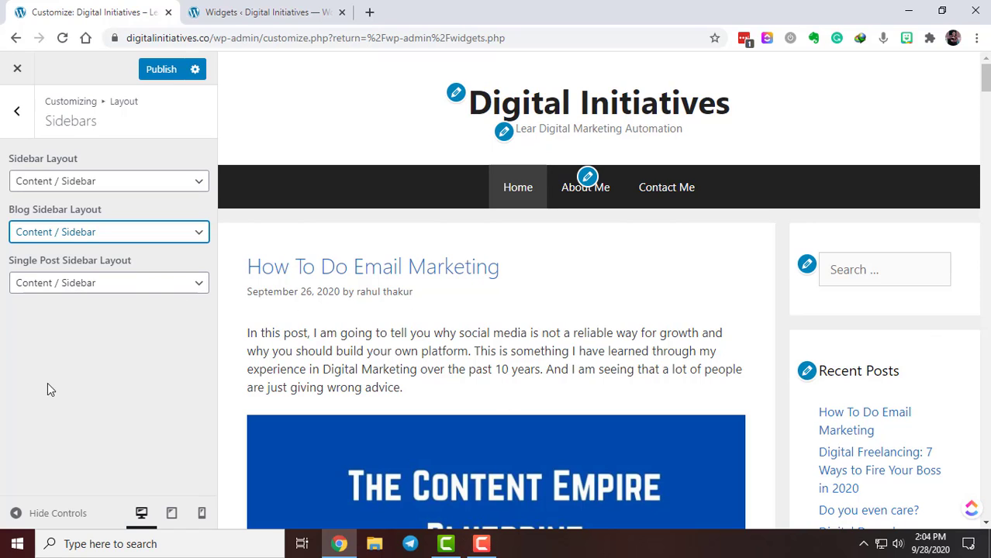
Step: In the Footer layout settings, keep Footer Width at Full, set Footer Widgets to 3, and check the footer in the preview
left_click(16, 110)
left_click(56, 287)
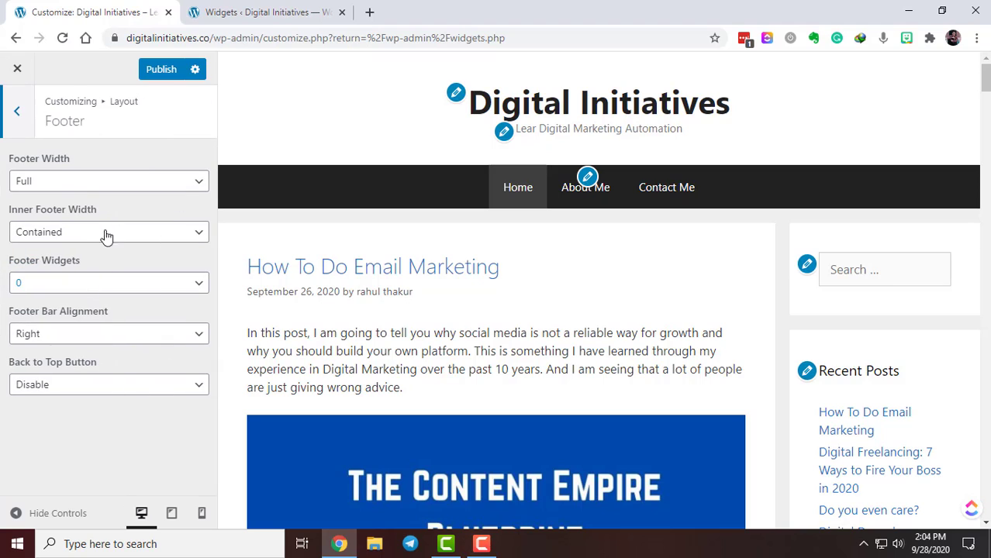
left_click(58, 192)
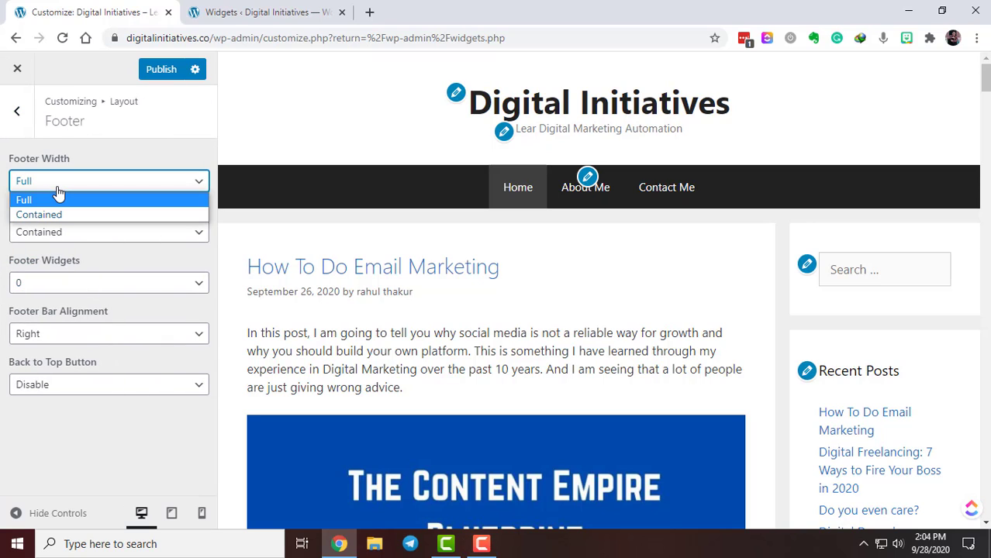
left_click(58, 194)
left_click(74, 284)
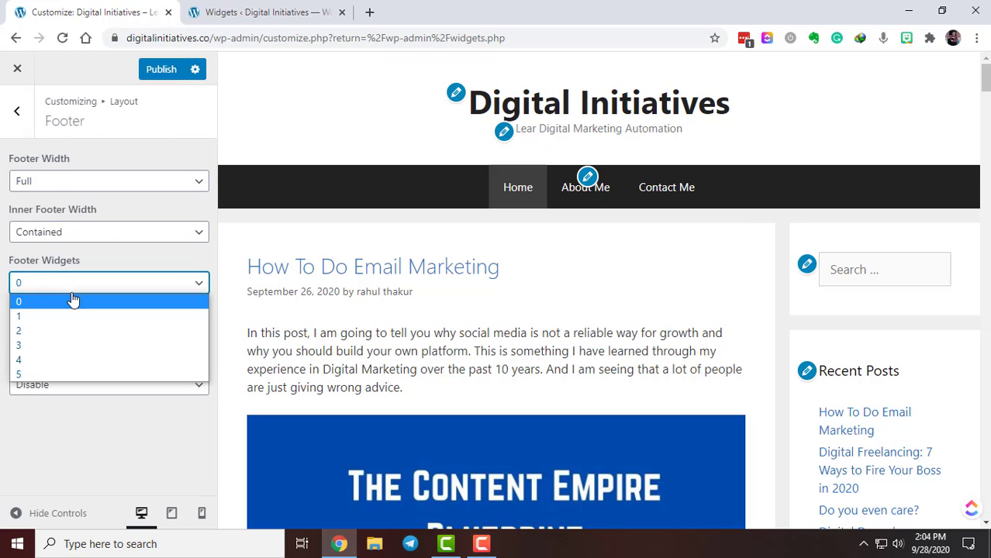
left_click(65, 350)
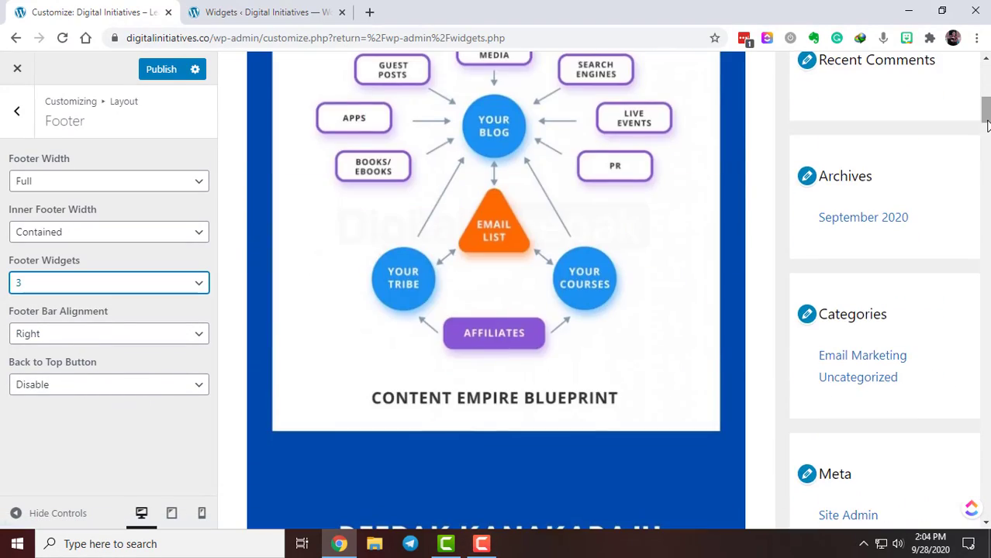
left_click_drag(987, 123, 988, 515)
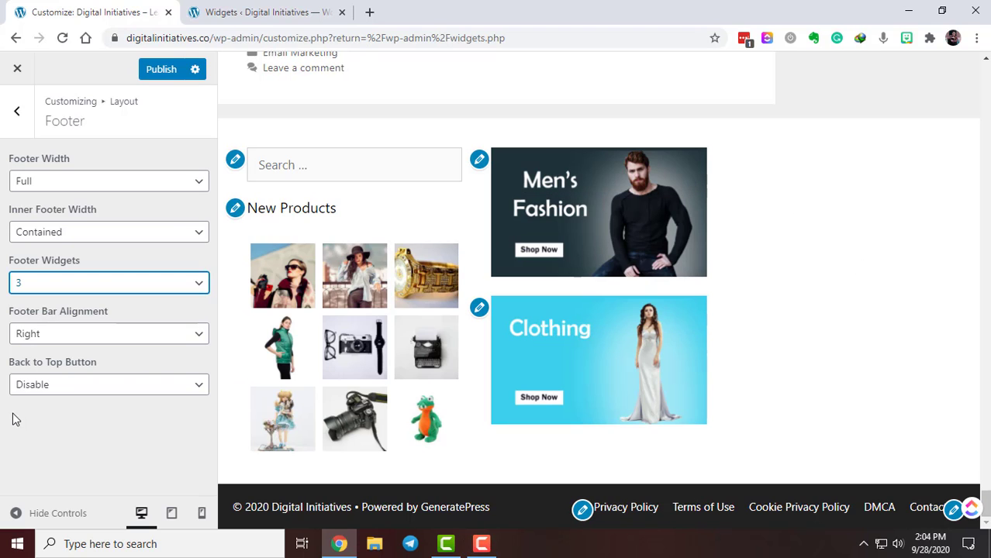
Step: In the Blog layout settings, set Content Type to Excerpt and review the posts in the preview
left_click(17, 110)
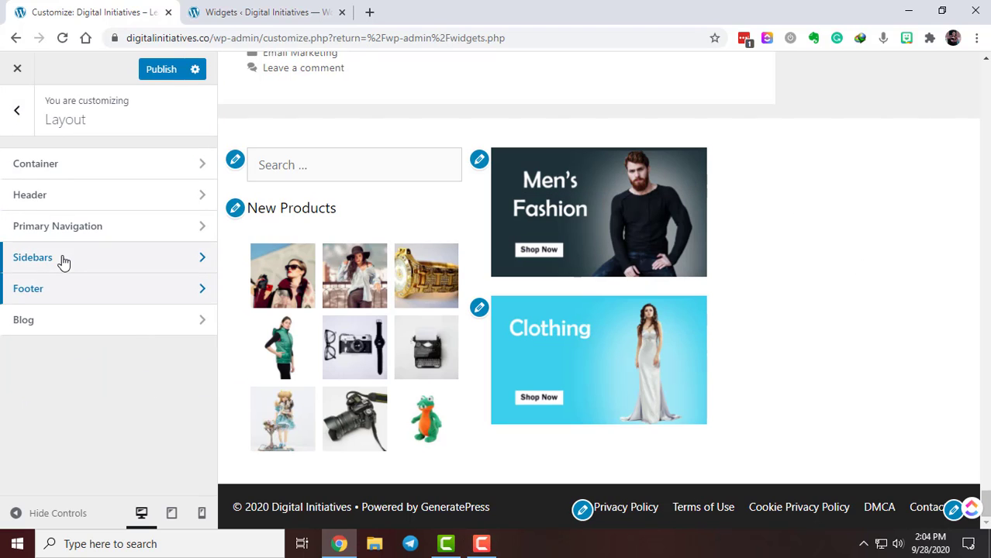
left_click(58, 322)
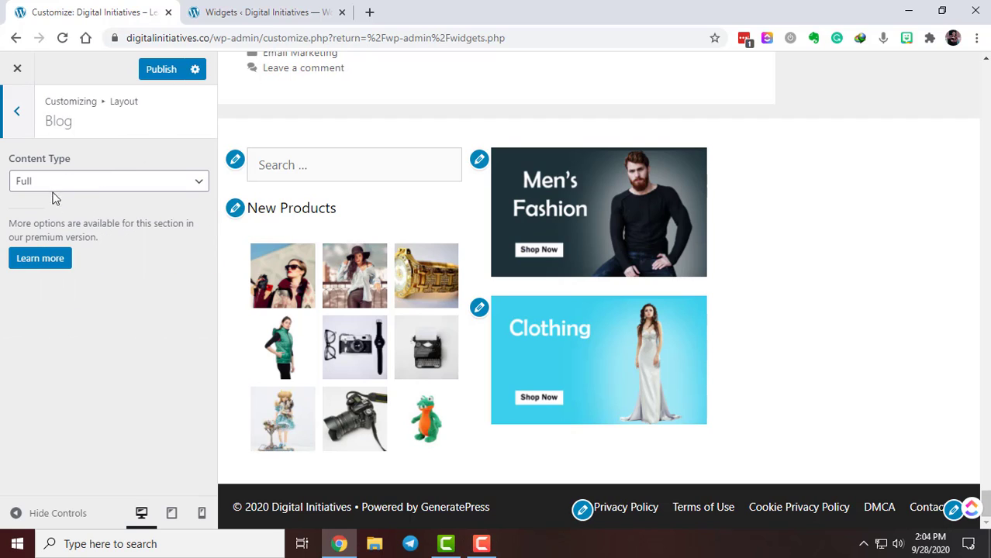
left_click(55, 186)
left_click(55, 186)
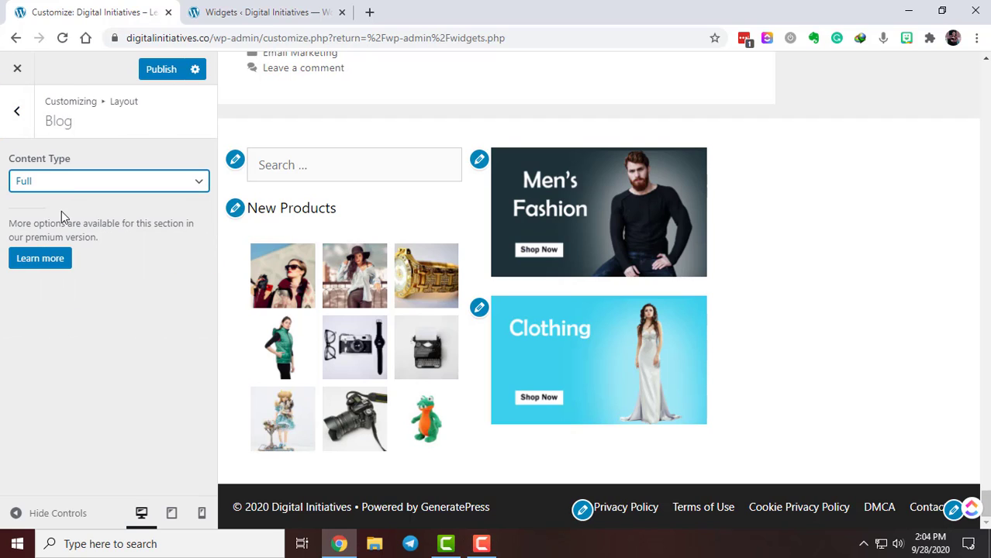
left_click(70, 184)
left_click(66, 215)
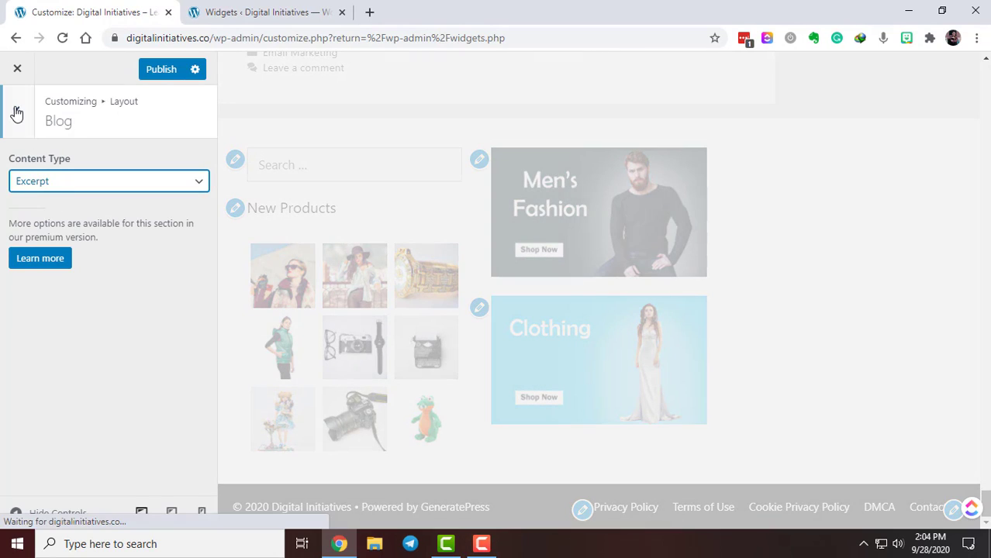
scroll(527, 327, "up", 10)
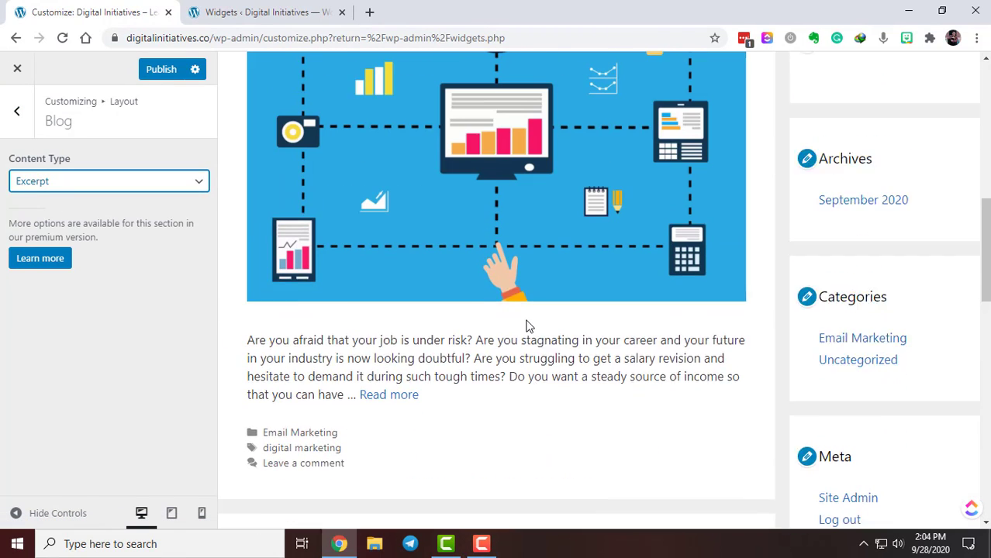
Step: Leave the Layout section and open the Colors settings for the theme
left_click(17, 110)
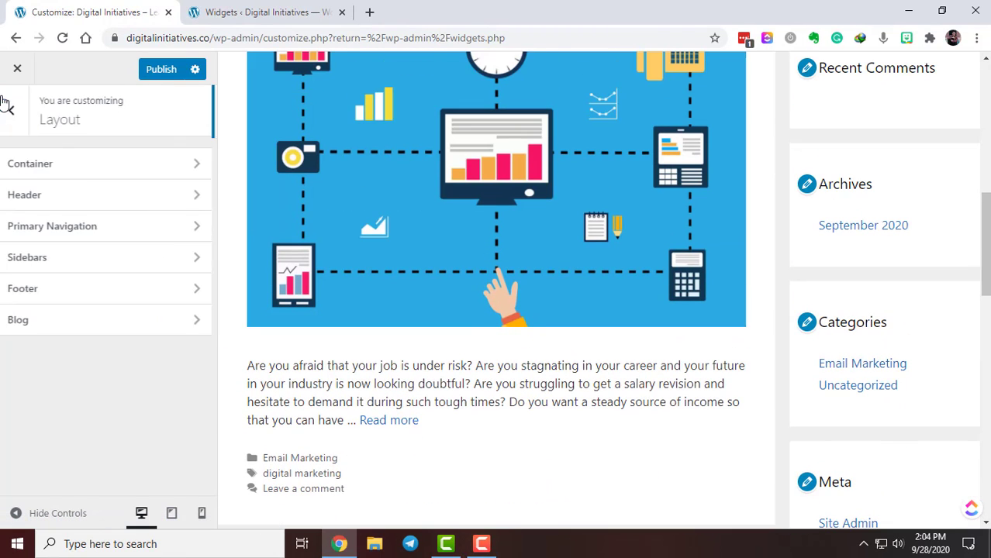
left_click(16, 111)
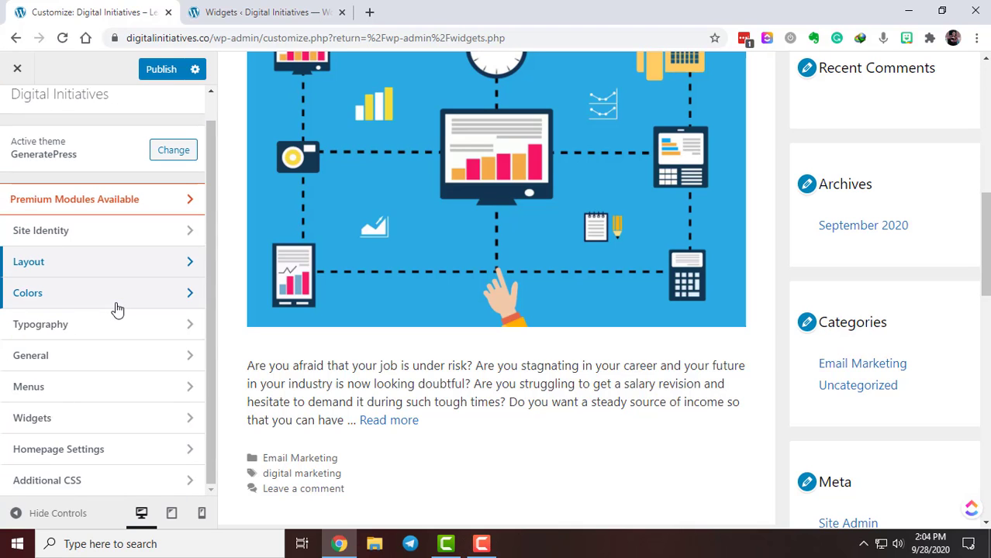
left_click(89, 298)
scroll(723, 267, "up", 10)
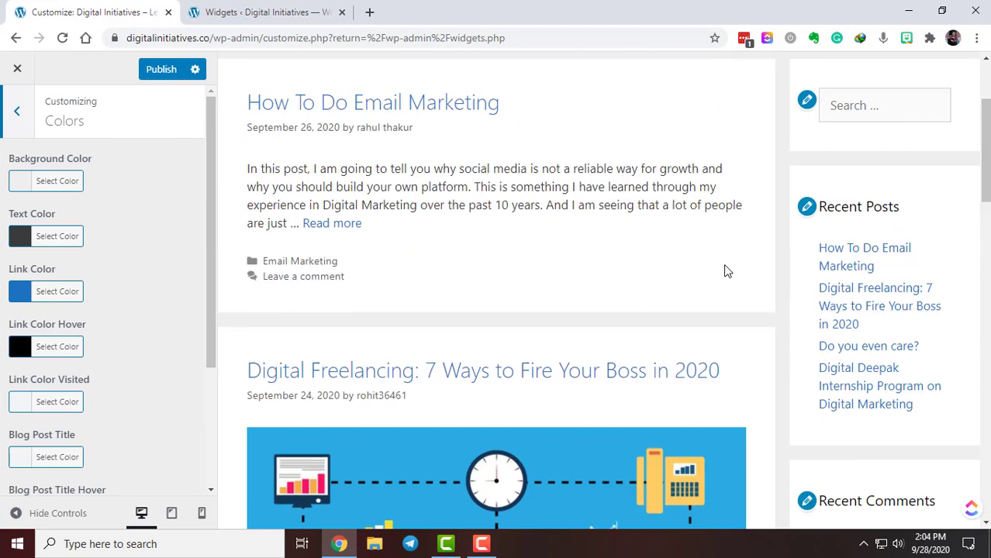
Step: Try yellow #f1c40f, red #cc0000, purple #8e44ad and other background colors, and restore the default background color
left_click(21, 186)
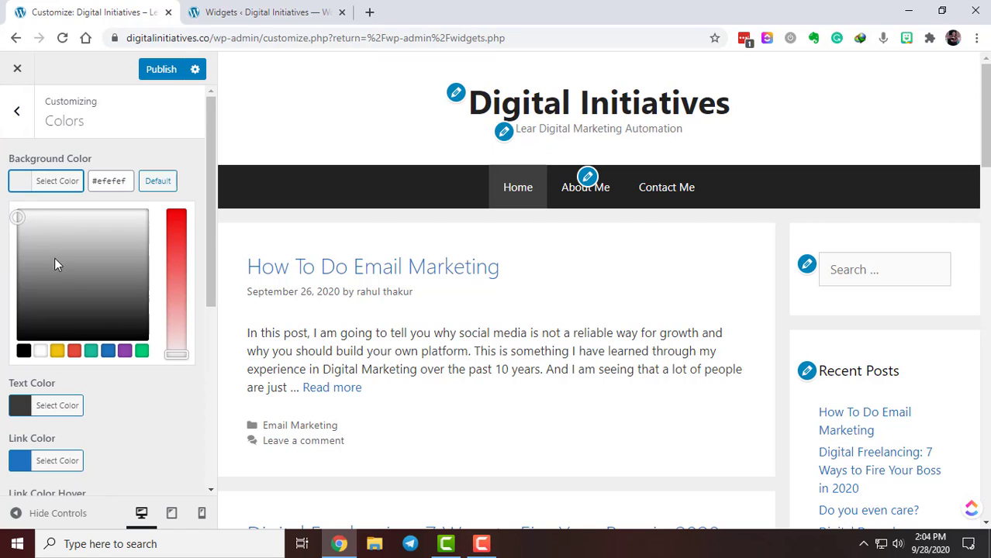
left_click(58, 351)
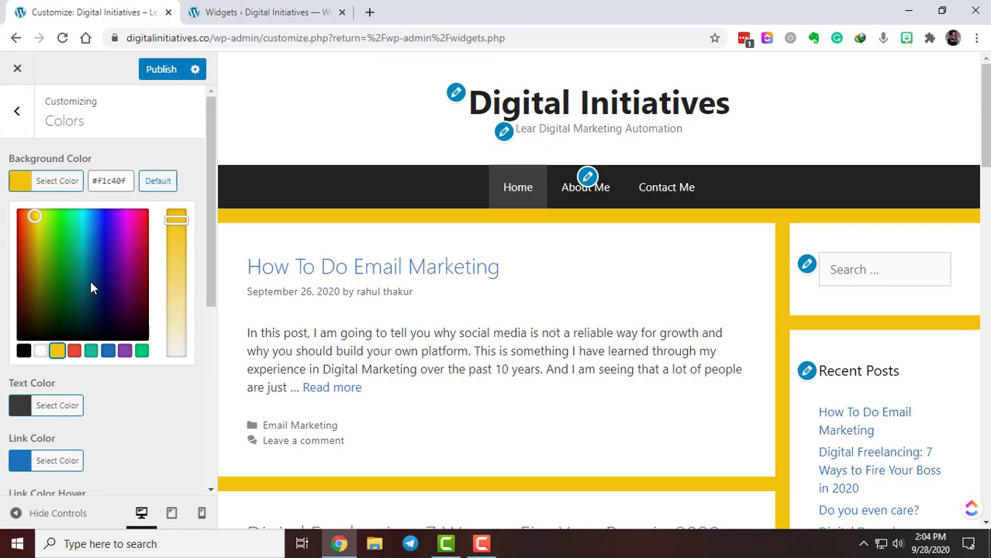
left_click_drag(90, 282, 17, 235)
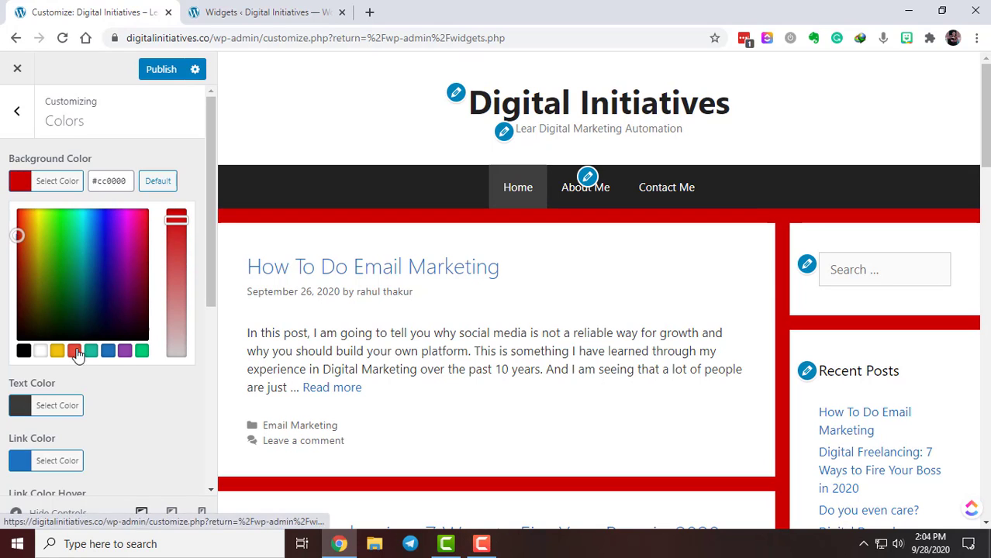
left_click(91, 351)
left_click(124, 351)
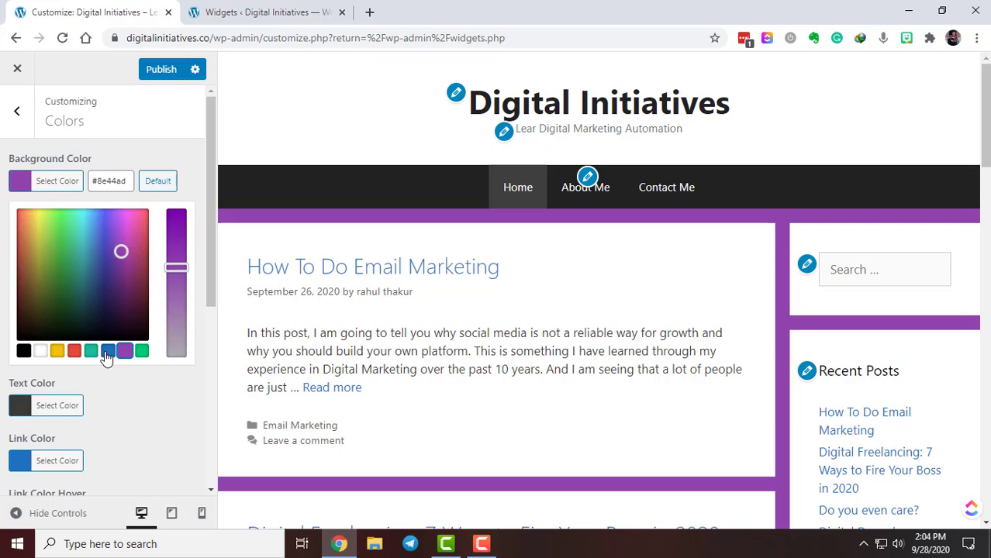
left_click(108, 351)
left_click(158, 183)
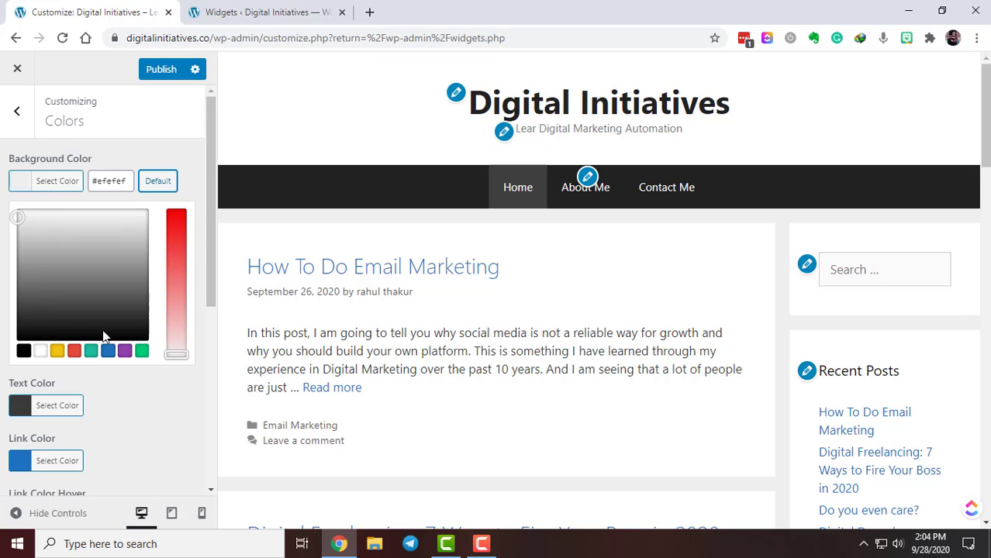
left_click_drag(105, 336, 143, 420)
left_click(33, 260)
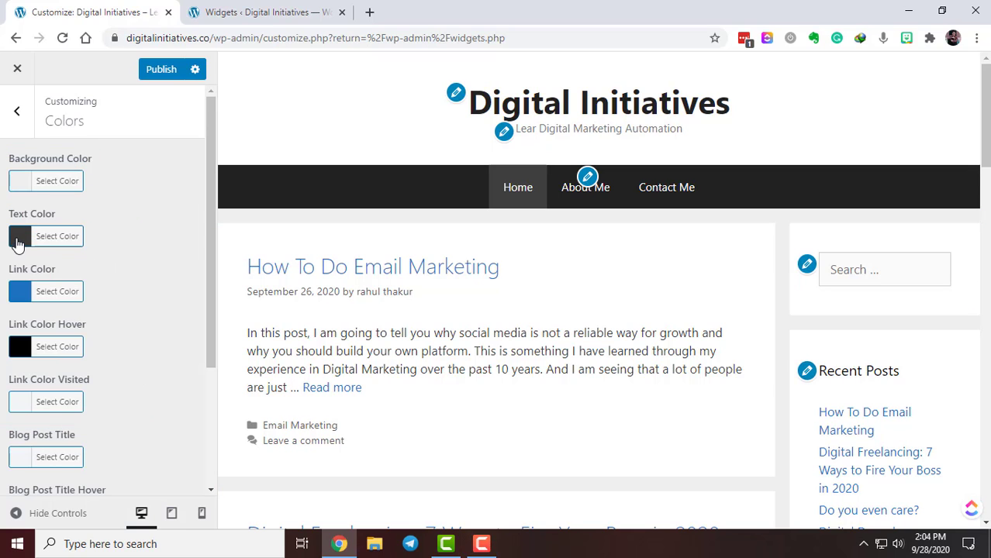
Step: Try gray #8c8c8c and a dark brown as the text color, and restore the default text color
left_click(17, 244)
mouse_move(66, 282)
left_mouse_down()
mouse_move(88, 365)
mouse_move(117, 310)
mouse_move(75, 367)
mouse_move(78, 333)
mouse_move(57, 305)
mouse_move(53, 326)
mouse_move(94, 323)
left_mouse_up()
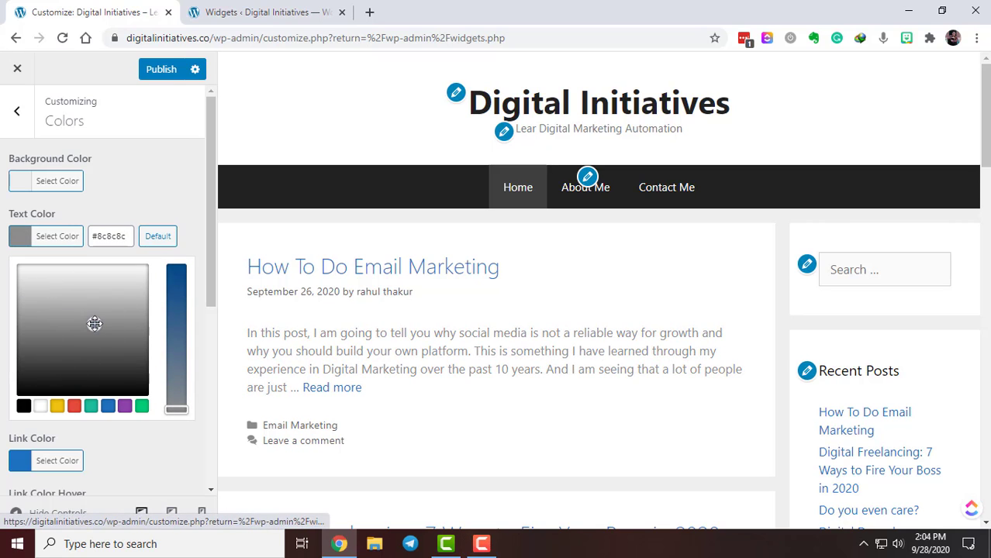
left_click(160, 206)
left_click(55, 246)
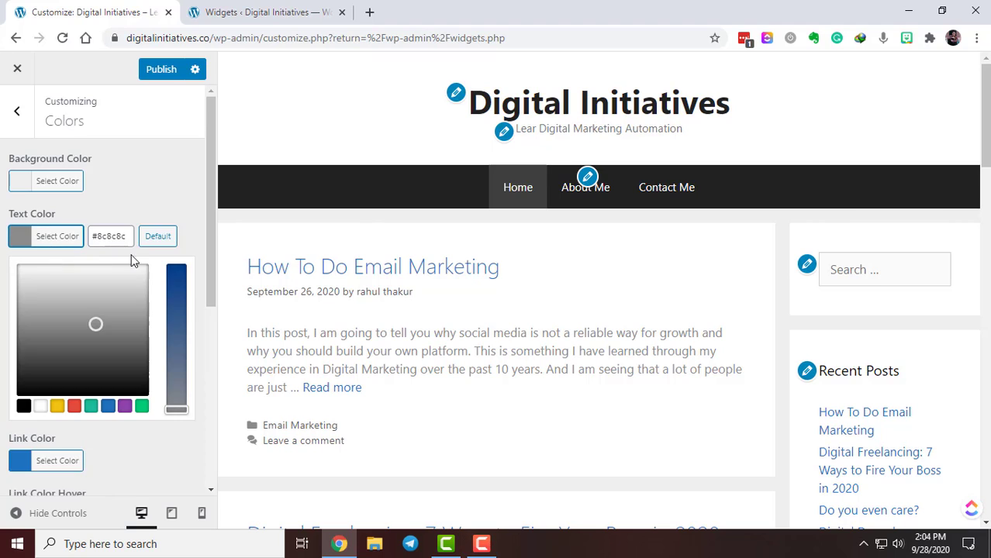
left_click(161, 242)
left_click(172, 338)
left_click(194, 483)
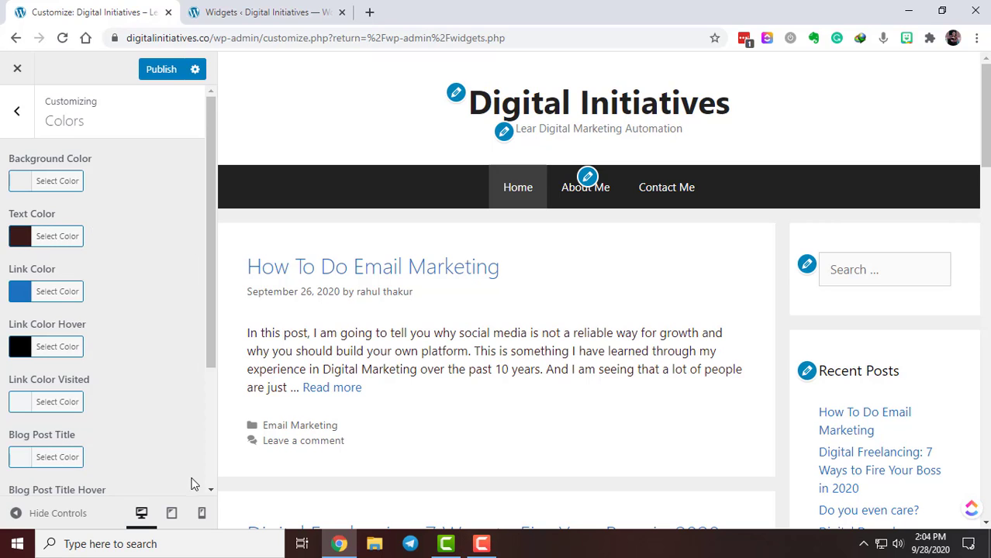
left_click(23, 239)
left_click(157, 234)
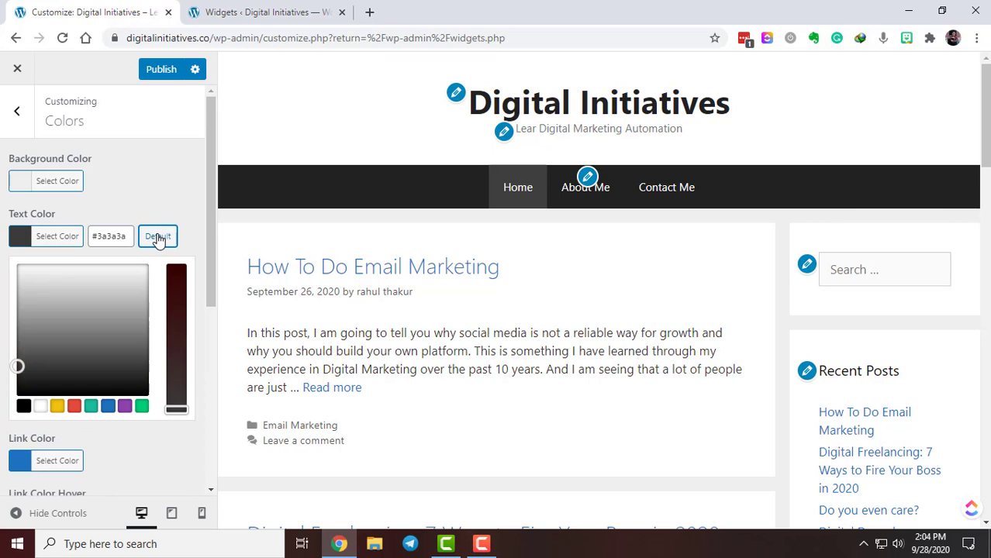
left_click(184, 173)
Step: Try teal #1abc9c and other preset link colors, and set the Link Color to blue #1e72bd
scroll(140, 311, "down", 1)
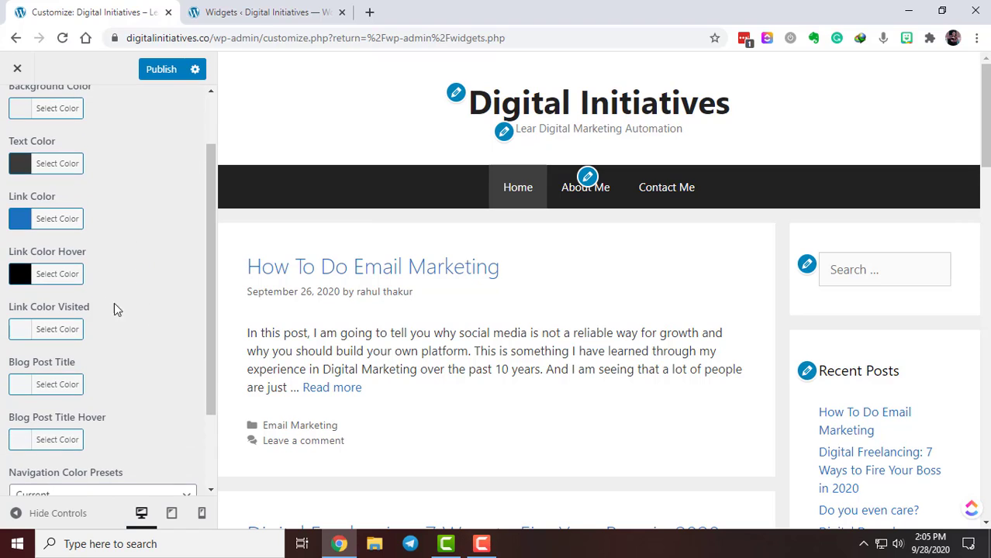
left_click(20, 223)
left_click(74, 389)
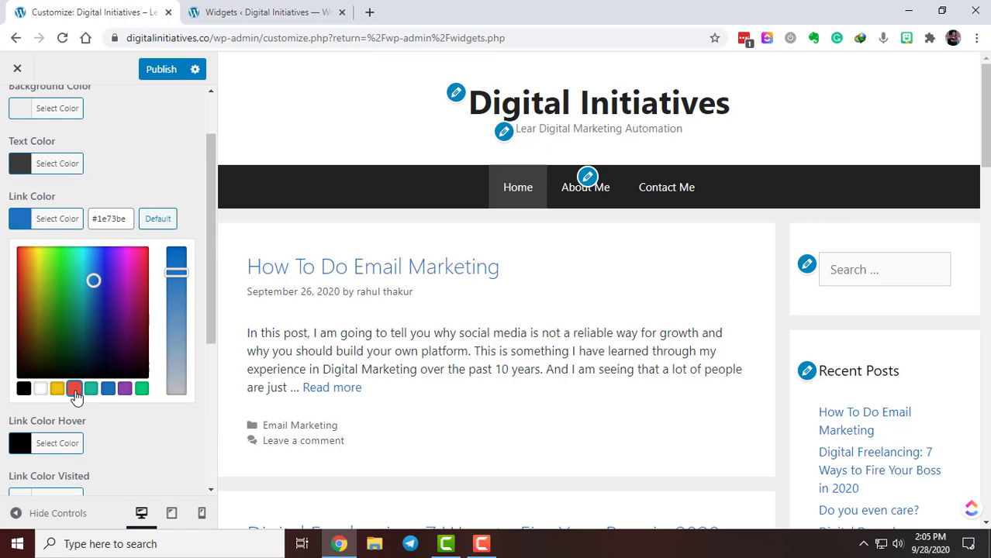
left_click(91, 390)
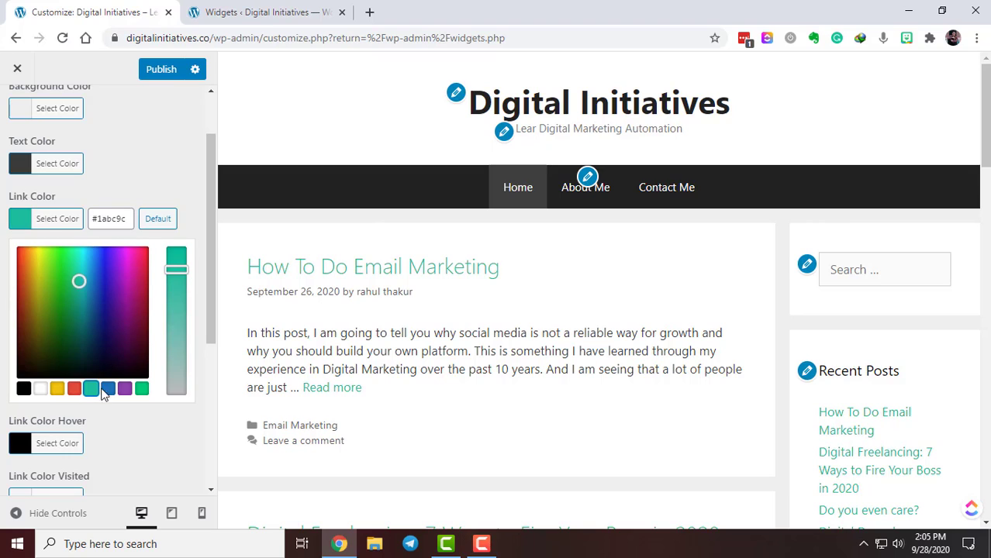
left_click(141, 389)
left_click(108, 390)
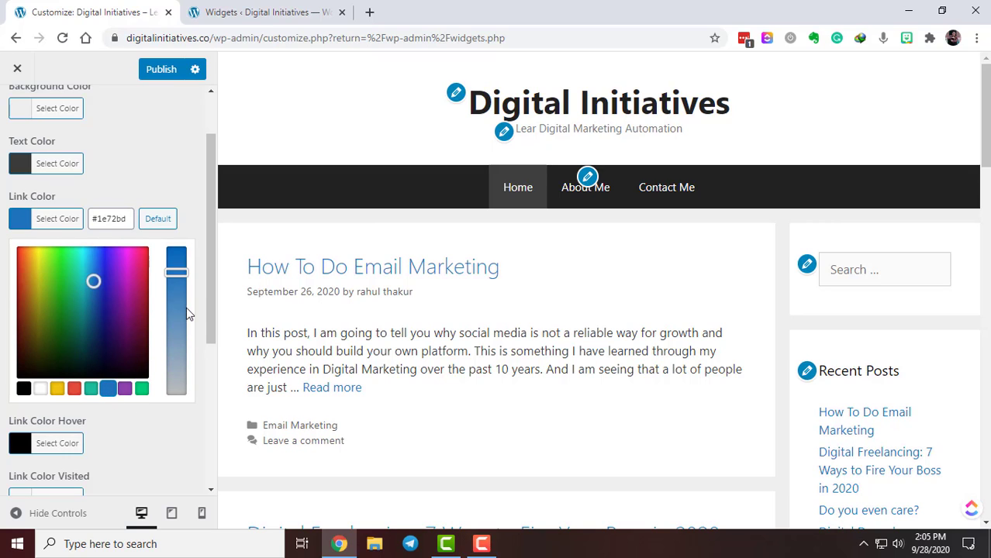
left_click(114, 233)
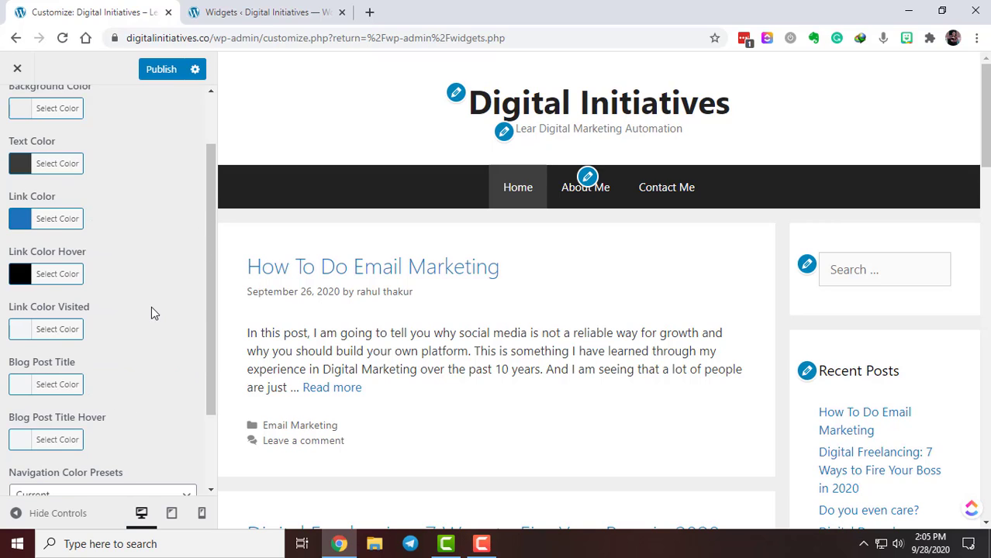
Step: Set the Link Color Hover to green #00cc77
scroll(151, 306, "down", 3)
left_click(24, 172)
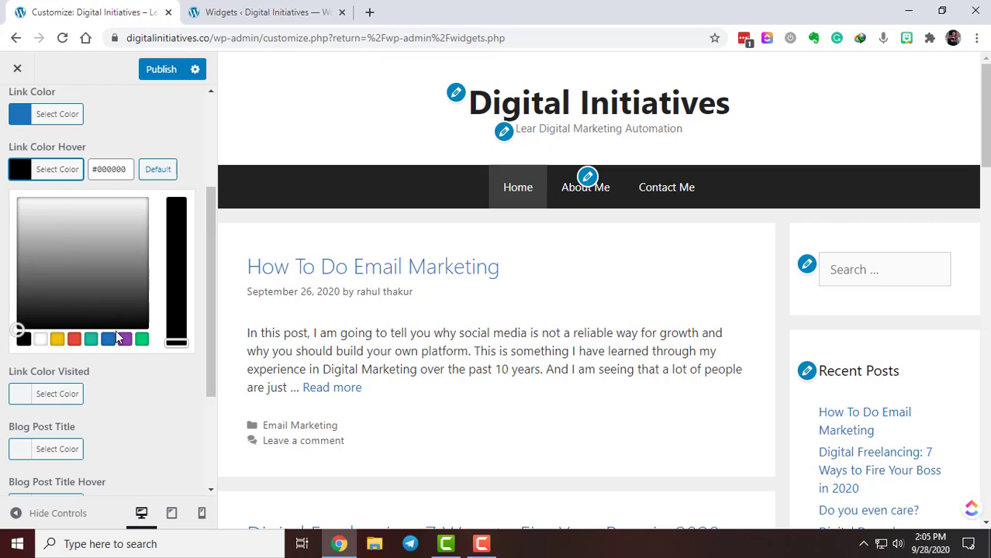
left_click(141, 340)
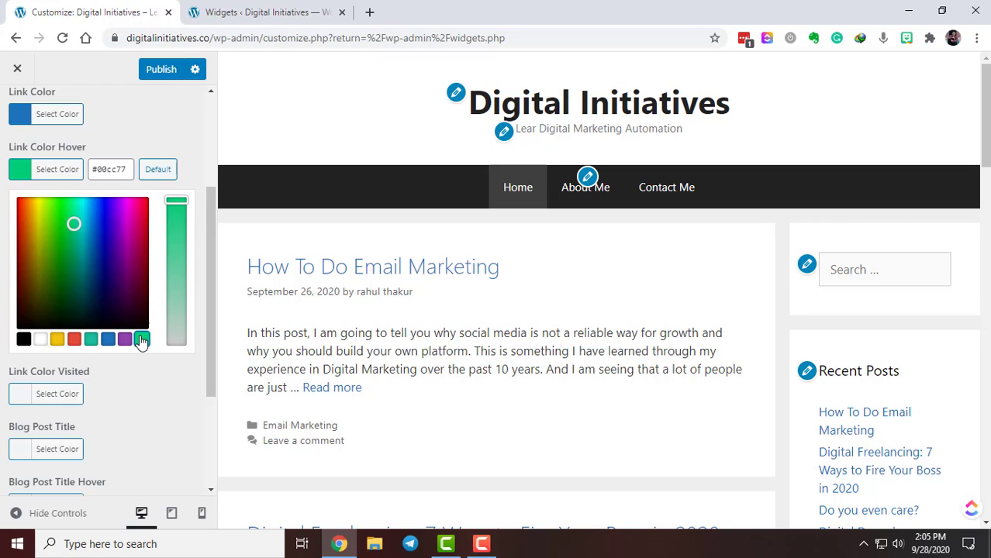
left_click(177, 144)
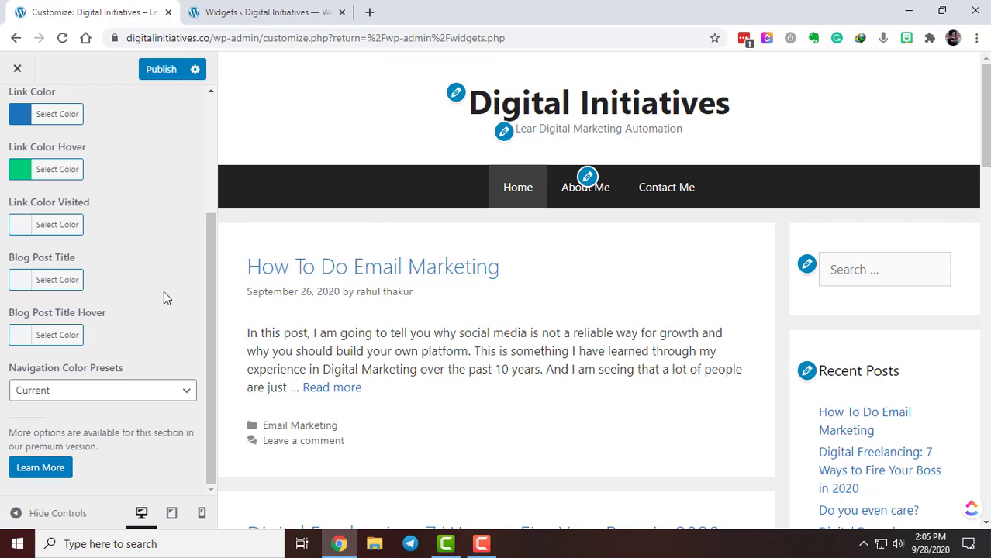
Step: Look over the remaining color options, leave the Colors section and open the Typography settings
scroll(164, 294, "up", 3)
scroll(175, 302, "down", 2)
scroll(176, 304, "down", 1)
scroll(94, 237, "up", 5)
left_click(31, 134)
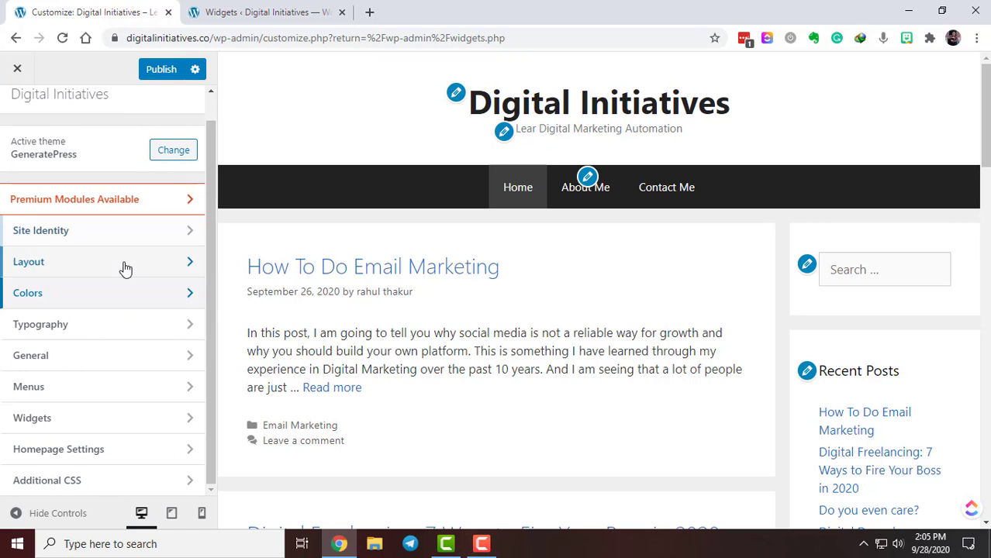
left_click(110, 326)
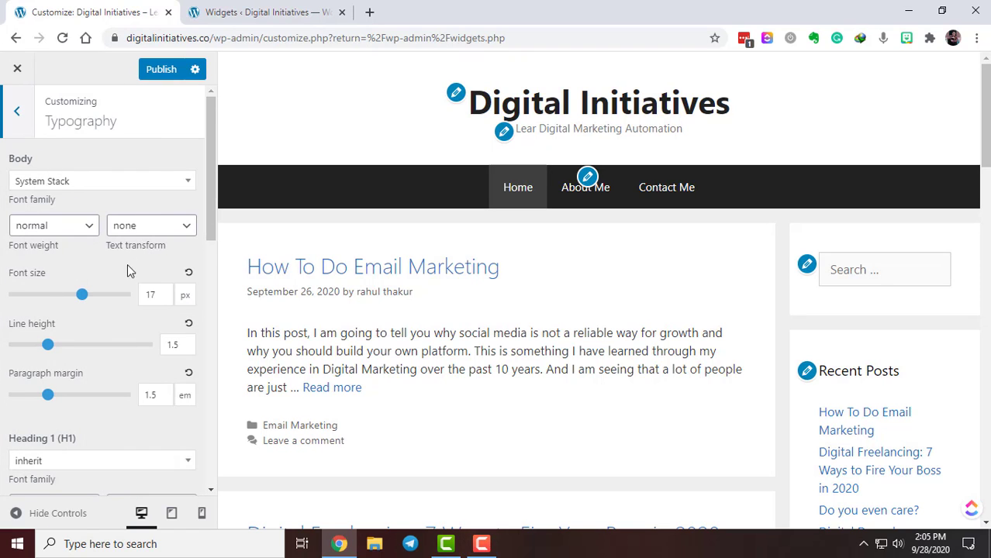
Step: Browse the available fonts for the Body text and set its font family to Noto Sans
scroll(127, 263, "down", 1)
scroll(124, 275, "up", 1)
left_click(101, 185)
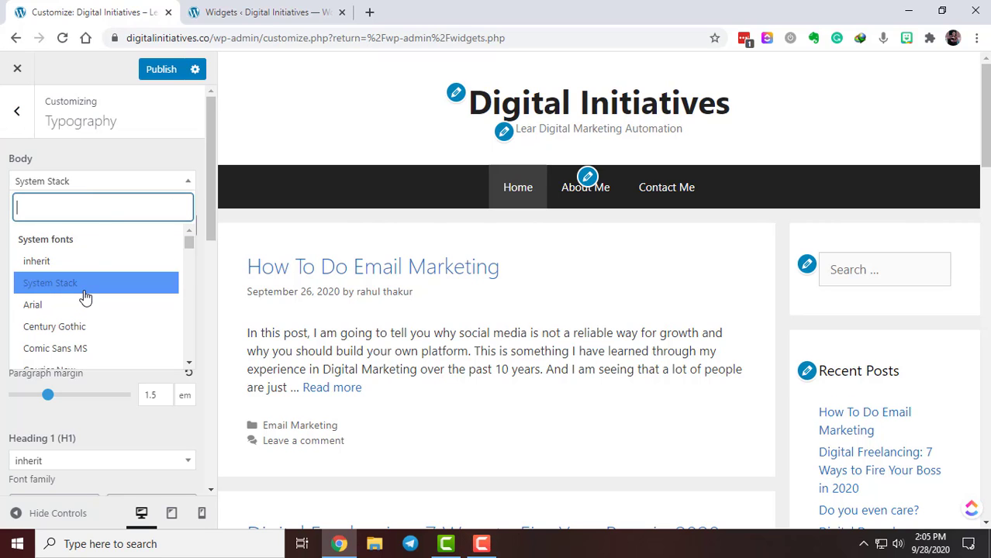
scroll(104, 310, "down", 3)
scroll(104, 310, "down", 20)
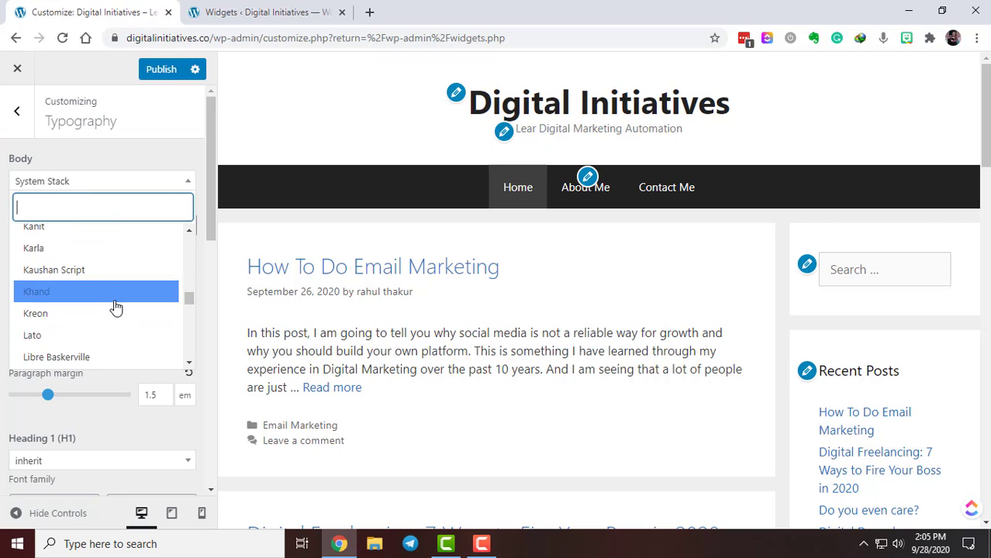
scroll(115, 296, "down", 1)
scroll(114, 293, "up", 5)
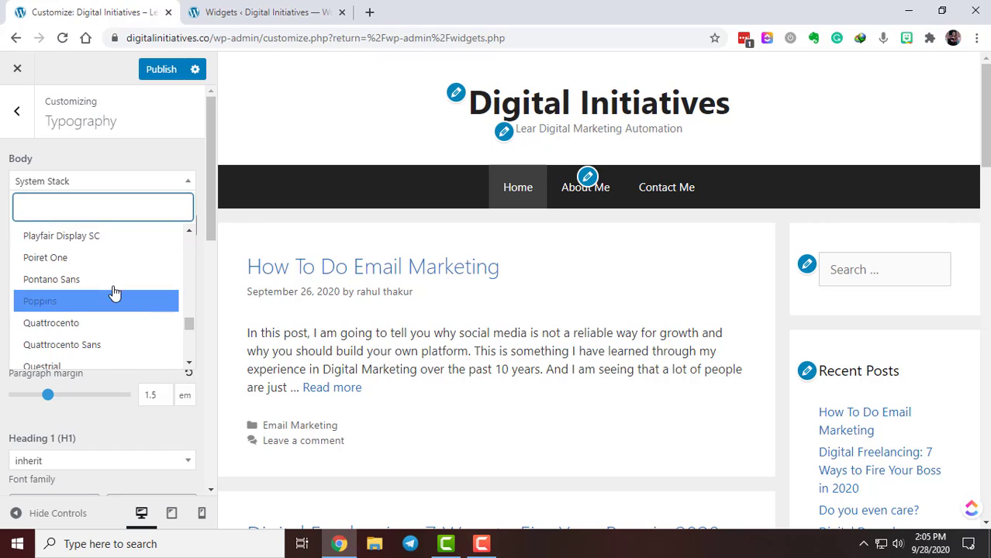
scroll(114, 293, "up", 5)
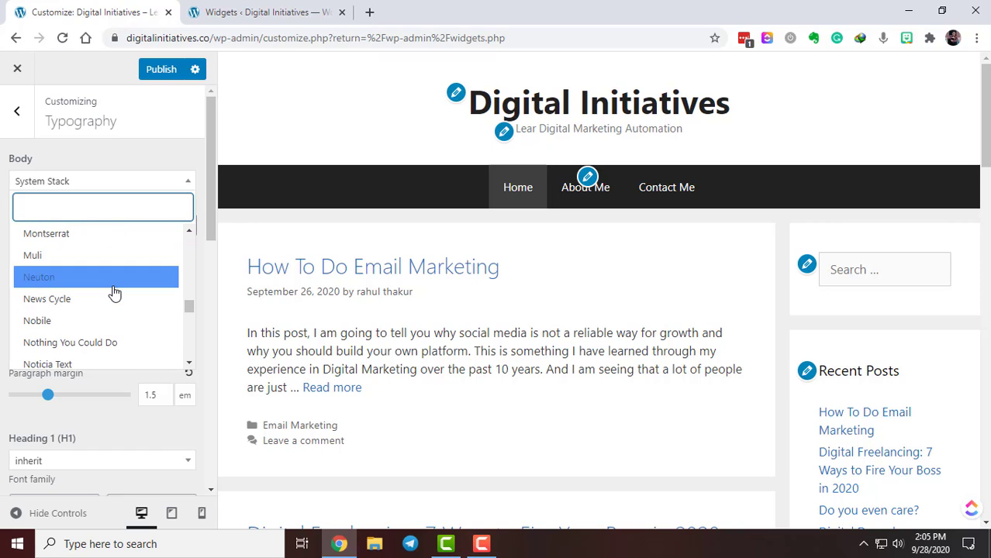
scroll(114, 294, "down", 1)
scroll(112, 298, "down", 2)
left_click(92, 253)
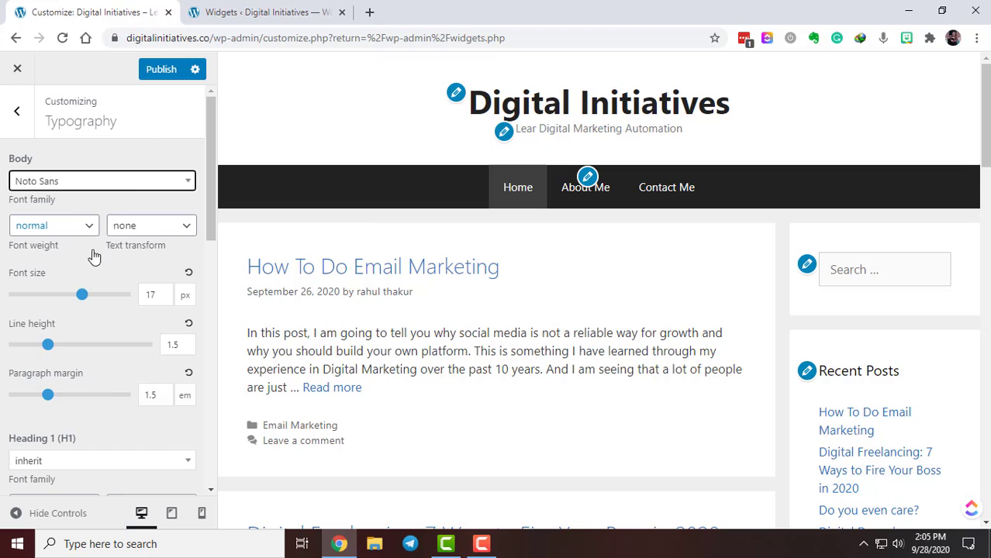
Step: Set the Heading 1 (H1) font family to Noto Sans
scroll(194, 310, "down", 3)
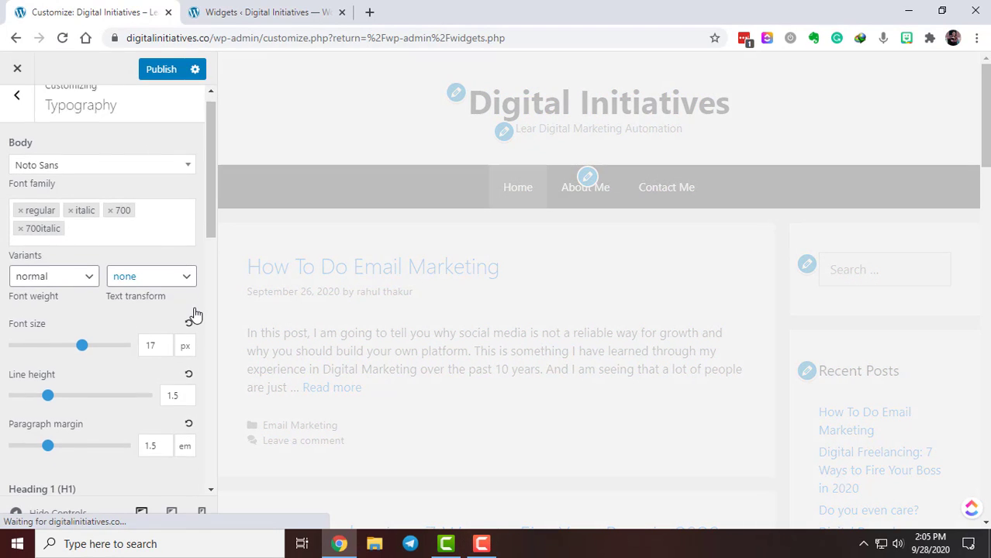
scroll(196, 306, "down", 1)
left_click(140, 311)
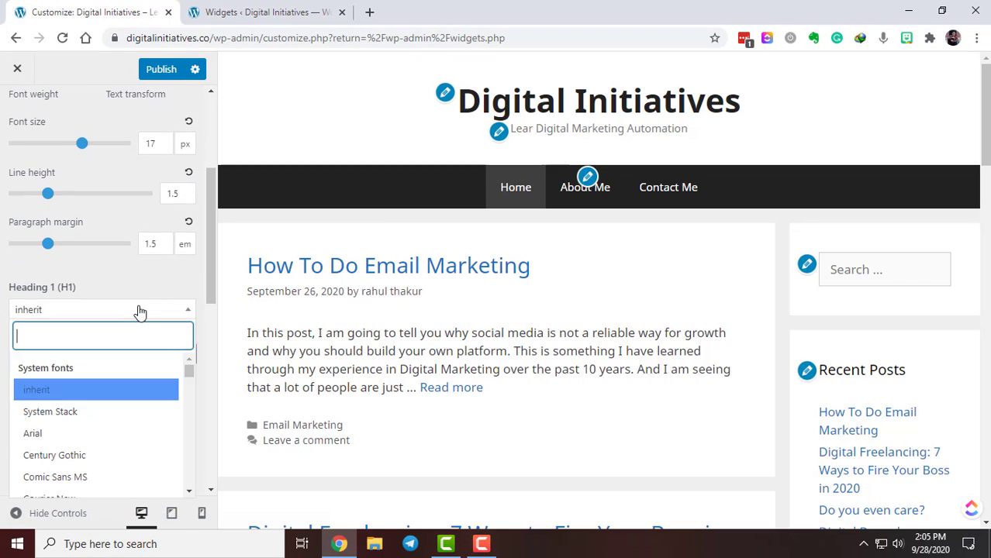
scroll(114, 449, "down", 10)
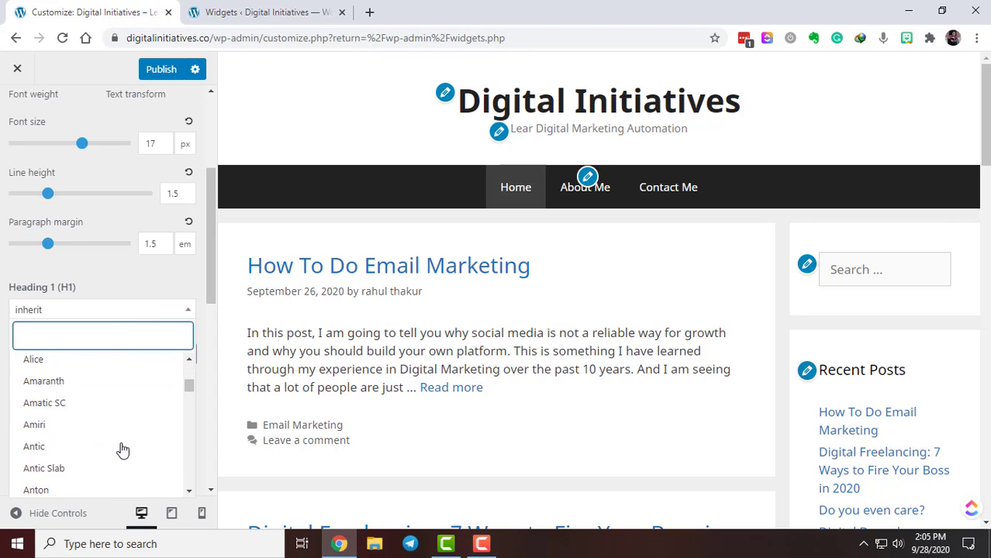
scroll(122, 448, "down", 15)
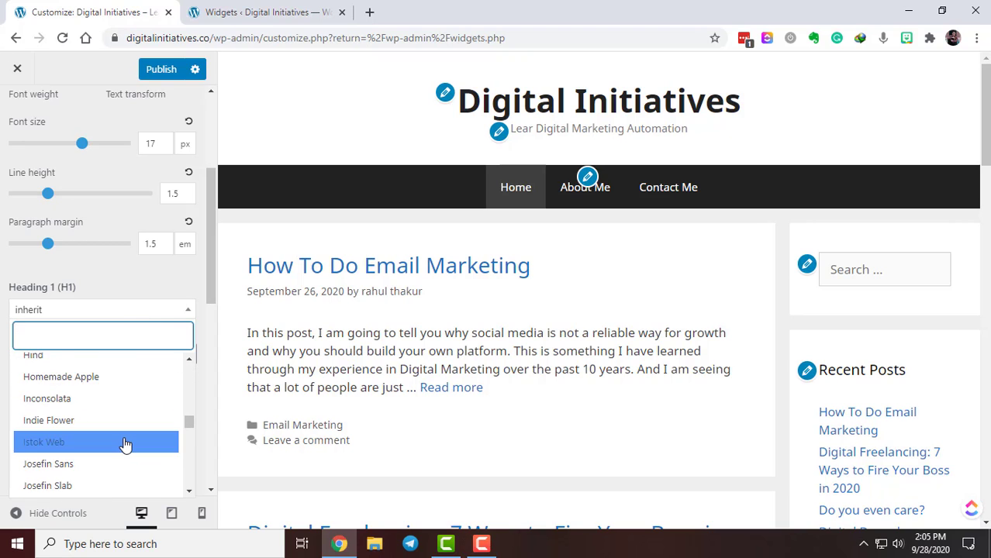
scroll(126, 444, "down", 15)
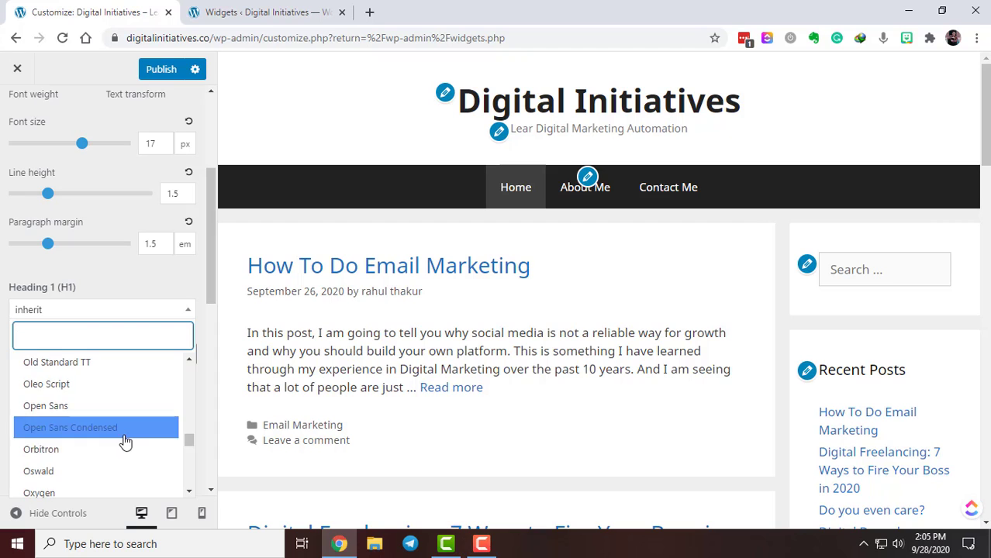
scroll(124, 440, "up", 6)
scroll(124, 440, "down", 2)
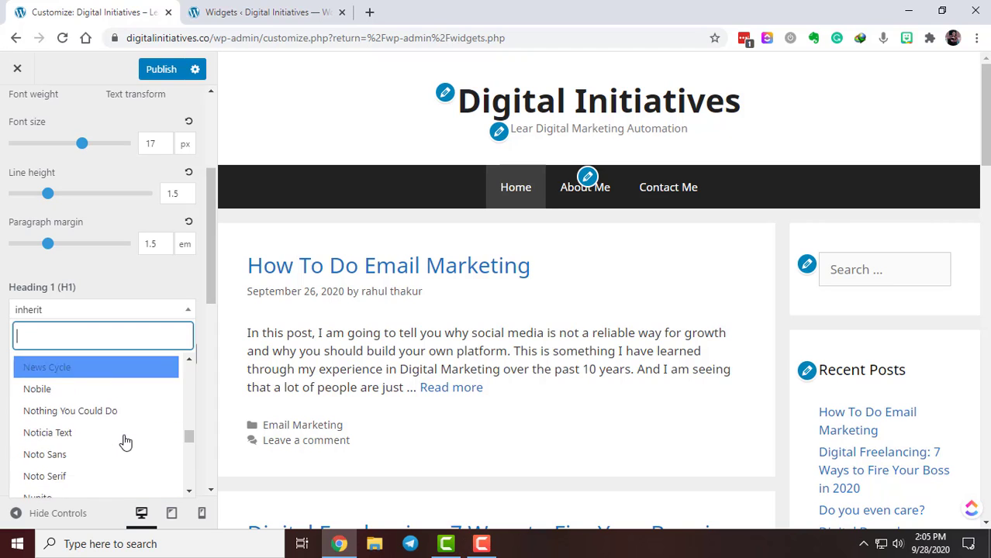
left_click(95, 443)
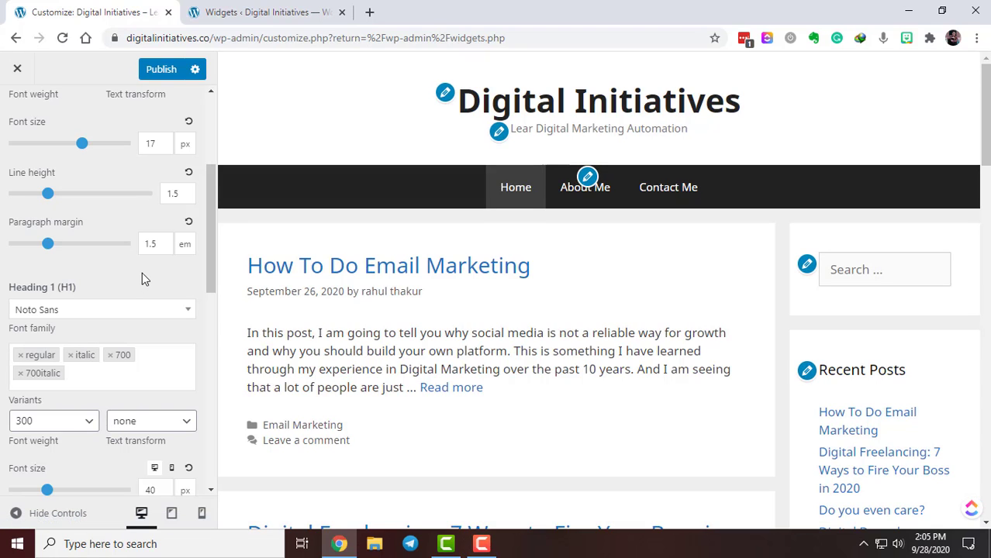
Step: Set the Heading 1 (H1) font weight to 700
scroll(142, 278, "down", 2)
left_click(72, 284)
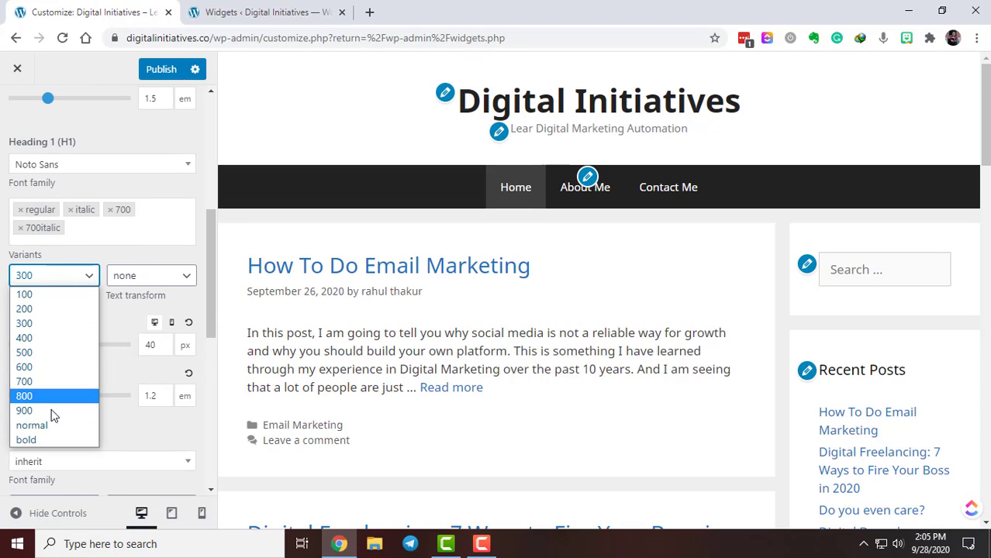
left_click(51, 382)
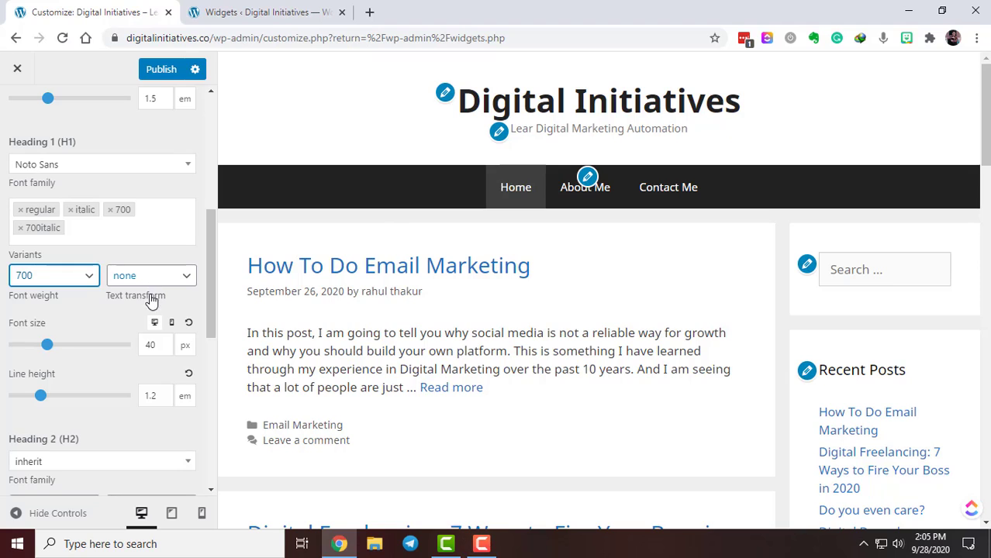
Step: View the Heading 2 (H2) font family options without choosing one, and look over the other typography settings
scroll(112, 341, "down", 2)
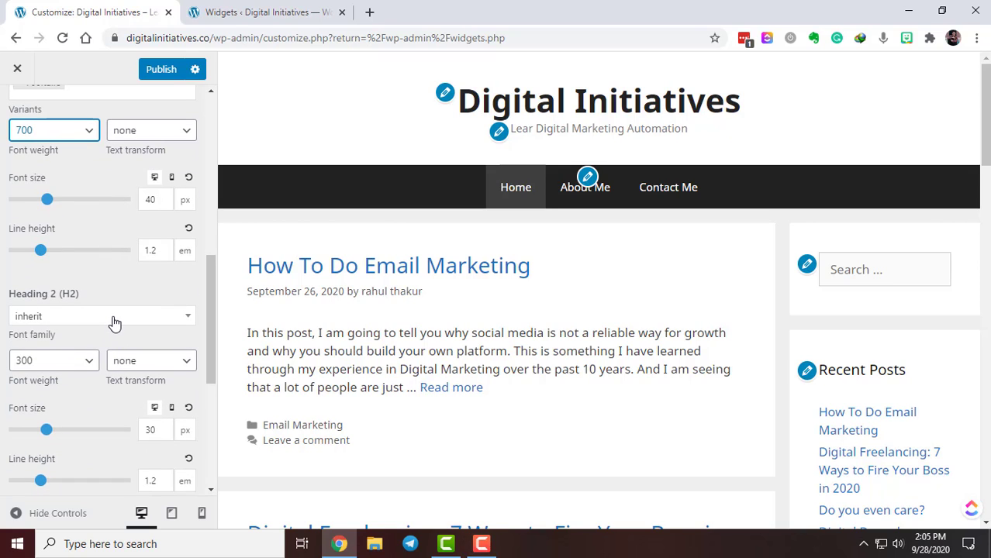
left_click(114, 318)
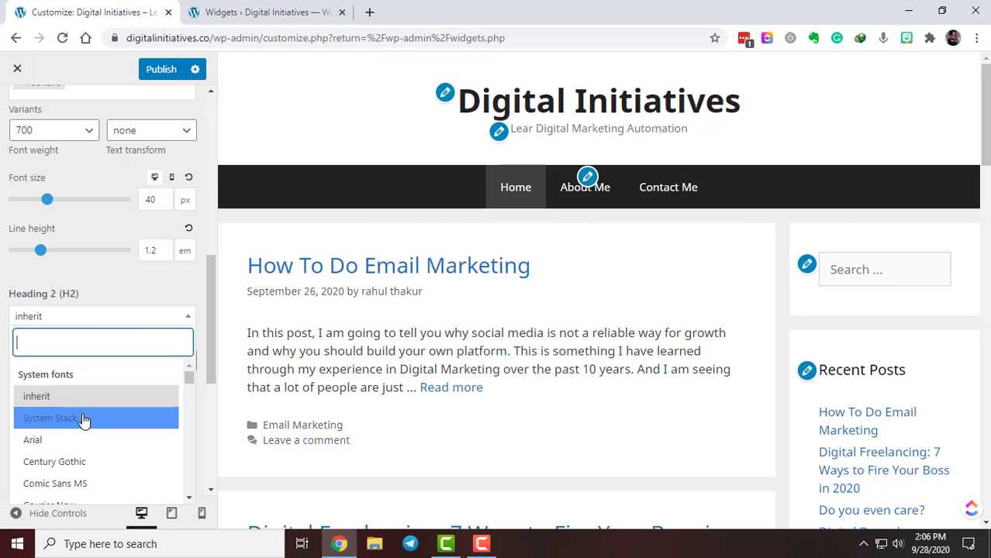
left_click(119, 316)
scroll(129, 287, "down", 5)
scroll(116, 310, "up", 10)
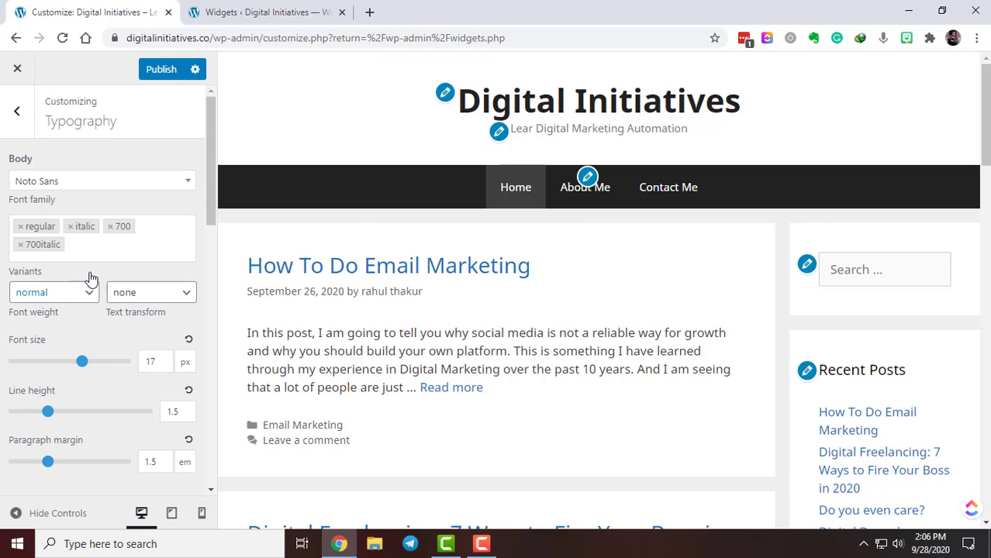
Step: Leave the Typography section, check the General settings, and return to the main customizer sections
left_click(18, 113)
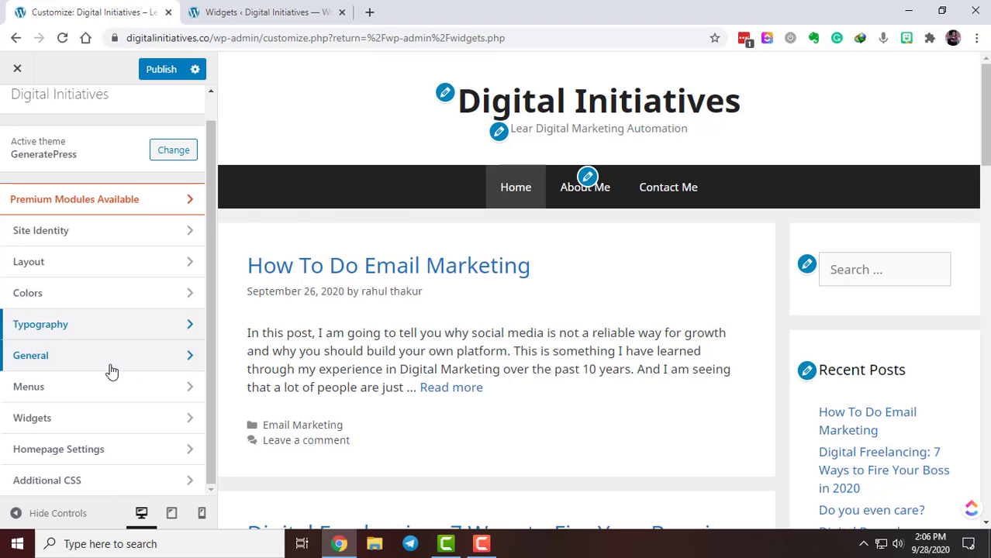
left_click(111, 366)
left_click(17, 111)
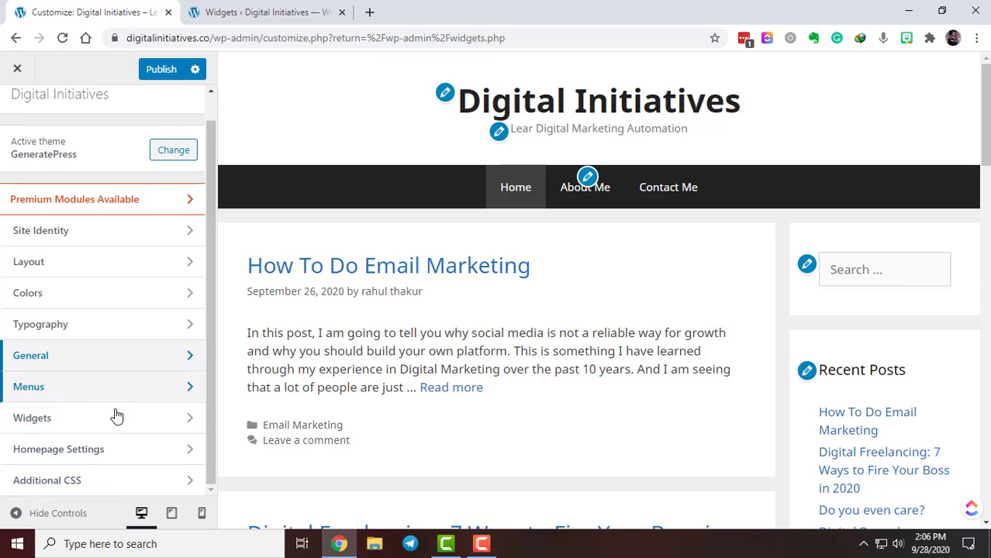
Step: Publish the theme customizations and switch to the browser tab with the Widgets admin page
scroll(116, 416, "up", 1)
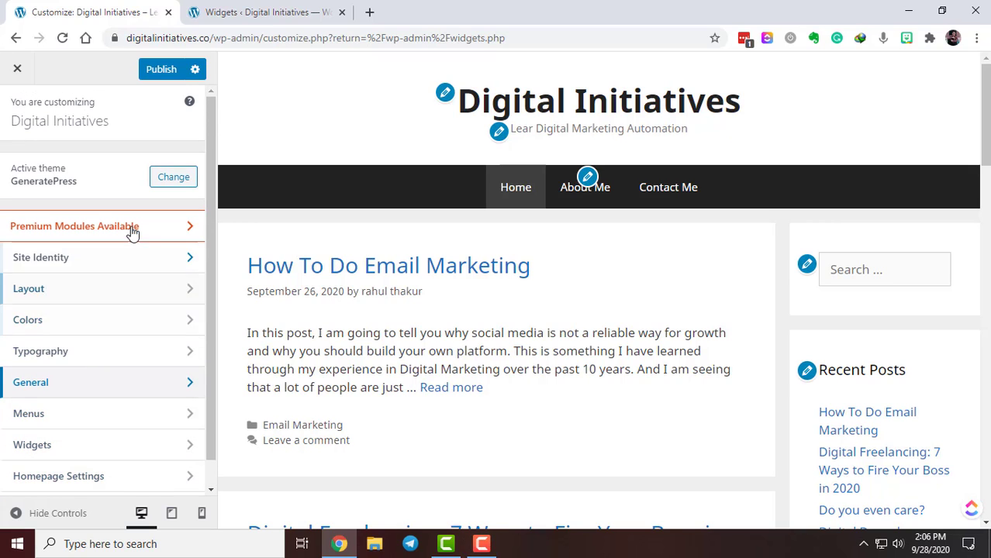
left_click(159, 69)
left_click(279, 11)
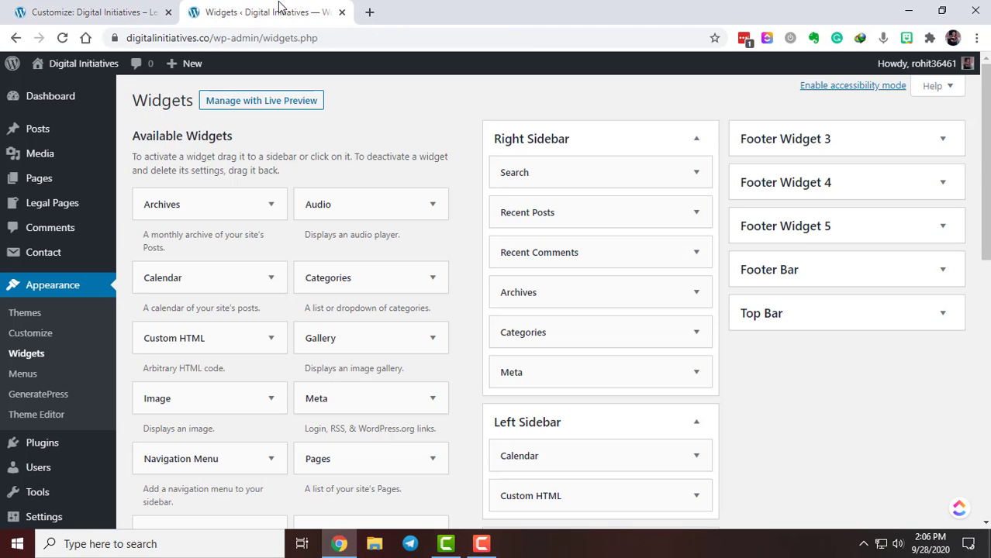
Step: Open the live site from the admin area and look over the published homepage posts and sidebar
left_click(79, 77)
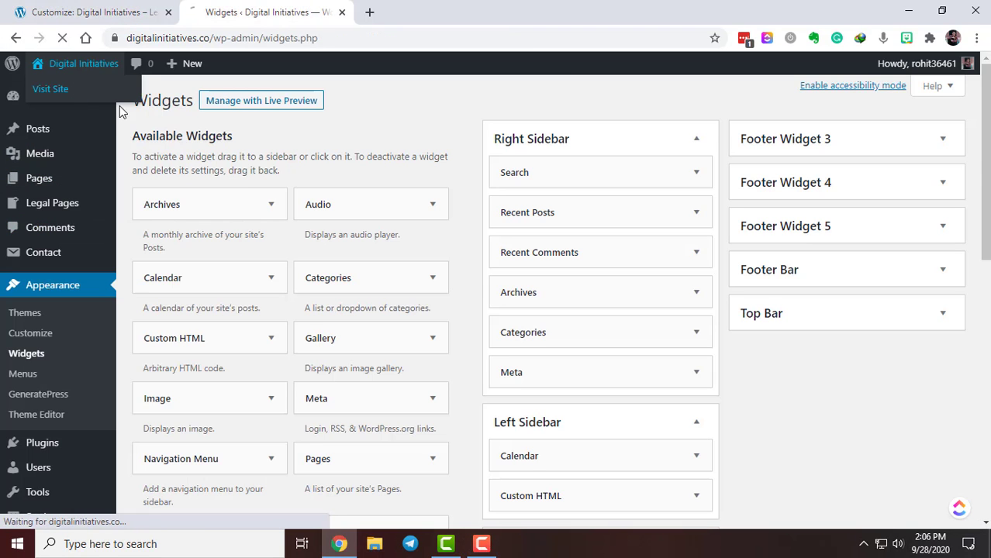
scroll(812, 214, "down", 13)
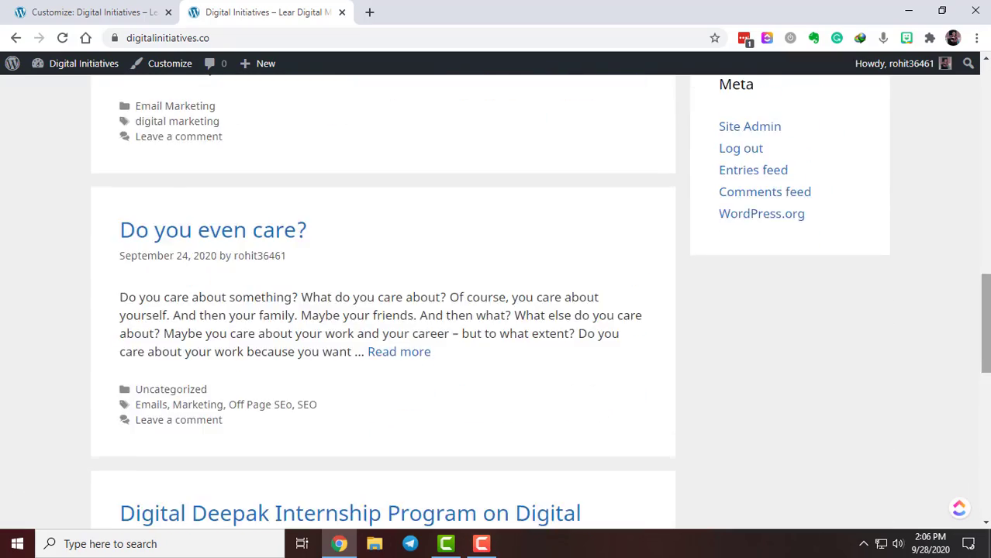
left_click_drag(986, 298, 966, 60)
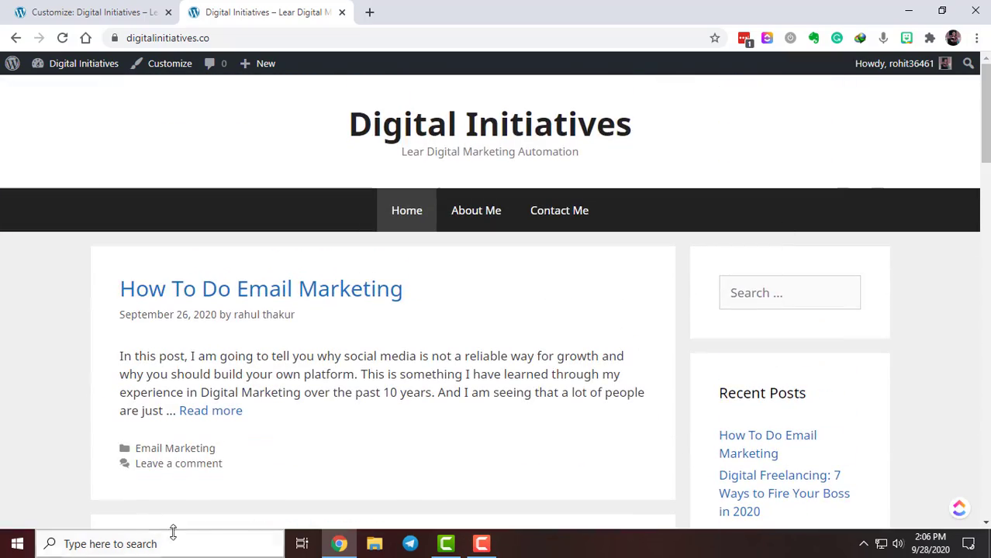
scroll(366, 267, "down", 5)
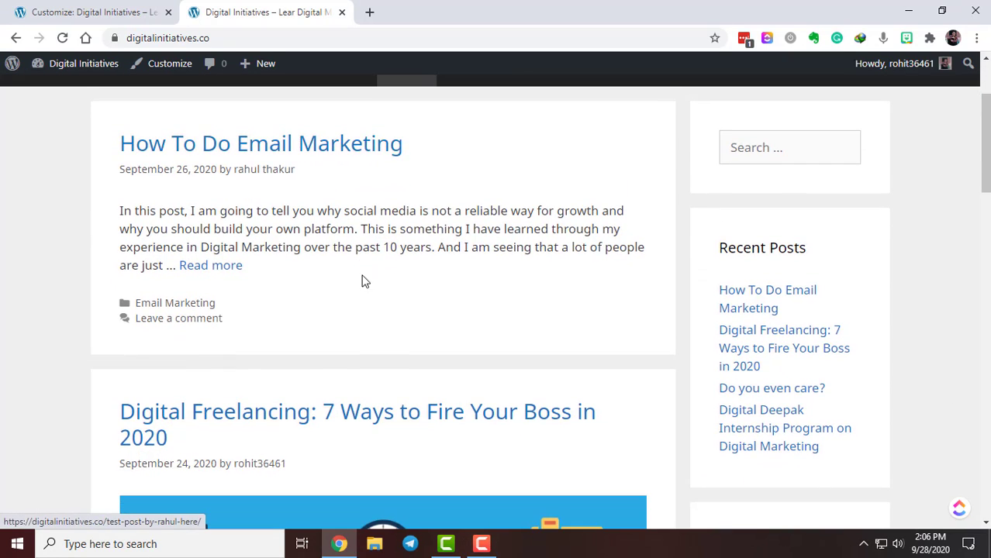
scroll(427, 347, "up", 5)
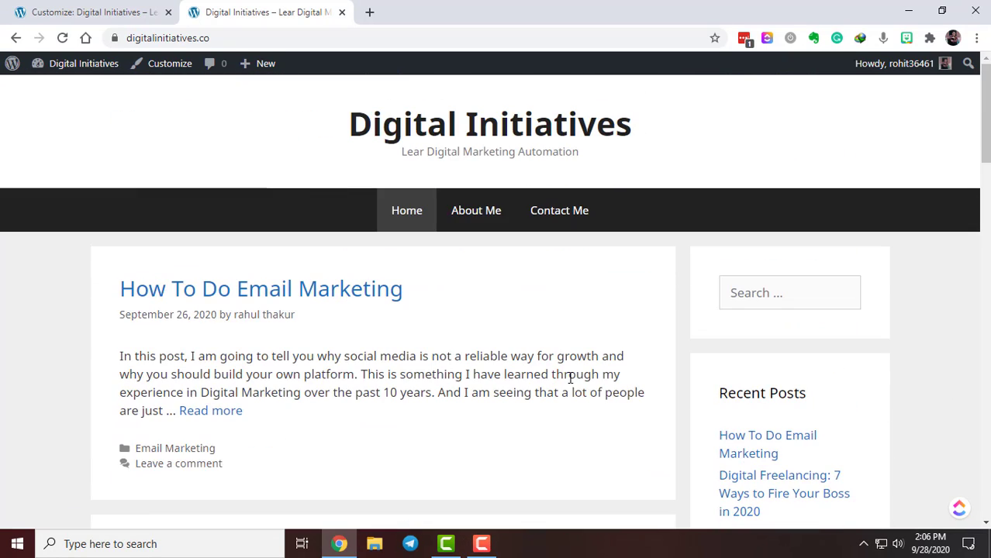
Step: View the About Me and Contact Me pages on the live site, examining the contact form's layout
left_click(476, 222)
left_click(567, 220)
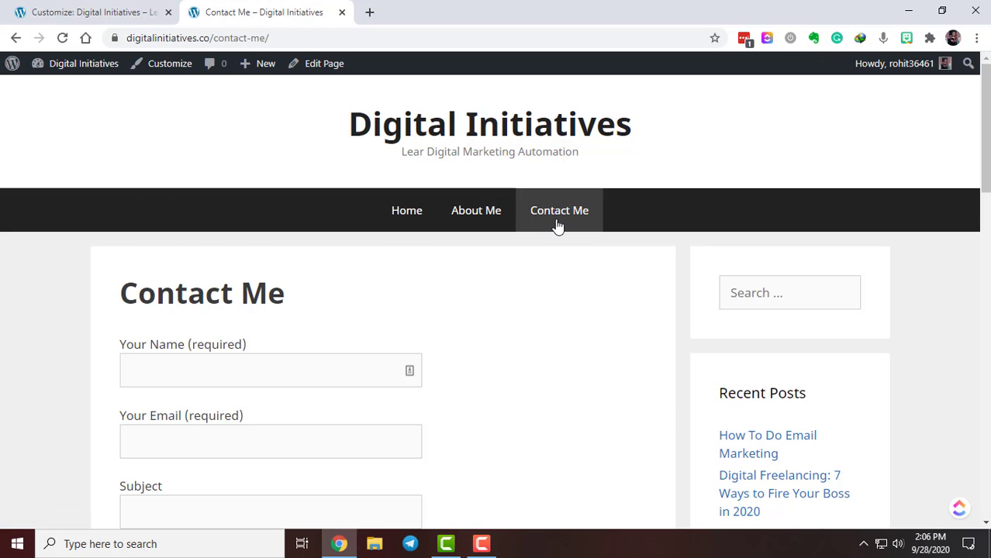
scroll(524, 293, "down", 3)
scroll(379, 348, "up", 3)
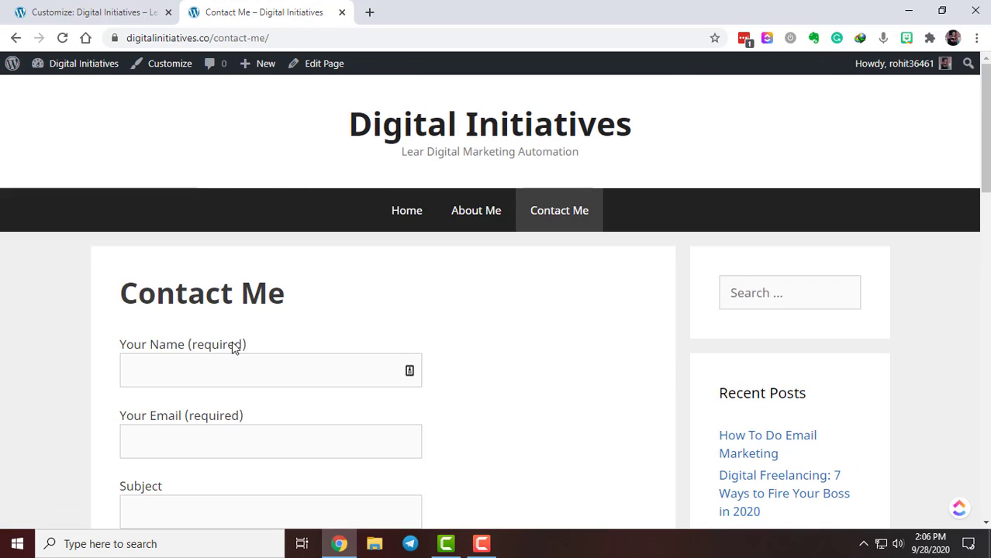
scroll(352, 356, "down", 3)
scroll(341, 341, "up", 3)
scroll(353, 407, "down", 1)
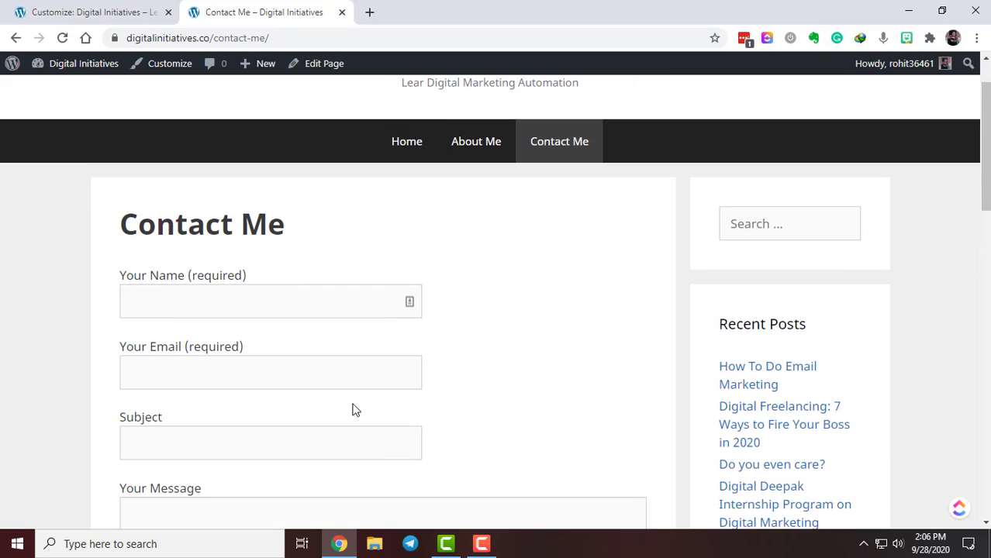
scroll(409, 405, "up", 1)
Step: Return to the live homepage and examine its footer widgets, footer bar and sidebar
left_click(394, 213)
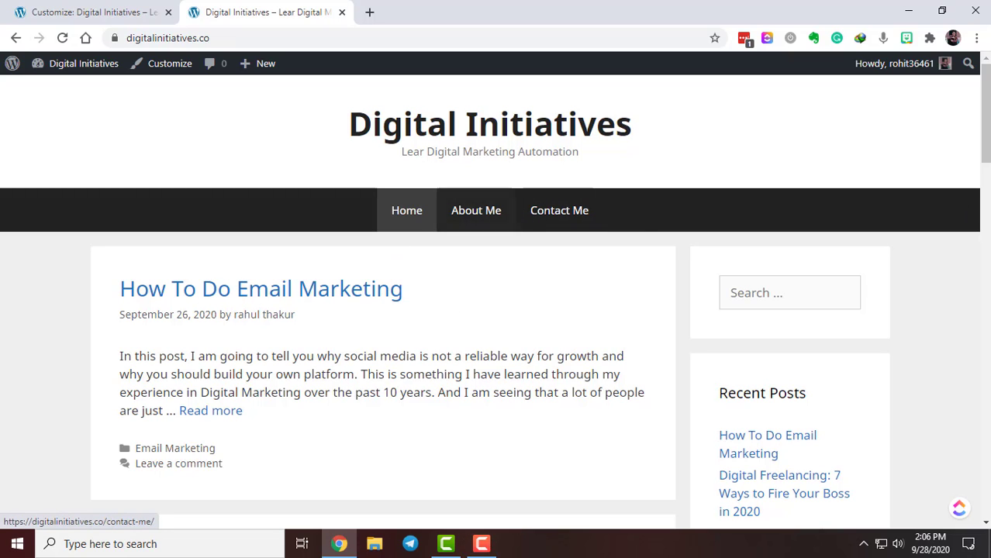
scroll(388, 311, "down", 4)
left_click_drag(986, 178, 986, 469)
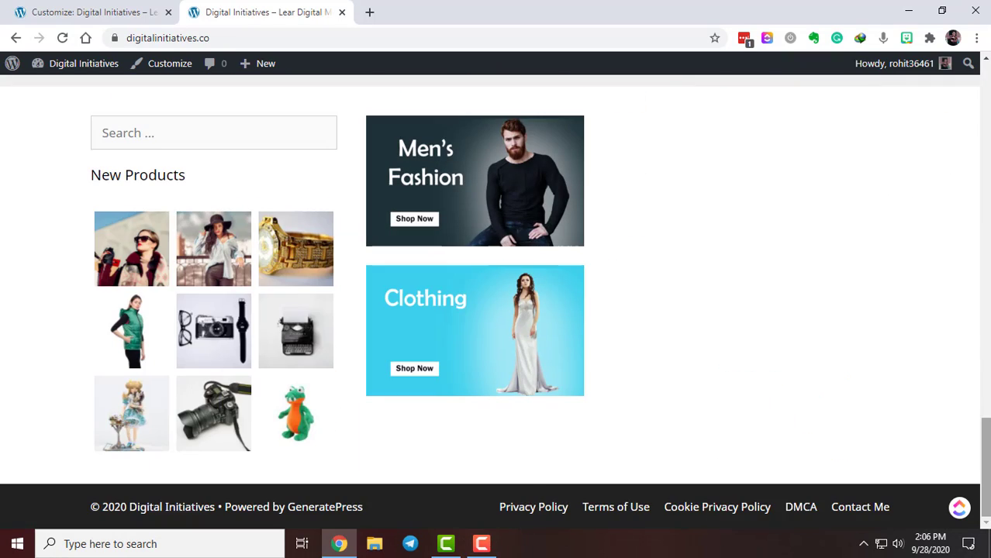
left_click_drag(986, 465, 985, 114)
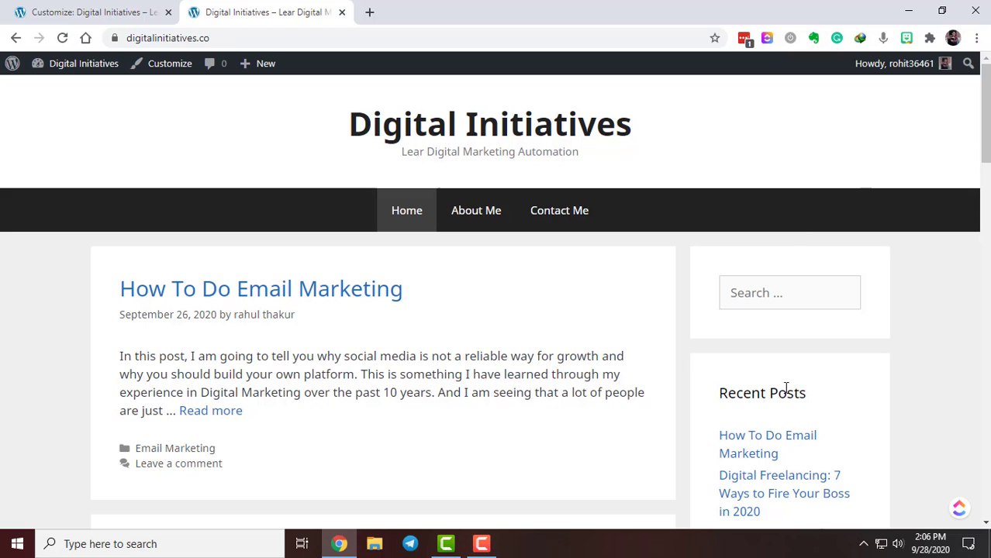
scroll(817, 438, "down", 3)
Step: Switch to the customizer's browser tab, close the customizer and reopen the Widgets admin page
left_click(8, 7)
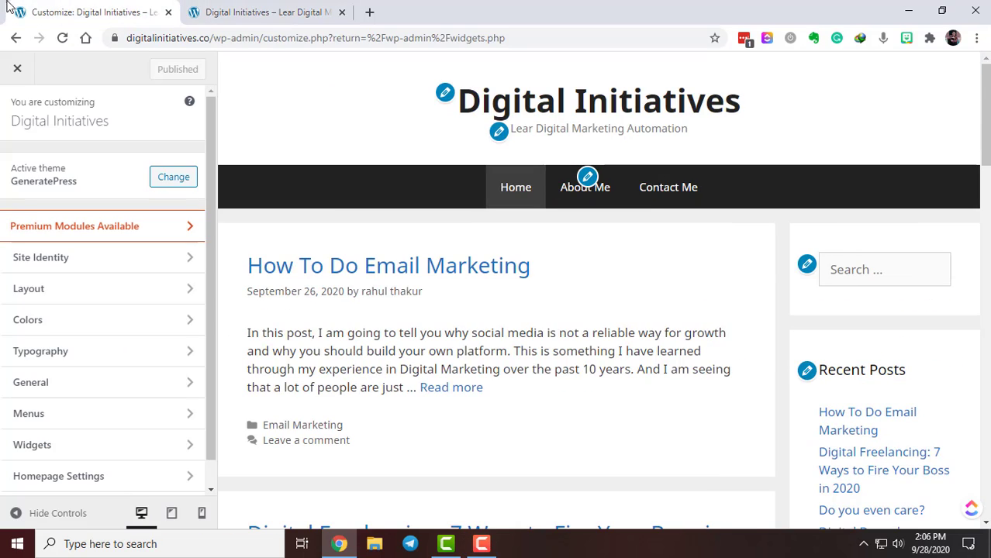
left_click(15, 69)
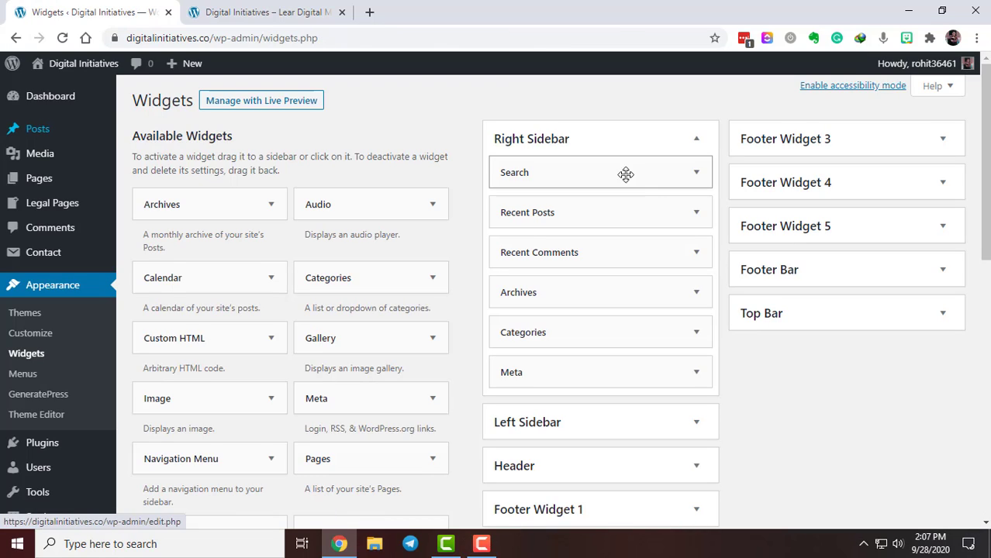
left_click(33, 355)
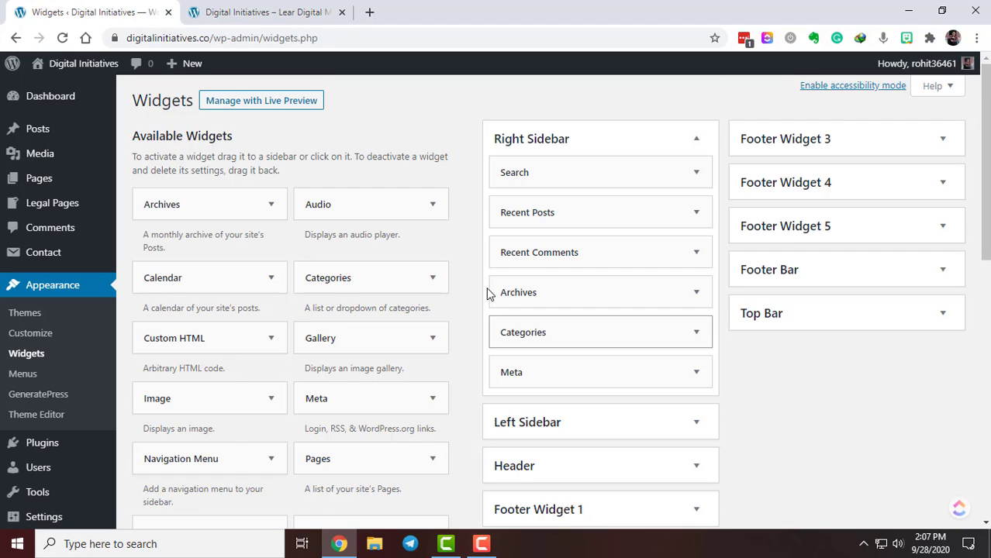
Step: Delete the Recent Comments, Archives and Meta widgets from the Right Sidebar
left_click(695, 251)
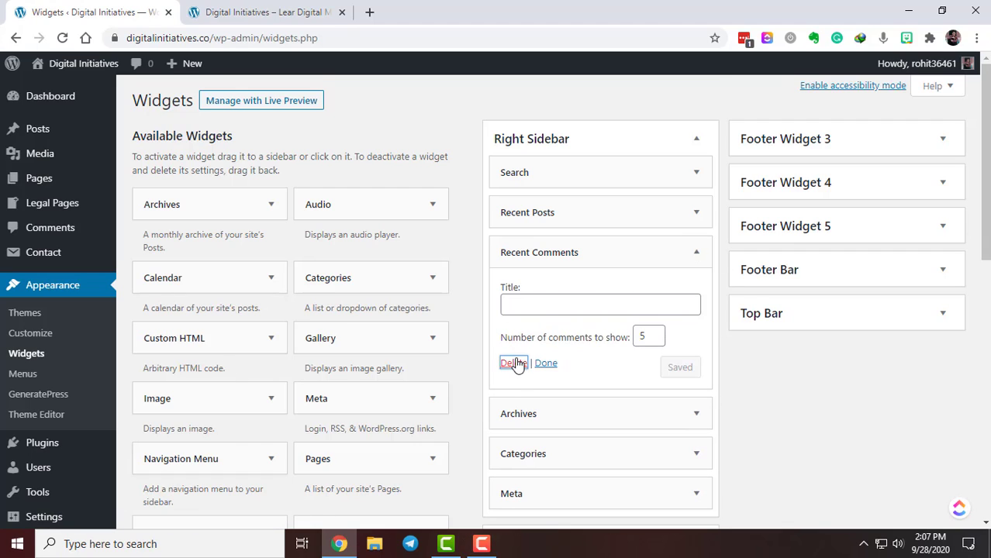
left_click(515, 364)
left_click(696, 252)
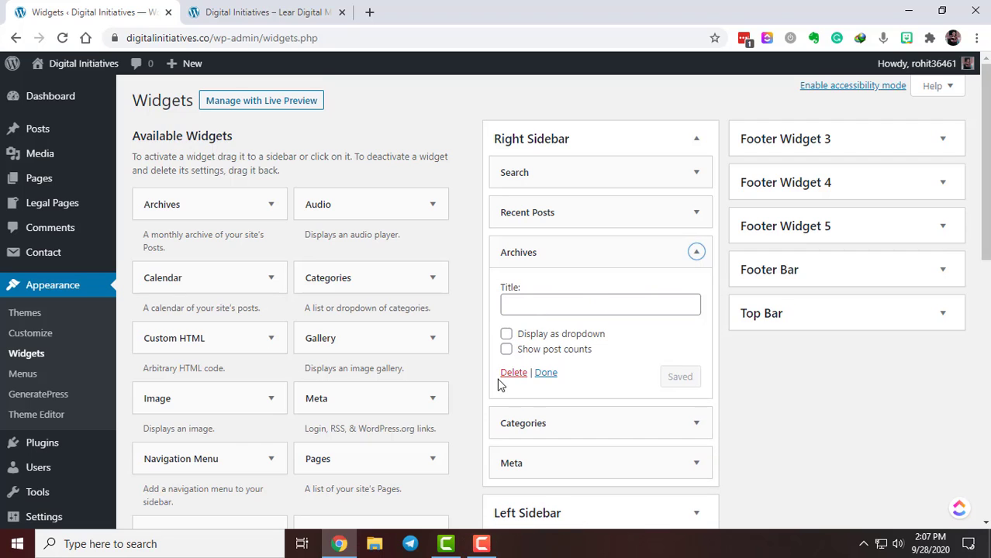
left_click(514, 372)
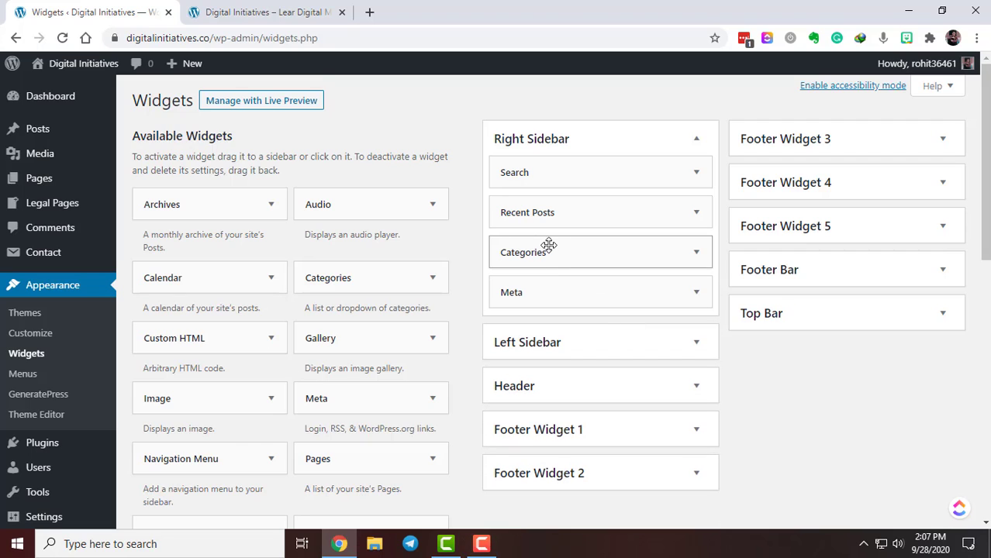
left_click(680, 291)
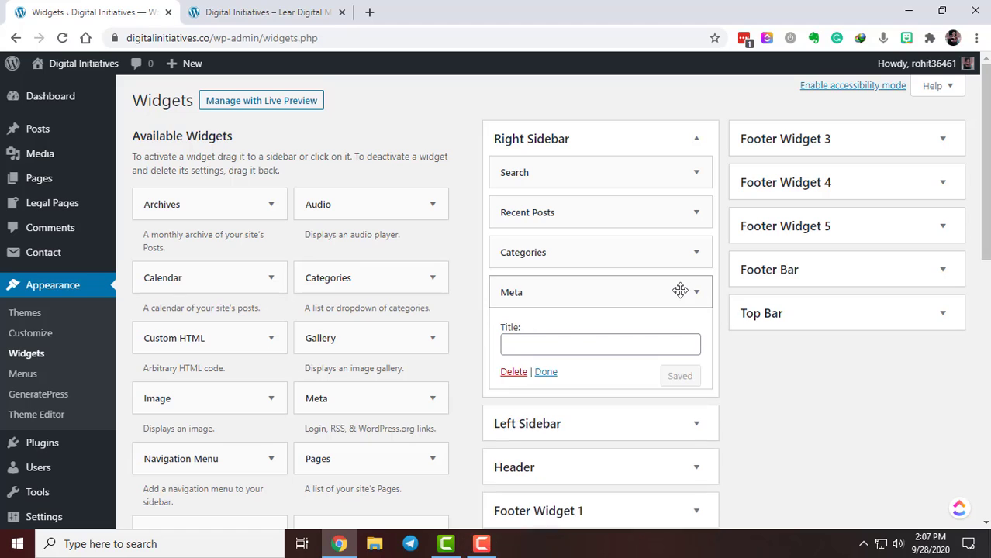
left_click(513, 372)
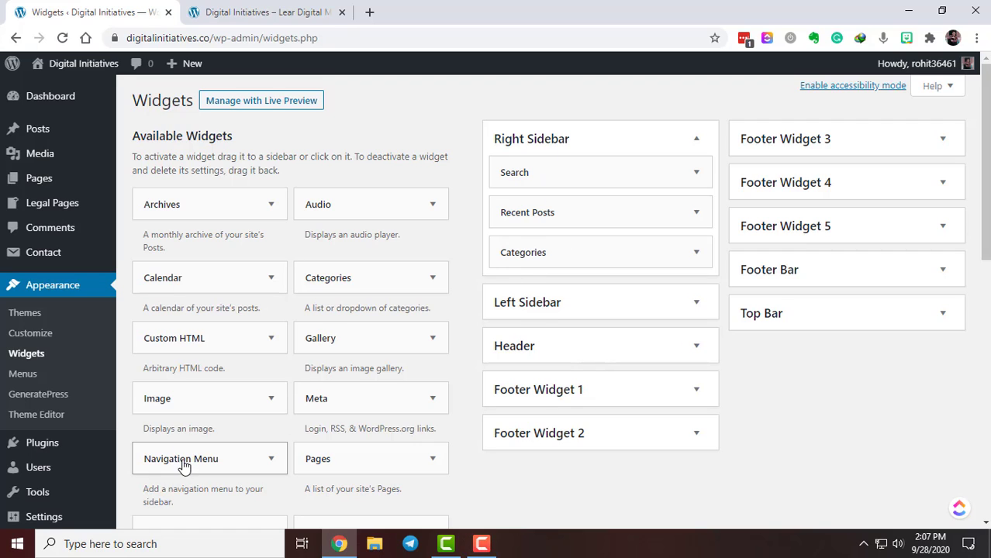
Step: Add a Navigation Menu widget below Categories in the Right Sidebar, showing the Legal Pages menu with the title "Legal Pages", and save it
left_click_drag(186, 443, 556, 300)
left_click(612, 376)
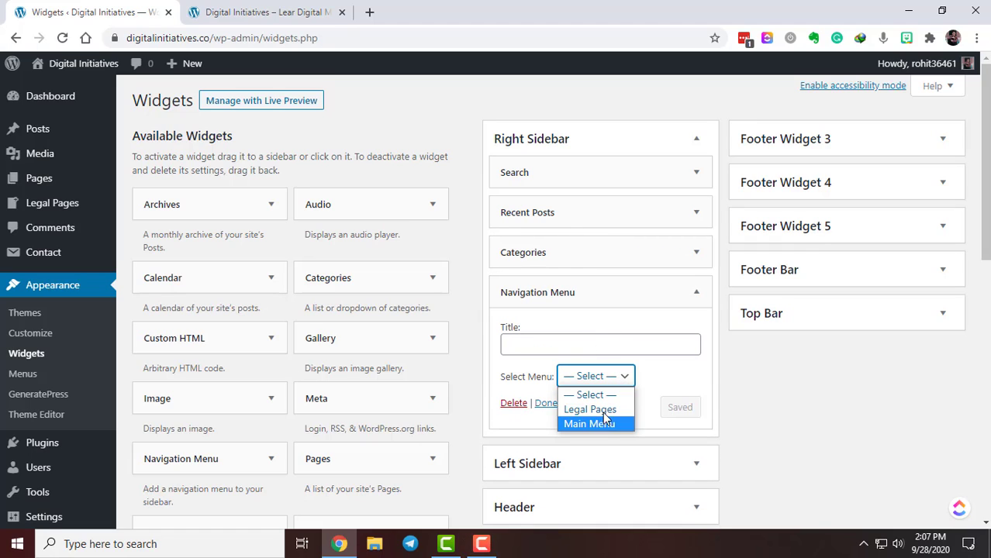
left_click(602, 407)
left_click(608, 345)
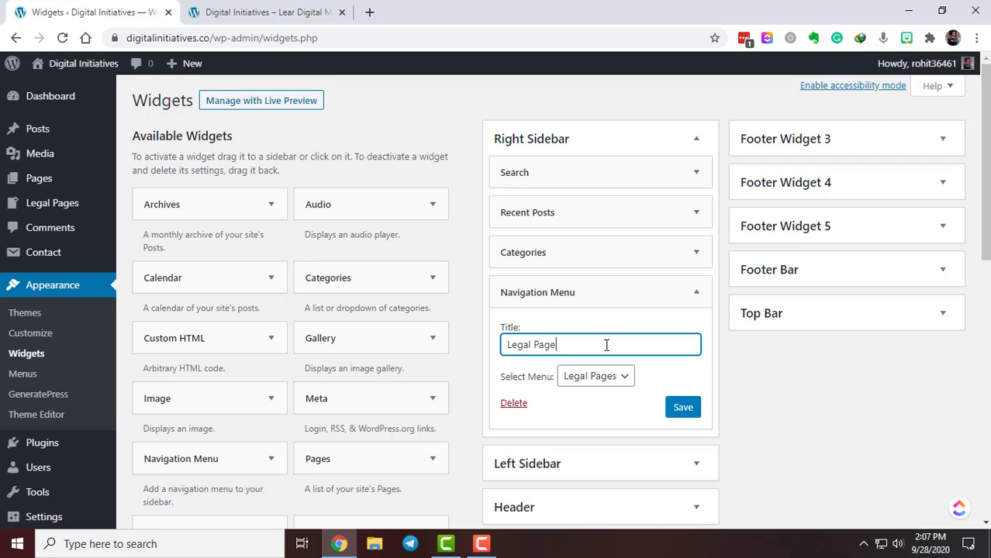
left_click(683, 407)
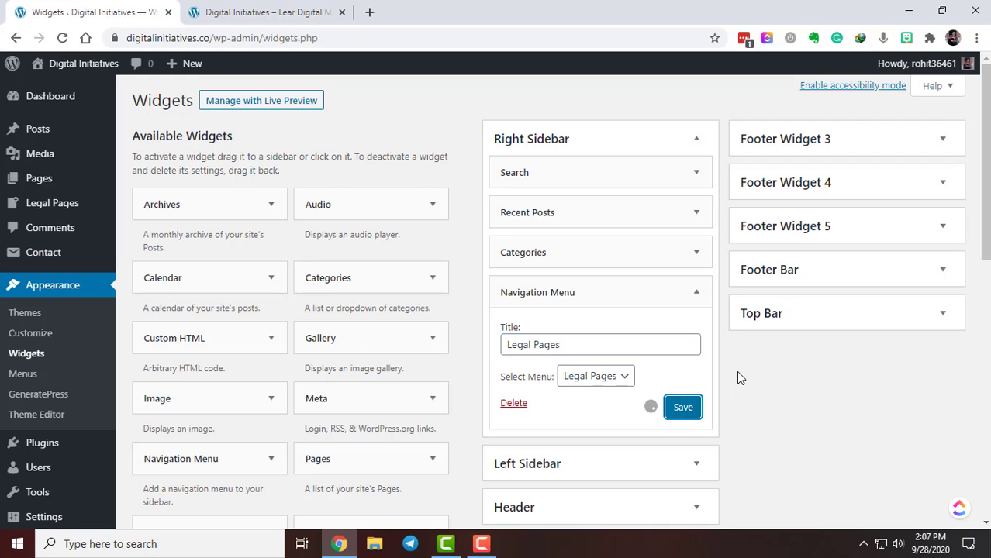
Step: Reload the live homepage in the other browser tab and check the Legal Pages widget in the sidebar and the posts list
left_click(232, 12)
left_click(79, 62)
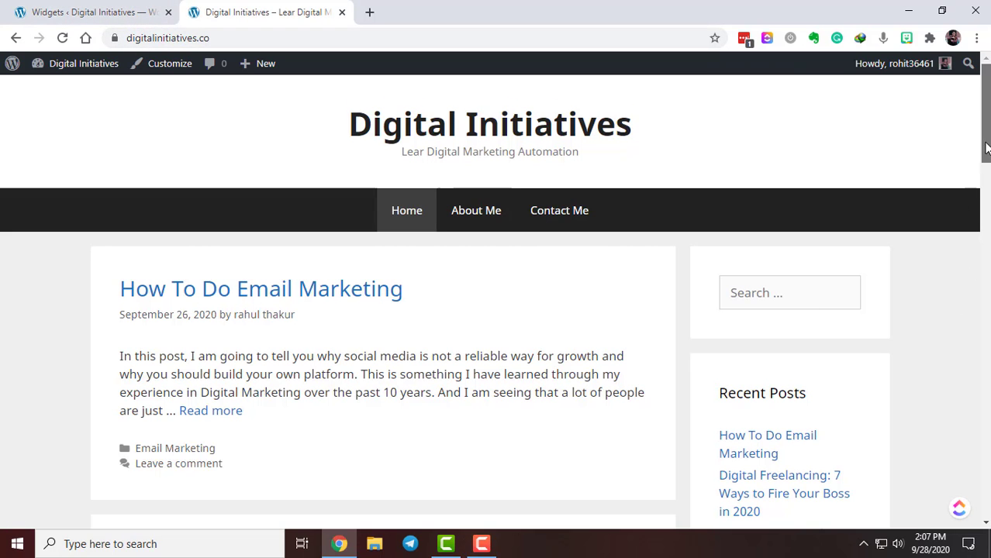
left_click_drag(986, 146, 985, 275)
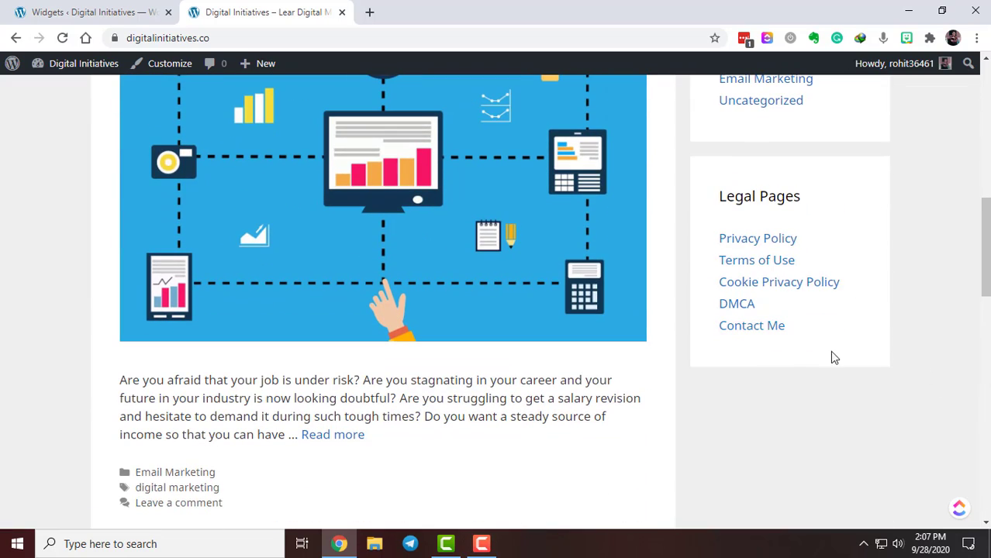
left_click_drag(985, 246, 975, 101)
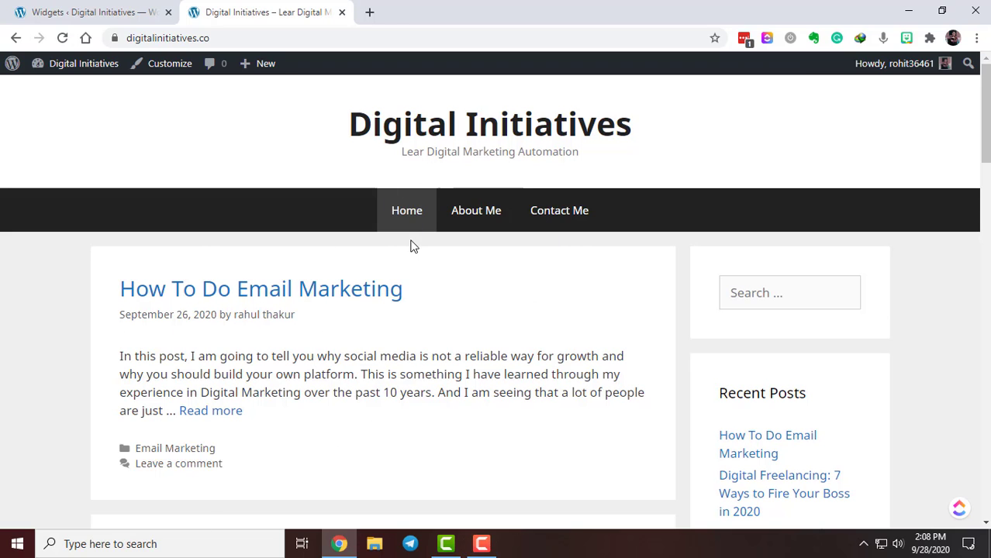
scroll(484, 263, "down", 3)
scroll(155, 305, "up", 3)
scroll(305, 308, "down", 12)
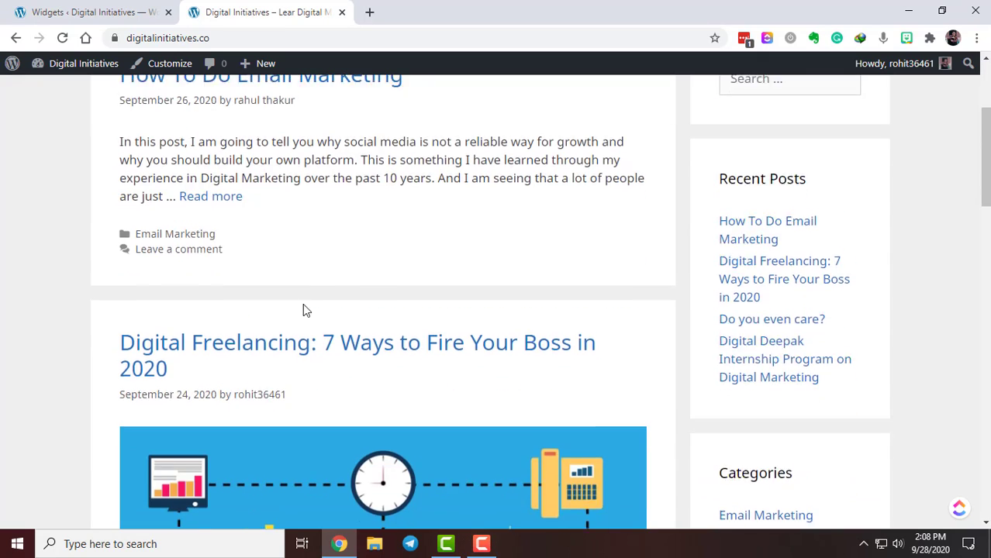
scroll(607, 396, "up", 10)
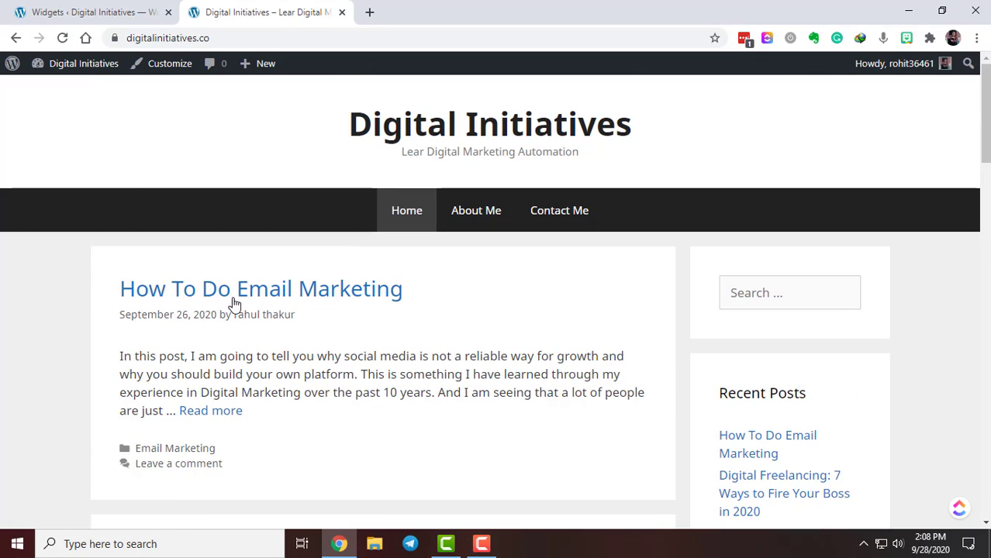
Step: Switch back to the Widgets admin browser tab and open the Reading Settings page
left_click(83, 8)
scroll(102, 150, "down", 2)
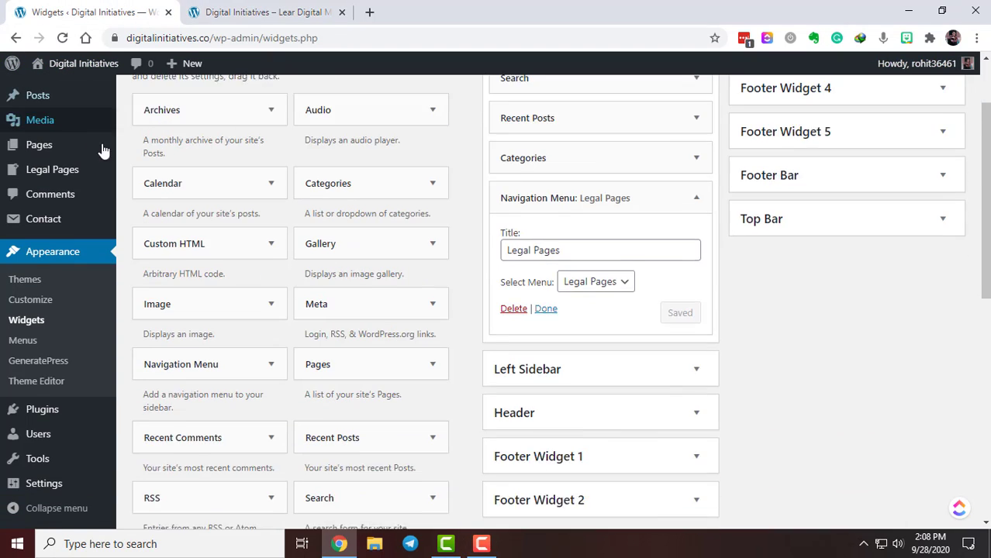
mouse_move(72, 491)
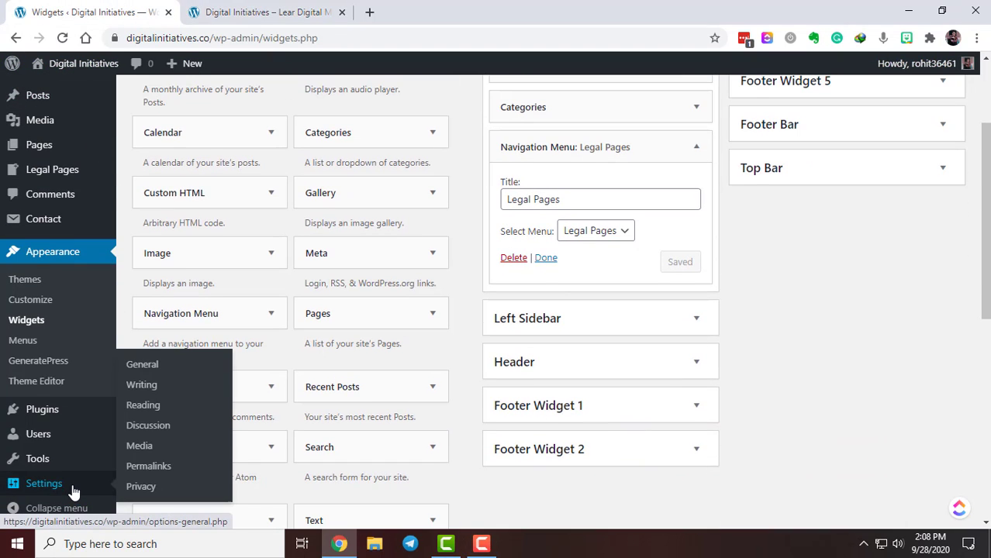
left_click(143, 406)
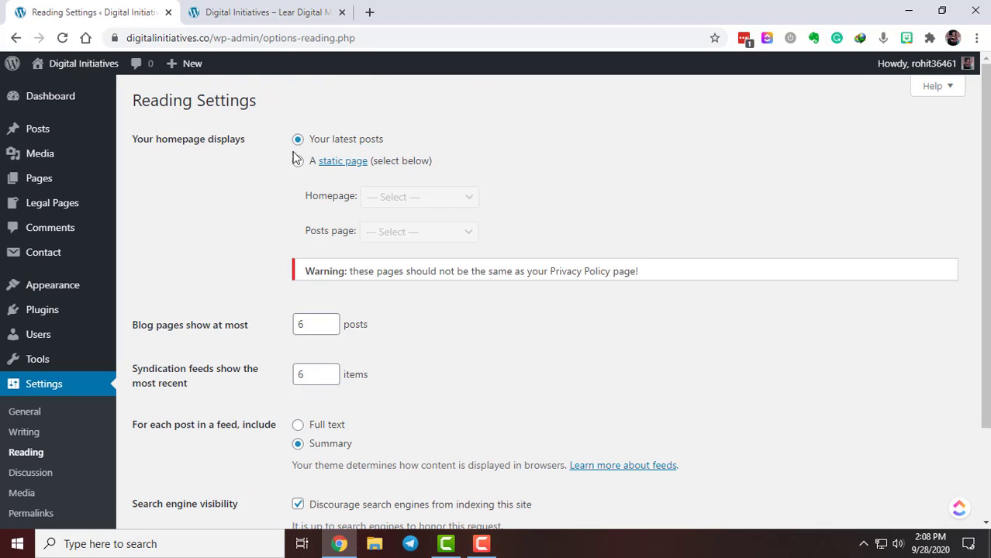
Step: Try the static page option for the homepage, view the Homepage page choices, and revert to Your latest posts
left_click(298, 163)
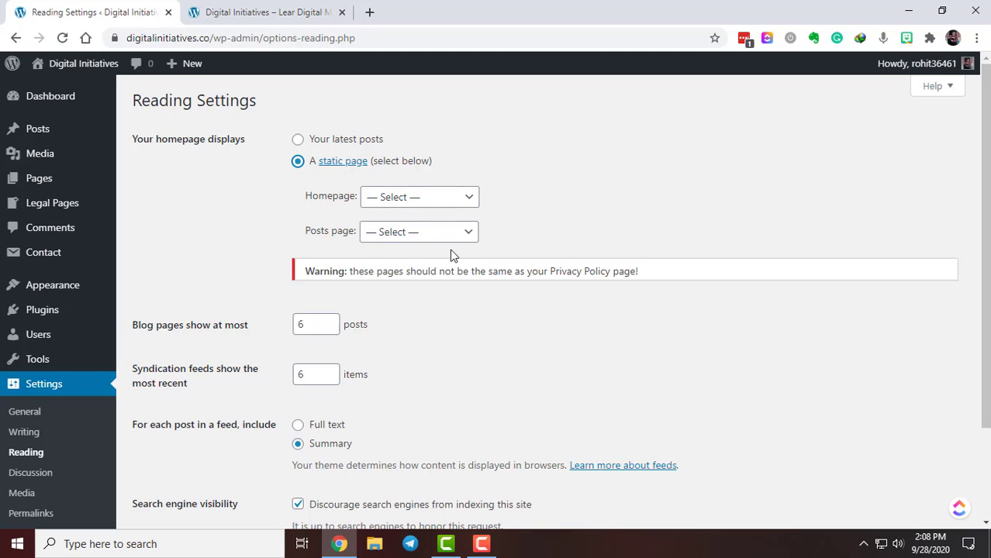
left_click(393, 198)
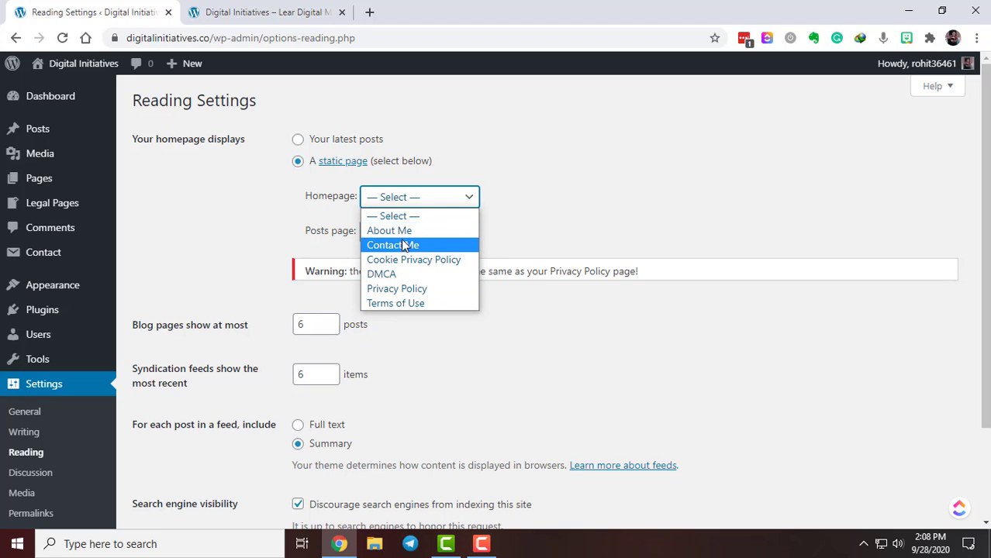
left_click(677, 209)
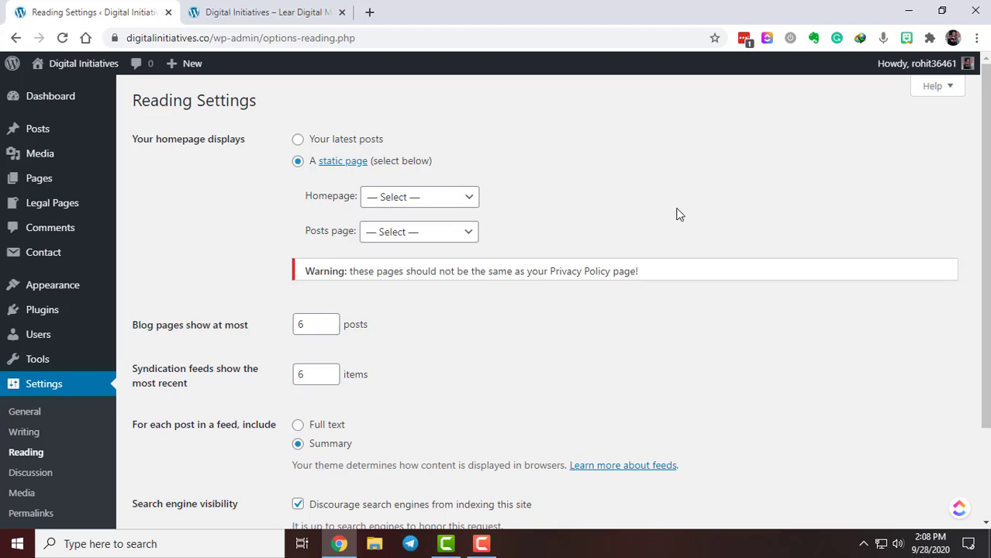
left_click(299, 140)
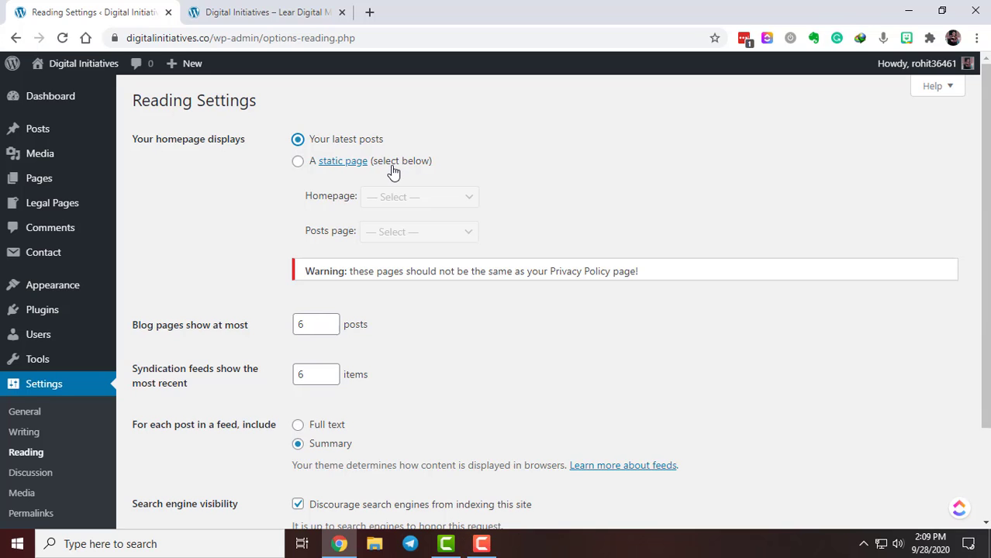
scroll(403, 202, "down", 3)
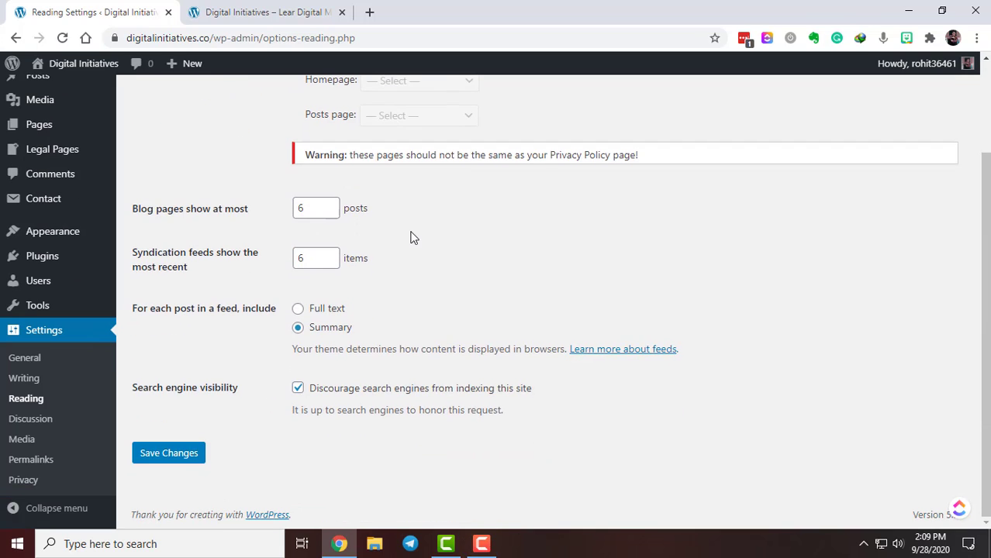
Step: Save the Reading settings with the homepage displaying your latest posts
left_click(189, 454)
left_click(189, 454)
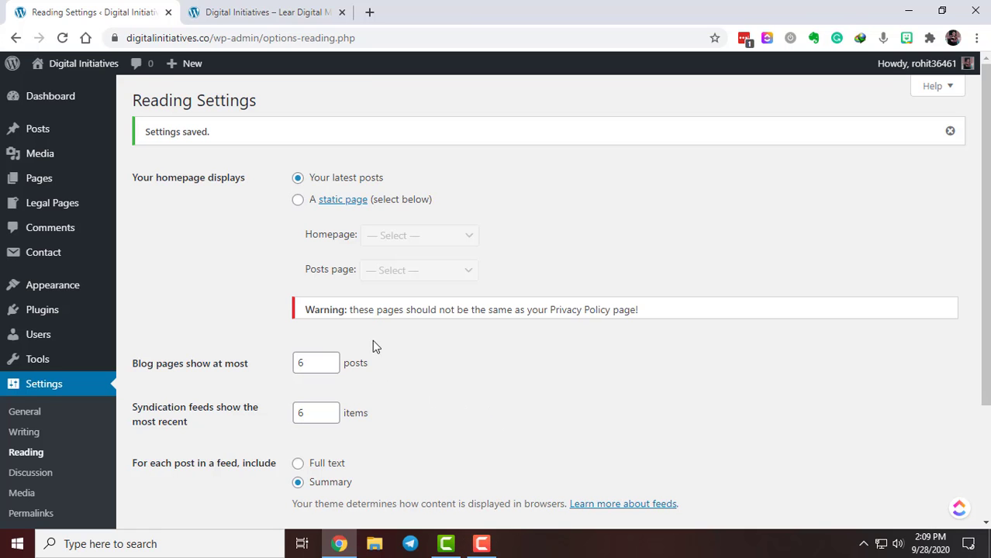
scroll(265, 400, "down", 2)
scroll(265, 400, "up", 2)
Step: Switch to the live site's browser tab, reload the homepage via the site title, and examine its header, navigation, posts and sidebar
left_click(299, 9)
left_click(431, 112)
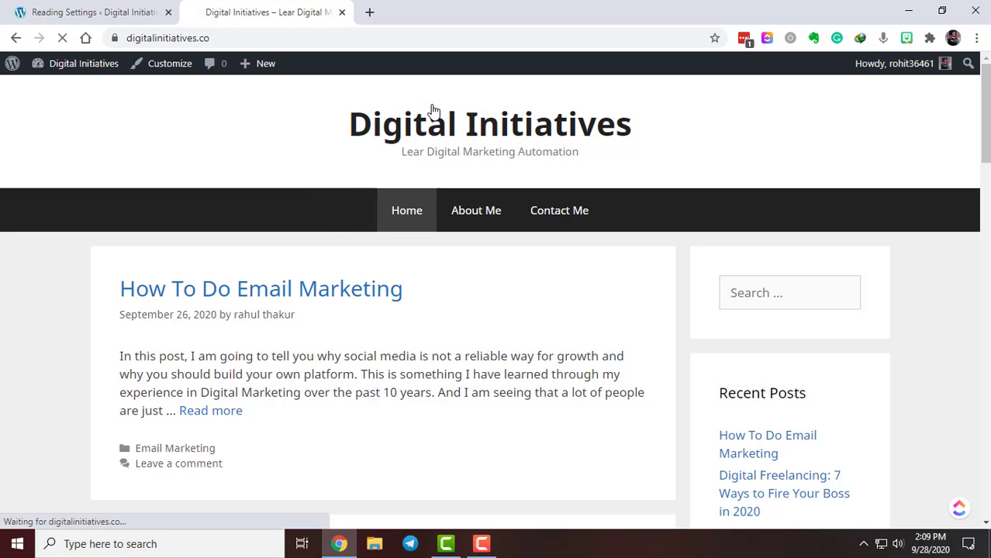
scroll(503, 356, "down", 5)
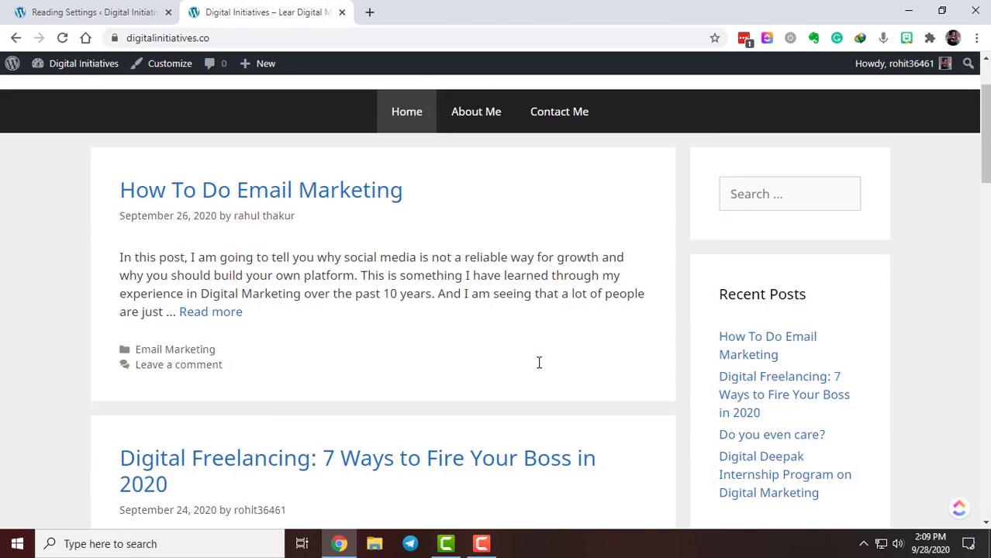
scroll(546, 356, "up", 5)
scroll(546, 351, "down", 5)
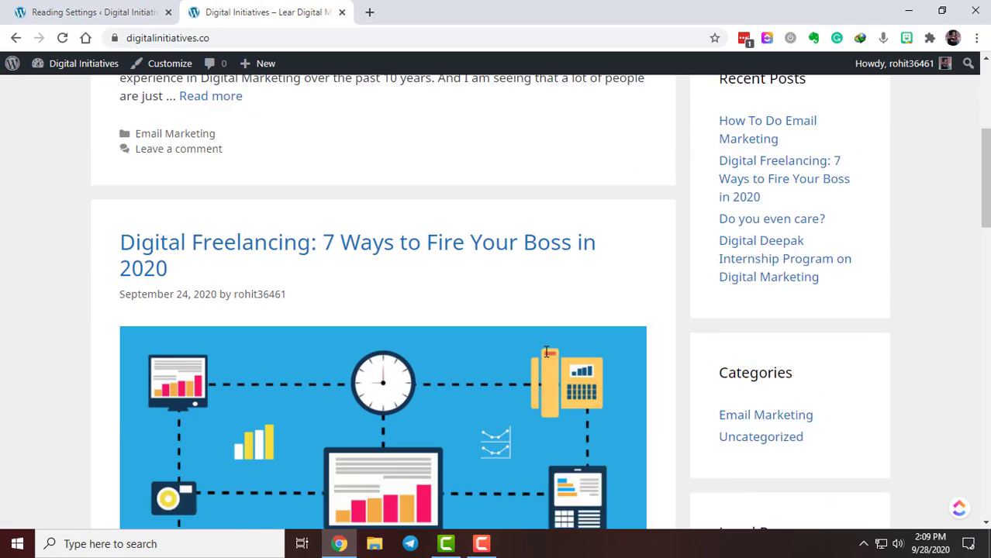
scroll(548, 355, "up", 5)
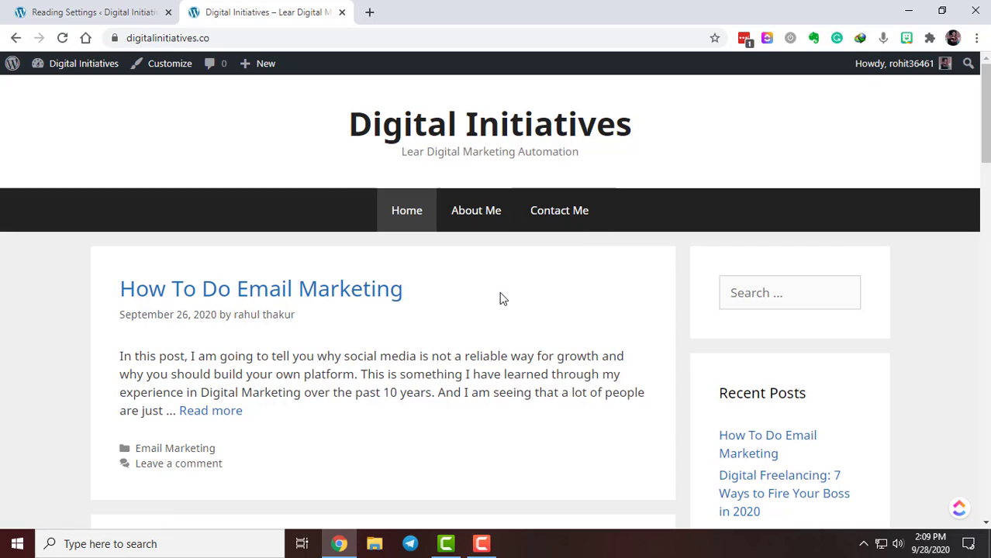
scroll(525, 334, "down", 8)
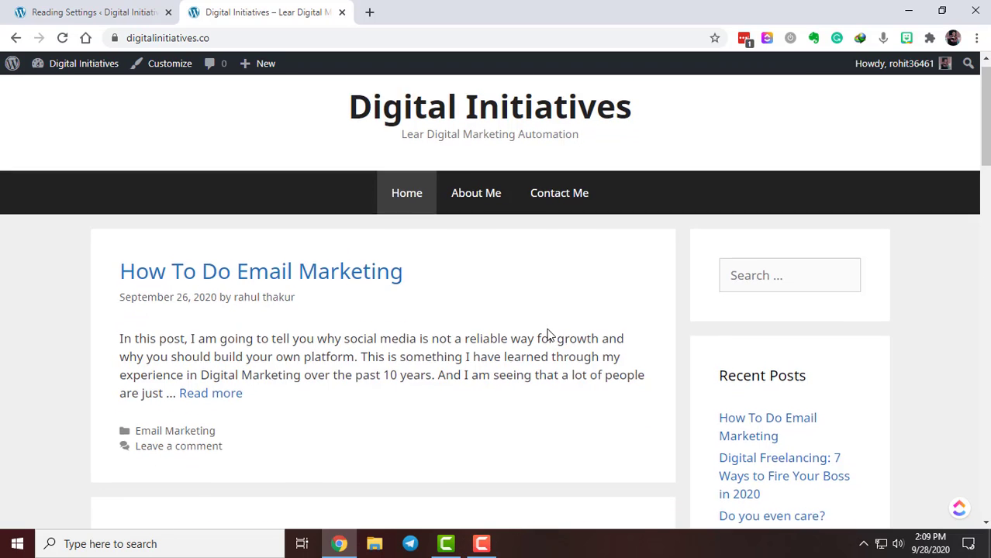
scroll(812, 362, "up", 10)
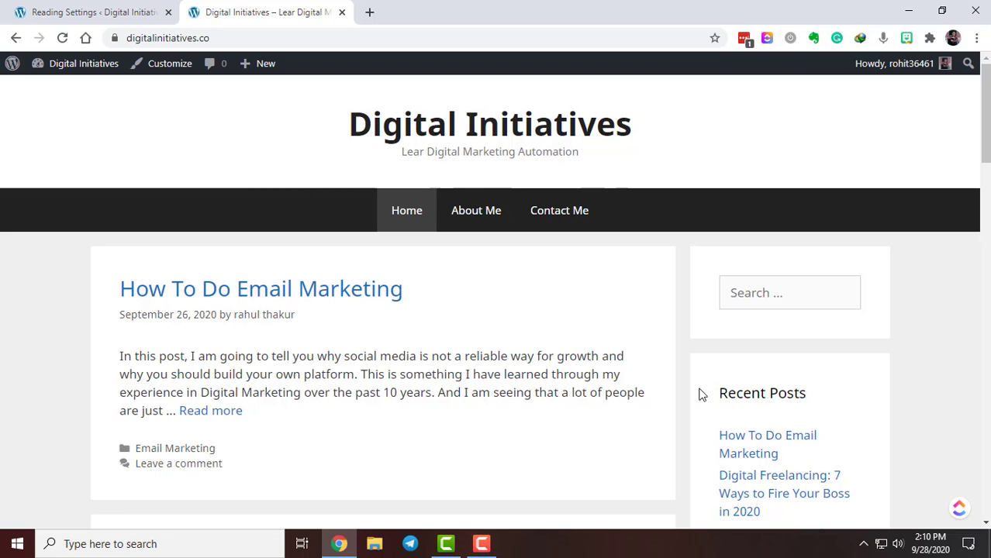
scroll(701, 395, "down", 10)
scroll(721, 353, "up", 9)
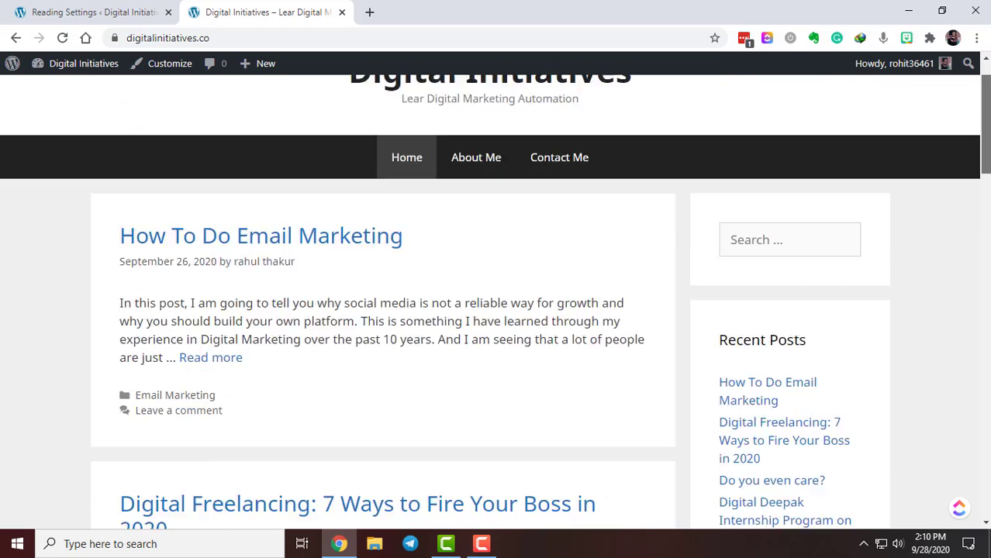
scroll(496, 155, "up", 1)
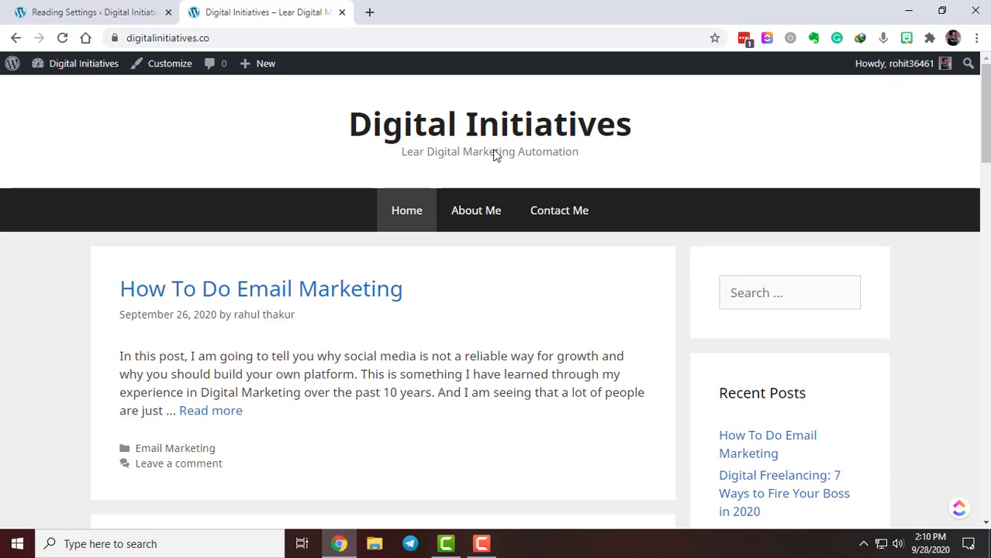
Step: Open canva.com in a new browser tab
left_click(369, 13)
type("v")
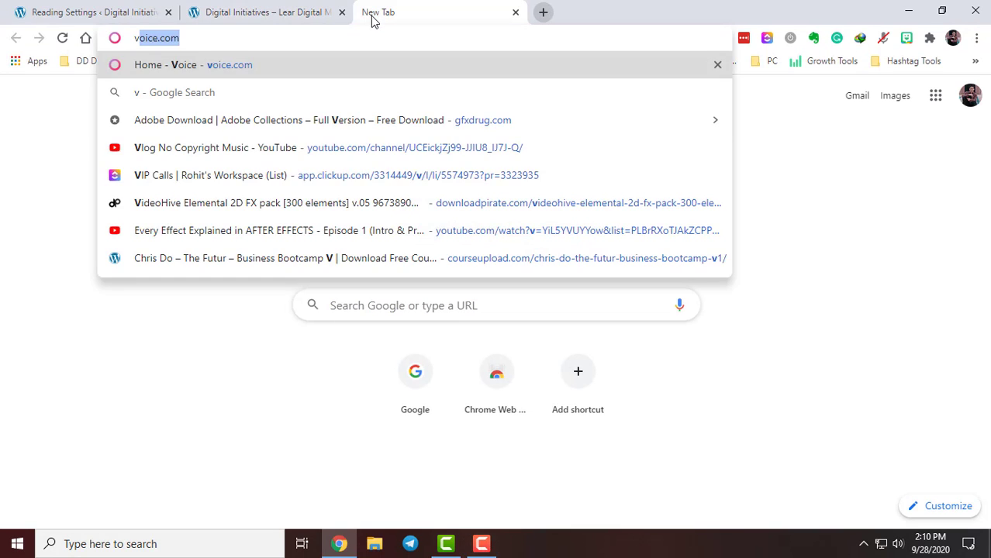
type("canva")
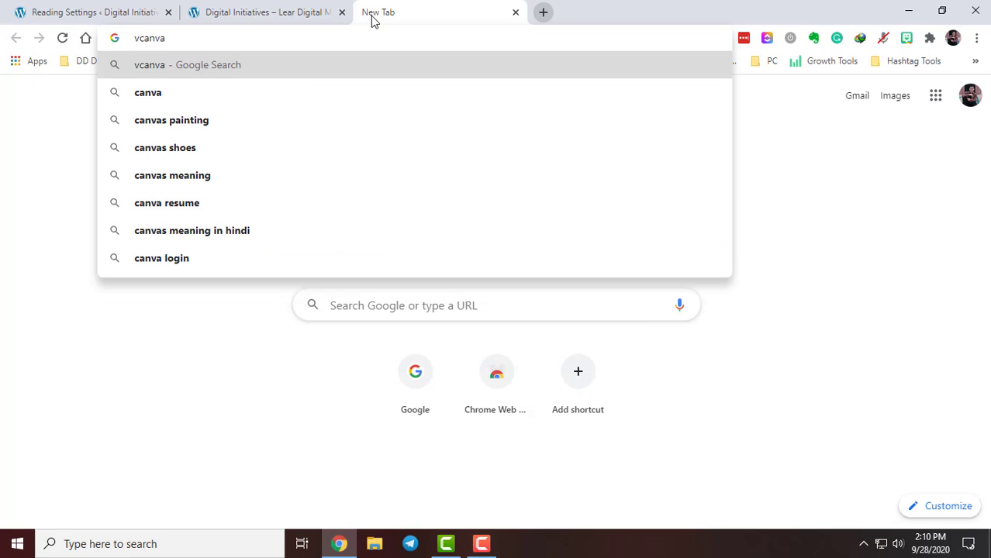
key("BackSpace")
key("BackSpace")
key("BackSpace")
key("BackSpace")
key("BackSpace")
key("BackSpace")
type("c")
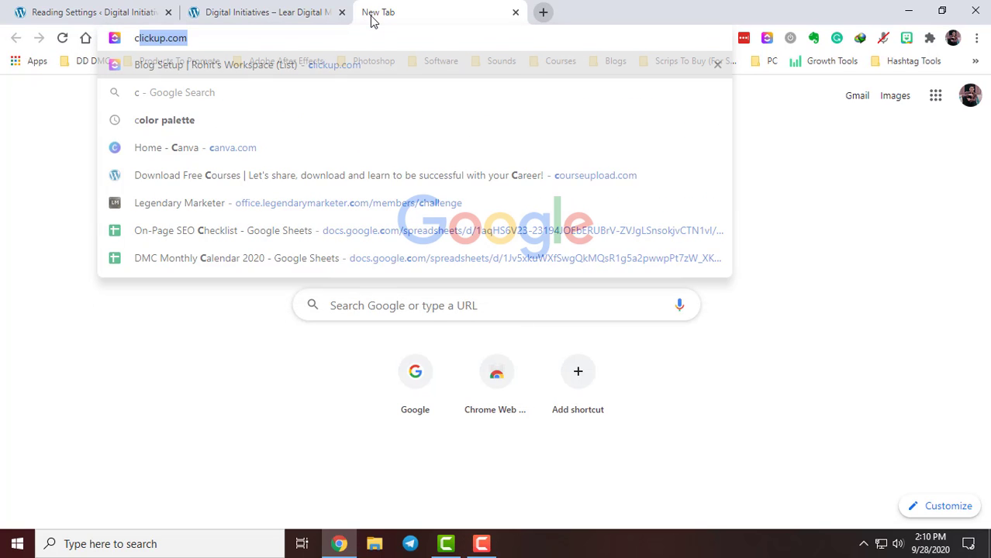
type("anva.com")
key("Return")
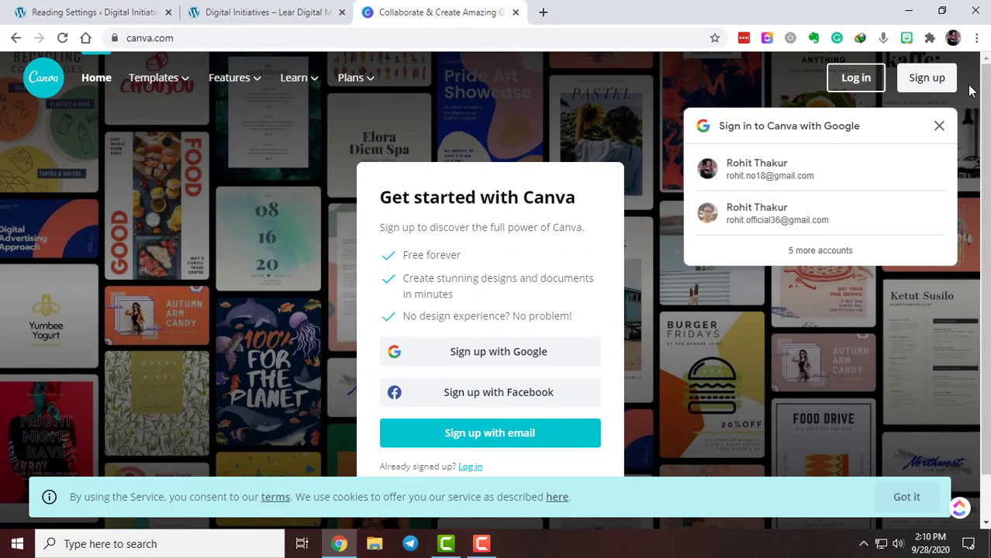
Step: Sign up to Canva with Google using the first listed account and look over the home page
left_click(496, 361)
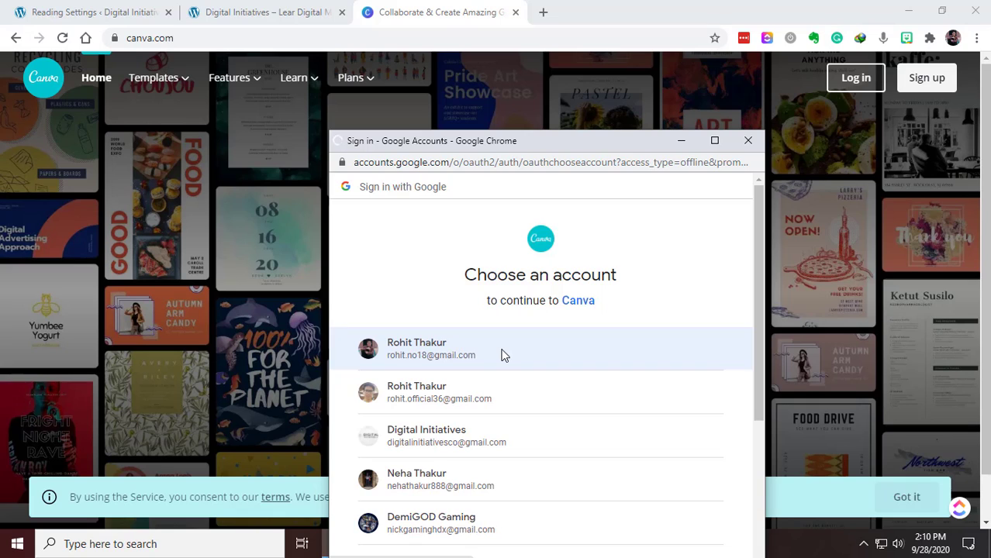
left_click(451, 351)
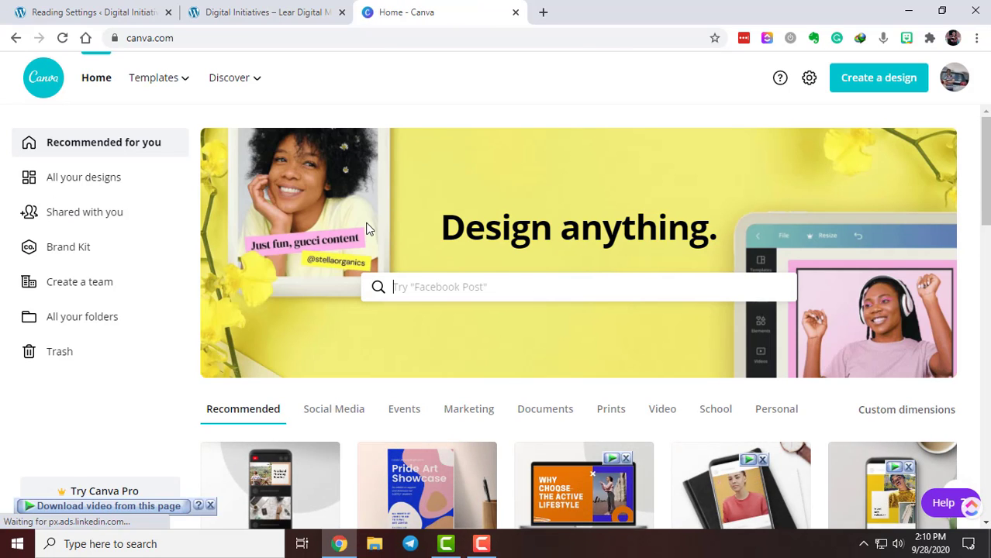
scroll(795, 286, "down", 10)
scroll(806, 285, "up", 10)
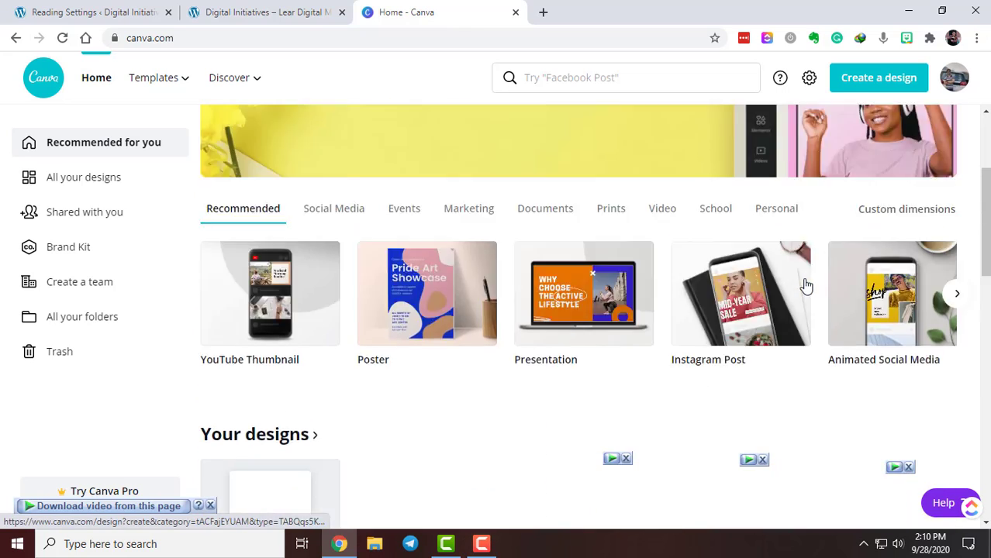
Step: Open the Logos templates from the Business category and browse the available designs and style filters
mouse_move(155, 68)
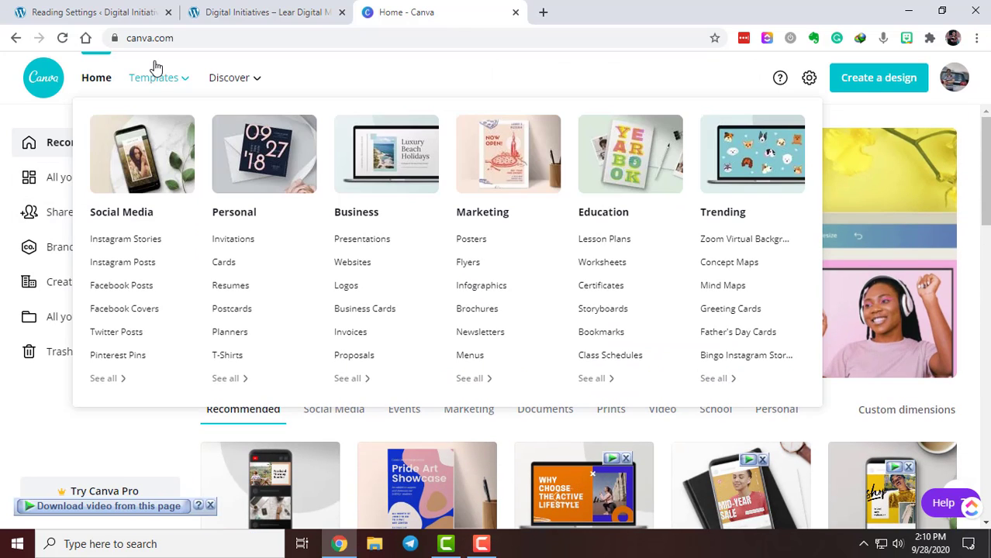
left_click(347, 291)
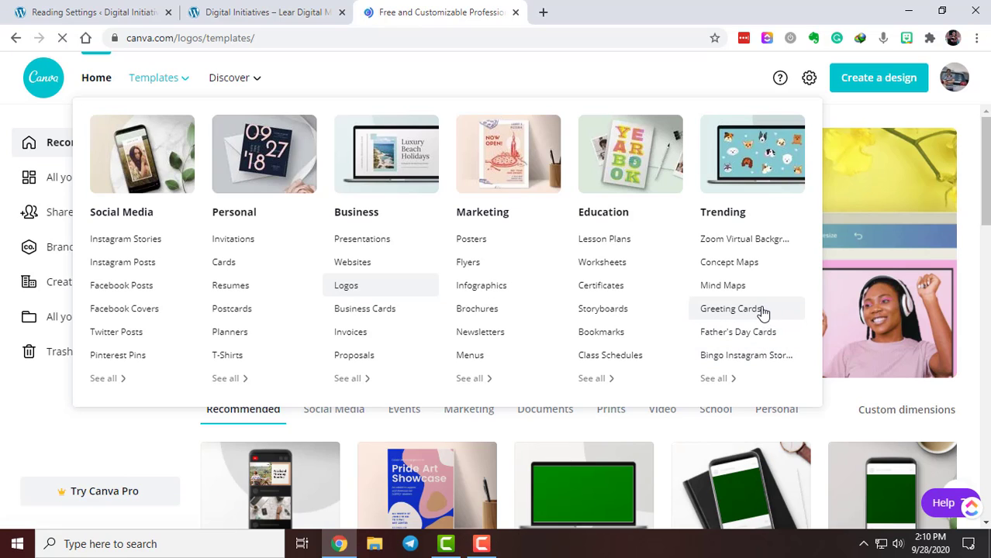
scroll(465, 280, "down", 3)
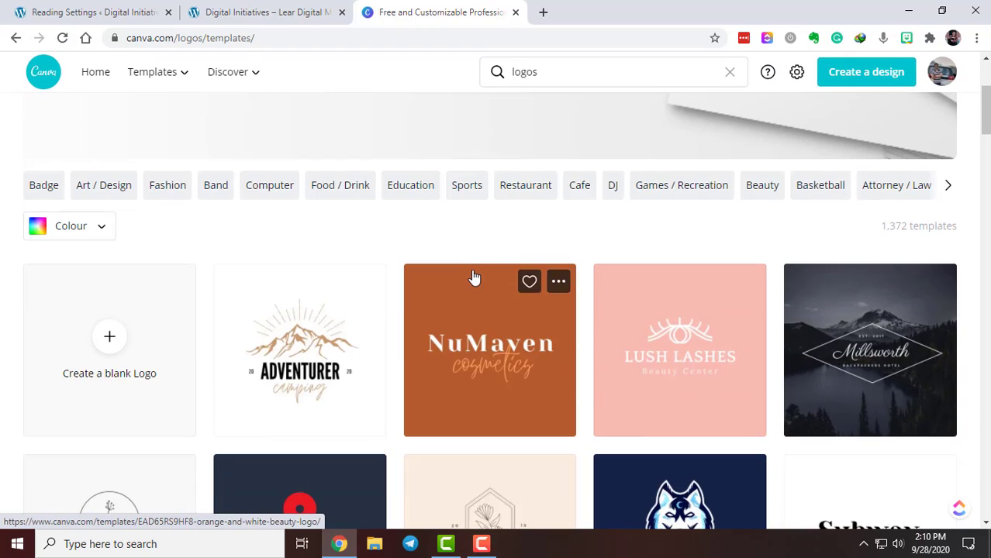
scroll(775, 260, "up", 2)
scroll(799, 277, "down", 6)
scroll(483, 454, "up", 4)
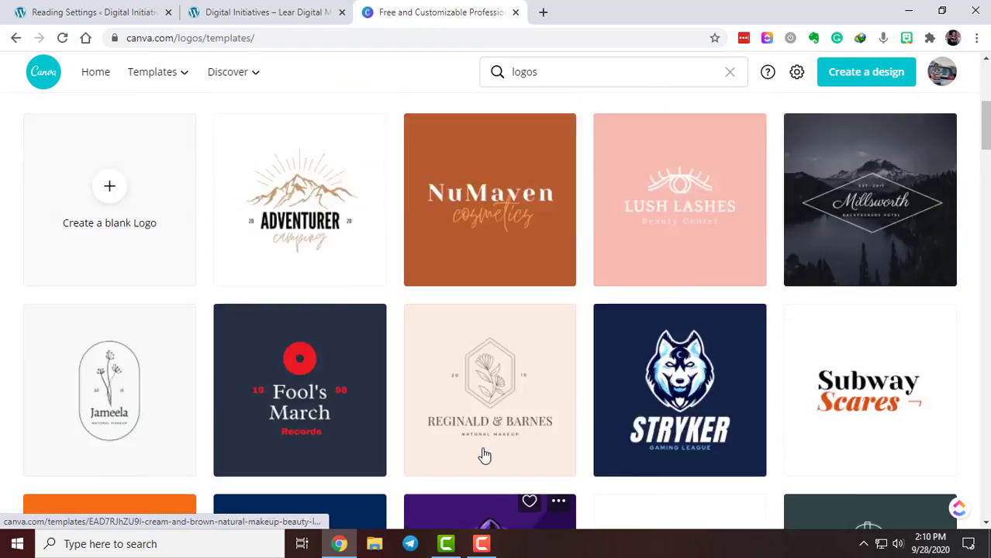
scroll(896, 339, "down", 12)
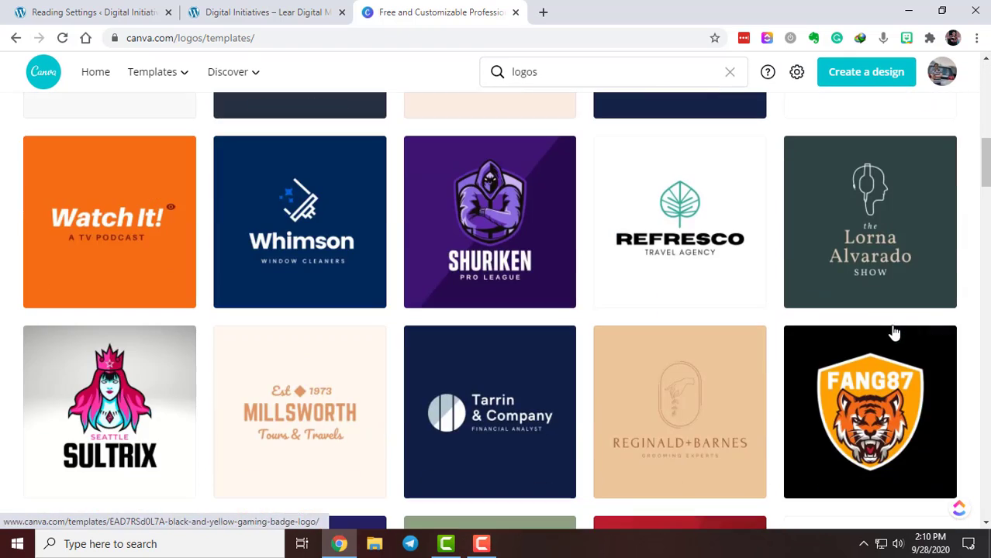
scroll(891, 339, "down", 15)
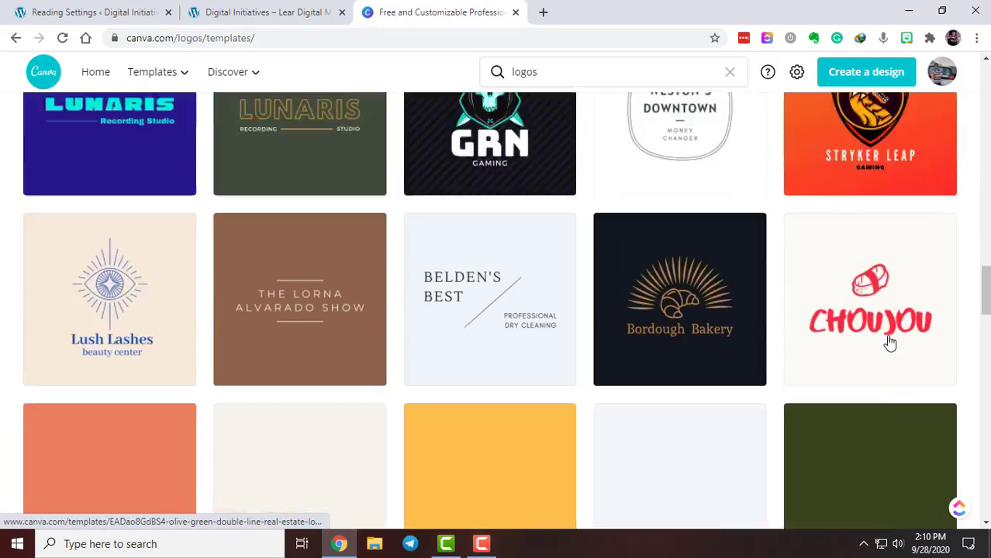
scroll(976, 279, "up", 5)
scroll(976, 279, "up", 10)
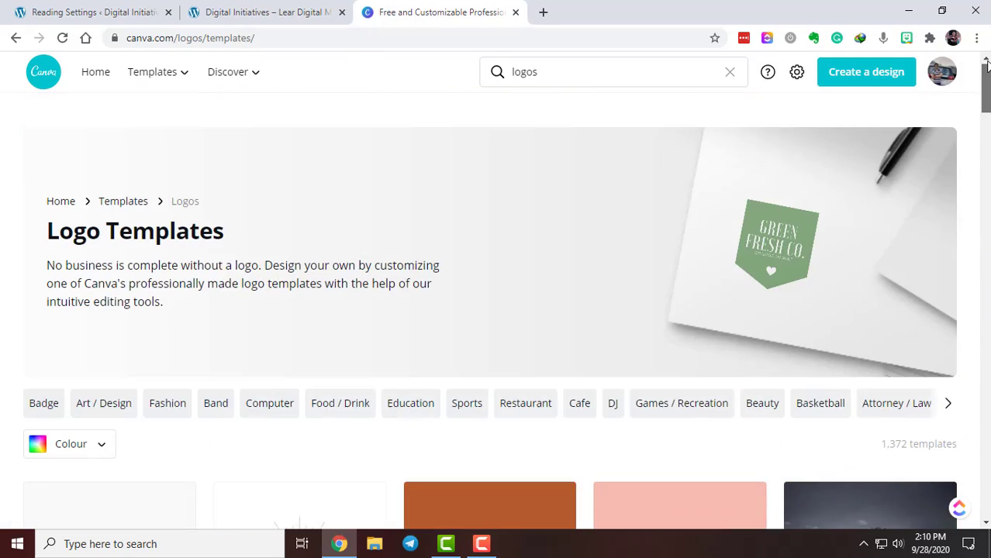
scroll(177, 397, "down", 1)
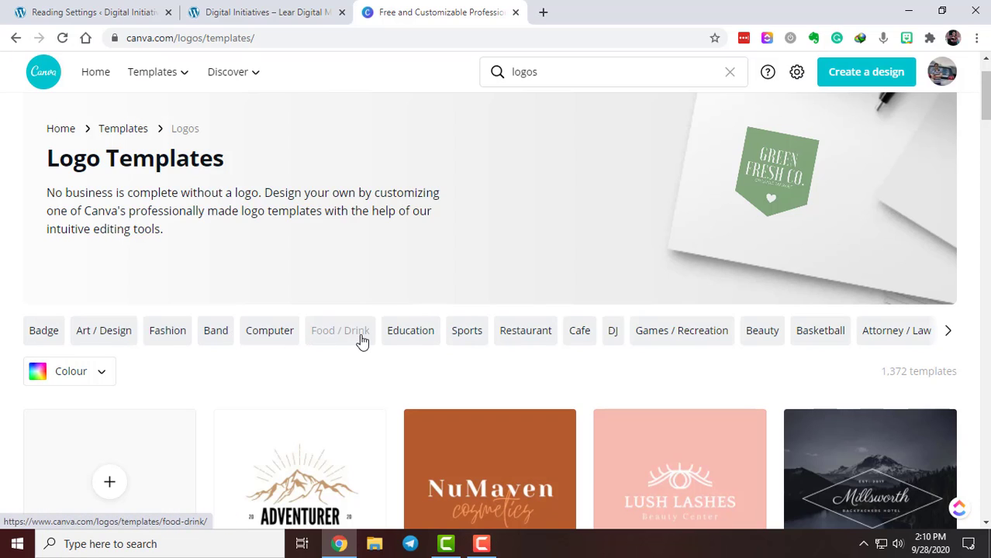
scroll(573, 356, "down", 3)
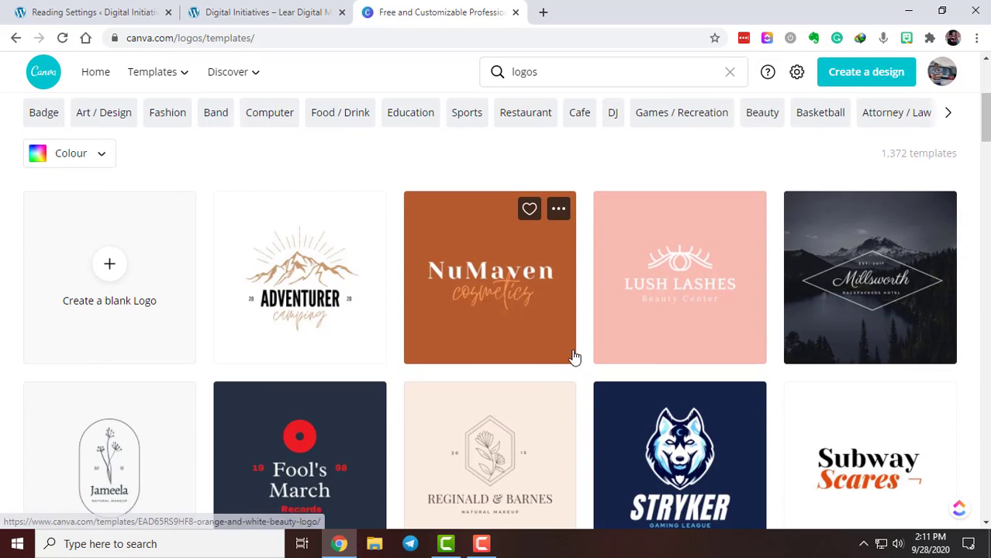
scroll(573, 356, "up", 1)
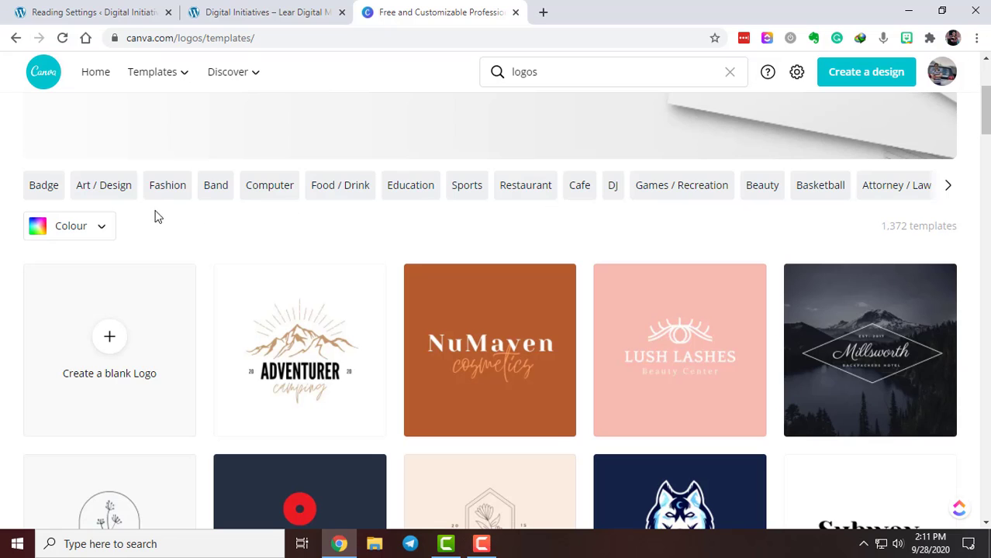
Step: Filter the logo templates to the Band category and look through its designs
left_click(218, 188)
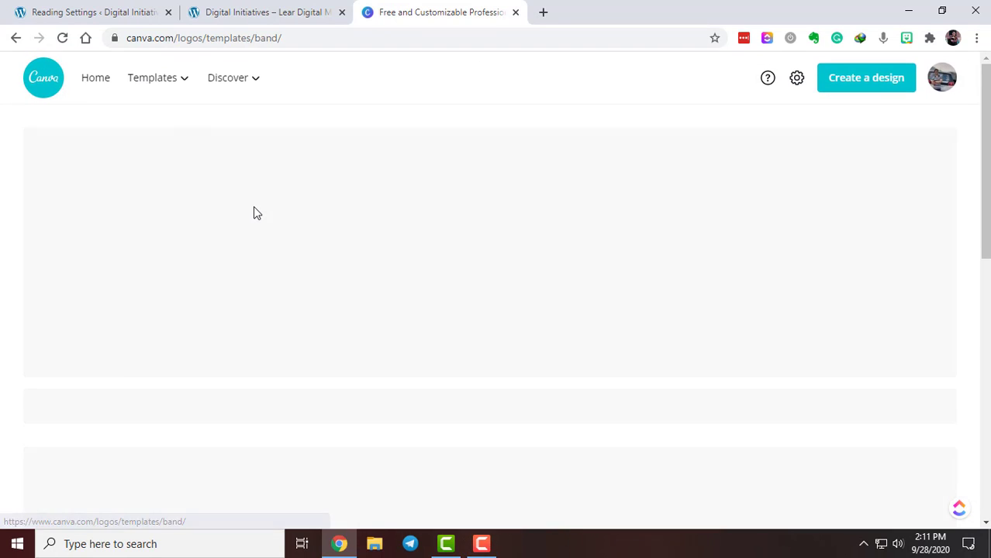
scroll(312, 221, "down", 5)
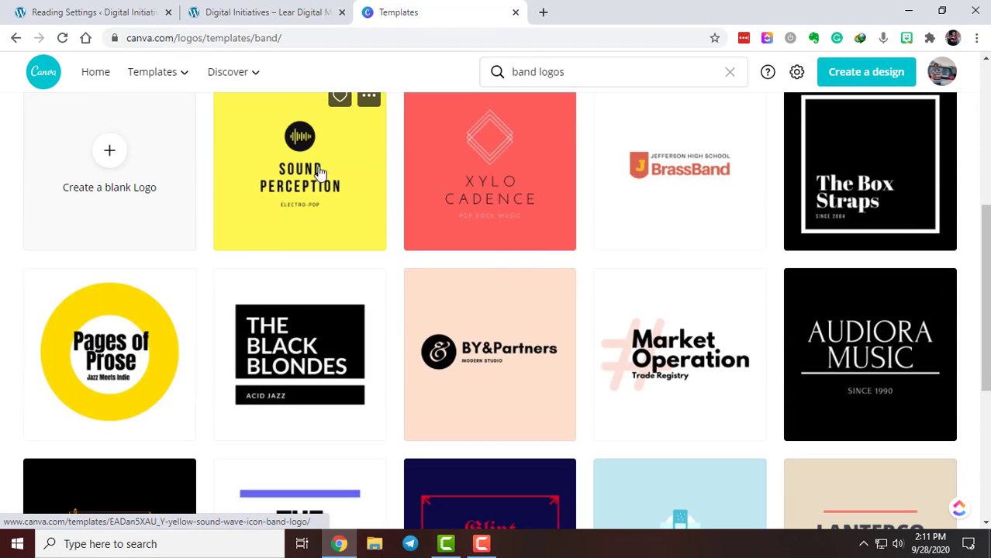
scroll(617, 225, "down", 2)
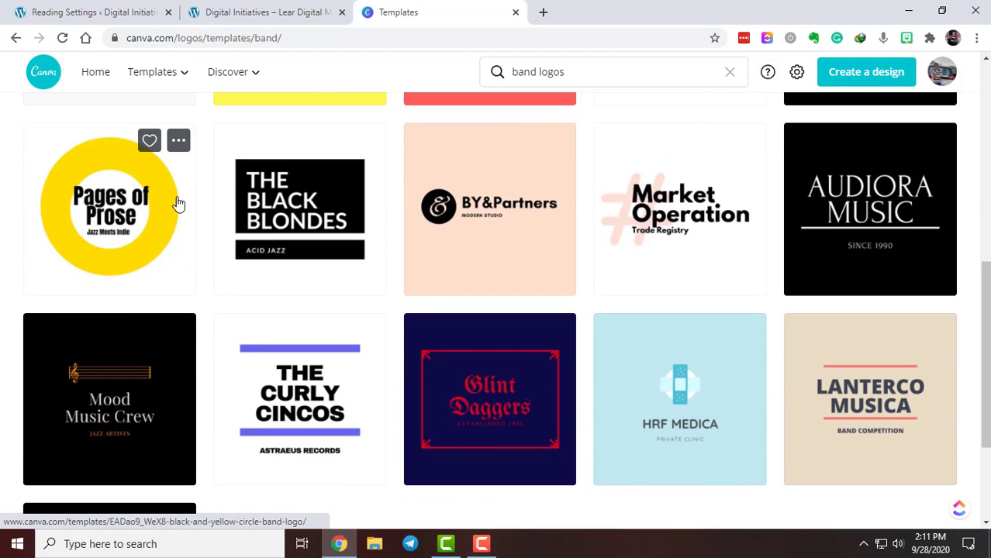
scroll(673, 201, "down", 2)
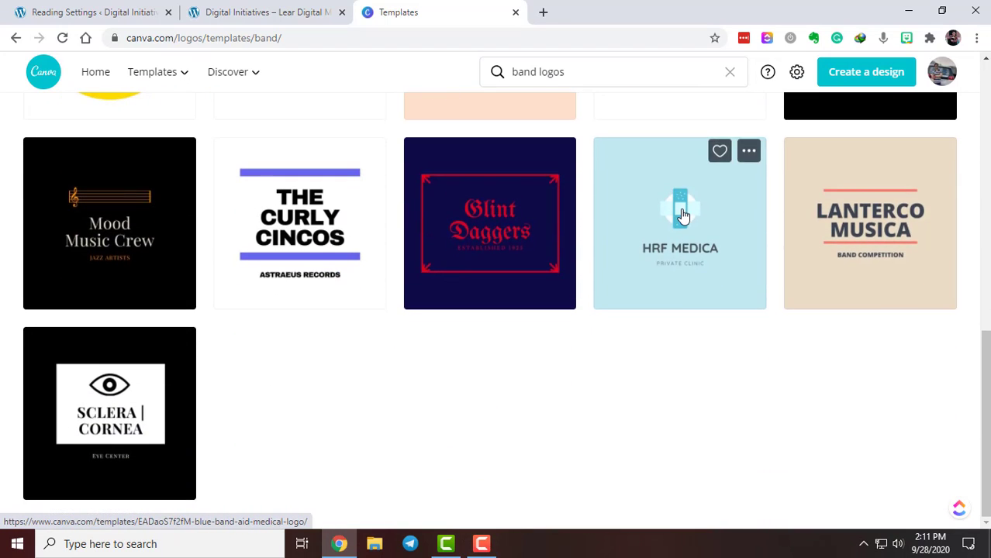
scroll(683, 214, "up", 7)
scroll(683, 216, "up", 3)
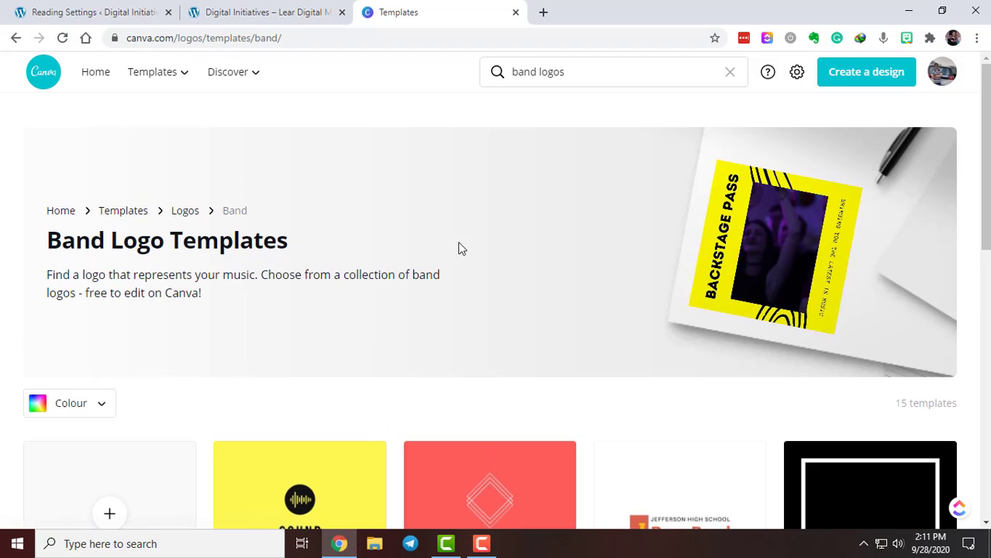
Step: Return from the Band category to all Logo Templates and browse the designs again
left_click(184, 211)
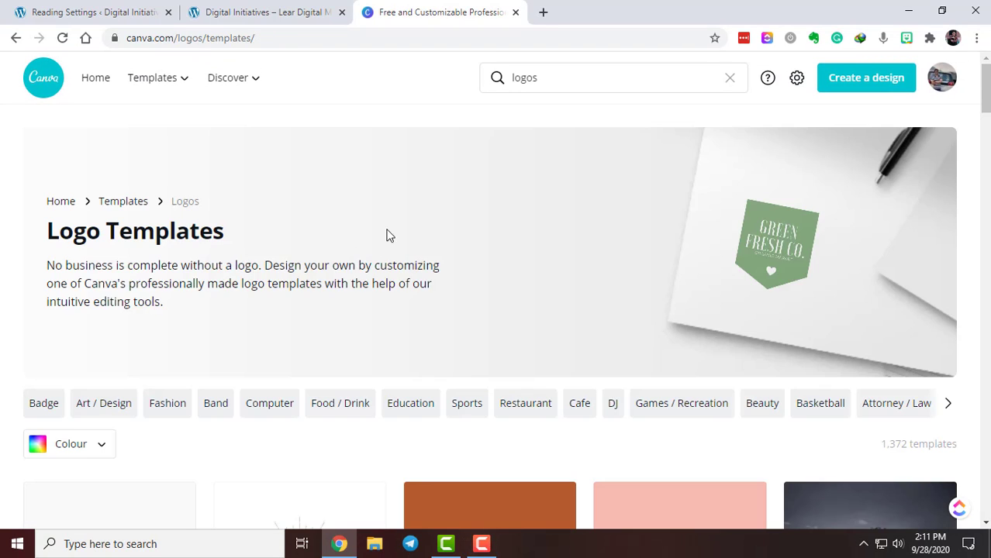
scroll(480, 229, "down", 4)
scroll(480, 230, "down", 6)
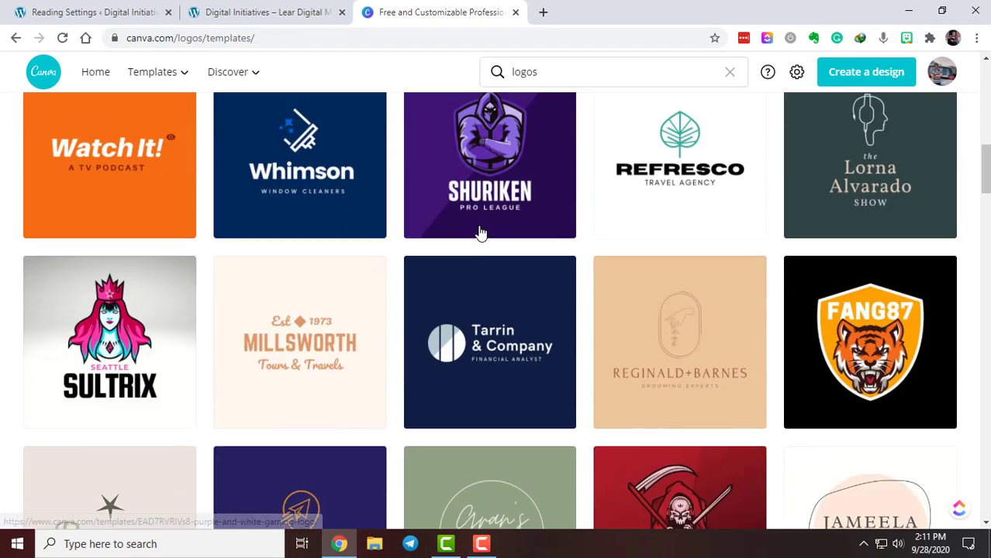
scroll(481, 232, "down", 3)
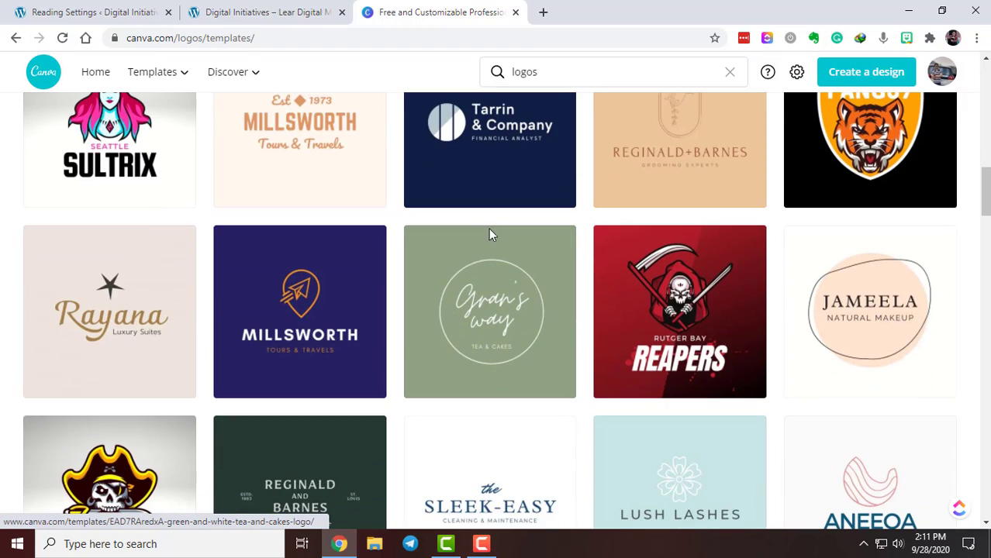
scroll(488, 230, "down", 5)
scroll(492, 235, "up", 14)
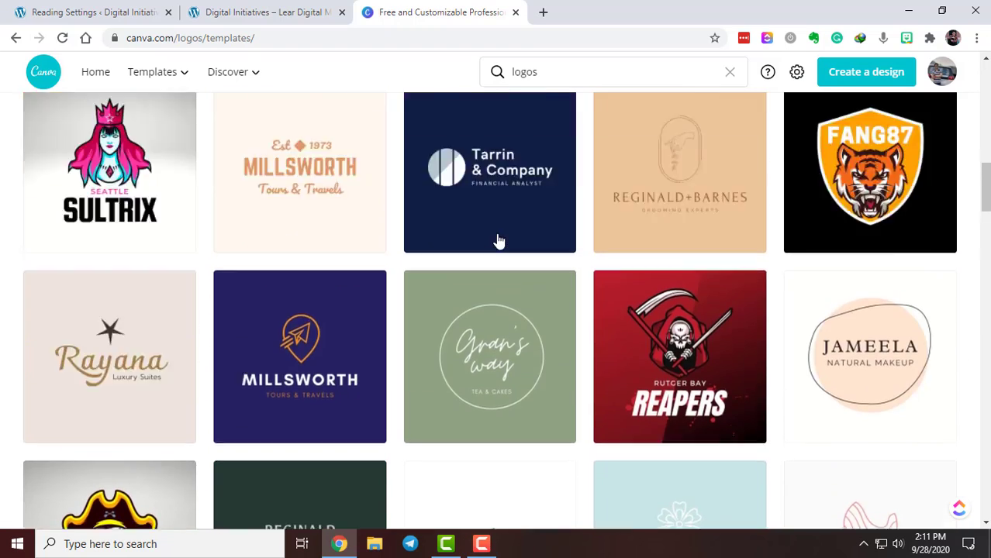
Step: Browse through the logo templates and open the soisson hardware & tools design
scroll(500, 233, "up", 4)
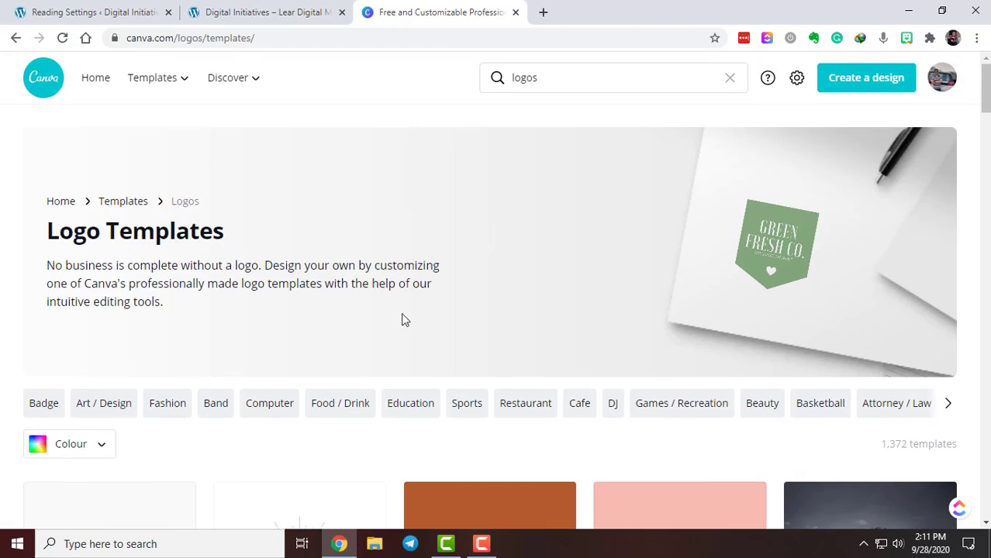
scroll(372, 316, "down", 2)
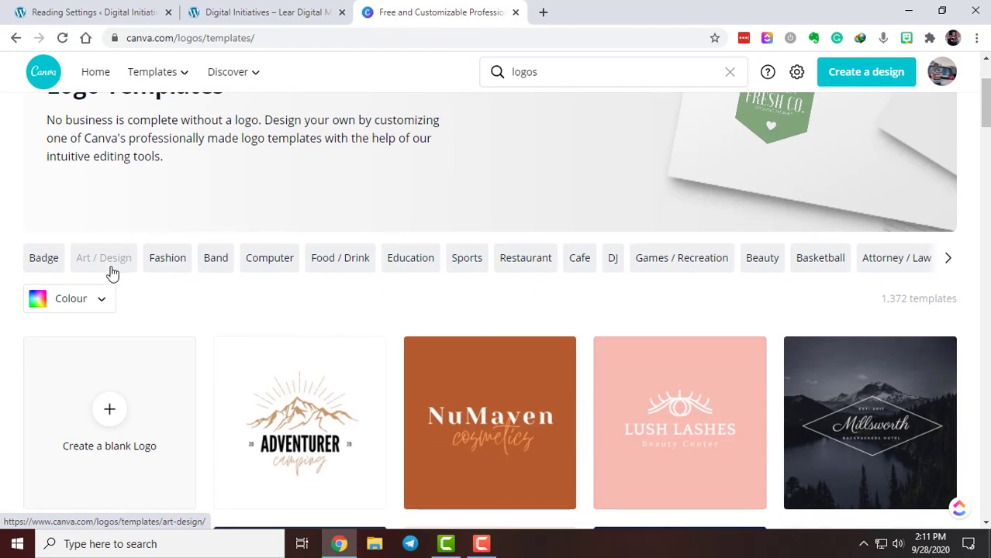
scroll(515, 332, "down", 13)
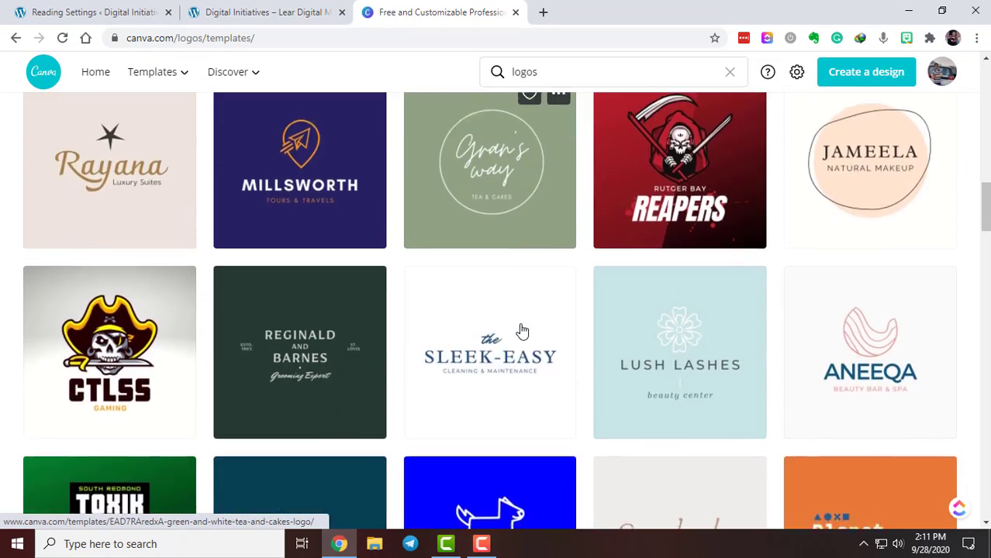
scroll(522, 332, "down", 10)
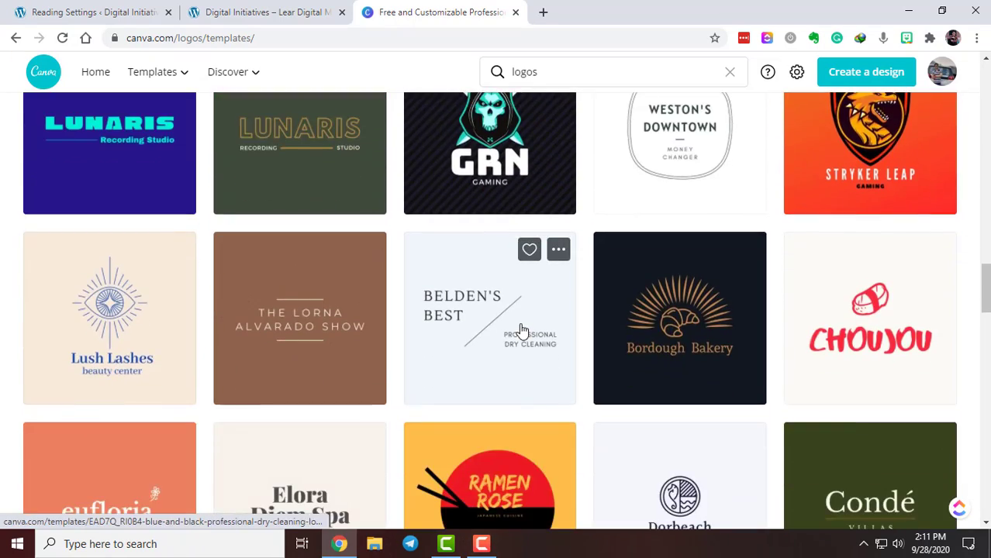
scroll(522, 331, "down", 11)
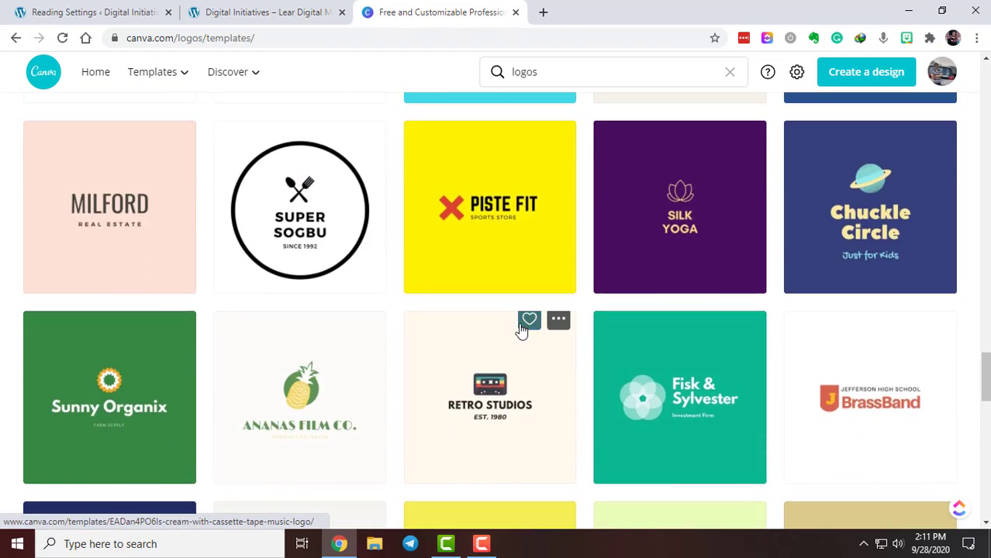
scroll(522, 331, "up", 3)
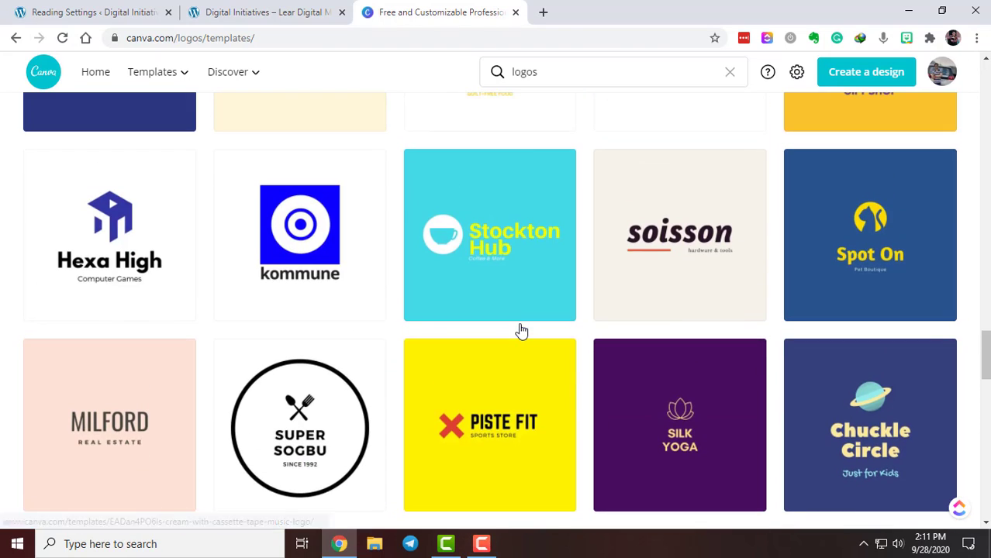
left_click(686, 236)
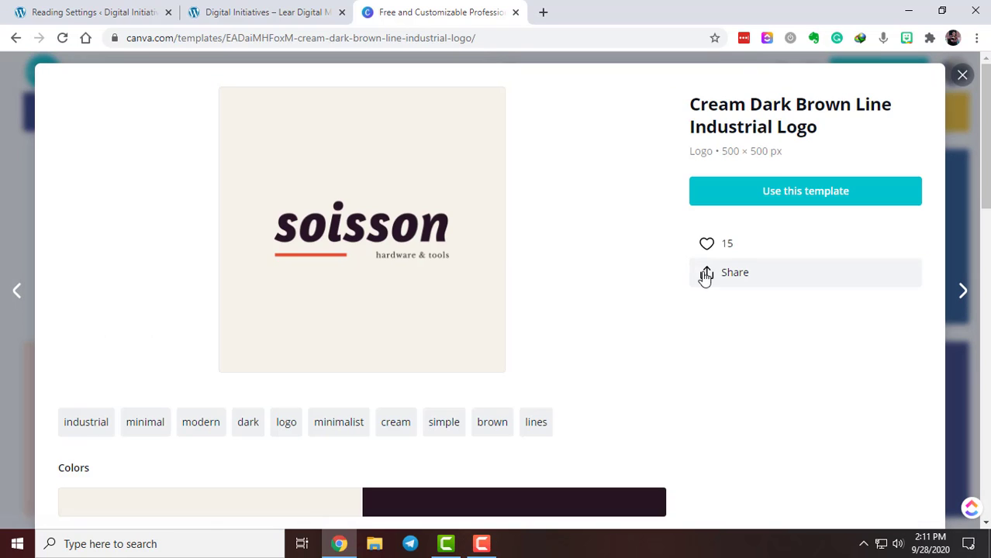
Step: Review the template's colours and the similar logos, and start a new design from this template
scroll(682, 273, "down", 1)
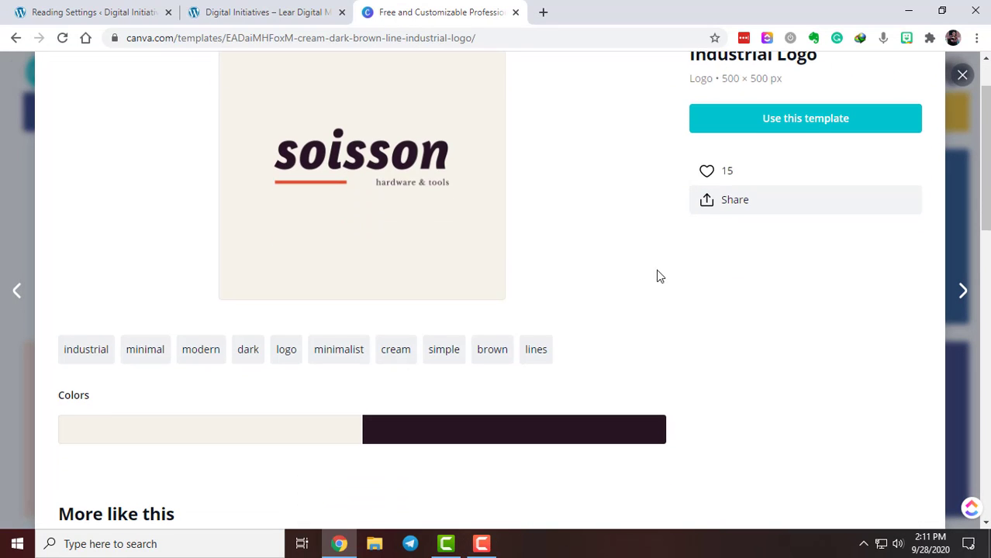
scroll(347, 248, "down", 2)
mouse_move(221, 294)
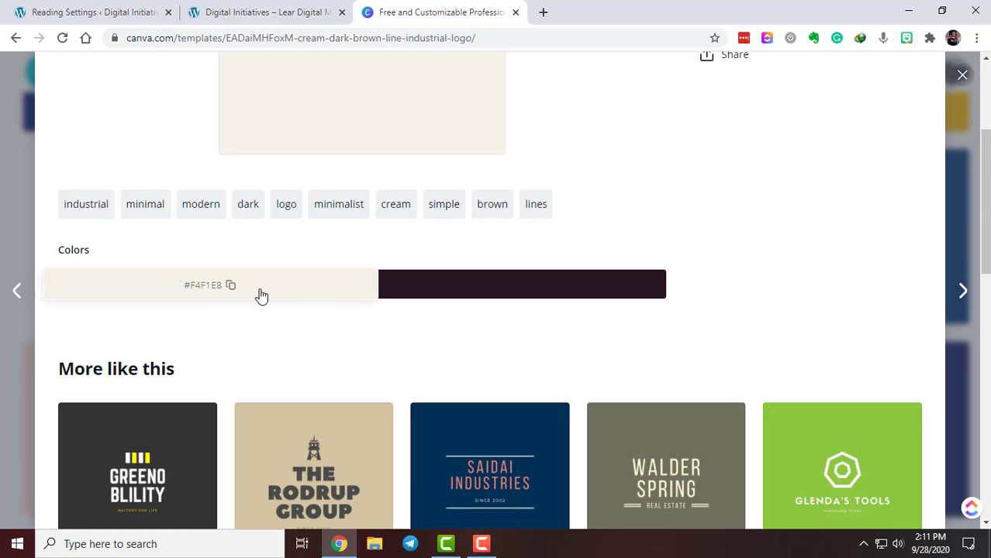
mouse_move(503, 290)
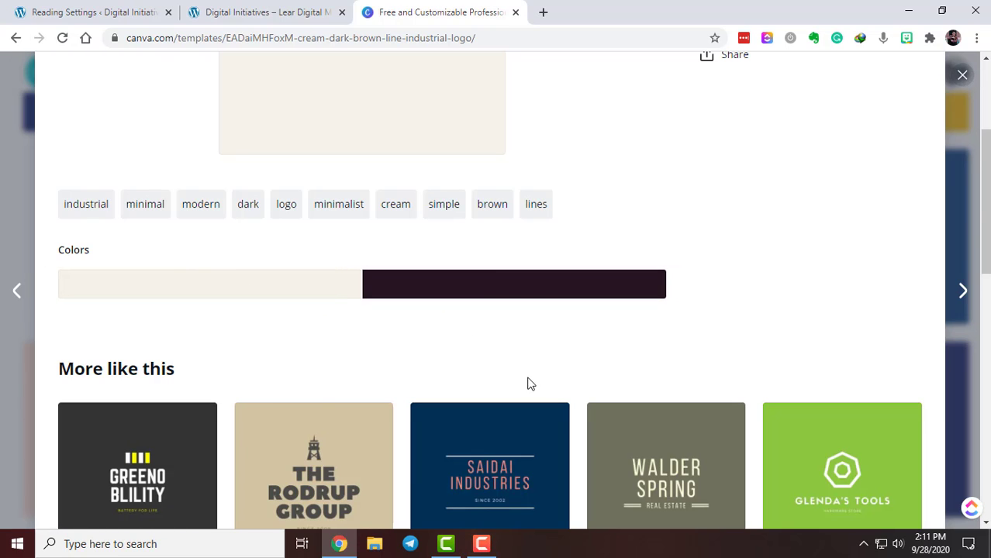
scroll(696, 265, "down", 2)
scroll(643, 338, "up", 5)
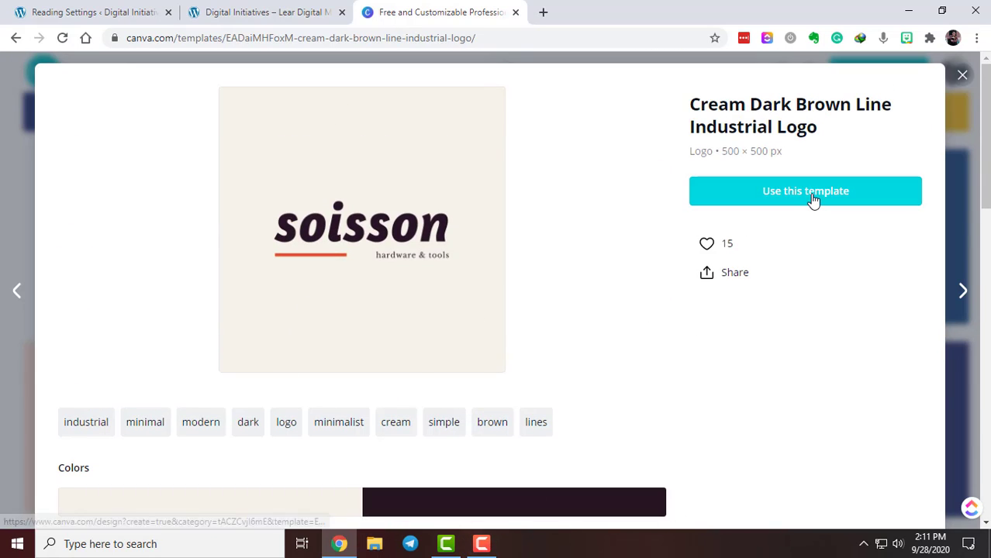
scroll(624, 343, "down", 8)
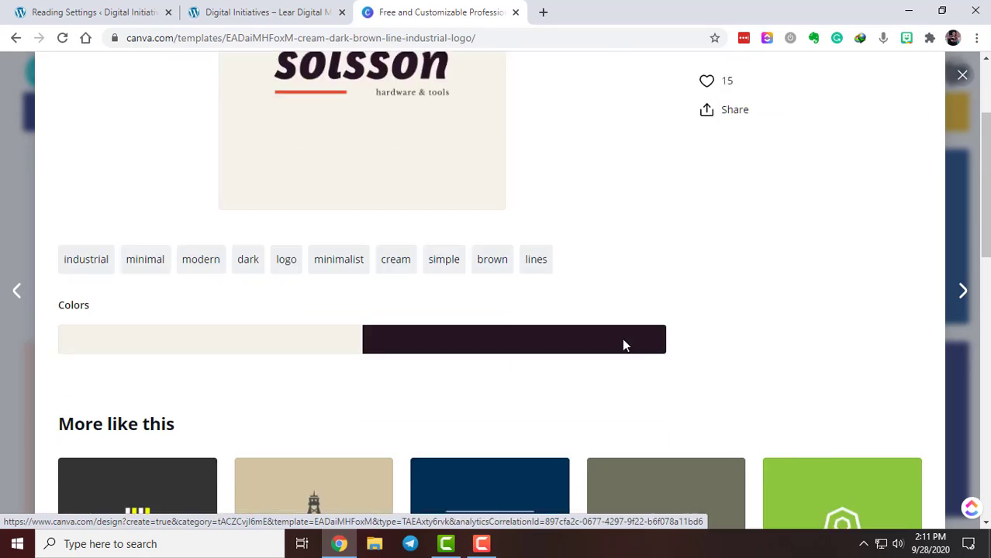
scroll(659, 298, "down", 4)
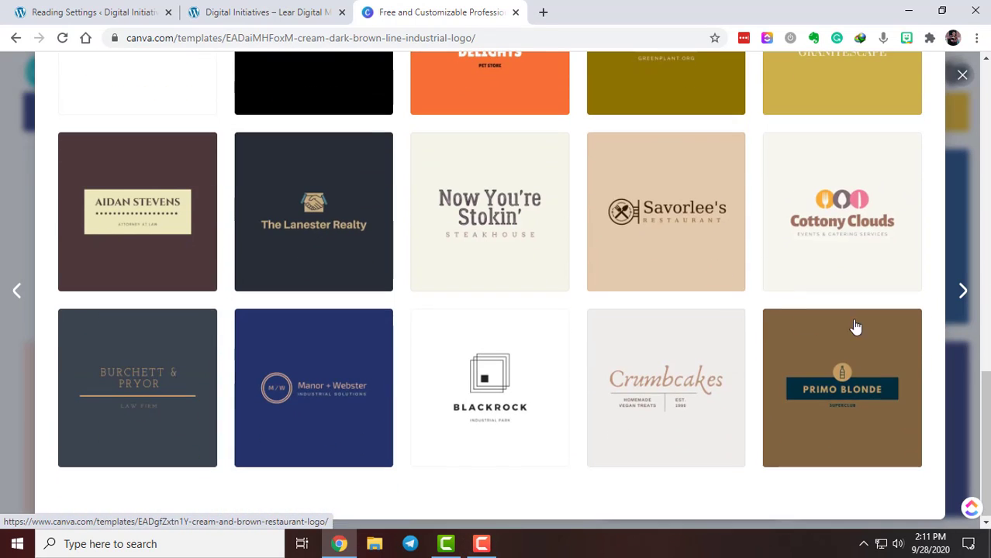
scroll(670, 350, "up", 12)
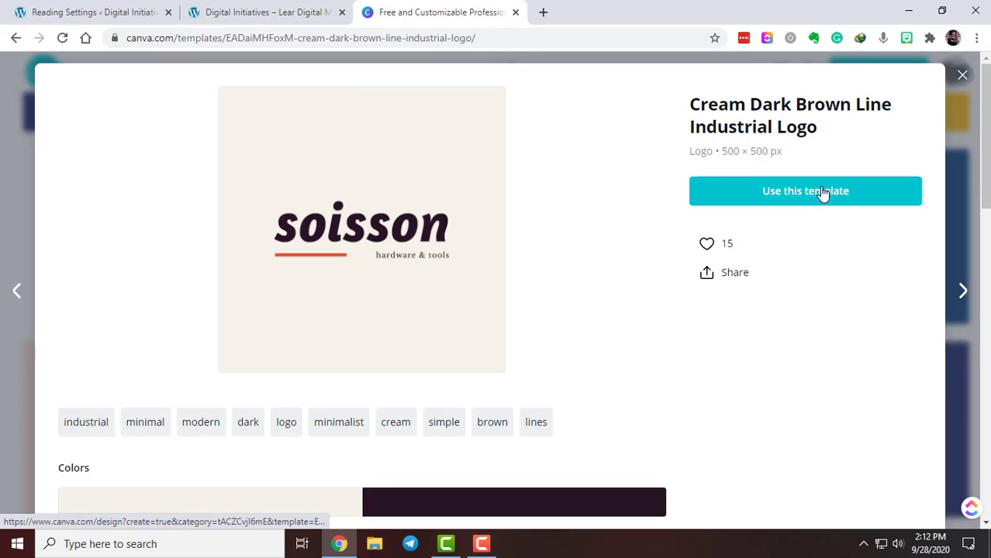
left_click(843, 190)
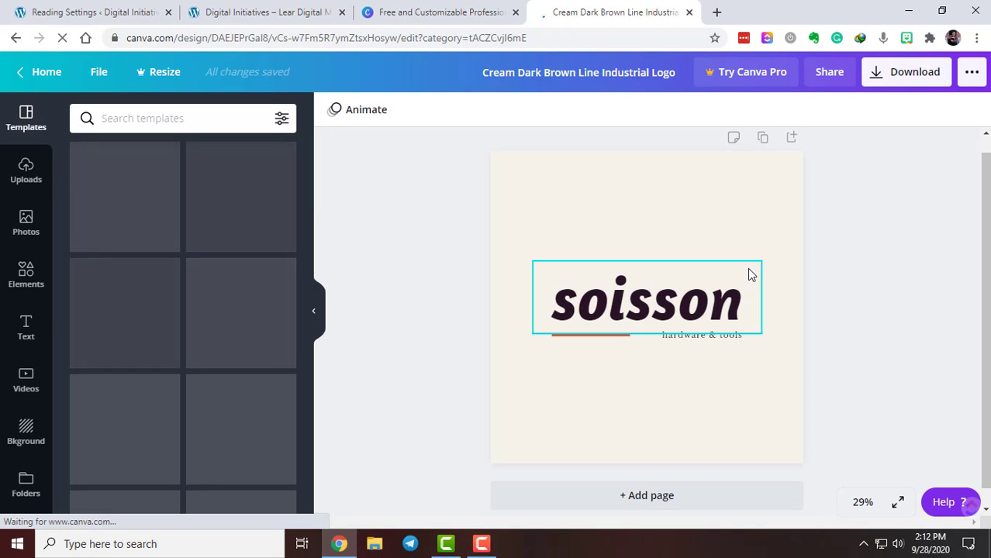
Step: Replace the soisson title text with "Digital Initiatiatives"
left_click(648, 298)
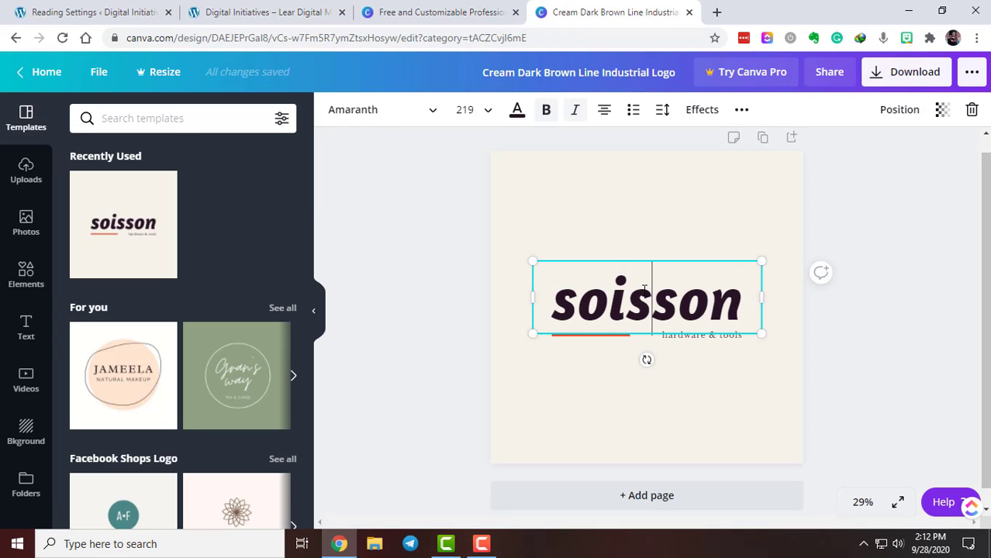
left_click(650, 292)
left_click(630, 369)
left_click(630, 311)
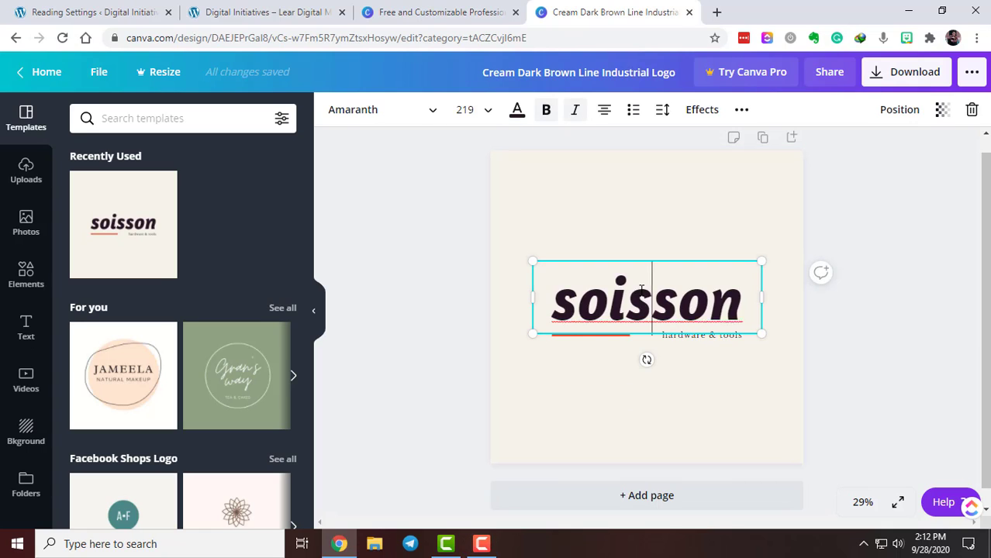
left_click(642, 291)
type("D")
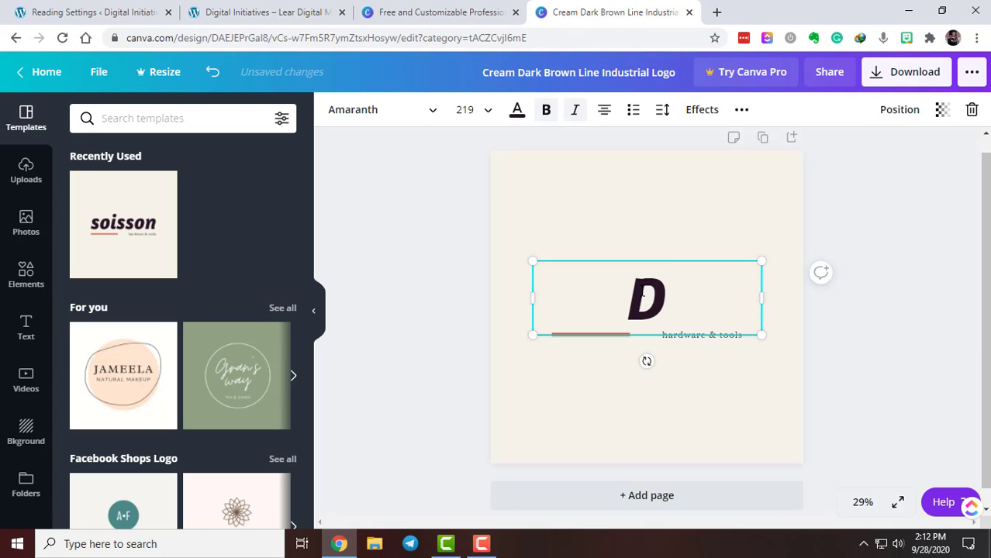
type("igital")
key("Return")
type("In")
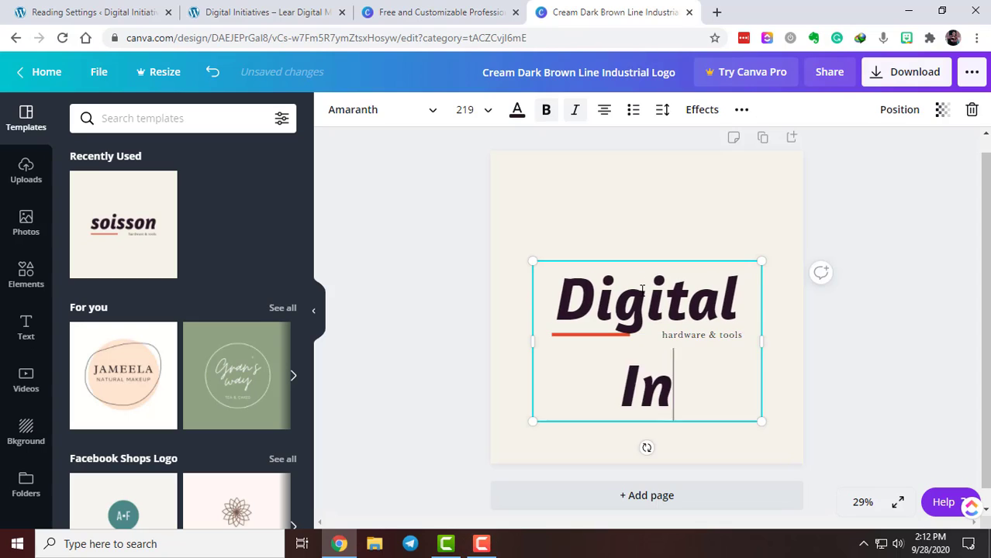
type("itiatiative")
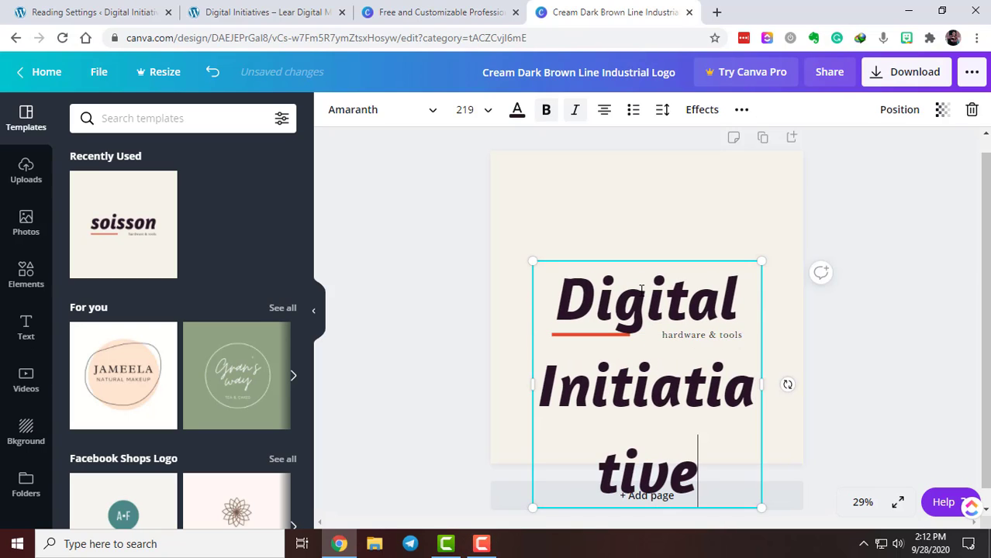
type("s")
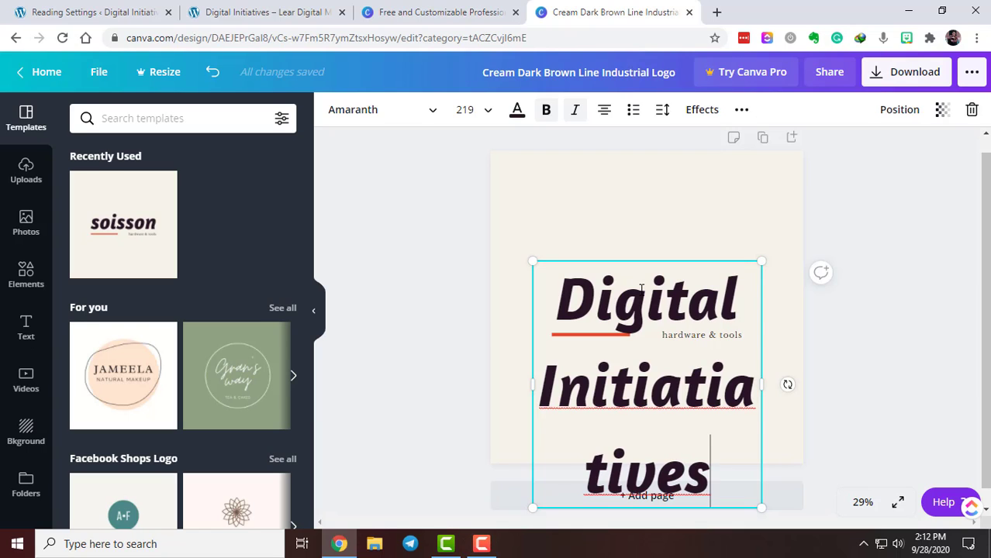
Step: Set the font size of the whole title text to 80
triple_click(642, 288)
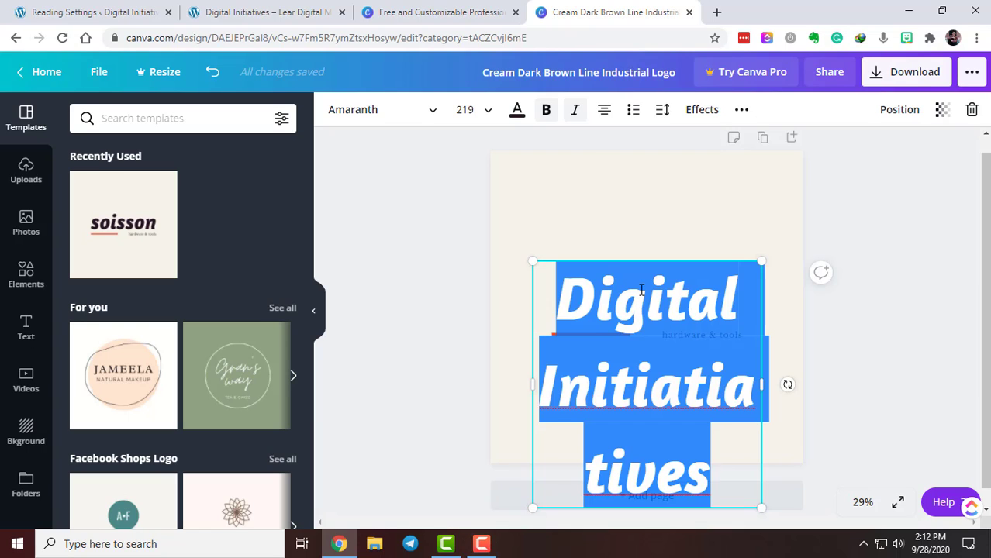
left_click(484, 110)
scroll(482, 303, "down", 4)
left_click(477, 290)
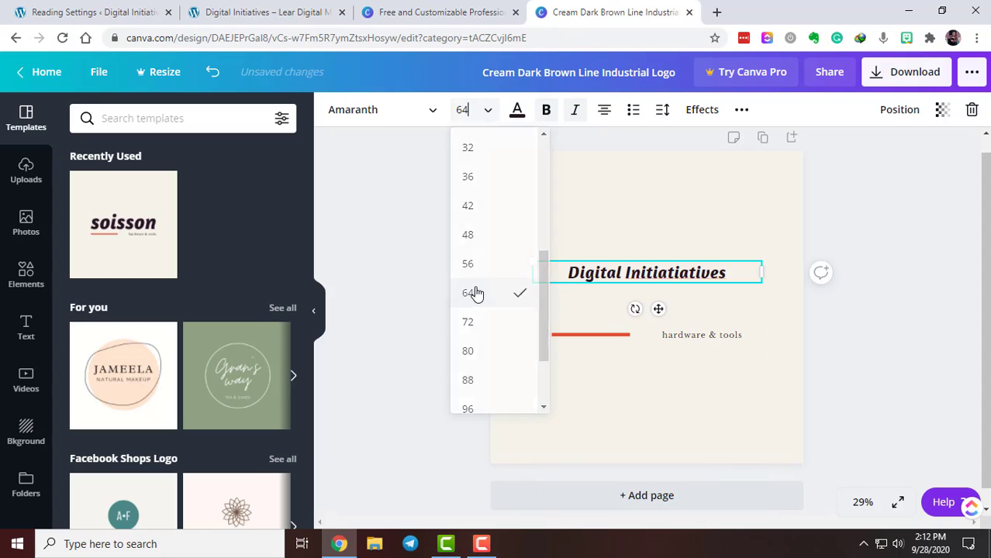
left_click(487, 111)
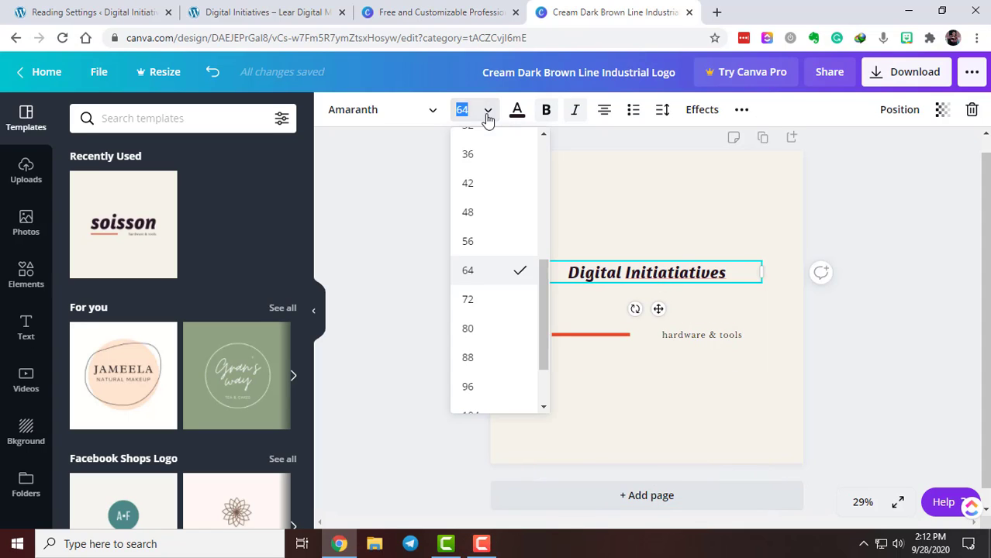
left_click(483, 327)
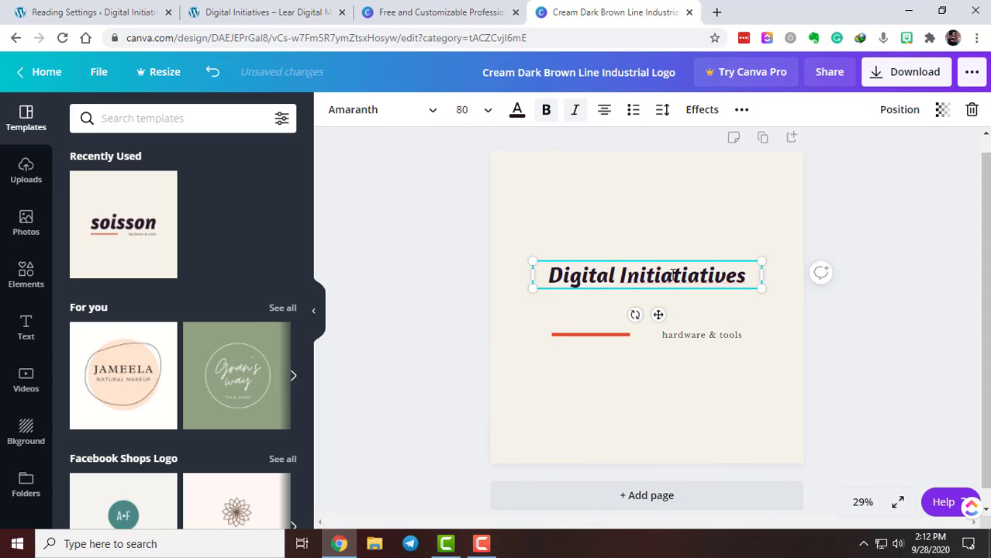
Step: Move the title down so it sits directly above the coloured line and the tagline
left_click_drag(673, 275, 671, 295)
left_click(726, 395)
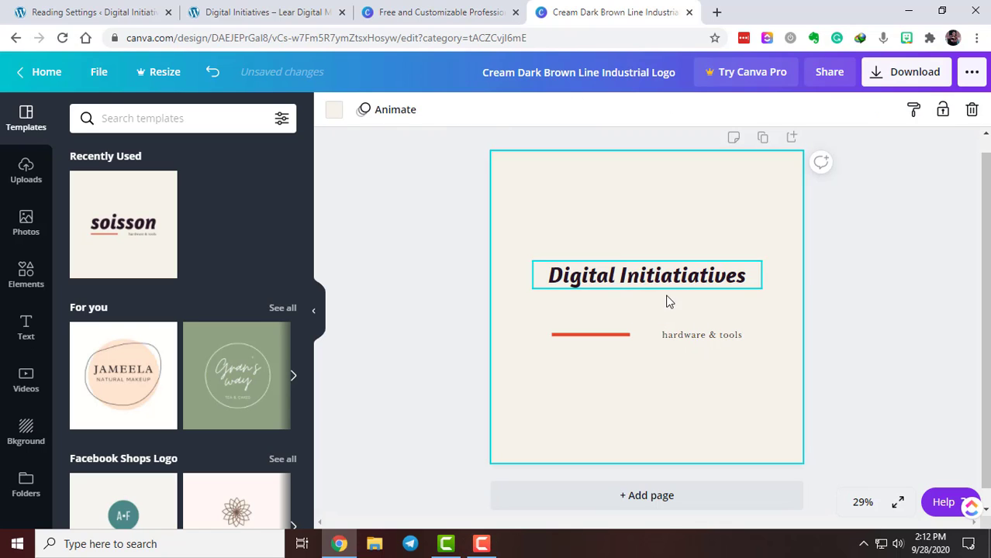
left_click(637, 273)
left_click_drag(655, 312, 655, 354)
left_click(762, 381)
Step: Recolour the orange line under the title to the dark blue default colour
left_click(602, 335)
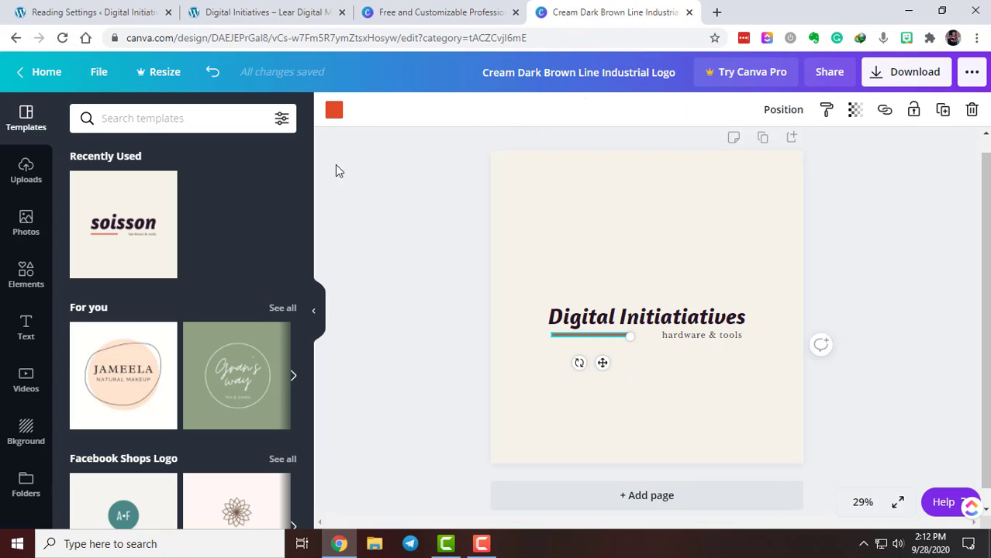
left_click(333, 114)
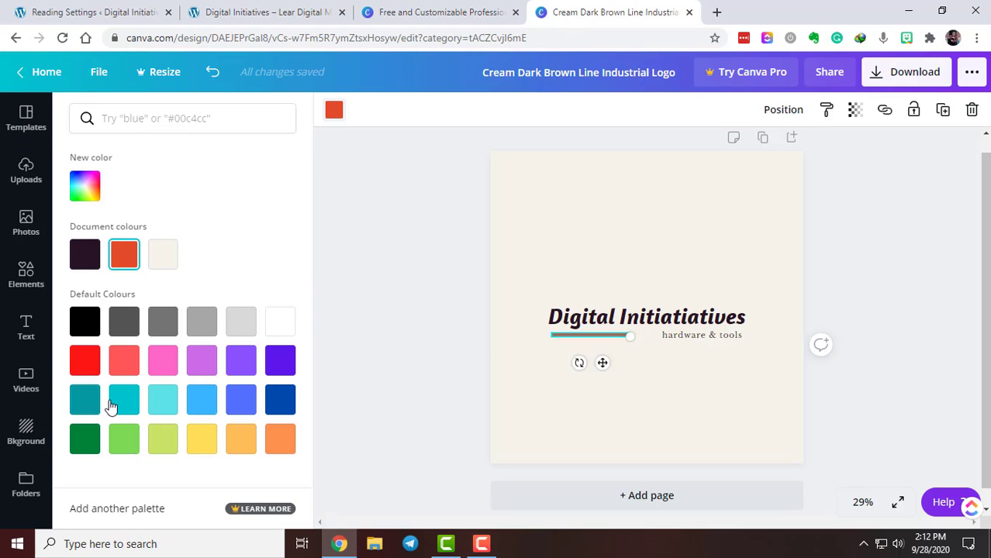
left_click(279, 400)
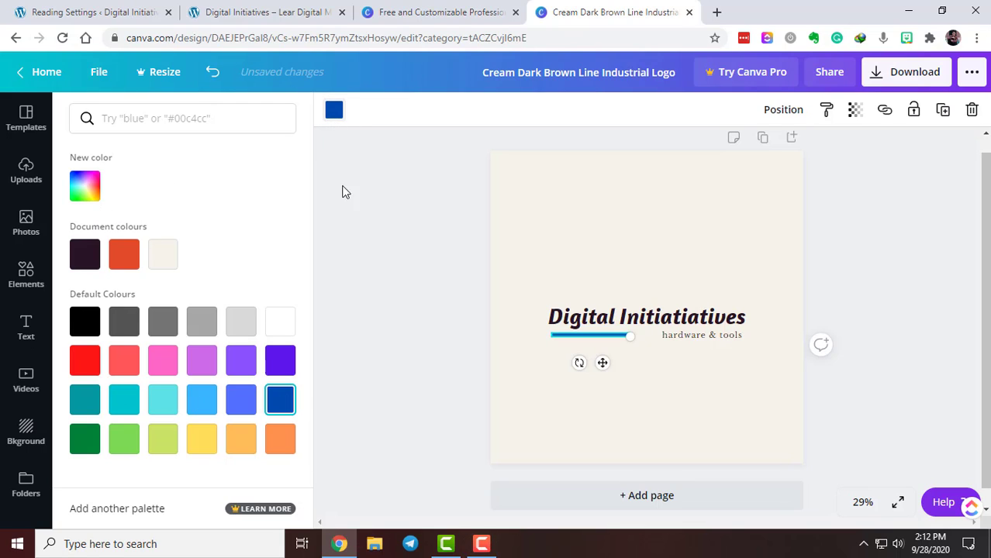
left_click(691, 423)
Step: Replace the "hardware & tools" tagline with "Learn Digital Marketing" and select all of its text
left_click(700, 337)
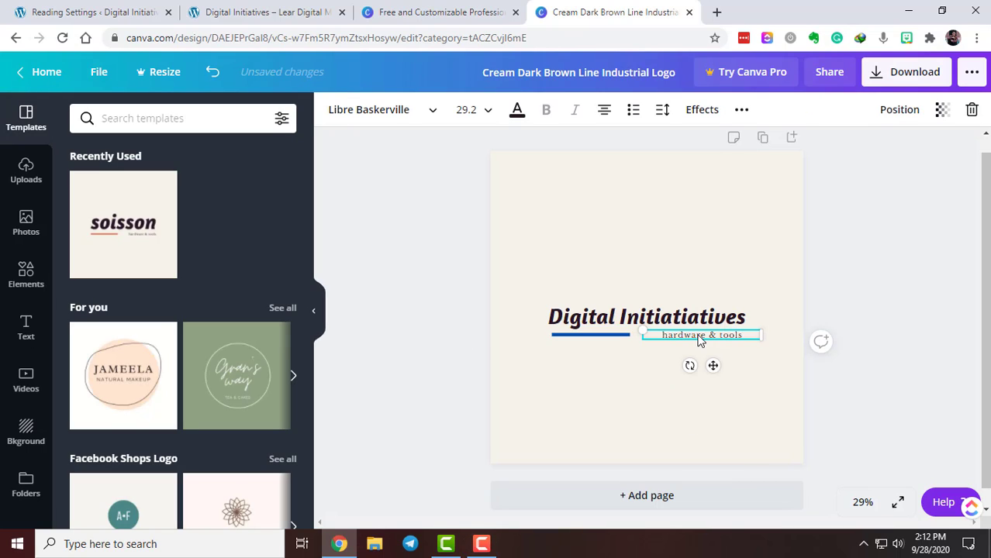
left_click(702, 336)
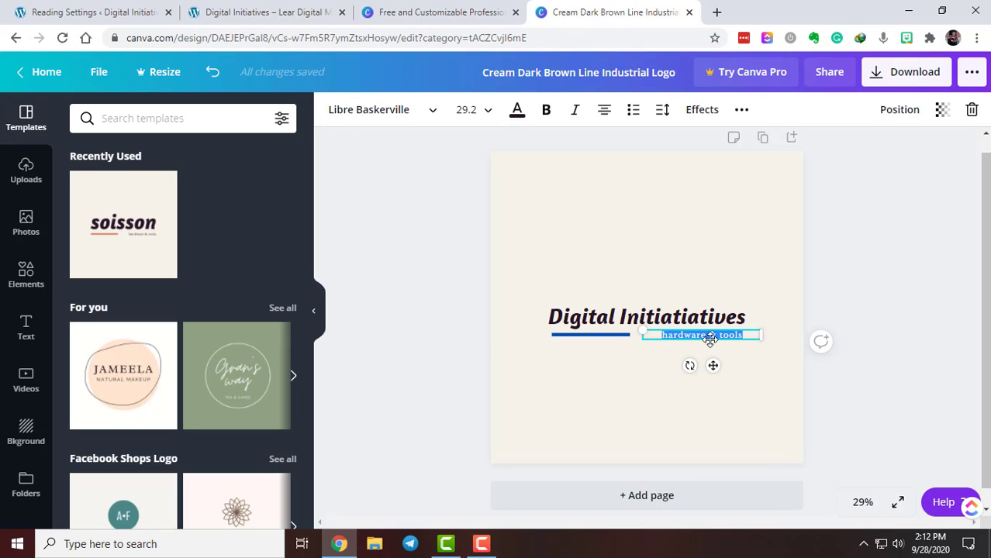
type("Lea")
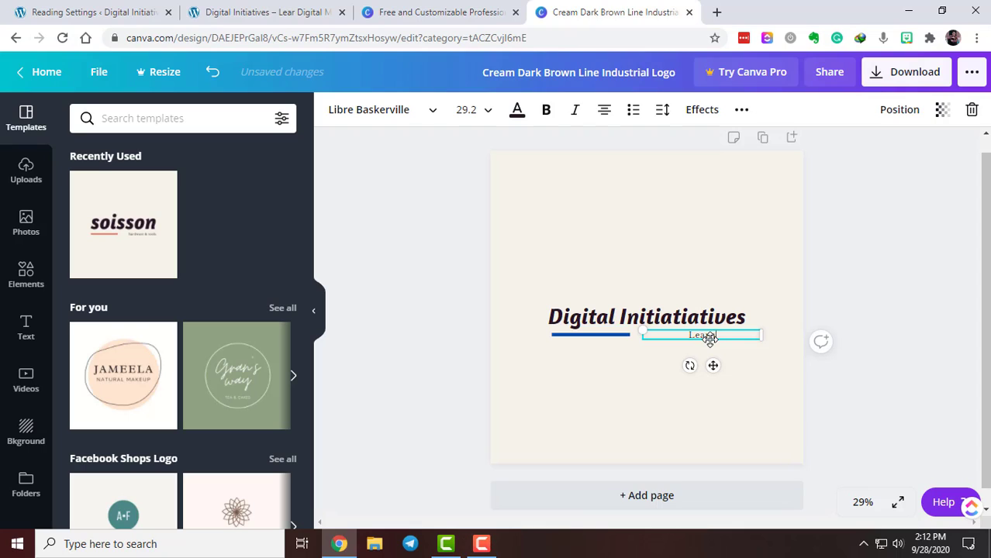
type("rn")
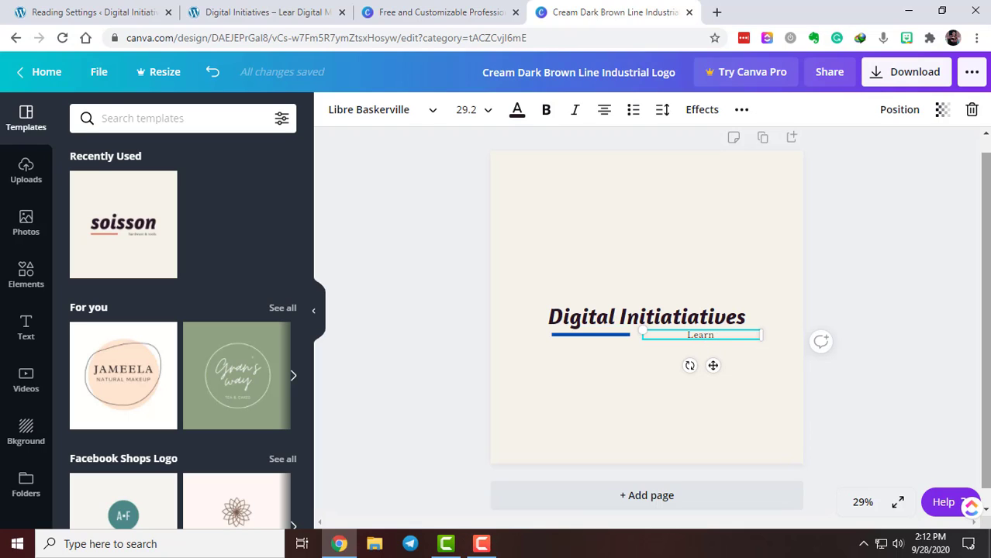
type(" Digital Marketing")
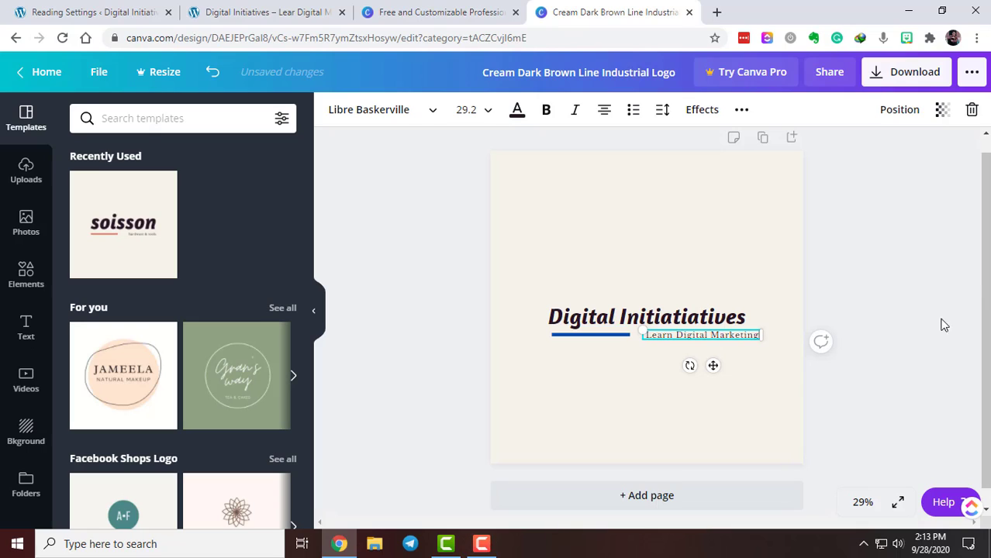
key("ctrl+a")
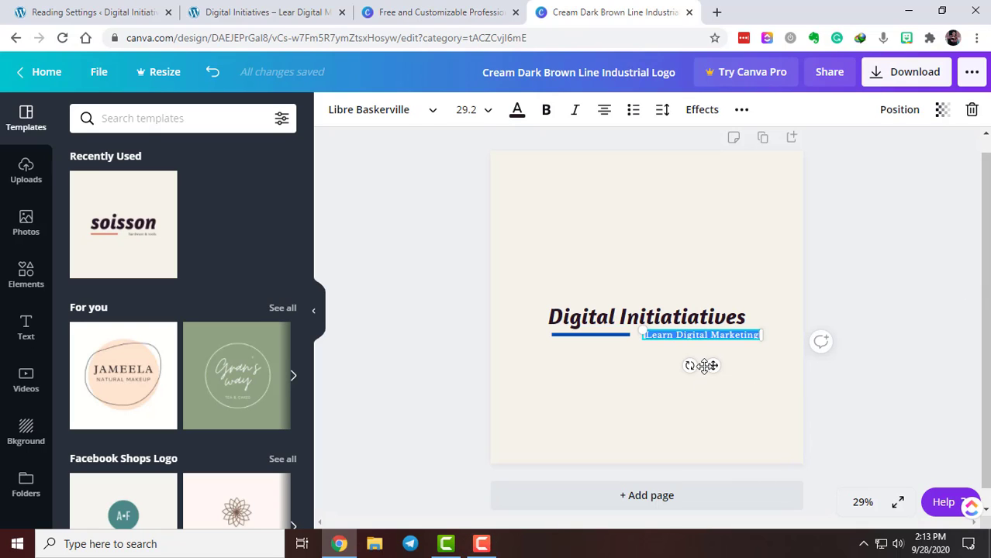
Step: Set the tagline's font size to 32, widening its text box to fit one line and shifting it toward the blue line
left_click(486, 117)
scroll(477, 372, "down", 2)
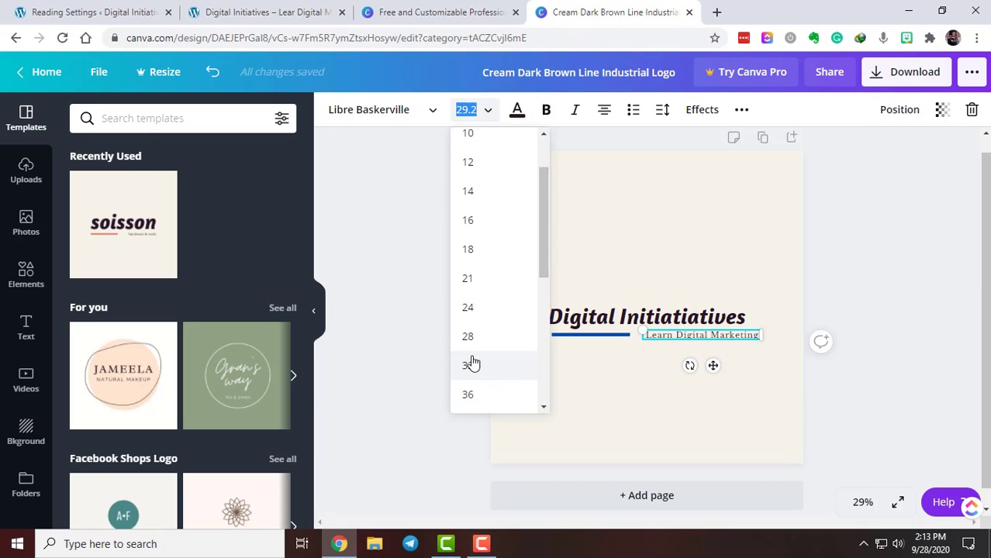
left_click(472, 364)
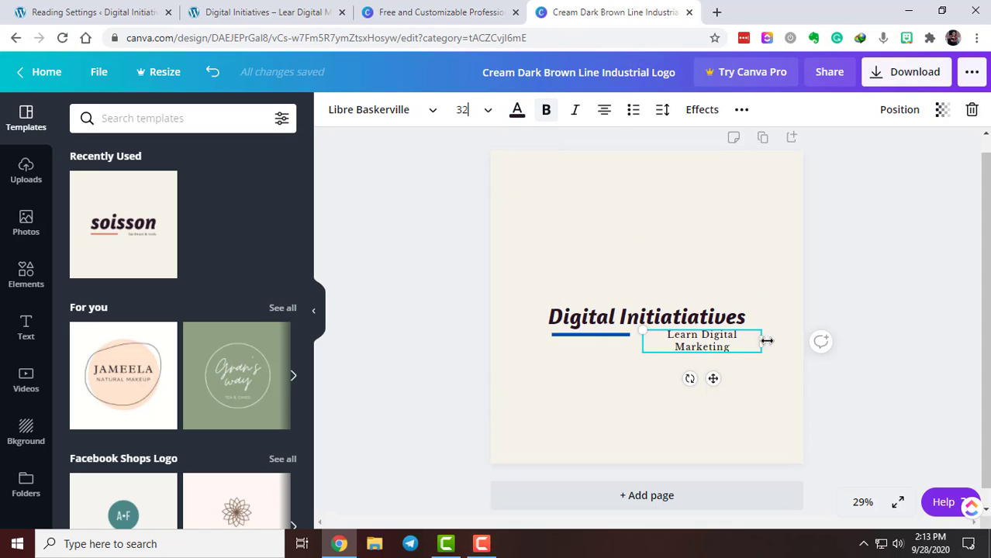
left_click_drag(766, 341, 773, 339)
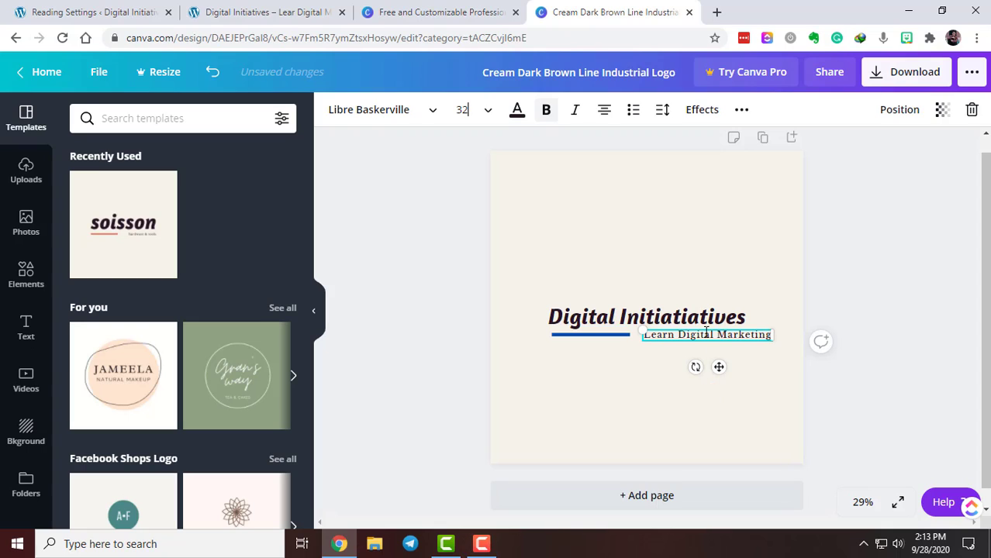
left_click_drag(714, 365, 706, 362)
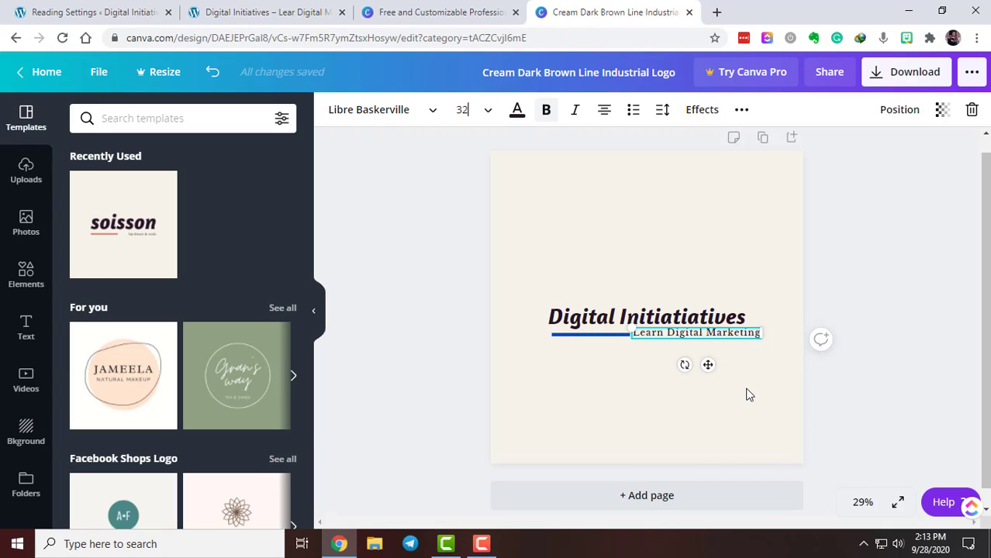
Step: Set the font size of the "Learn Digital Marketing" tagline to 28
left_click(700, 335)
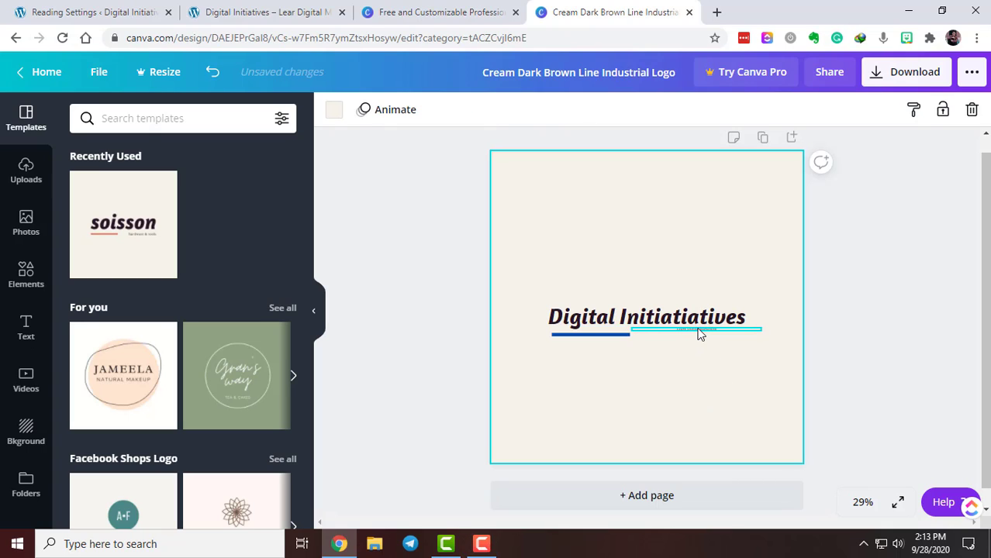
left_click(700, 333)
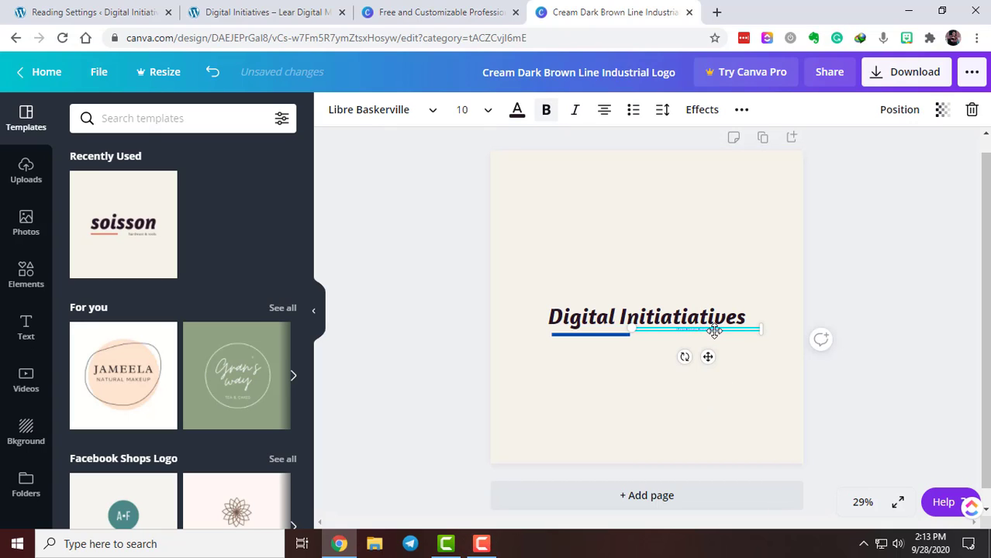
left_click(488, 110)
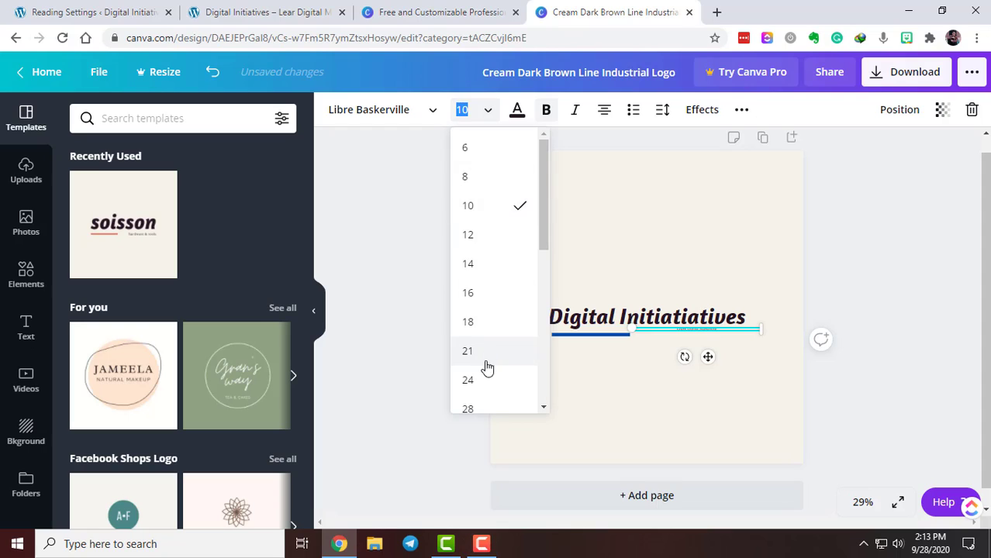
left_click(490, 403)
left_click(739, 341)
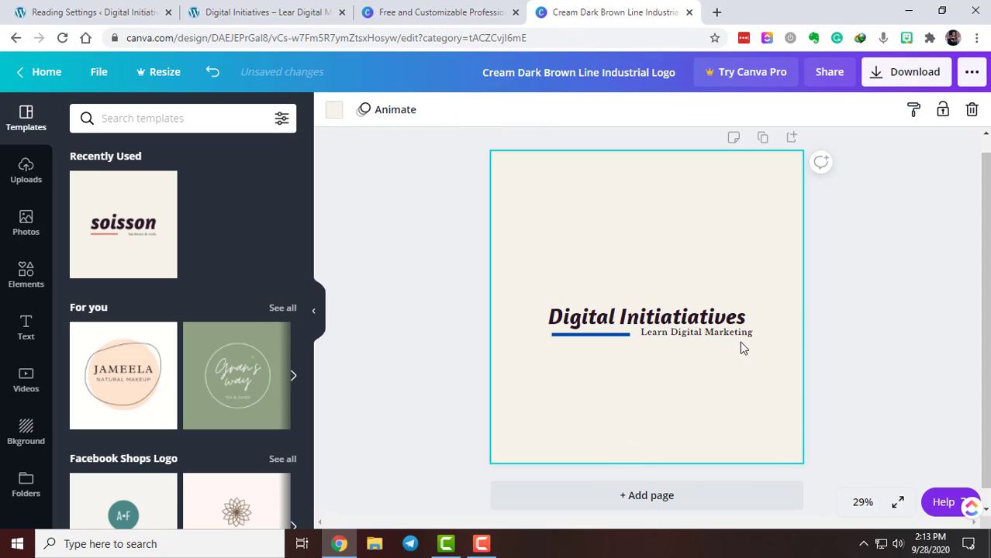
Step: Nudge the tagline left and slightly down so it sits level with the blue line and starts just after its end
left_click(737, 332)
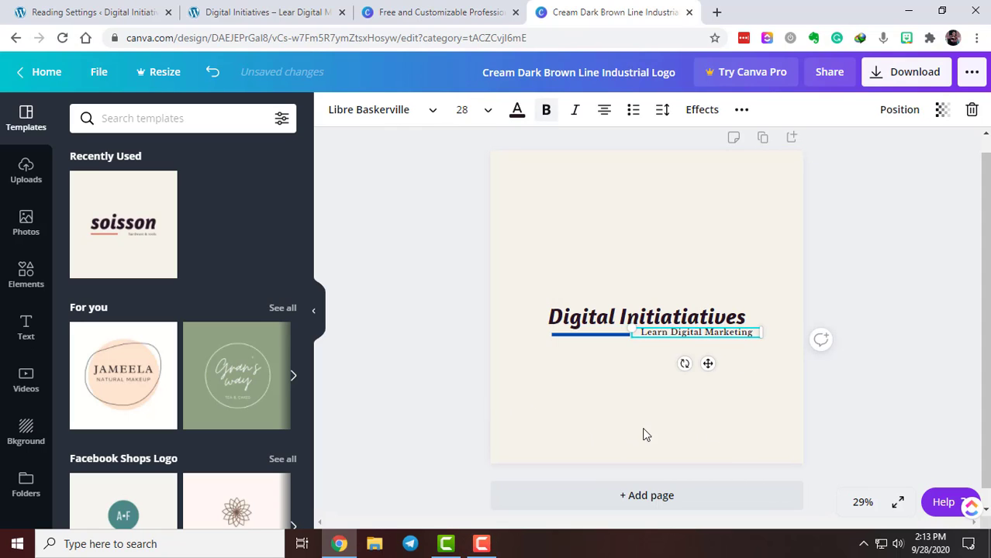
key("Down")
key("Down")
key("Down")
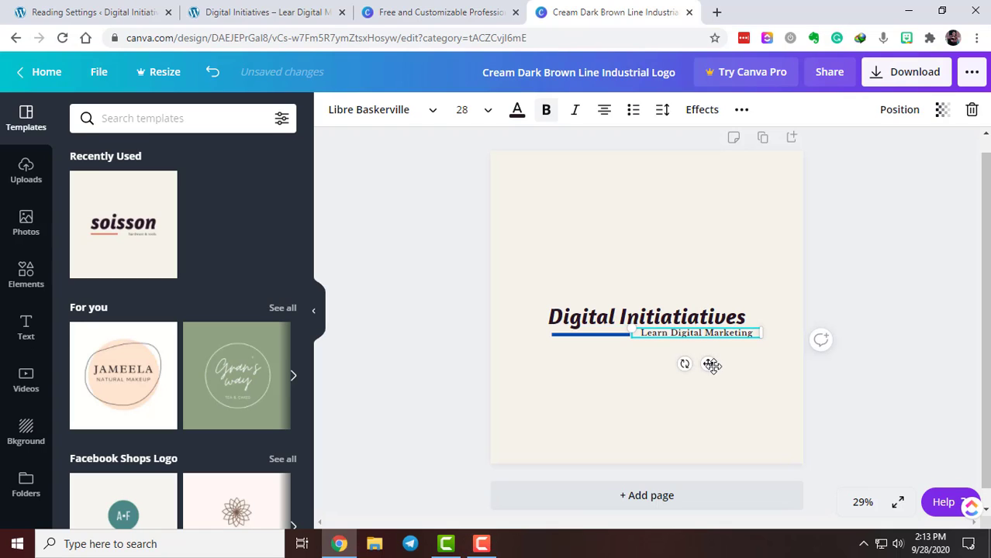
key("Left")
key("Left")
key("Left")
key("Left")
key("Left")
key("Left")
key("Left")
key("Left")
key("Left")
key("Left")
key("Left")
key("Left")
key("Left")
key("Left")
key("Left")
key("Left")
key("Left")
key("Left")
key("Left")
key("Left")
key("Left")
key("Left")
key("Left")
key("Left")
key("Left")
key("Left")
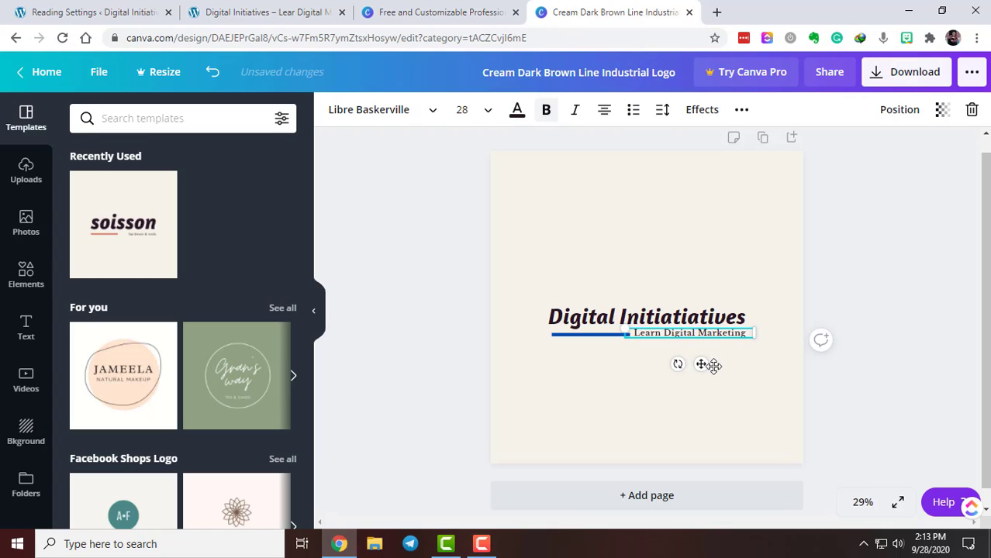
key("Down")
key("Down")
key("Down")
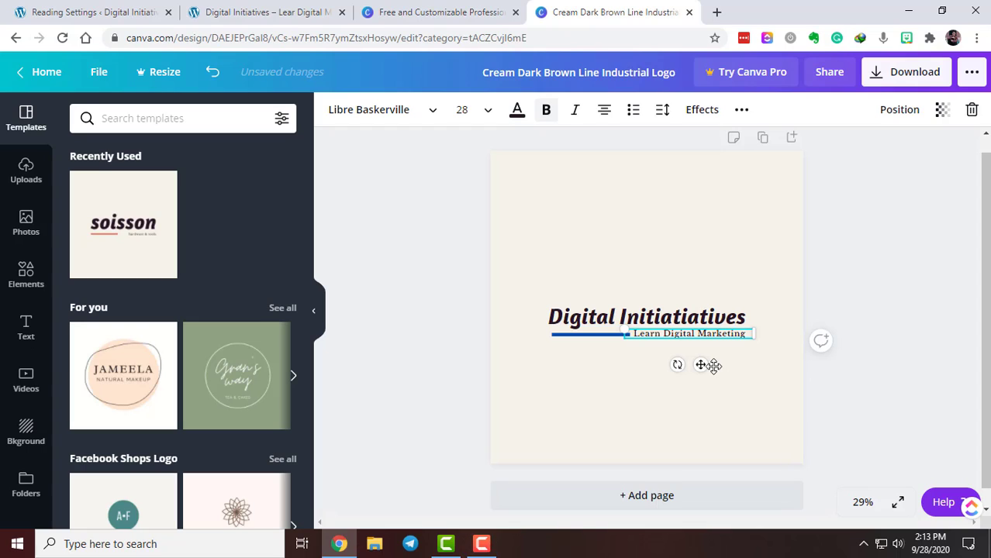
key("Right")
key("Right")
key("Right")
key("Right")
key("Right")
key("Right")
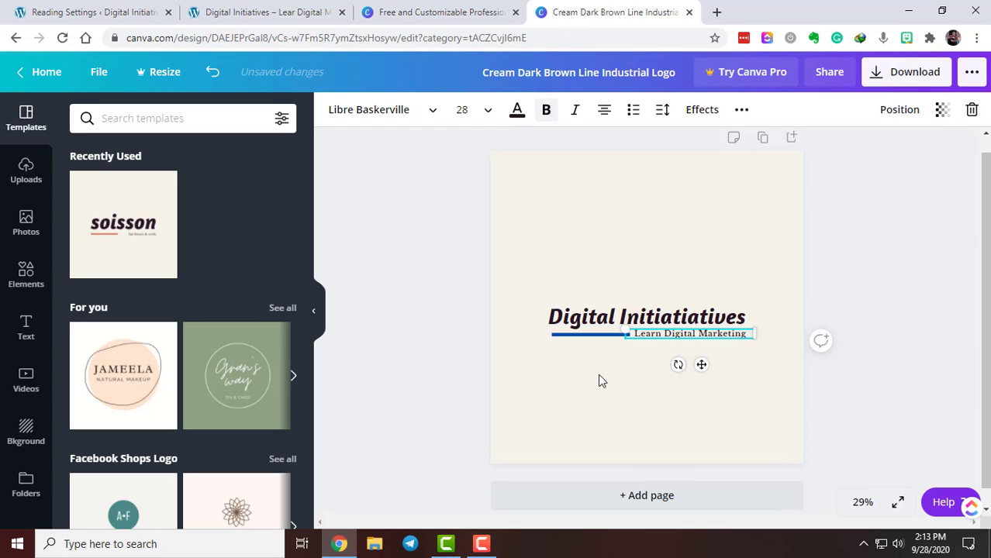
Step: Nudge the title slightly right and down so it lines up with the blue line and the tagline beneath it
left_click(625, 360)
left_click(645, 318)
key("Right")
key("Right")
key("Right")
key("Right")
key("Right")
key("Right")
key("Right")
key("Right")
key("Right")
key("Right")
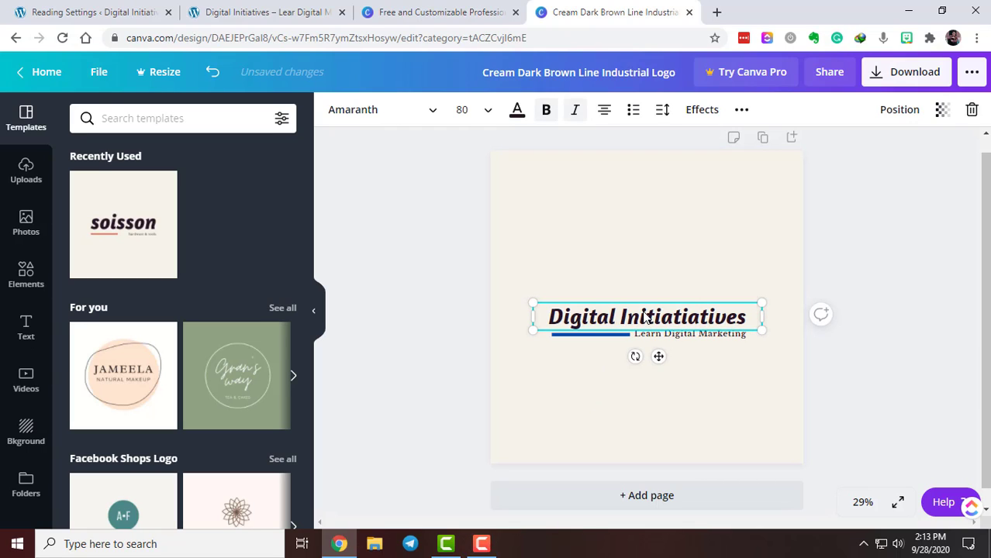
key("Down")
key("Down")
key("Down")
key("Down")
key("Down")
key("Down")
key("Down")
key("Down")
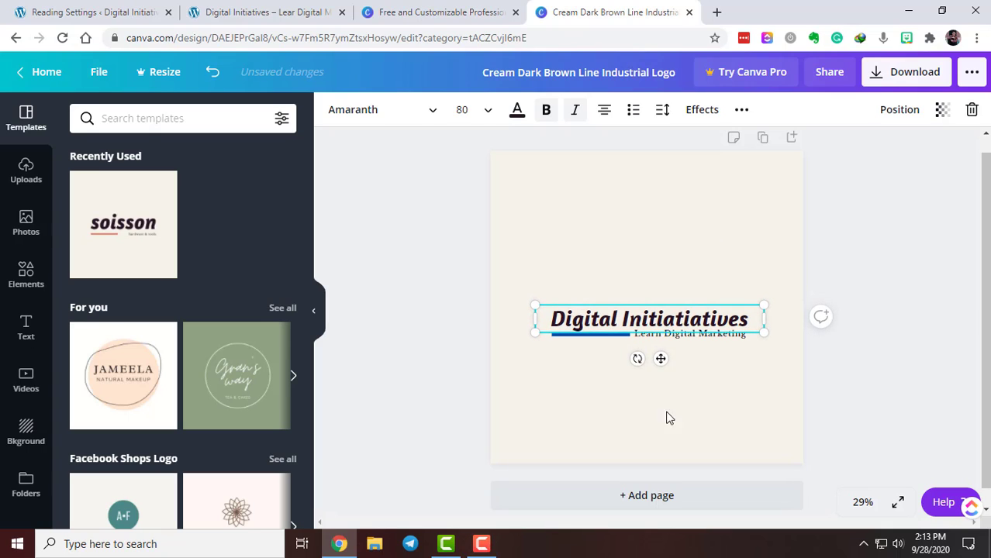
Step: Copy the hex colour code of the blue line under the title
left_click(664, 348)
left_click(603, 334)
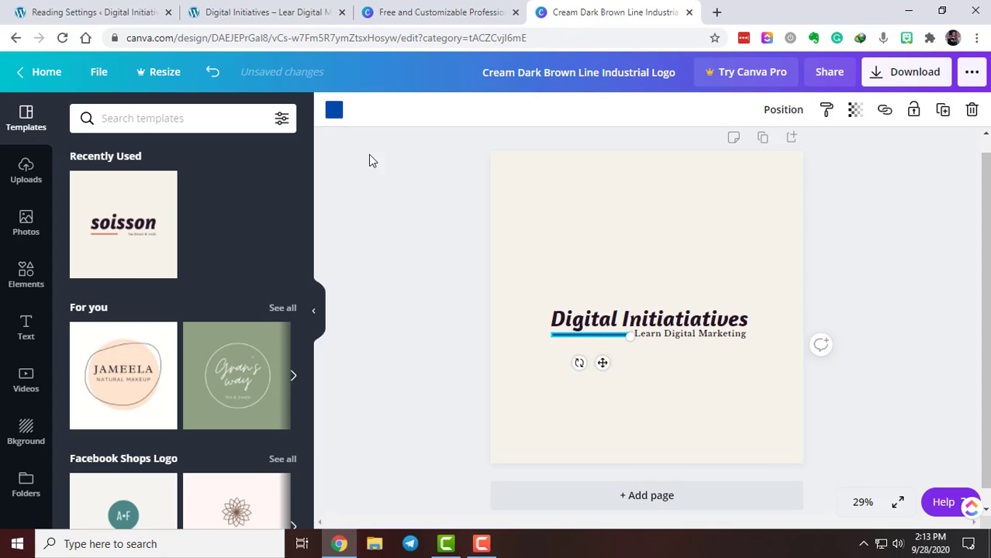
left_click(333, 111)
left_click(84, 186)
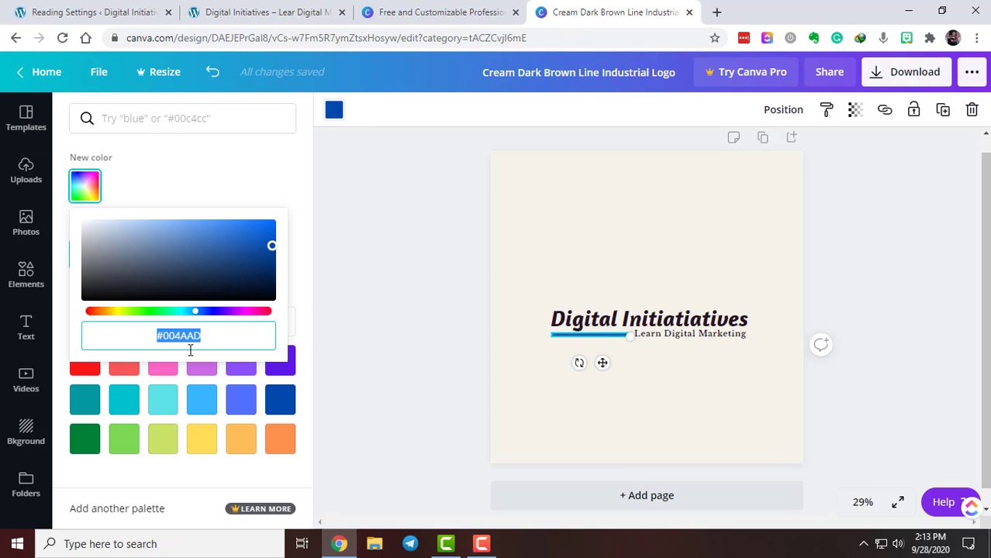
triple_click(189, 335)
key("ctrl+c")
left_click(505, 408)
Step: Recolour the "Learn Digital Marketing" tagline with the copied hex code #004AAD
double_click(679, 333)
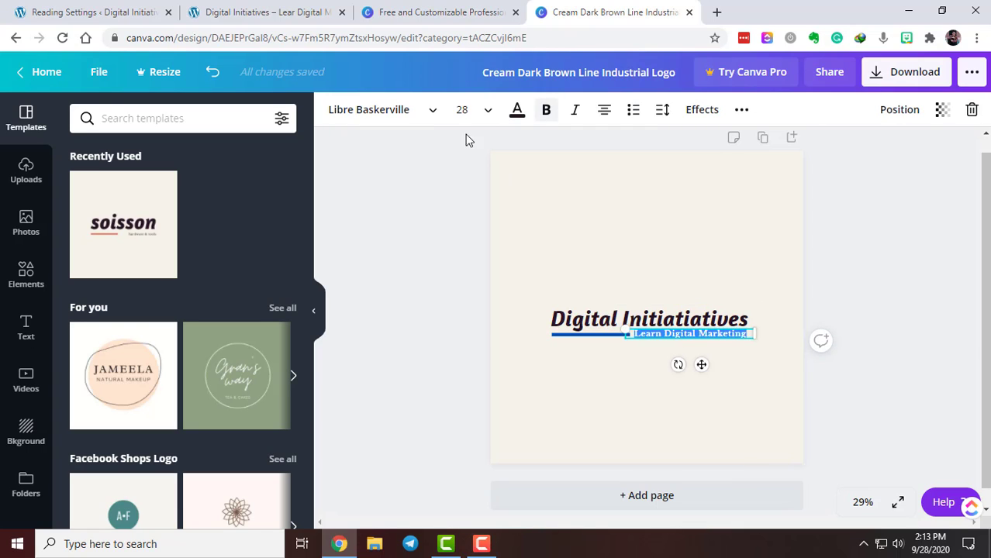
left_click(517, 109)
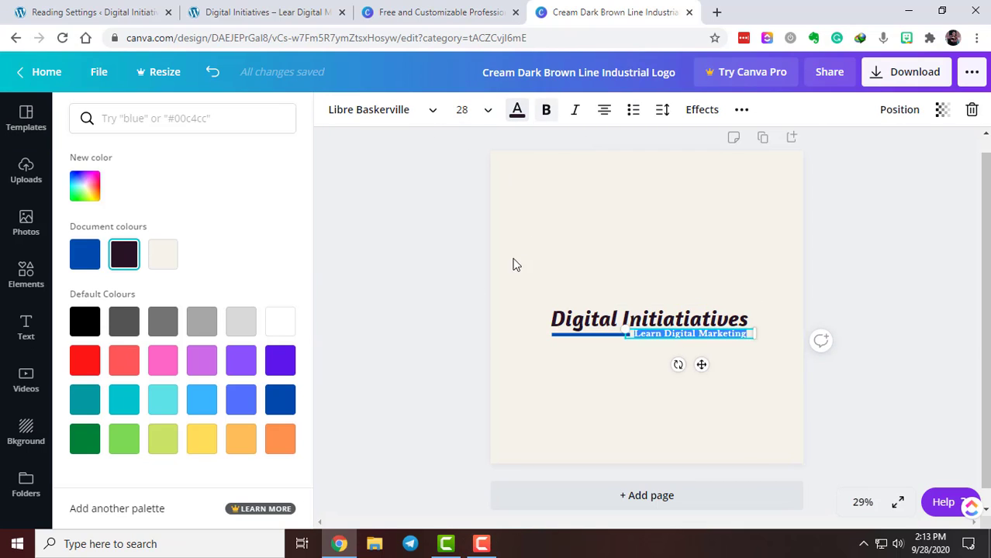
left_click(84, 187)
key("ctrl+a")
double_click(235, 327)
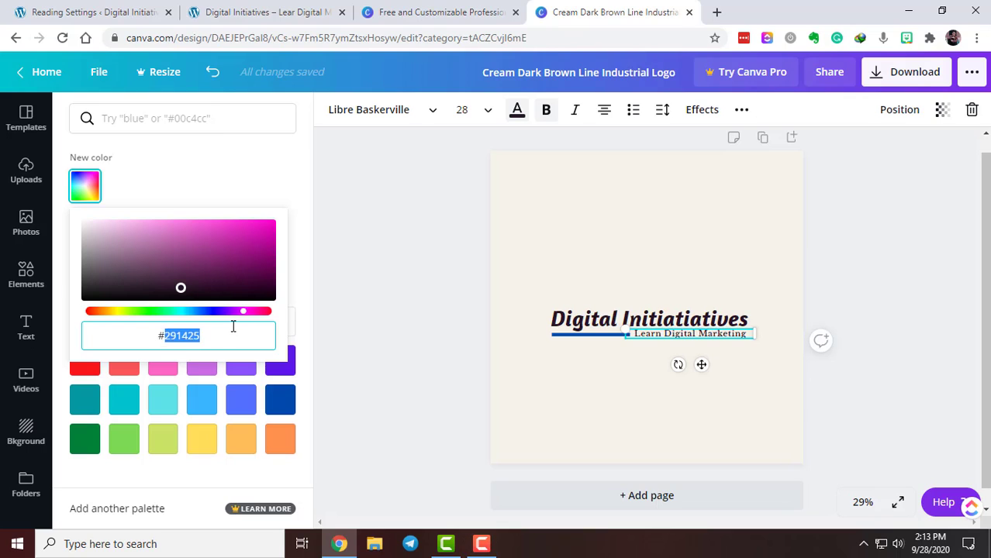
left_click(231, 324)
key("ctrl+a")
key("ctrl+v")
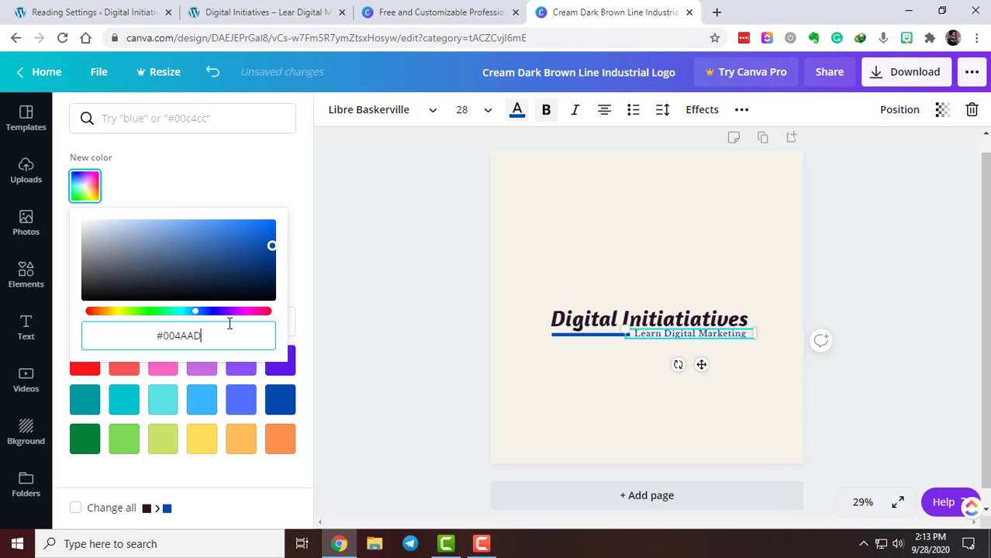
left_click(545, 138)
left_click(546, 109)
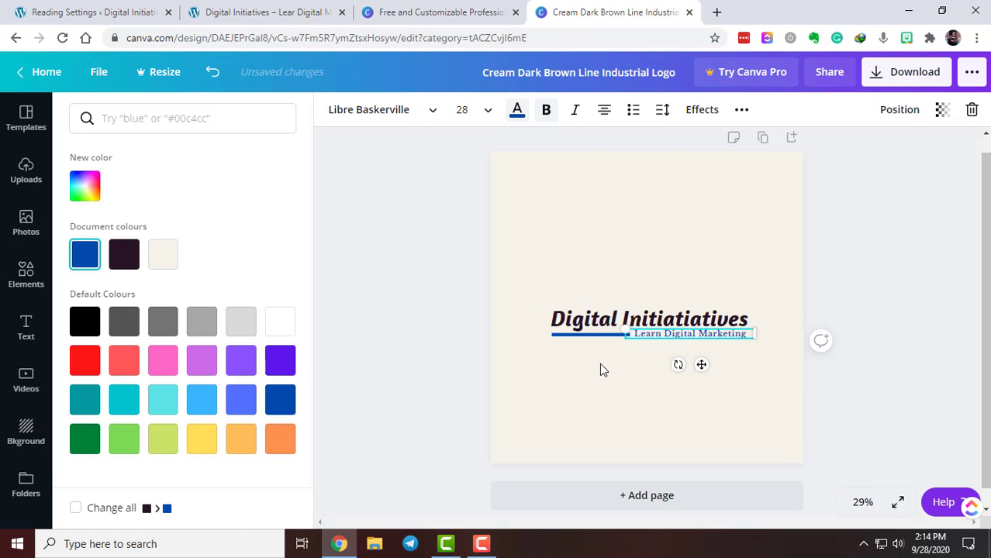
left_click(628, 400)
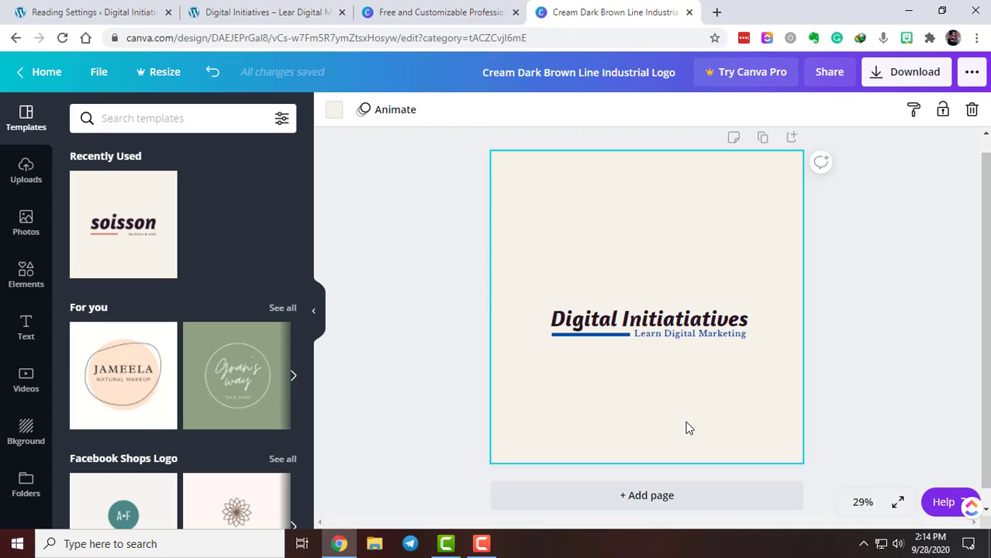
Step: Select the whole title text and try the Bebas Neue font on it
left_click(557, 324)
left_click(610, 318)
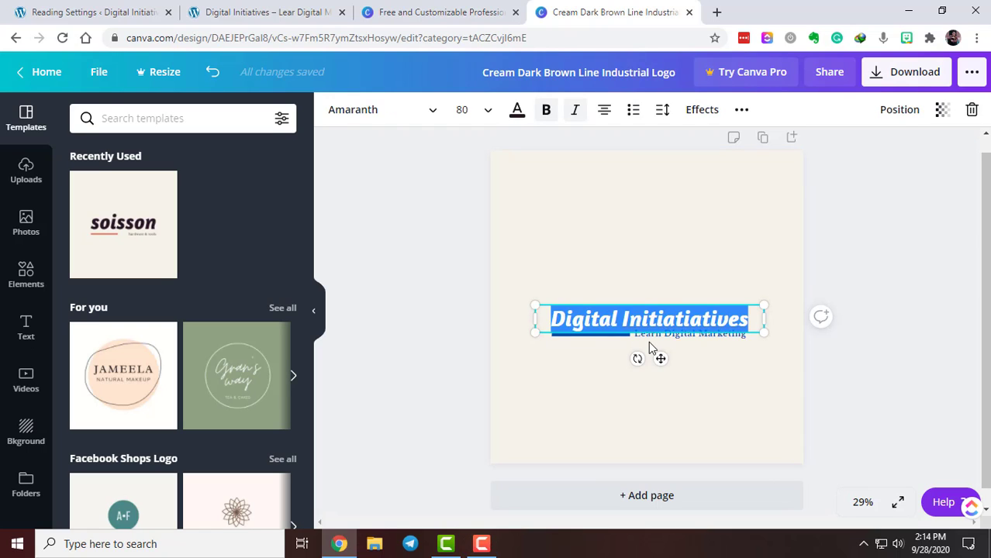
left_click(434, 113)
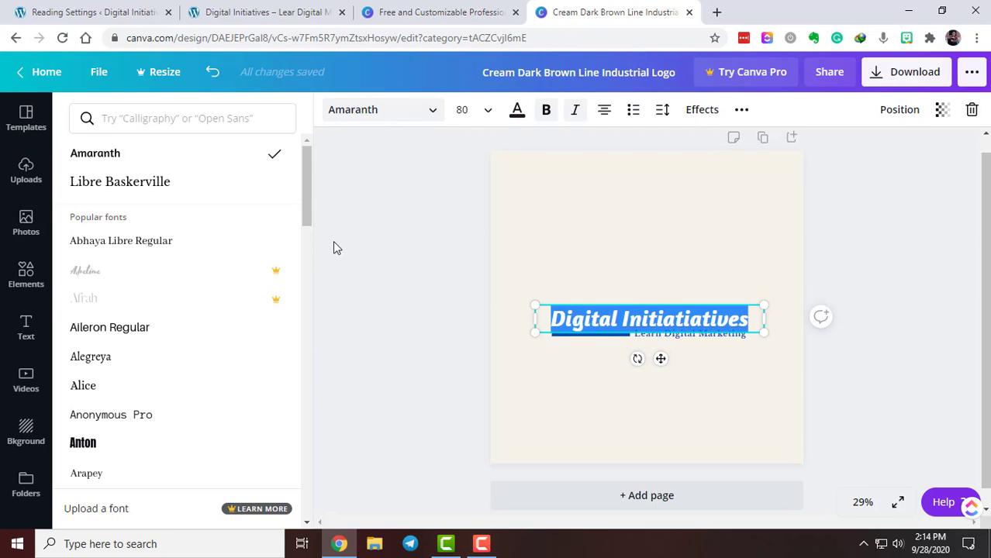
scroll(184, 365, "down", 2)
scroll(183, 364, "down", 3)
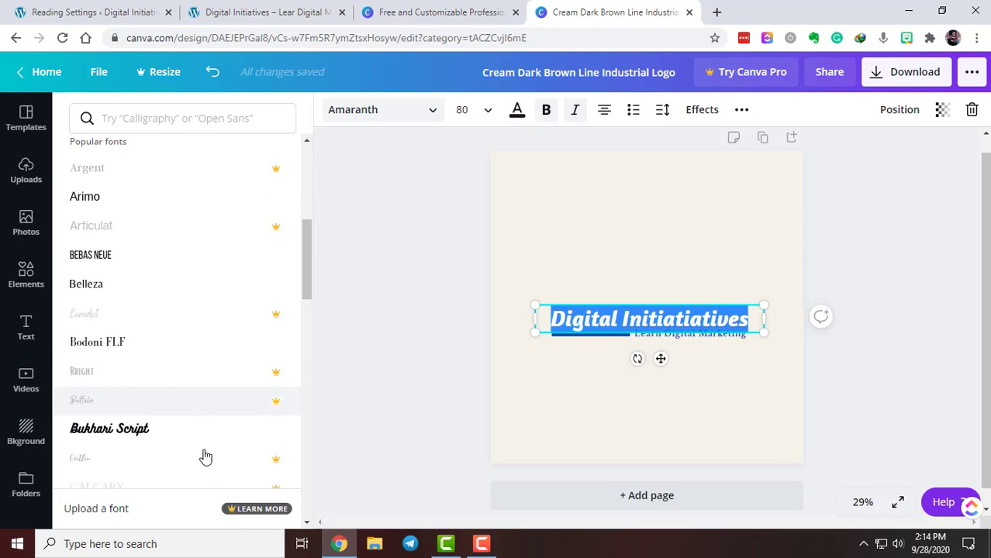
left_click(138, 256)
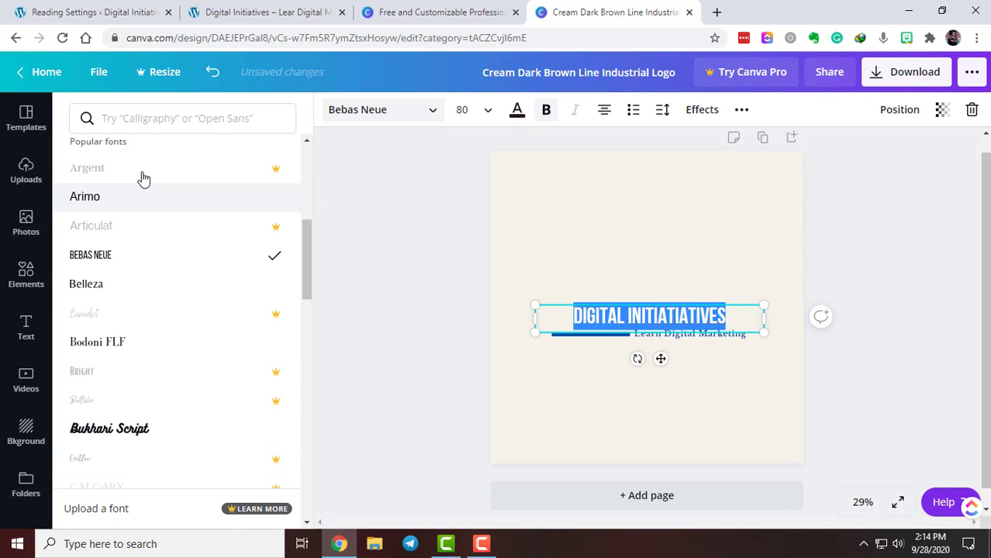
Step: Try the Bukhari Script font and the Gagalin font on the title
scroll(120, 388, "down", 5)
scroll(120, 294, "up", 2)
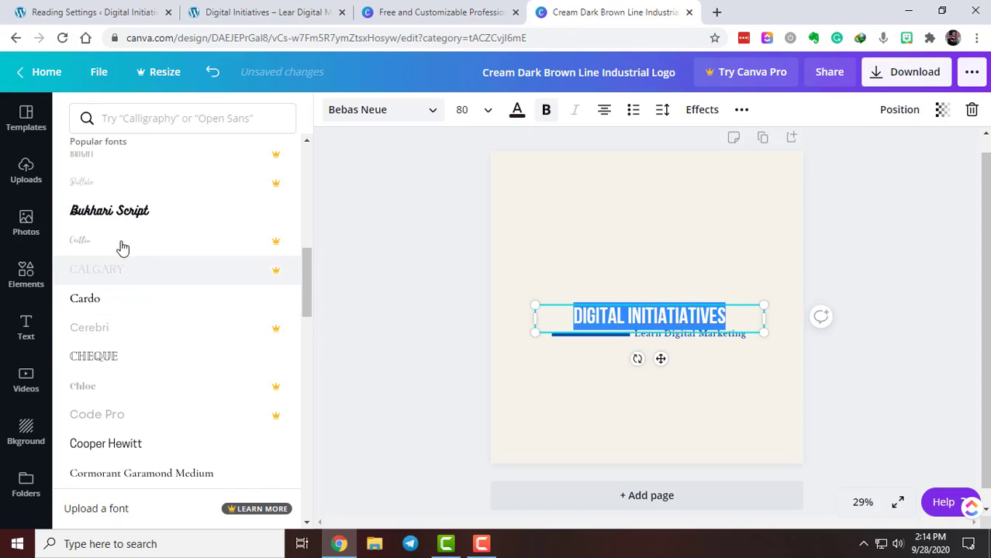
left_click(119, 225)
scroll(184, 356, "down", 6)
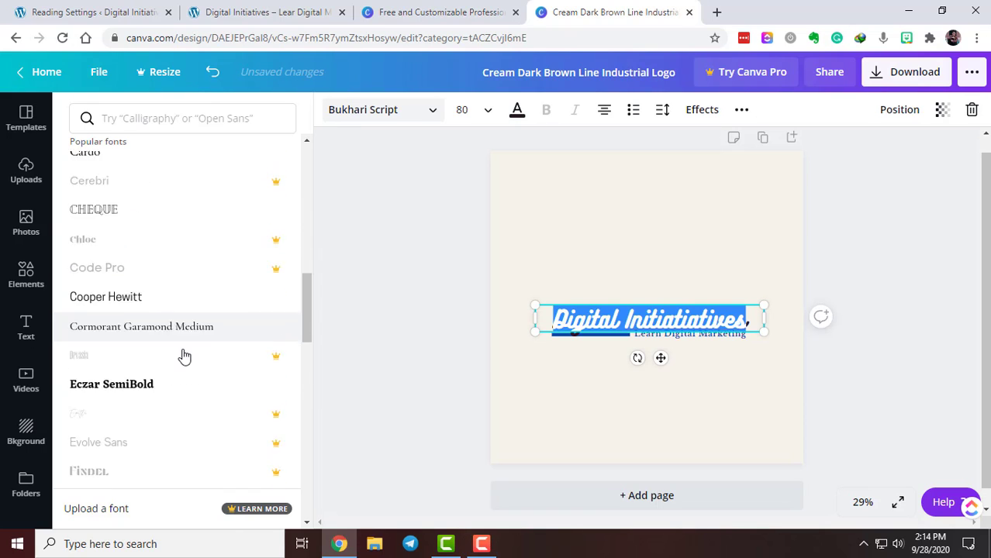
left_click(118, 172)
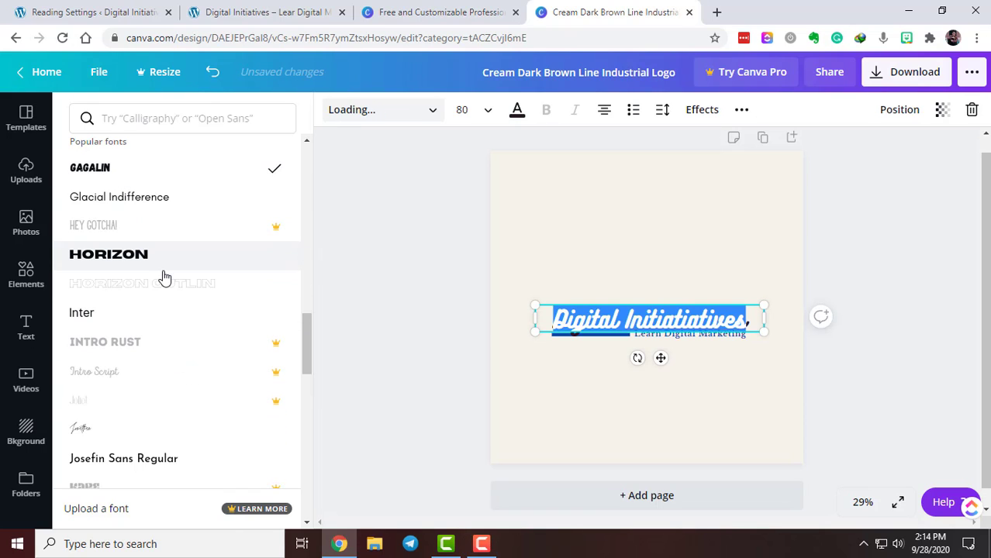
Step: Try the Noto Serif font on the title, and replace it with RoxboroughCF
scroll(166, 283, "down", 10)
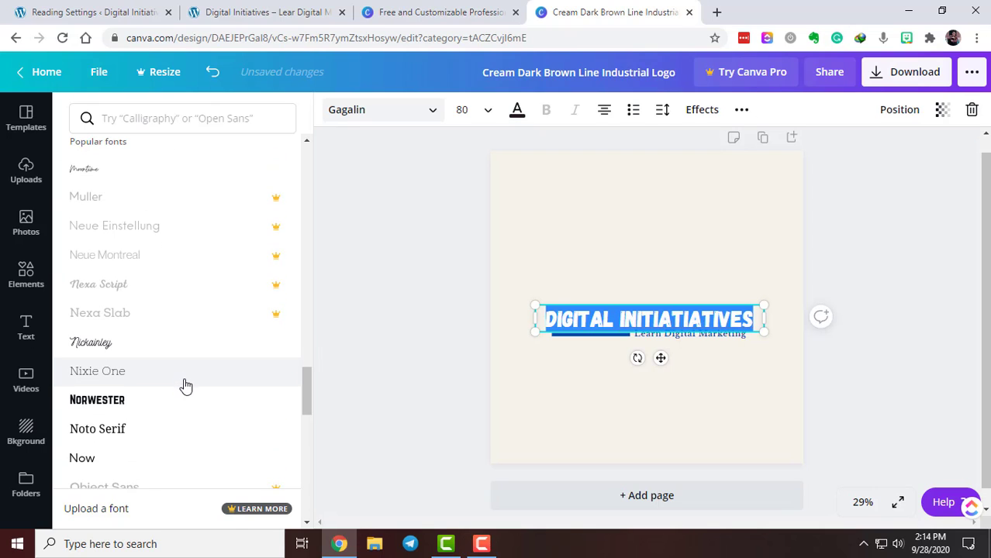
scroll(155, 349, "down", 5)
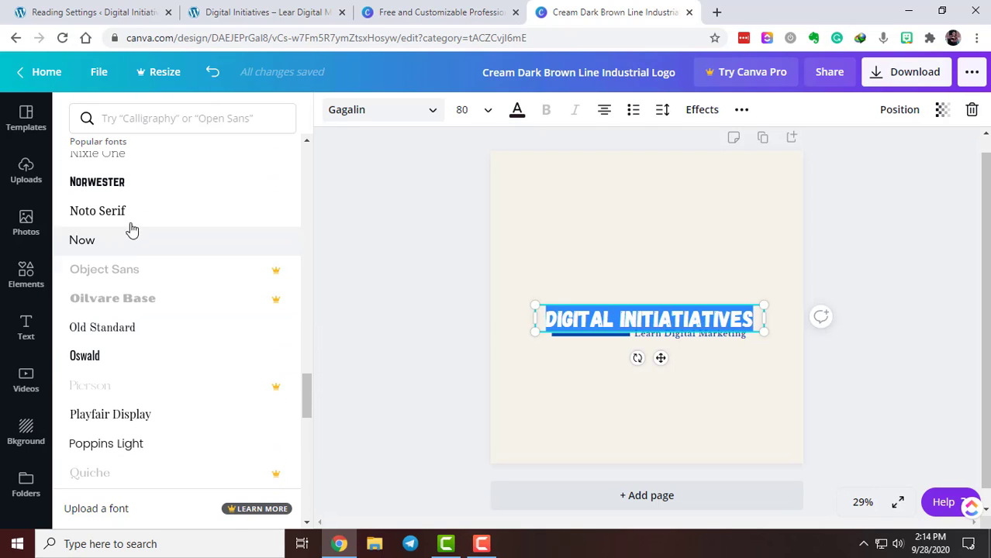
left_click(122, 214)
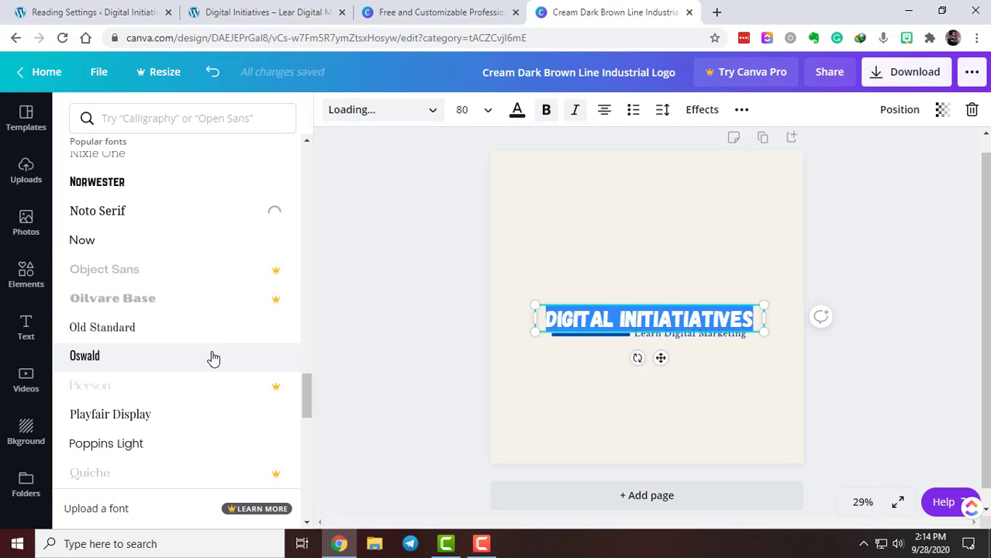
scroll(170, 417, "down", 3)
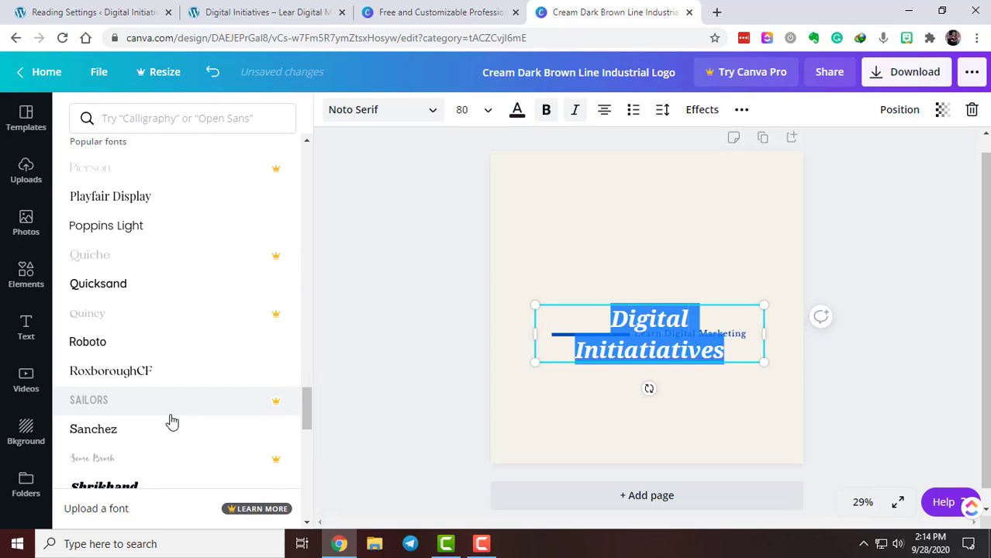
left_click(161, 376)
scroll(169, 395, "down", 3)
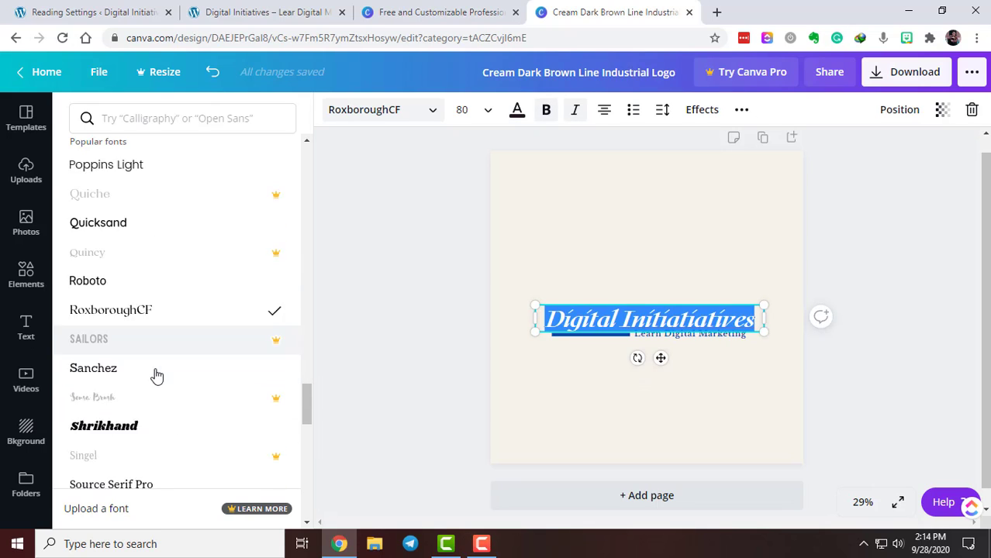
Step: Try the Shrikhand font and the Yeseva One font on the logo title
left_click(137, 350)
scroll(148, 366, "down", 5)
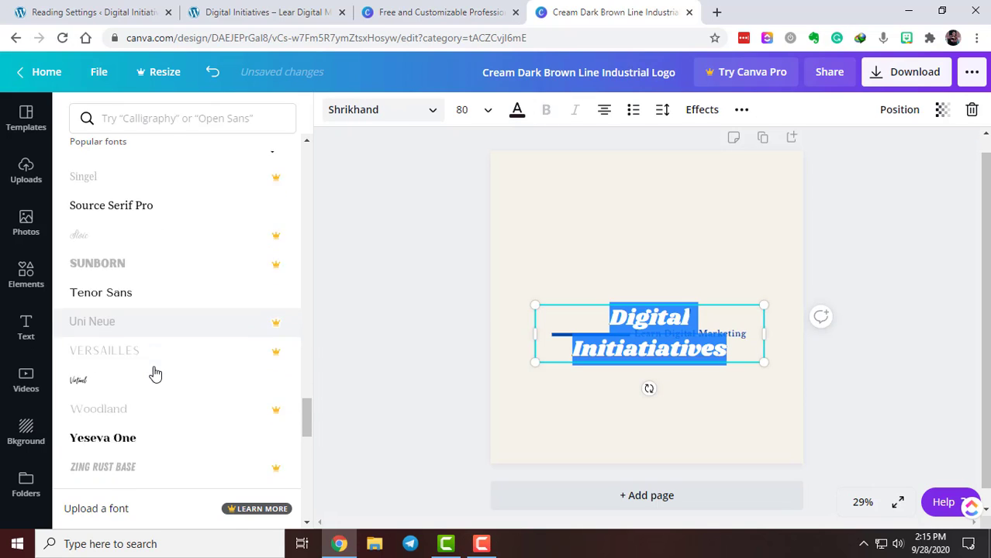
left_click(139, 347)
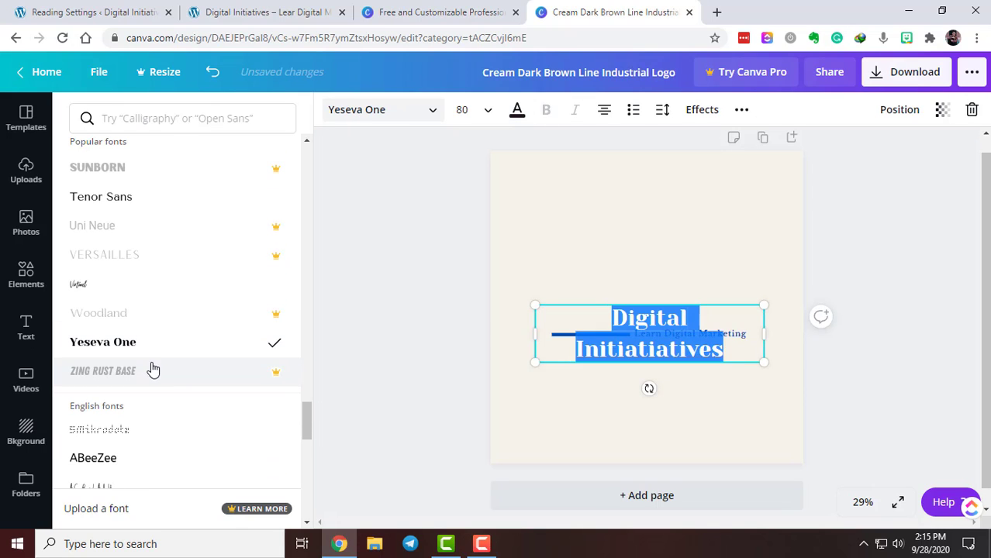
Step: Set the logo title in the ABeeZee font and deselect it to check the finished design
scroll(153, 370, "down", 4)
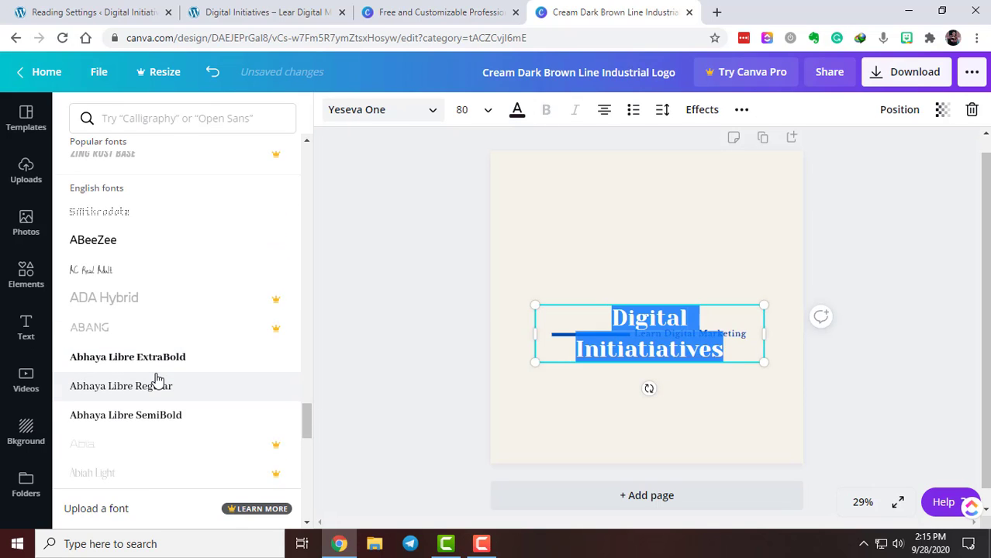
left_click(140, 245)
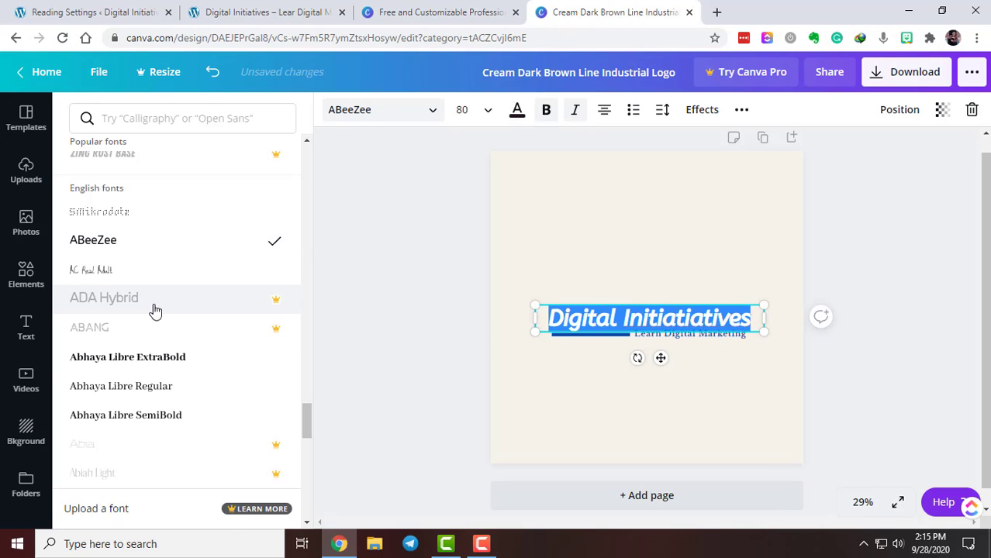
left_click(486, 390)
left_click(611, 427)
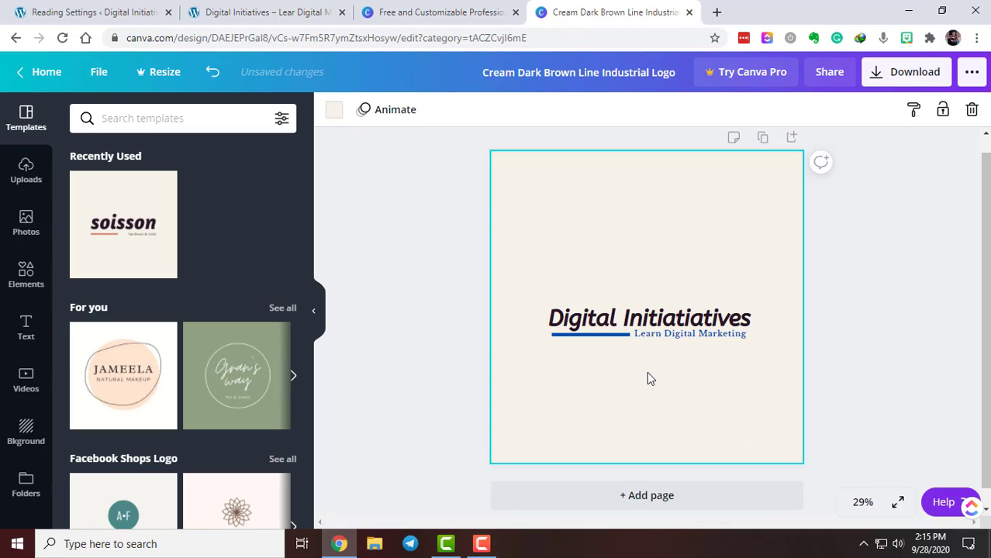
left_click(683, 342)
left_click(609, 420)
left_click(624, 316)
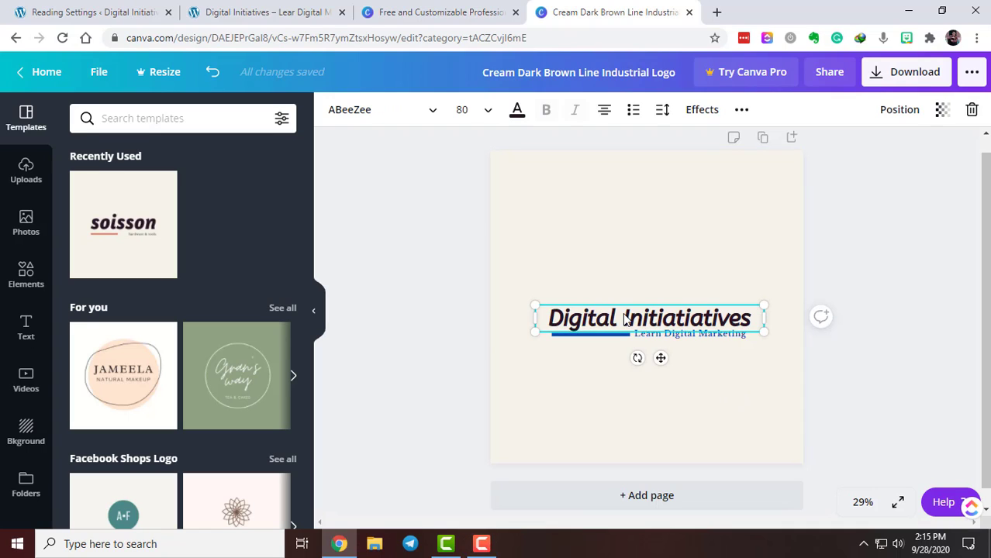
left_click(771, 423)
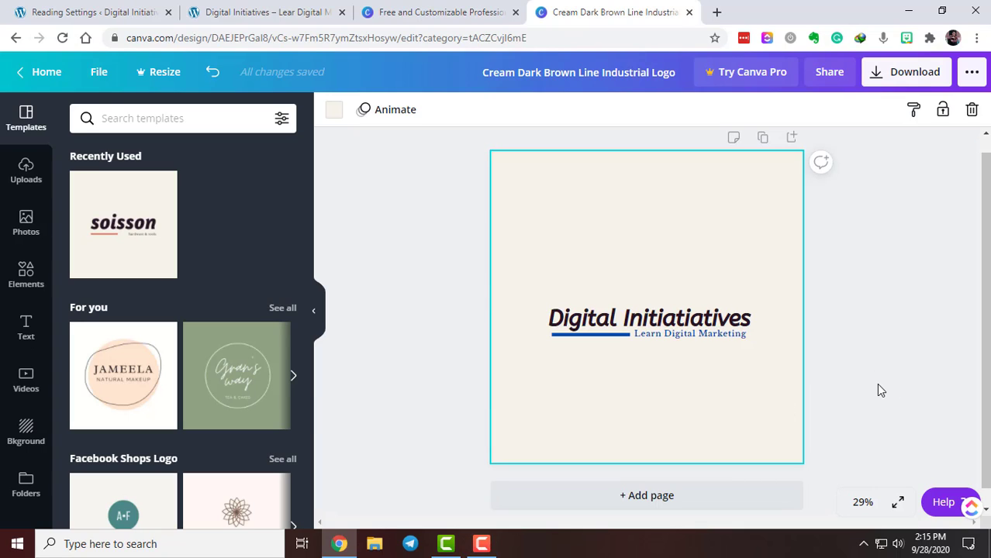
Step: Download the logo design as a PNG without Canva Pro options and save it to the Desktop under the suggested file name
left_click(907, 76)
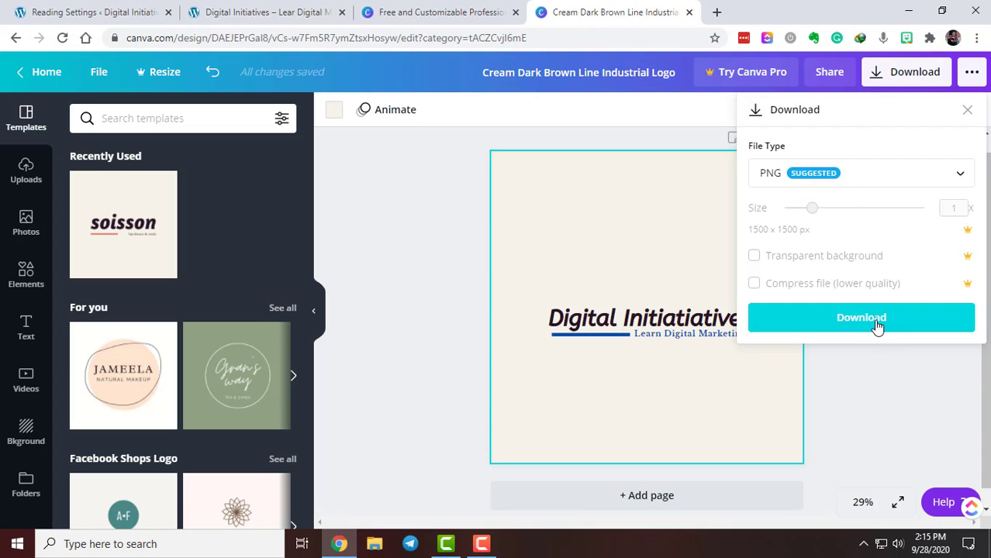
left_click(755, 257)
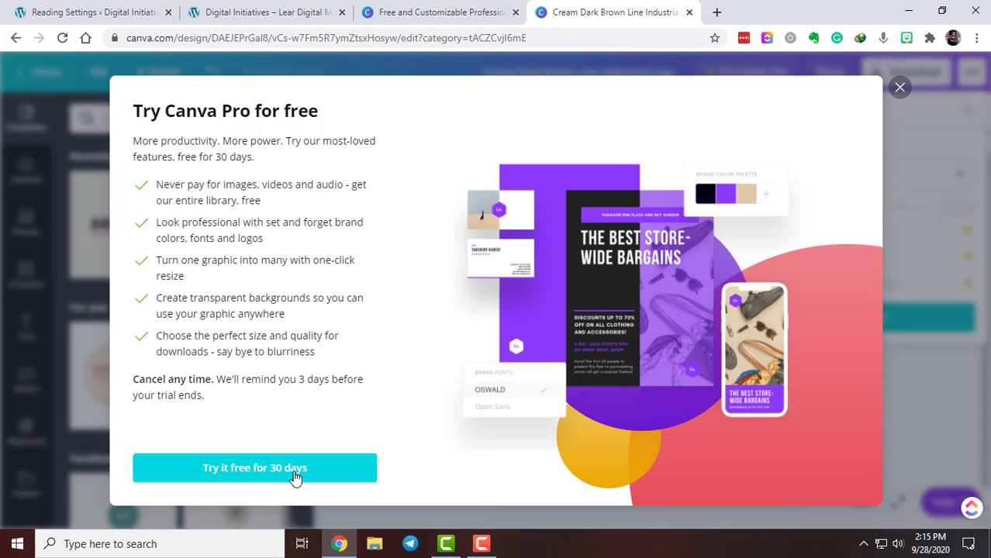
left_click(900, 89)
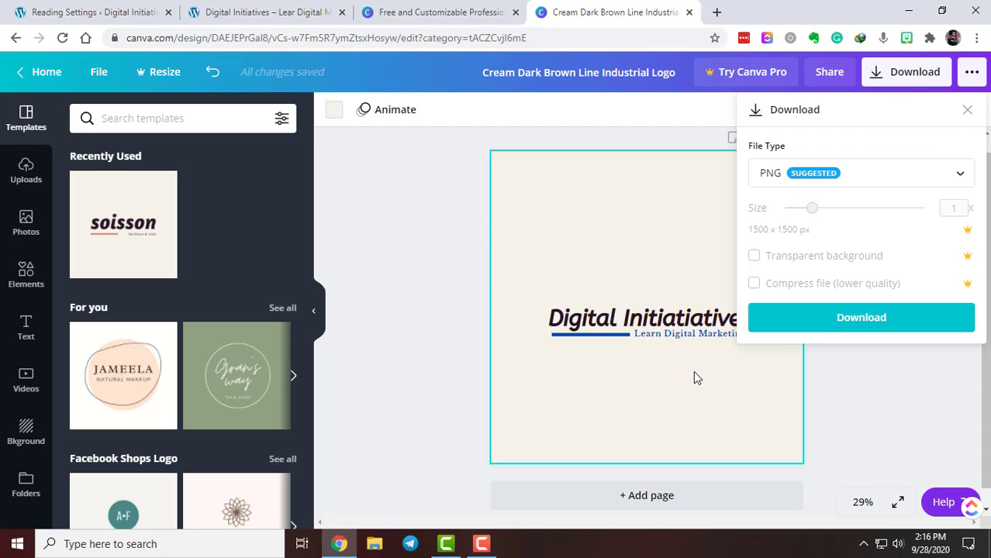
left_click(838, 325)
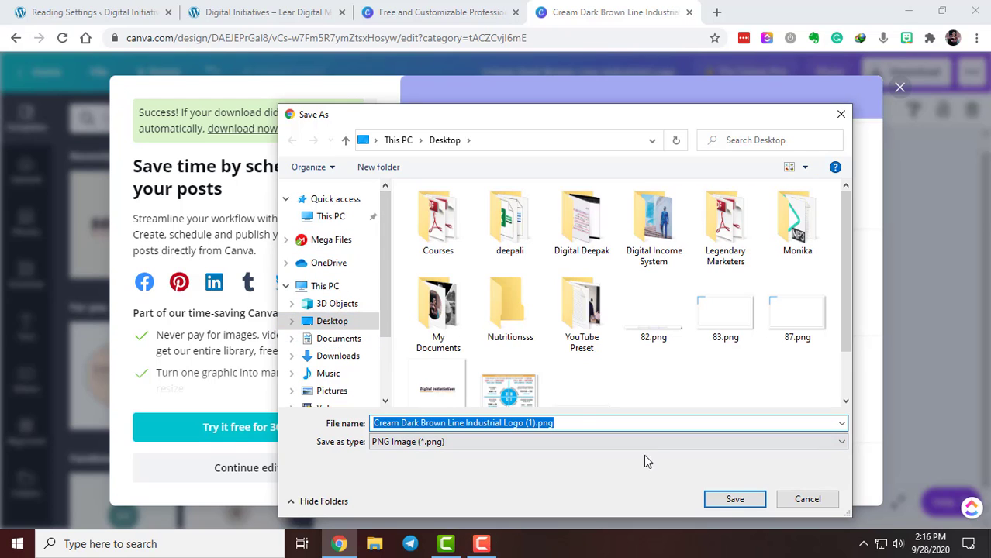
left_click(736, 500)
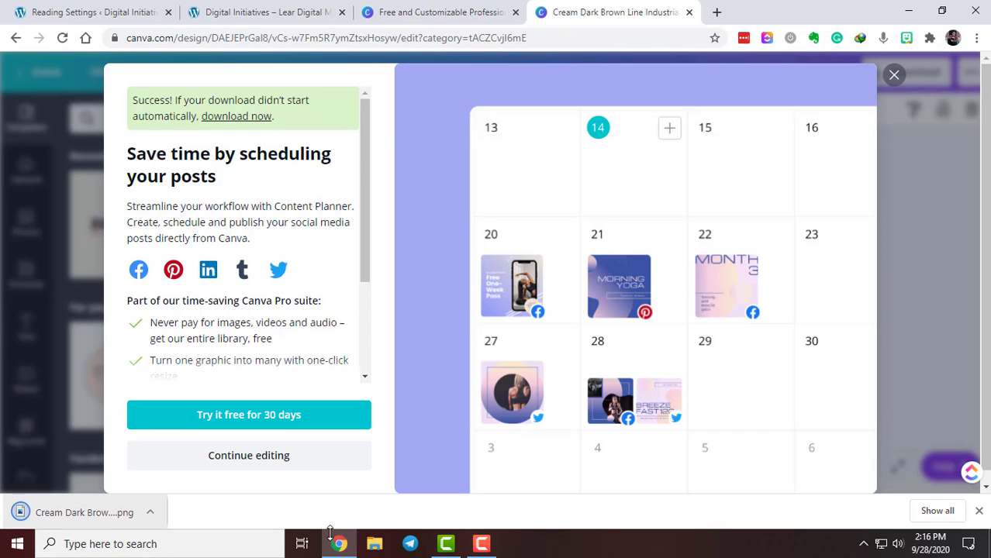
left_click(979, 511)
Step: Switch to the WordPress admin and open the theme customizer for the Digital Initiatives site
left_click(446, 12)
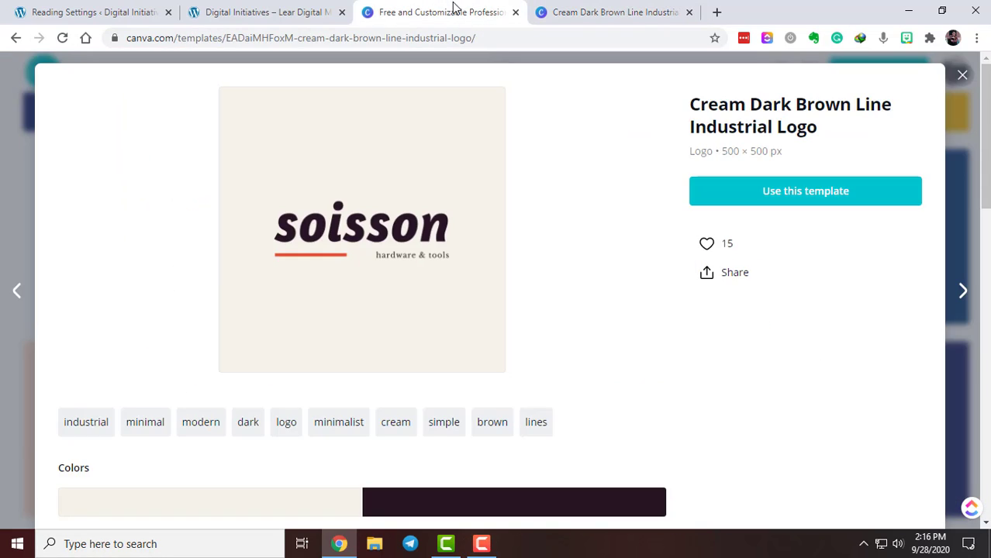
left_click(287, 13)
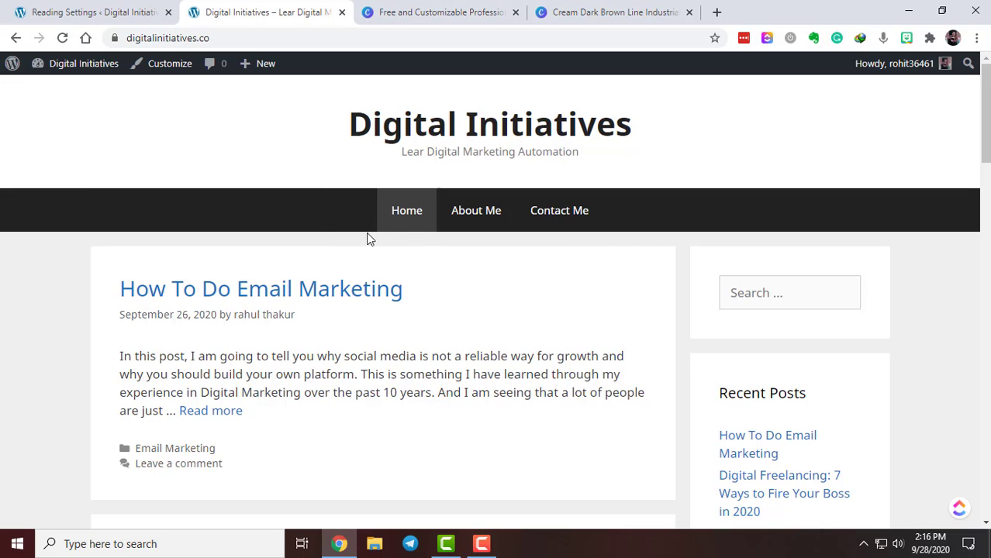
left_click(89, 11)
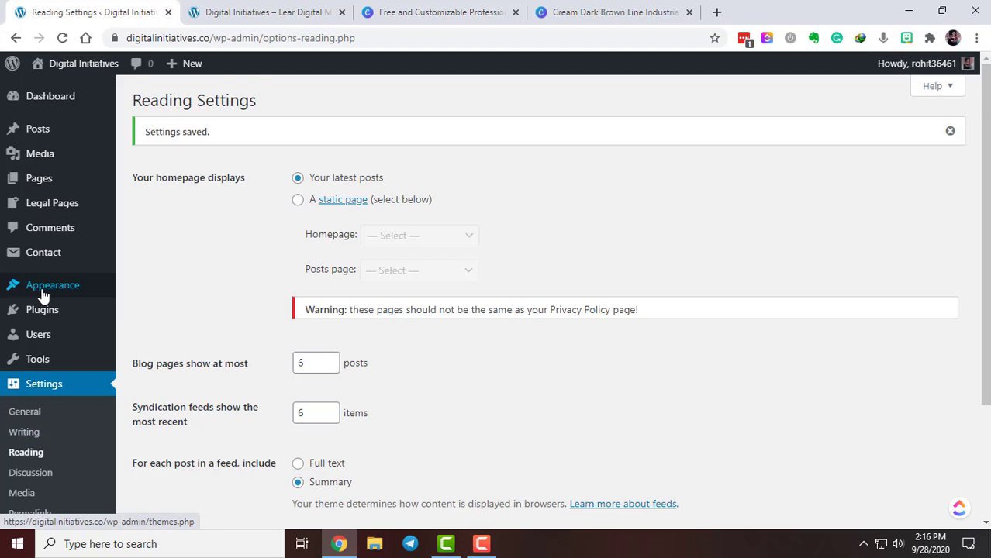
scroll(46, 286, "down", 1)
mouse_move(66, 236)
left_click(159, 255)
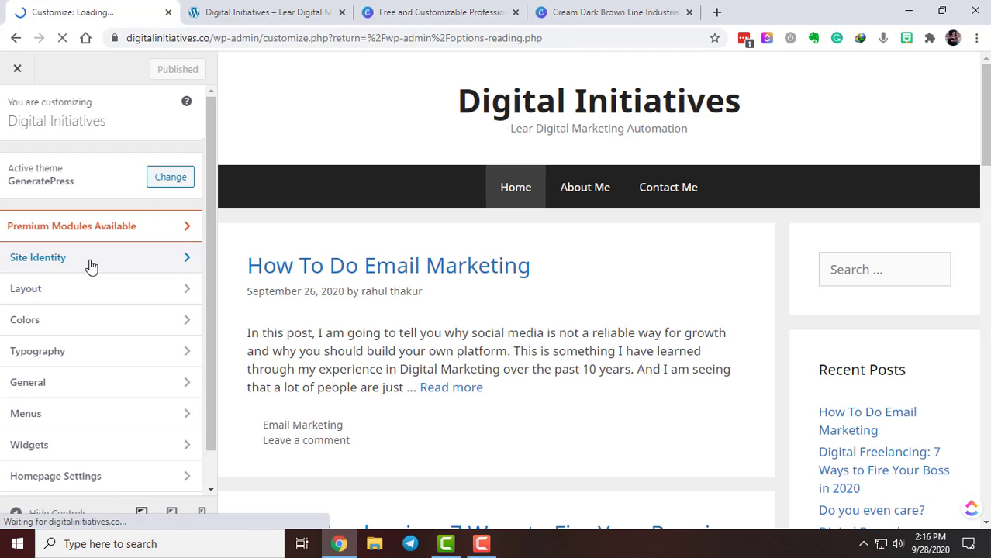
Step: Hide the site tagline and the site title in the Site Identity settings
left_click(90, 266)
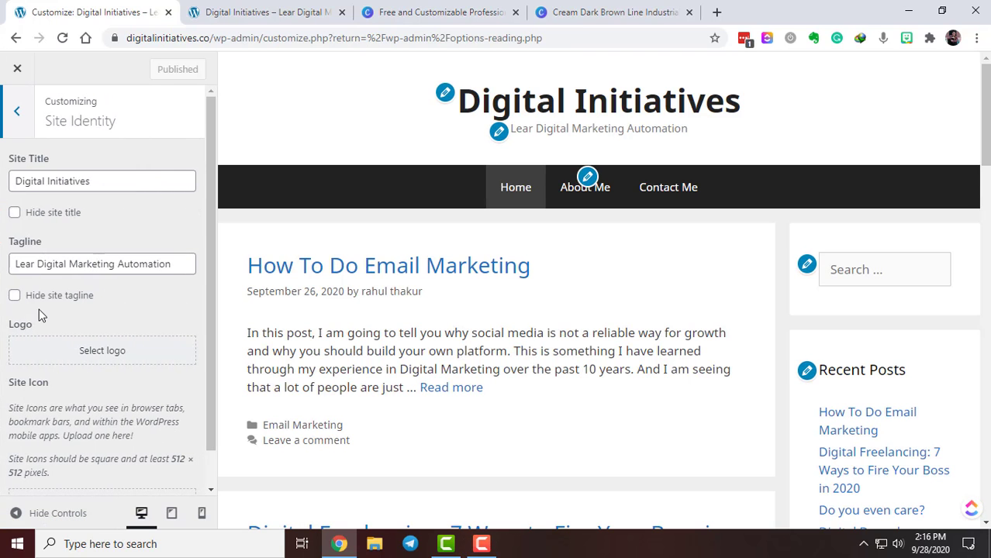
left_click(14, 297)
left_click(16, 214)
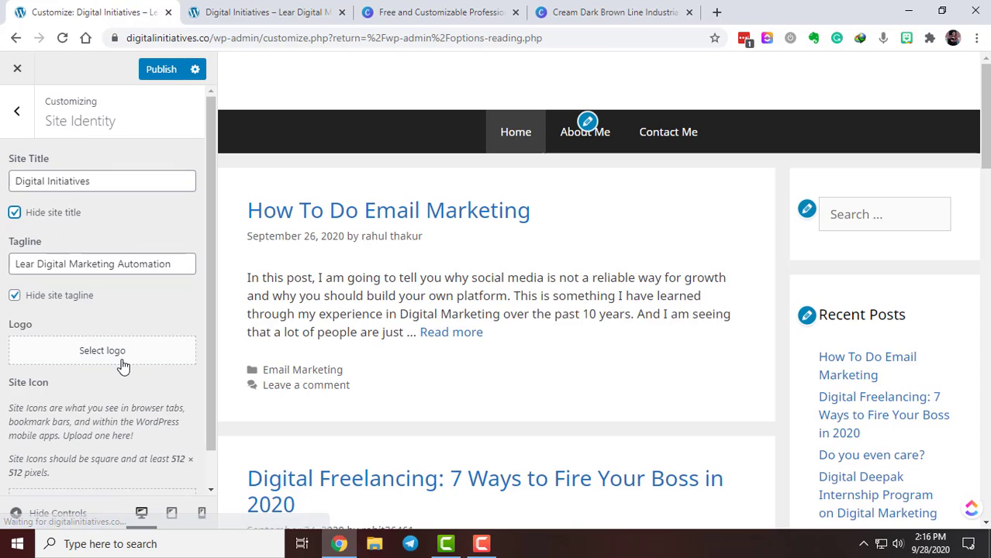
Step: Start choosing a site logo and upload the saved Cream Dark Brown Line Industrial Logo PNG from the desktop into the media library
left_click(121, 358)
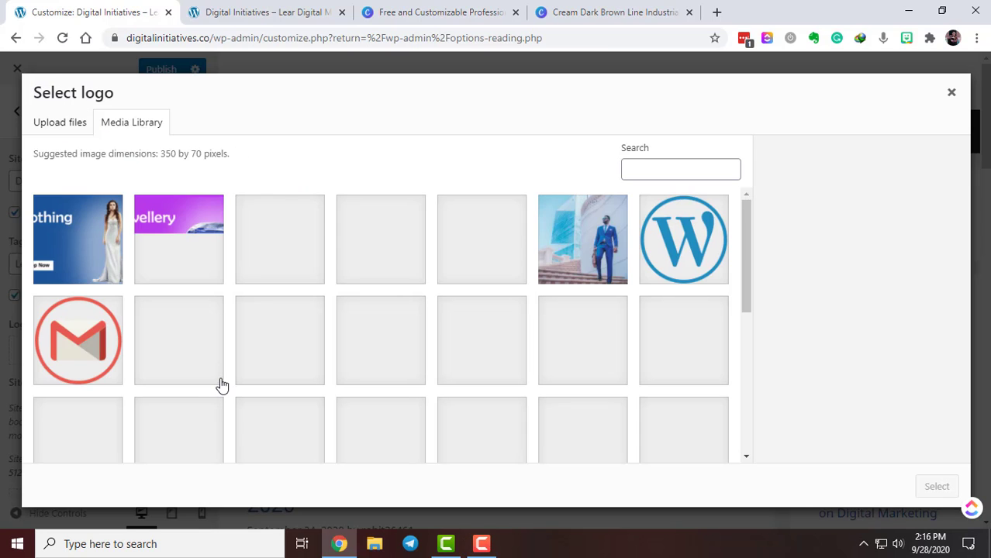
left_click(337, 543)
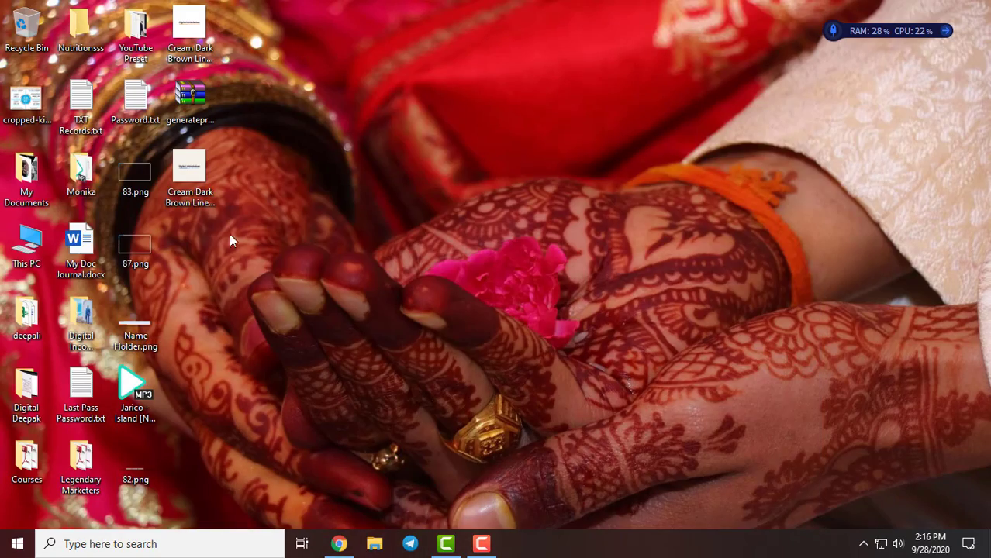
left_click(194, 186)
left_click_drag(191, 177, 402, 321)
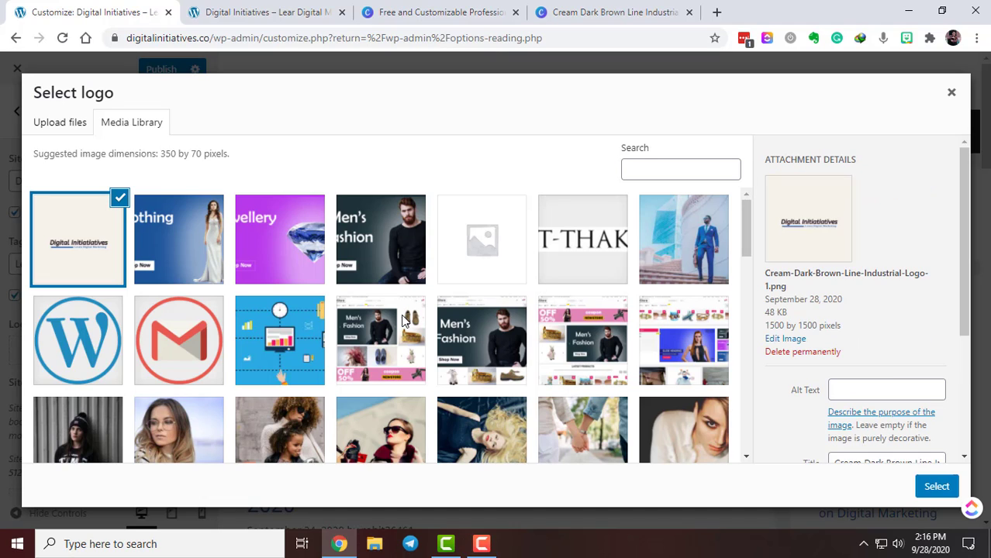
Step: Use the uploaded image as the site logo, cropped around its title and tagline, and preview the page without the customizer controls
scroll(899, 373, "down", 3)
left_click(938, 487)
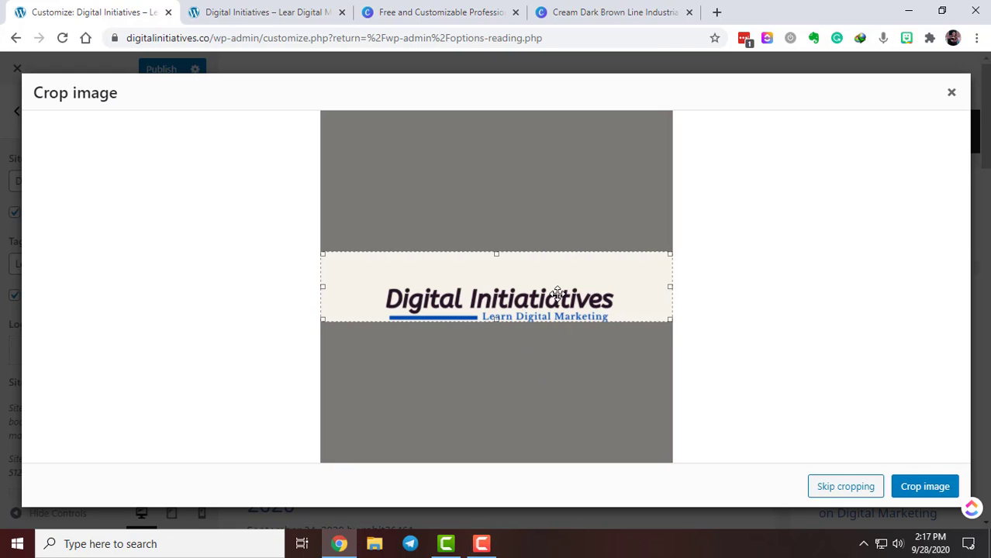
left_click_drag(552, 293, 556, 307)
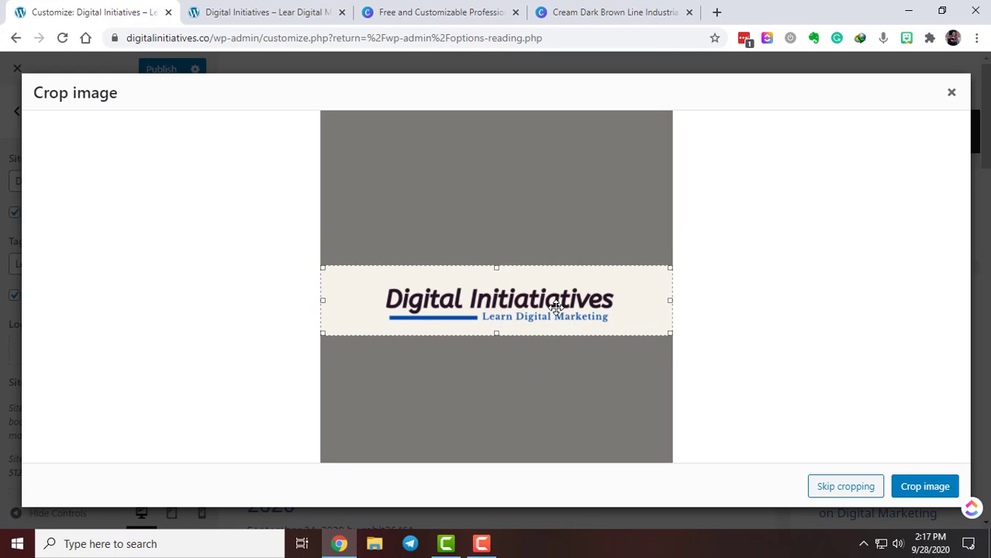
left_click(912, 489)
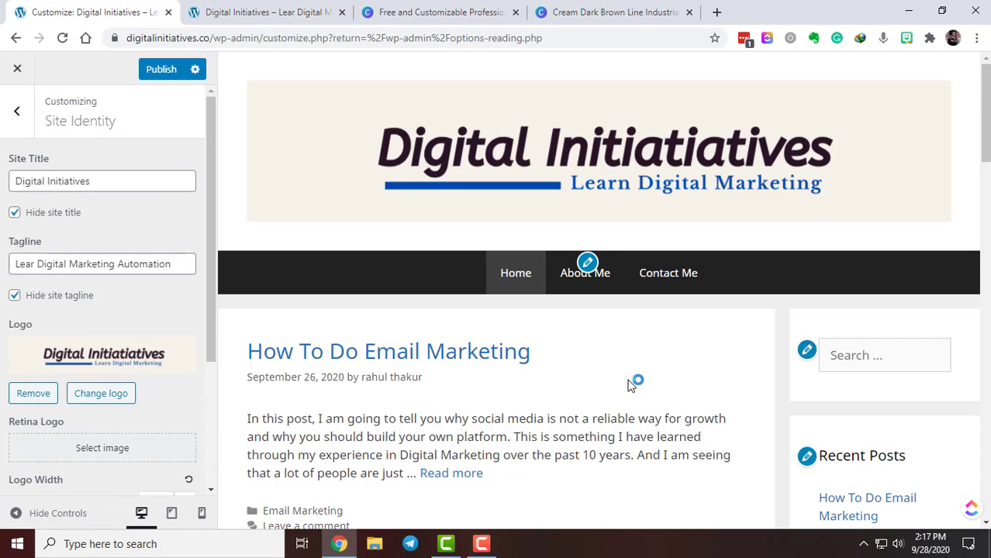
left_click(15, 513)
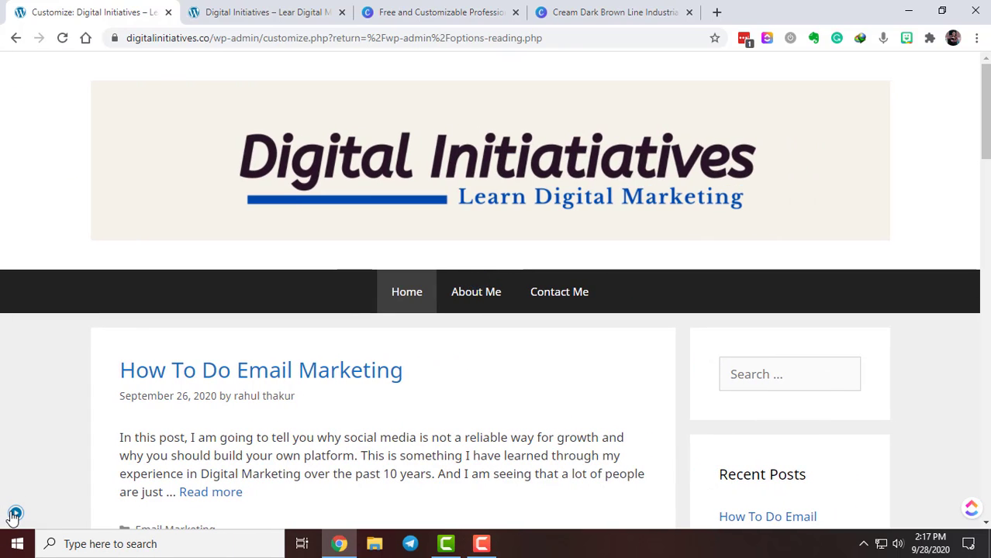
left_click(16, 514)
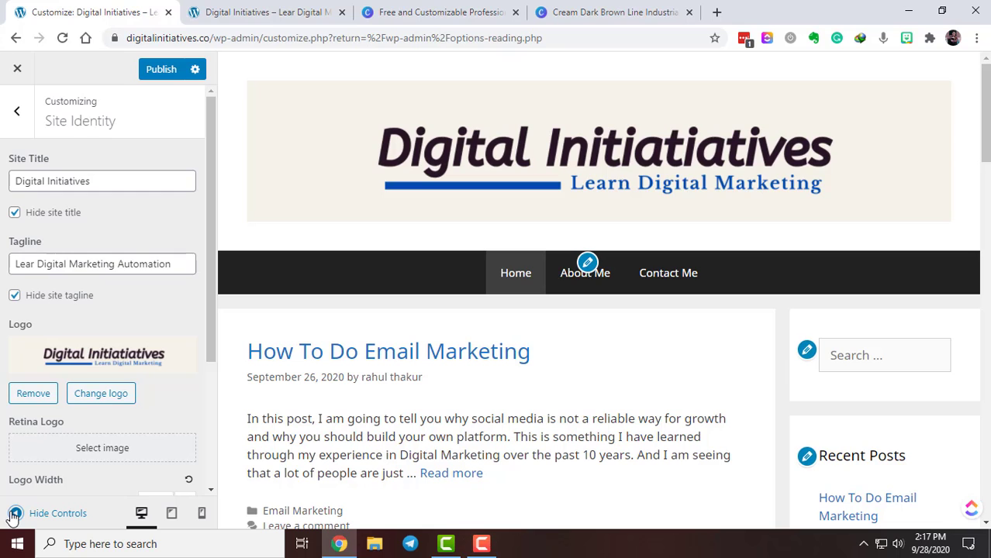
left_click(15, 513)
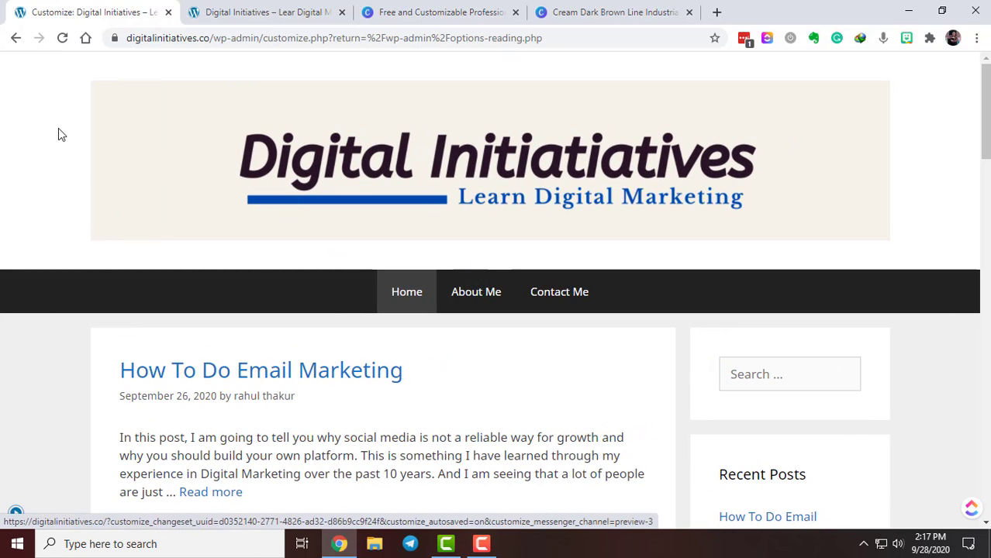
left_click(15, 513)
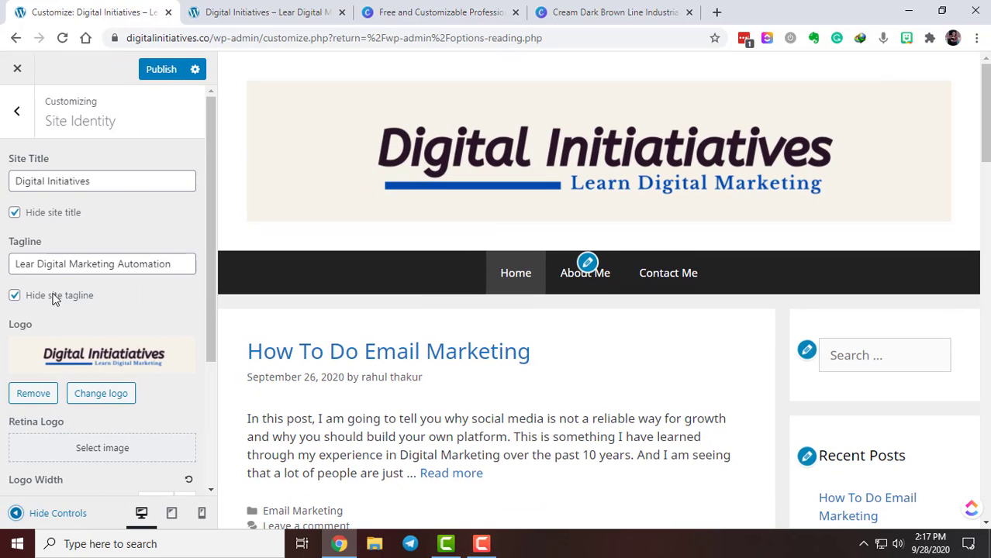
Step: Set the logo width to 480 px in Site Identity and preview the header without the customizer controls
left_click(17, 111)
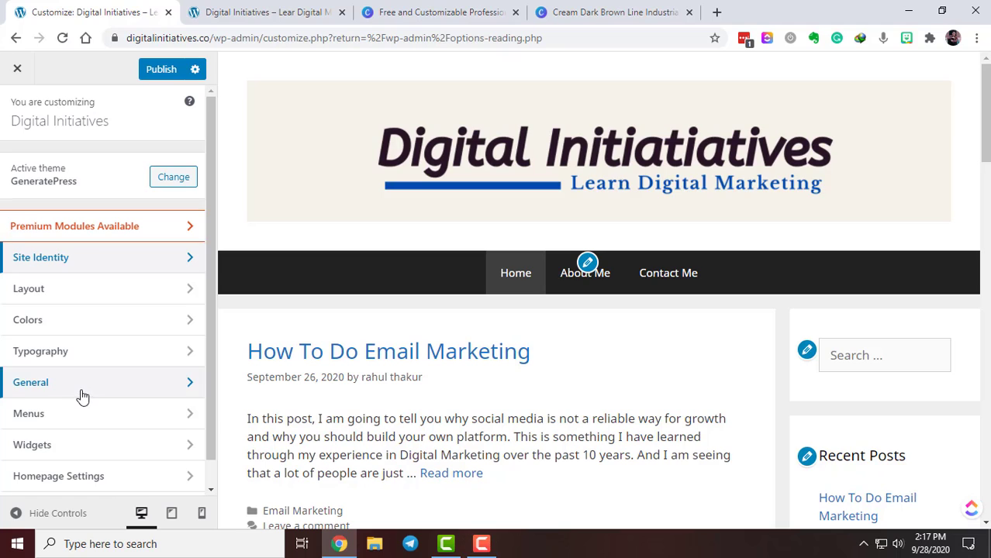
left_click(60, 259)
scroll(140, 407, "down", 3)
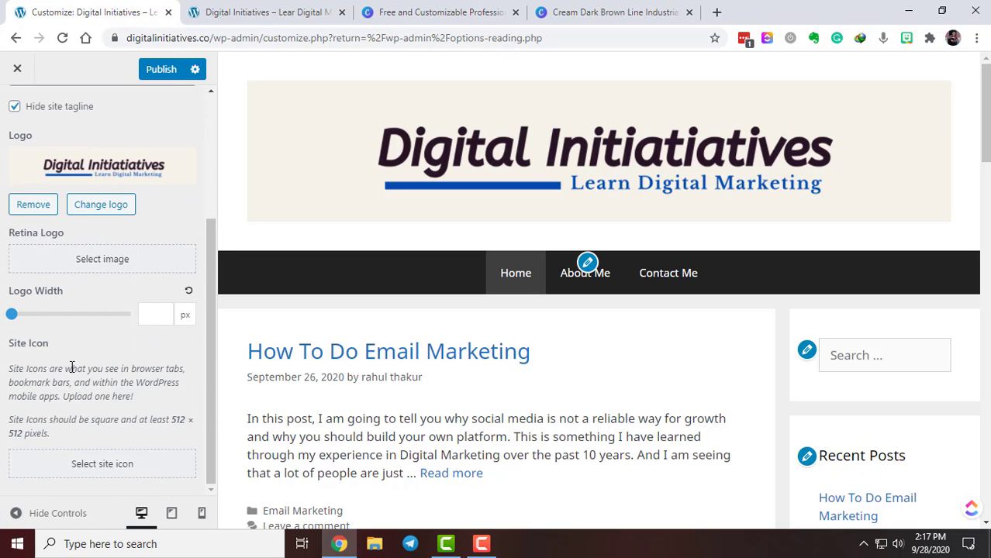
left_click_drag(12, 314, 83, 318)
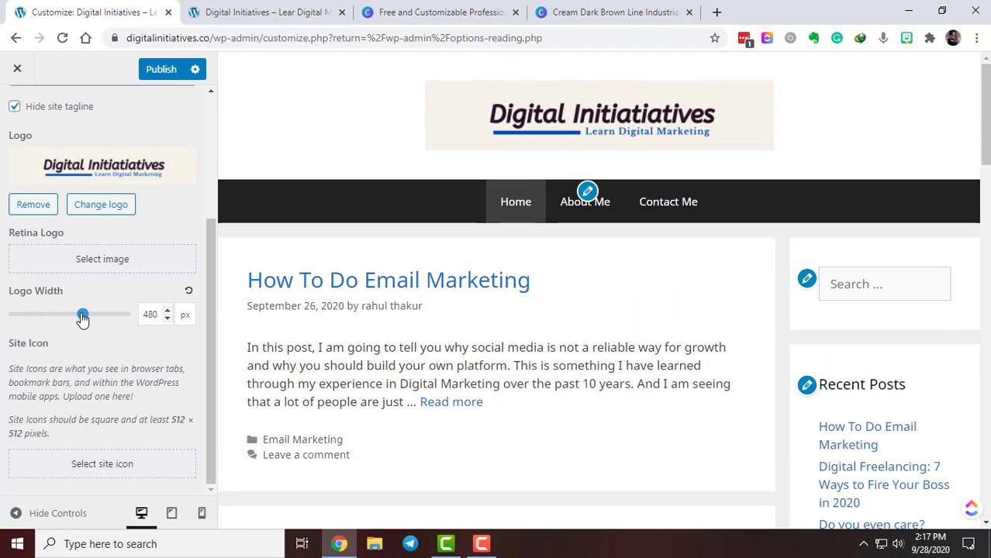
left_click(29, 513)
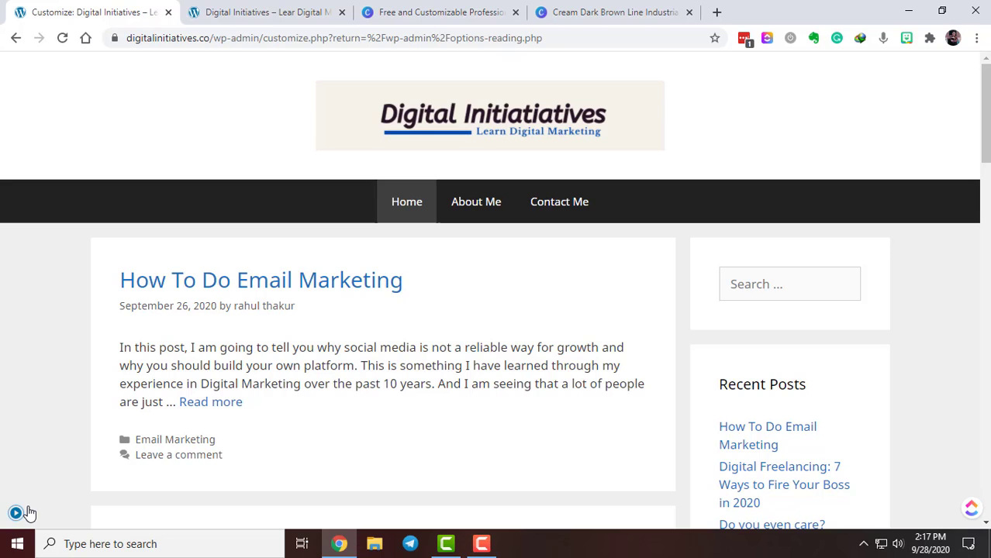
left_click(29, 512)
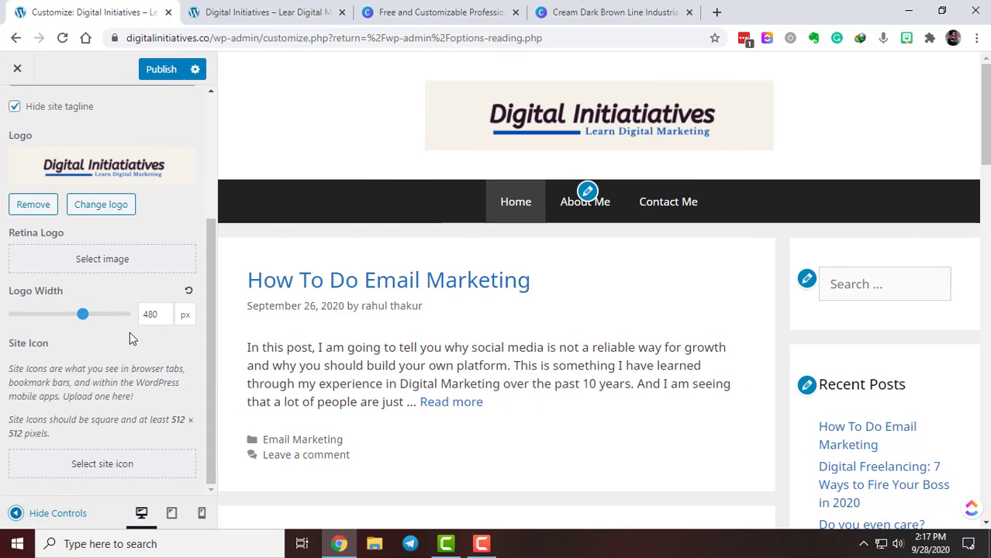
Step: Look through the theme's Layout settings, examining the Header, Container, Sidebars, Footer and Blog options
scroll(137, 369, "up", 3)
left_click(17, 109)
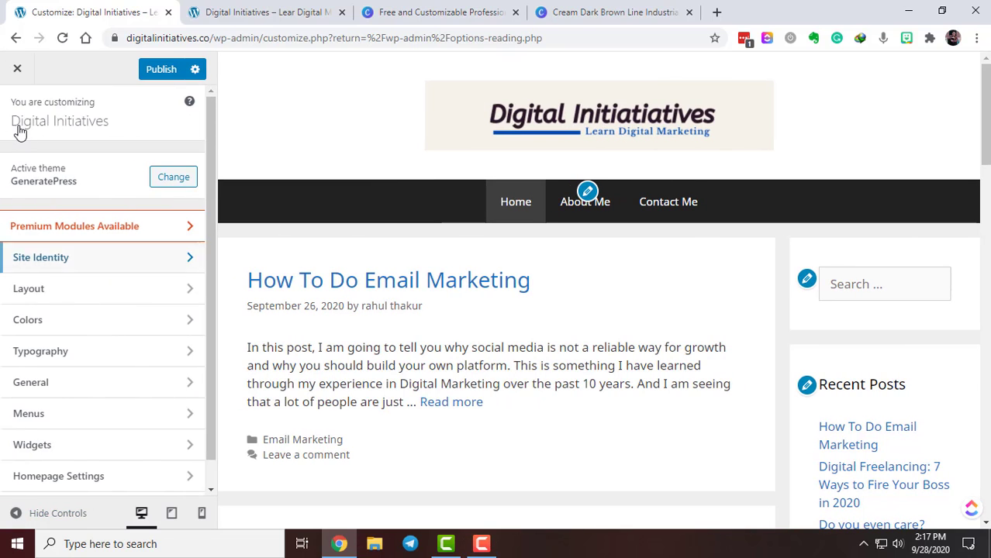
left_click(58, 293)
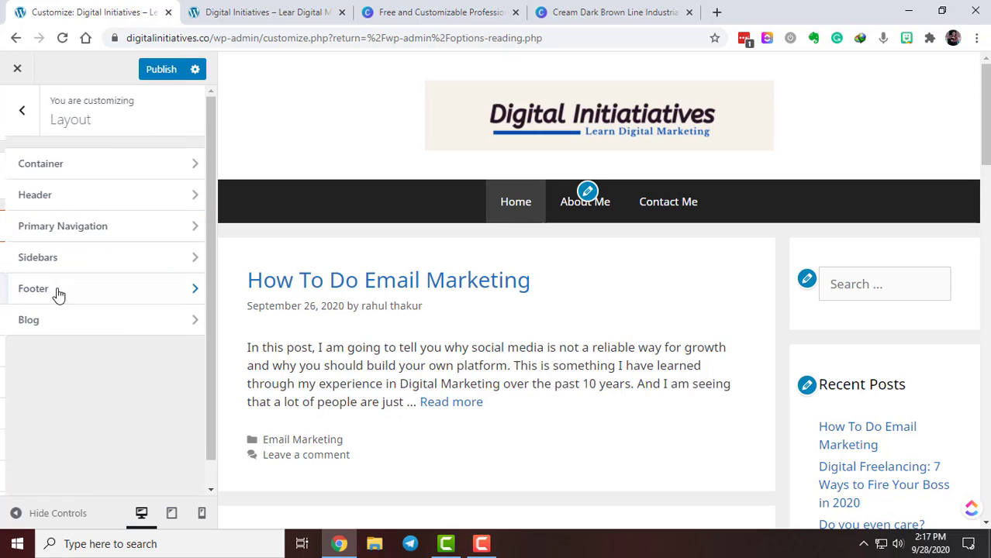
left_click(36, 195)
left_click(17, 111)
left_click(31, 163)
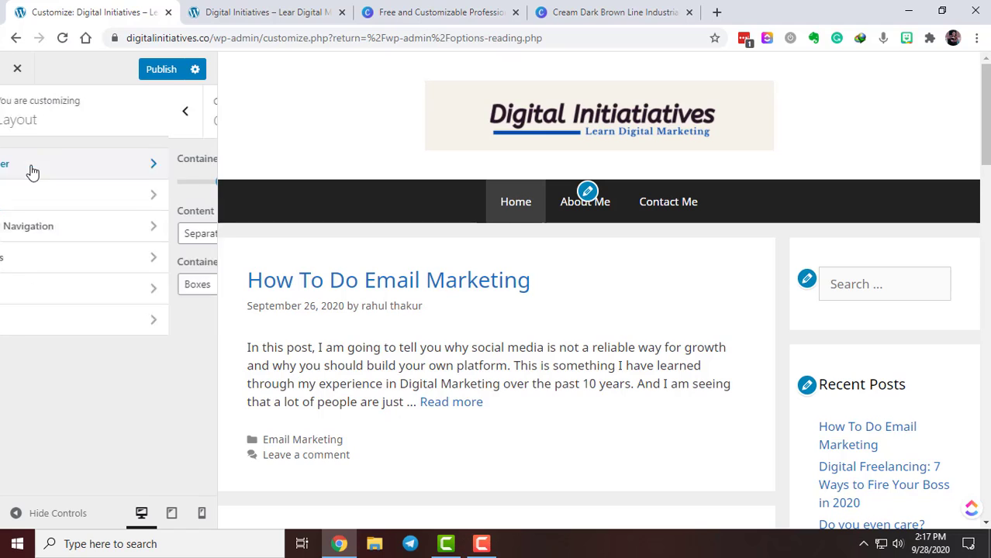
left_click(17, 111)
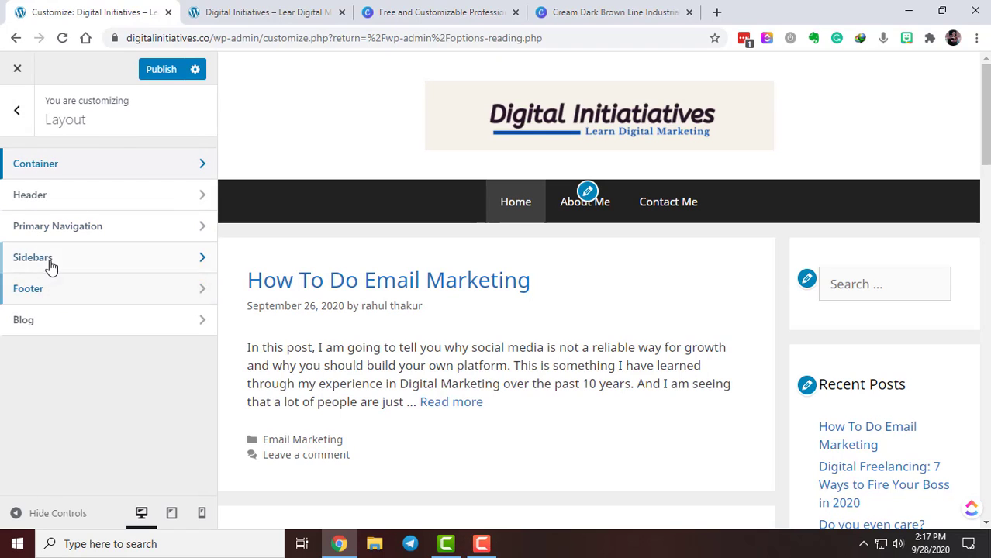
left_click(50, 265)
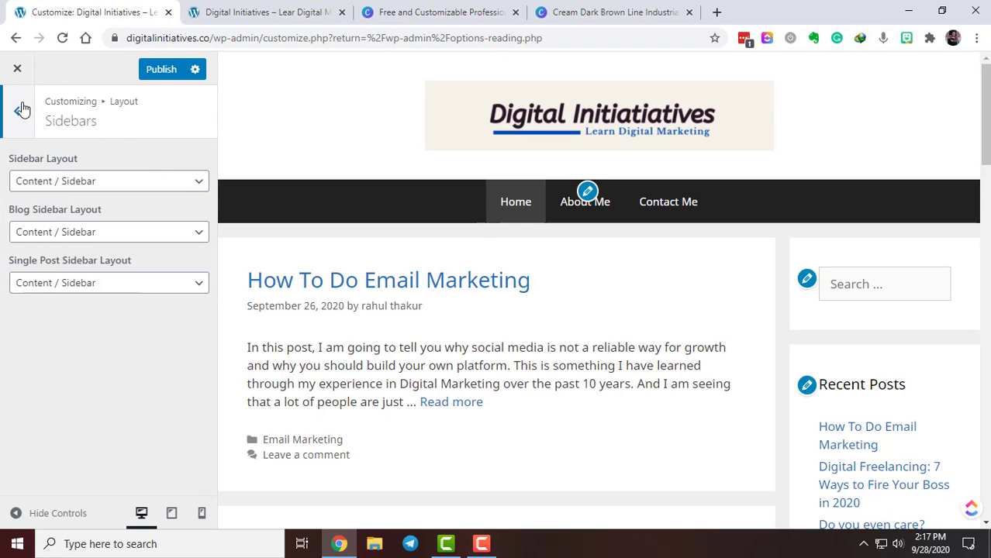
left_click(17, 111)
left_click(43, 299)
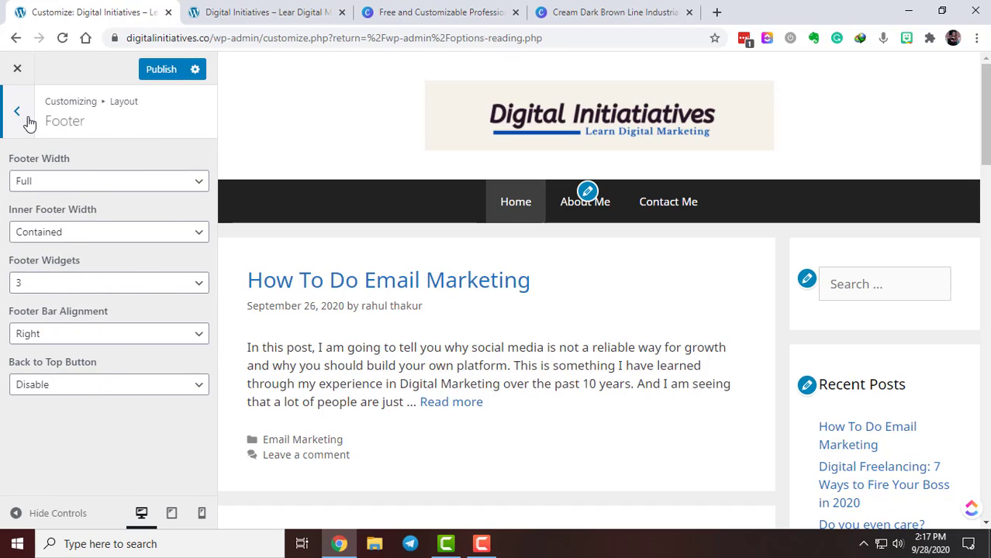
left_click(18, 115)
left_click(56, 325)
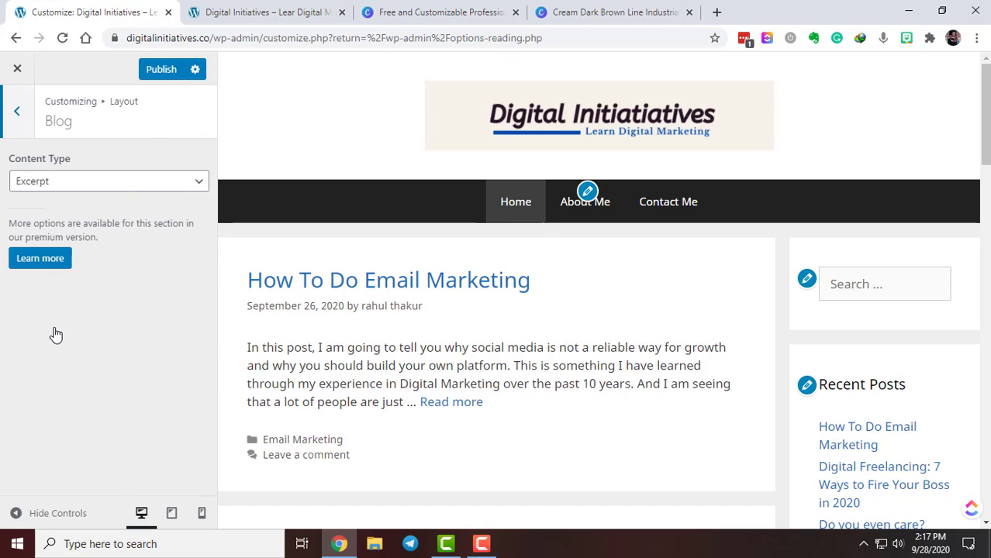
left_click(21, 114)
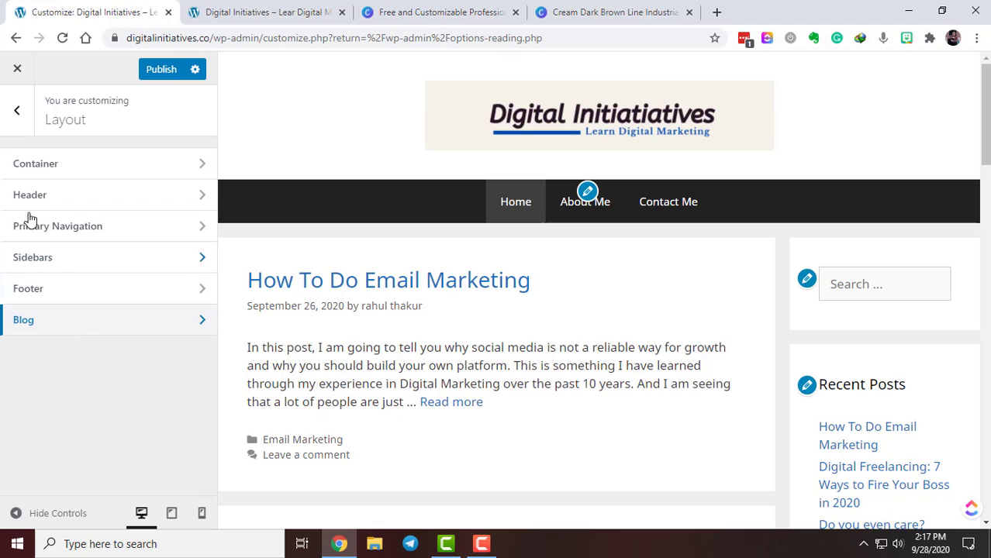
left_click(11, 114)
Step: Review the theme's Colors settings, from the background, text and link colors to the blog post title and navigation presets
left_click(45, 324)
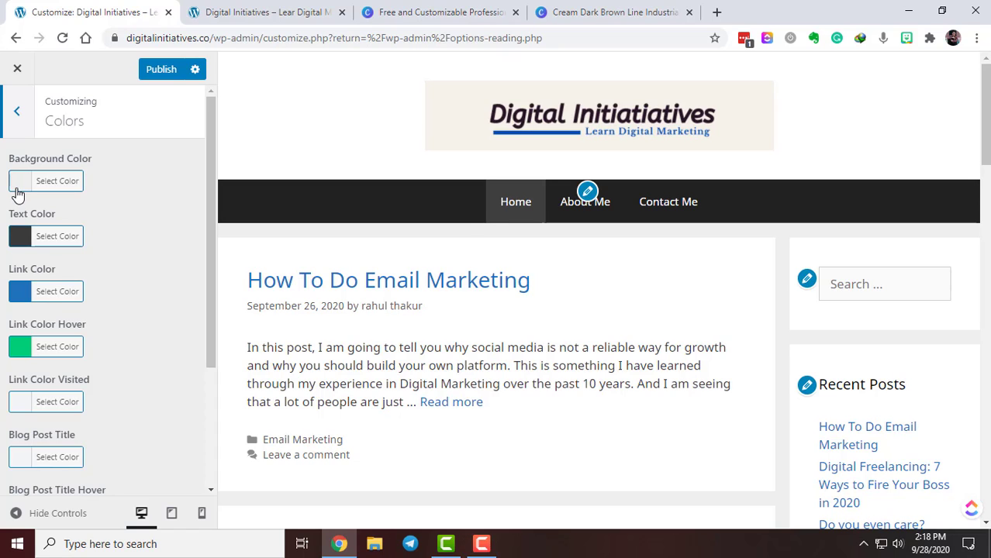
scroll(108, 302, "down", 2)
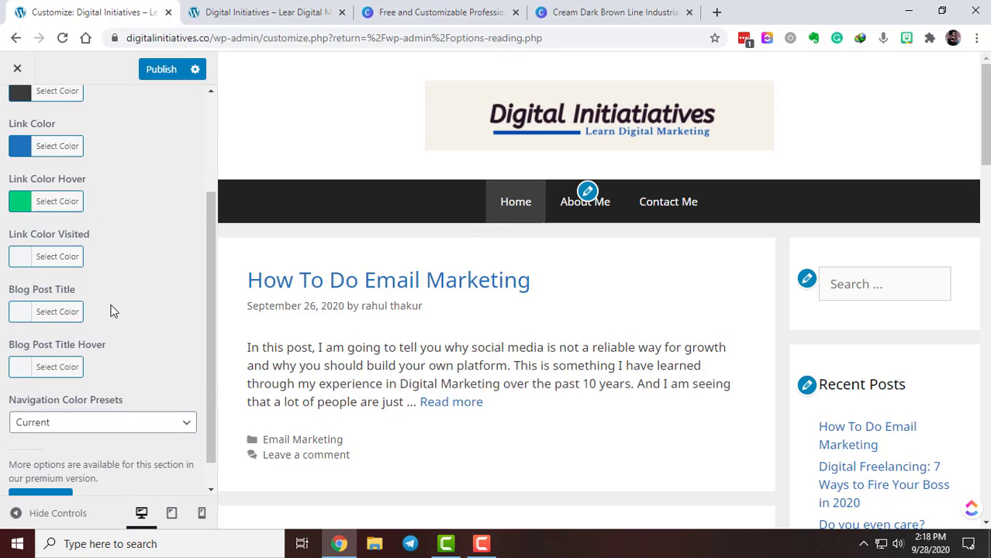
scroll(120, 310, "up", 2)
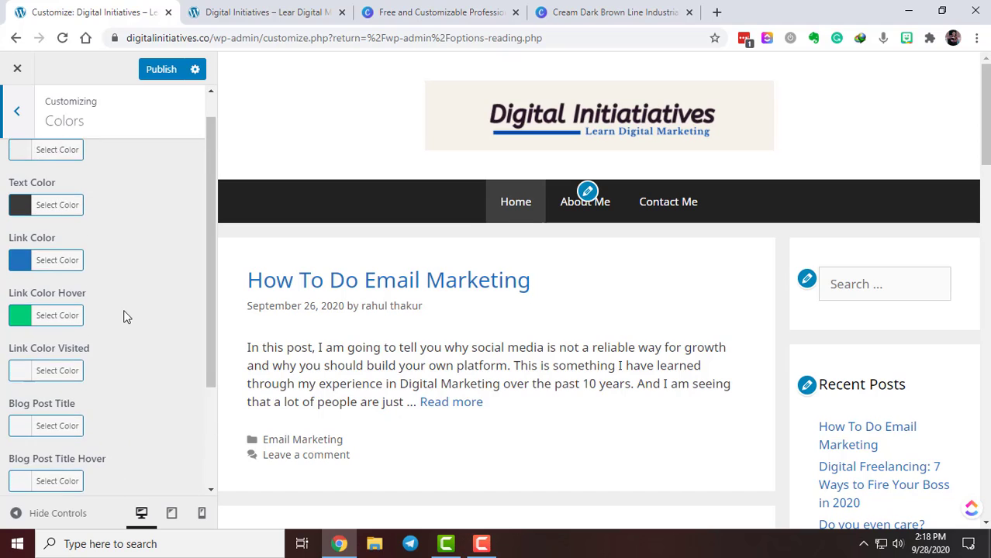
scroll(125, 317, "up", 1)
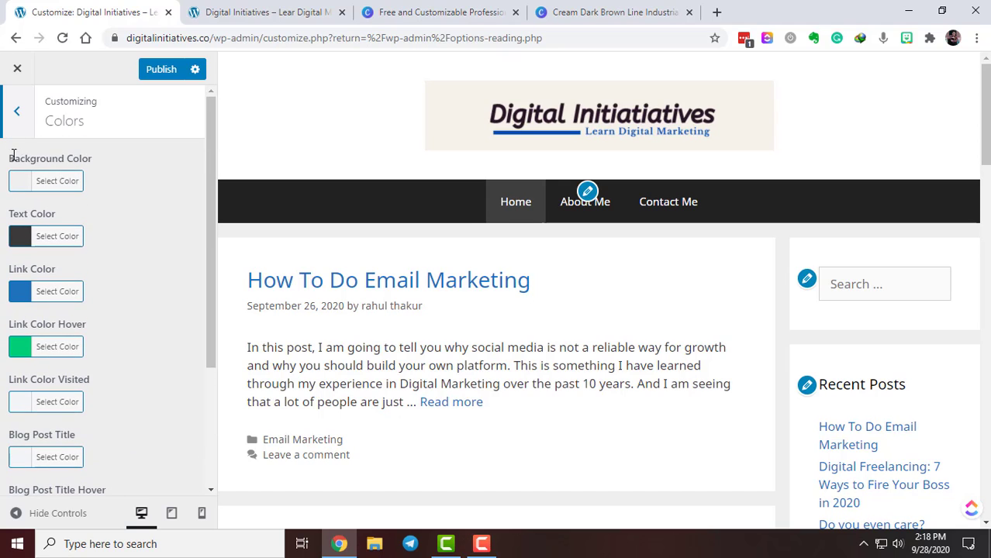
left_click(16, 110)
Step: Publish the customizer changes and preview the site without the customizer controls
left_click(159, 69)
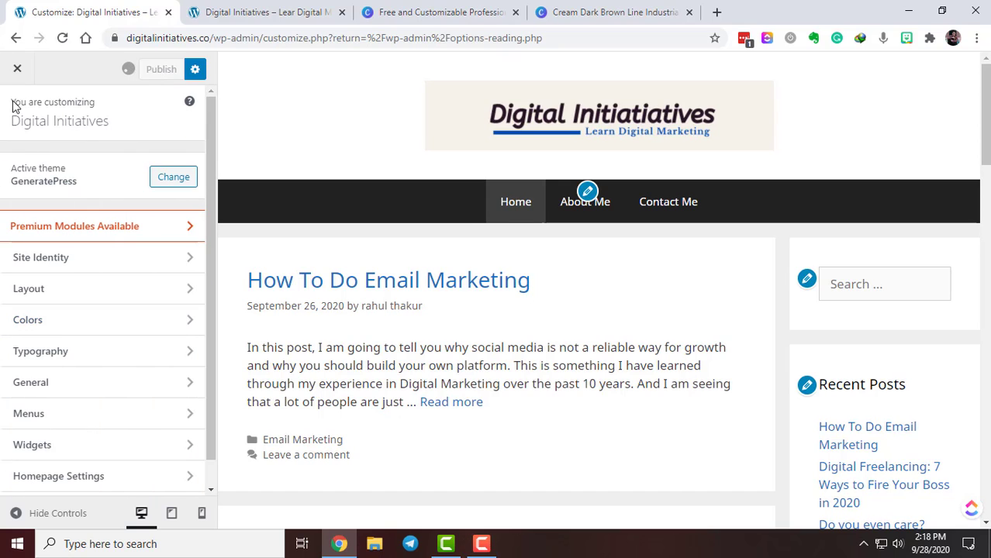
left_click(15, 512)
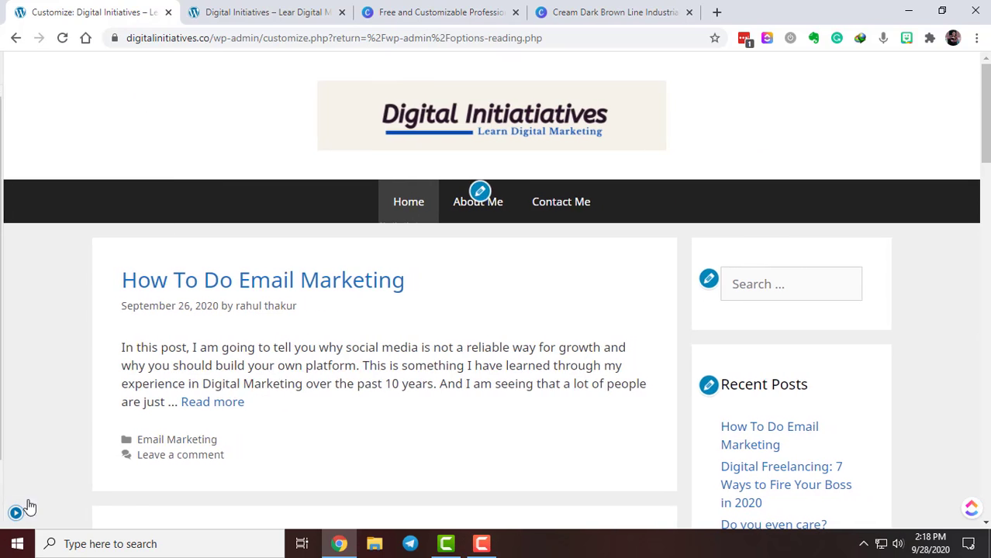